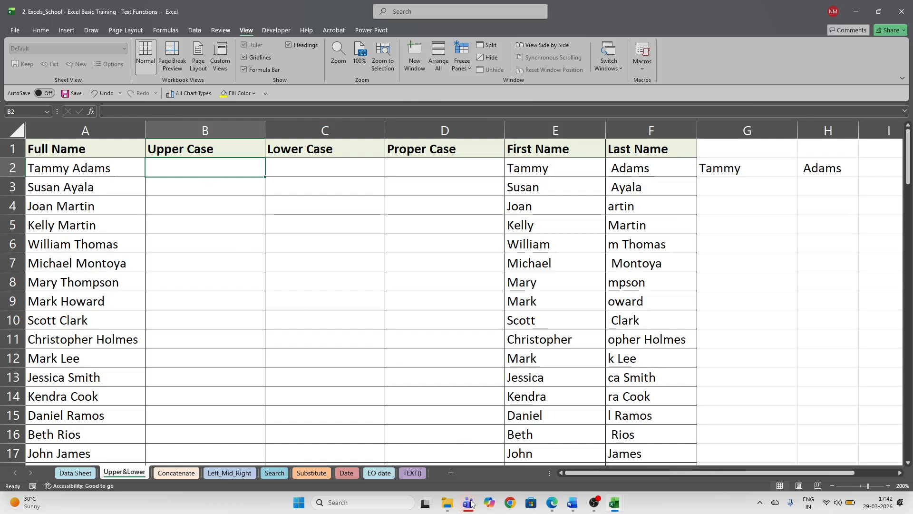
- Bring the meeting window forward, then minimize it to return to the sheet
mouse_move(467, 502)
left_click(466, 424)
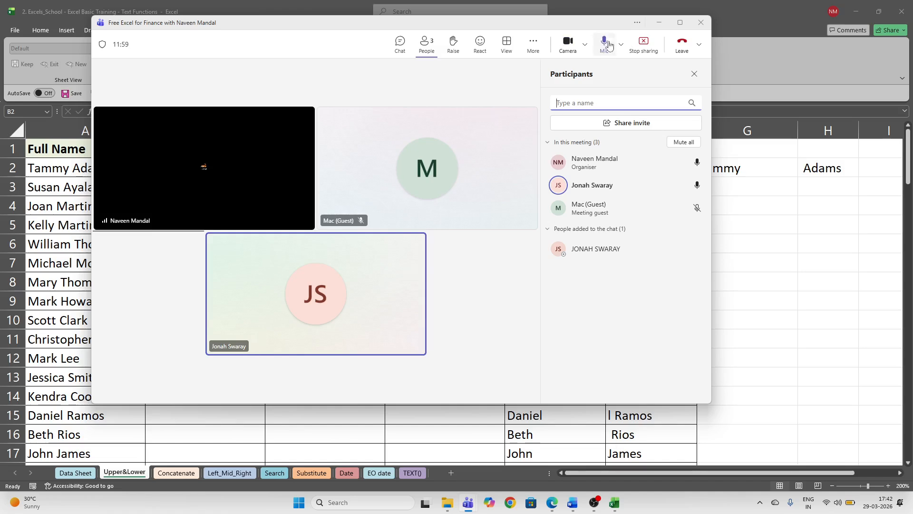
left_click(659, 22)
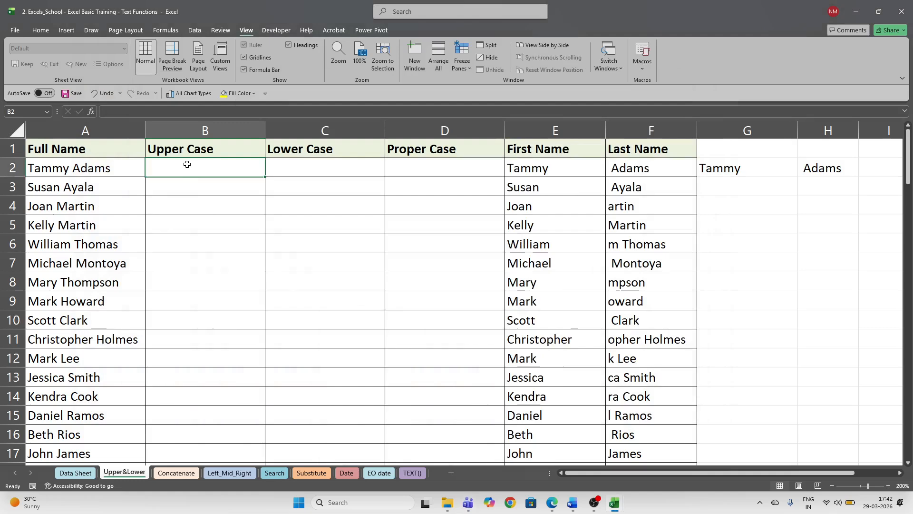
- Inspect the full names in column A and select cell B2 for the formula
left_click(64, 169)
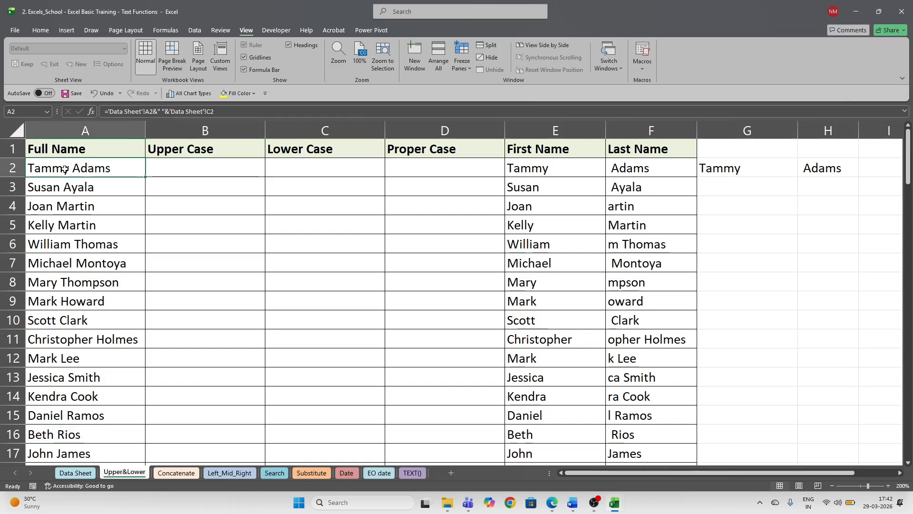
left_click(187, 169)
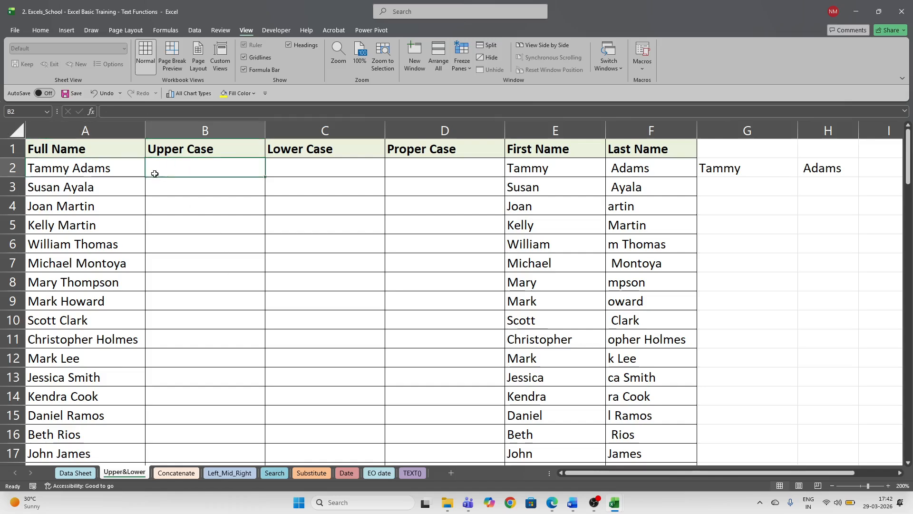
left_click(79, 168)
left_click(194, 169)
left_click_drag(77, 170, 76, 415)
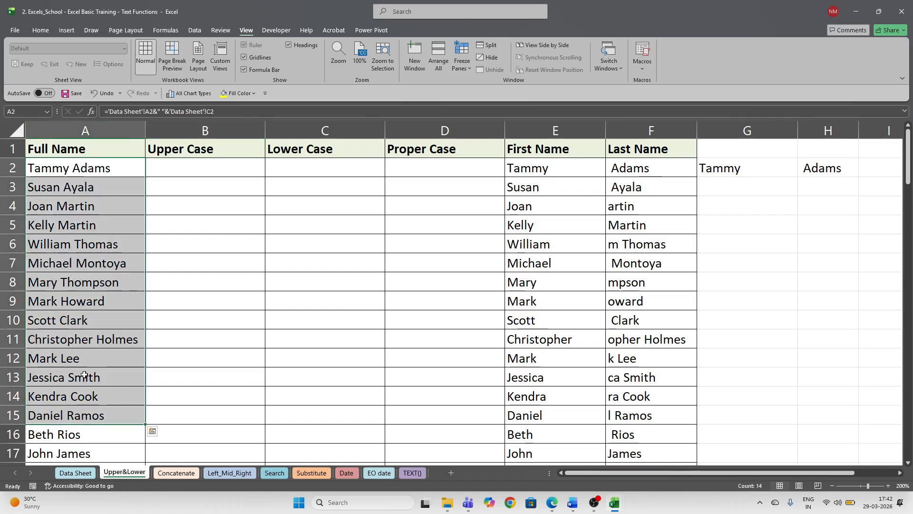
left_click(51, 187)
left_click(71, 131)
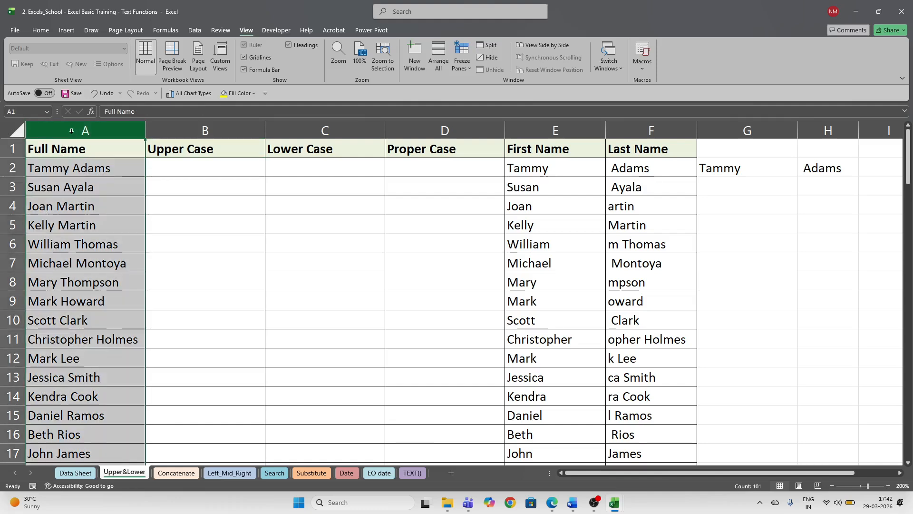
left_click(209, 172)
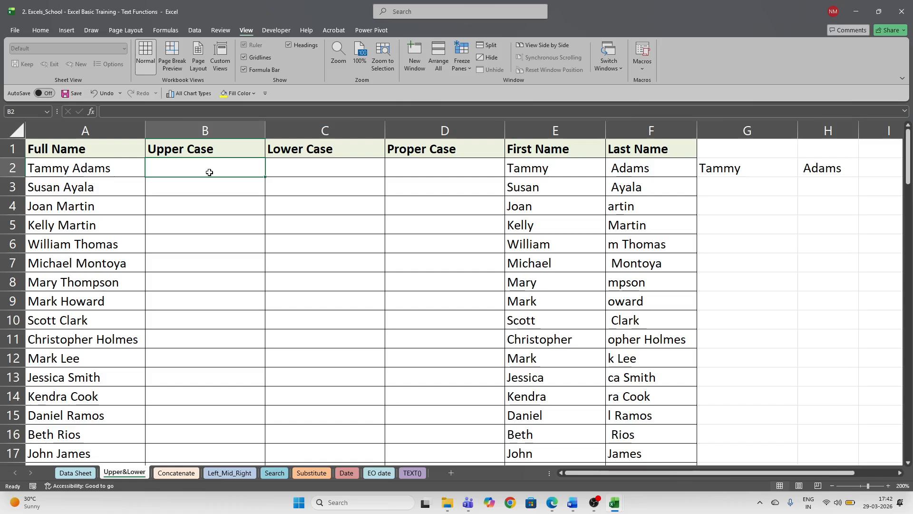
left_click(127, 167)
left_click(225, 168)
- Enter =UPPER(A2) in B2 and copy it down column B
type("=")
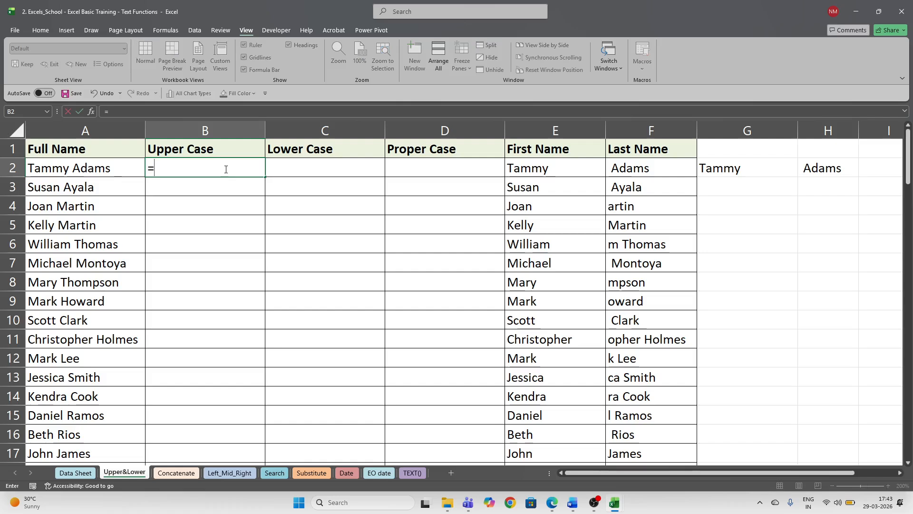
type("upper")
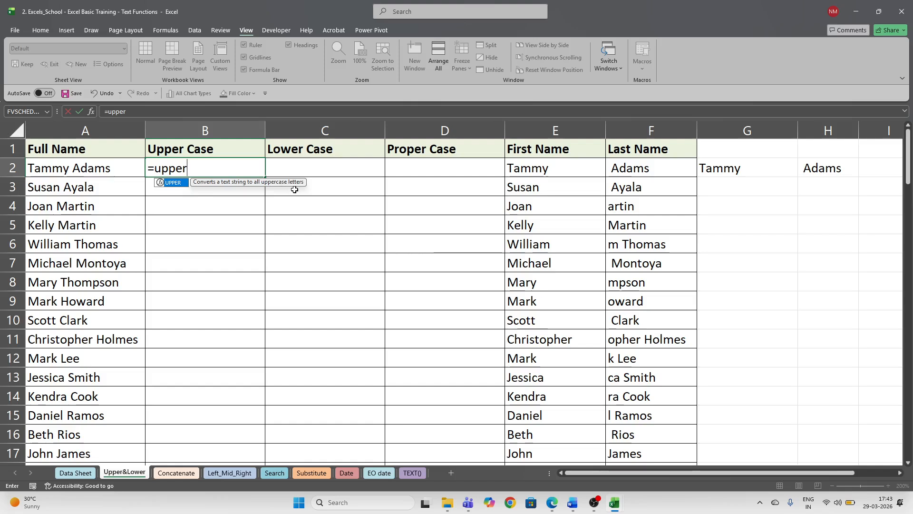
key("Tab")
left_click(86, 169)
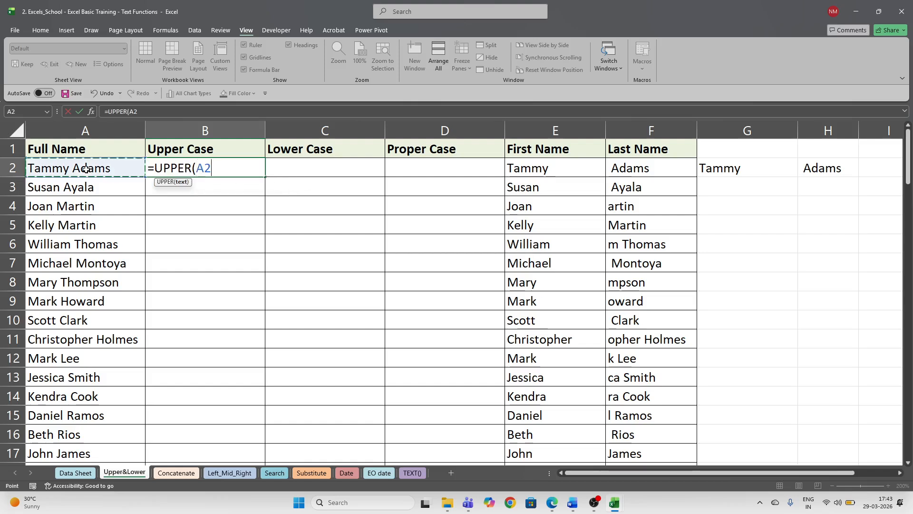
type(")")
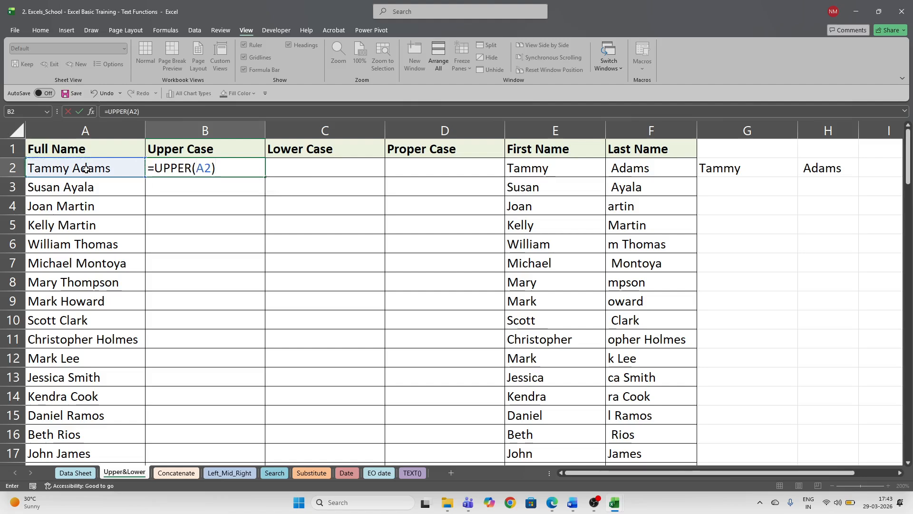
key("Return")
key("Up")
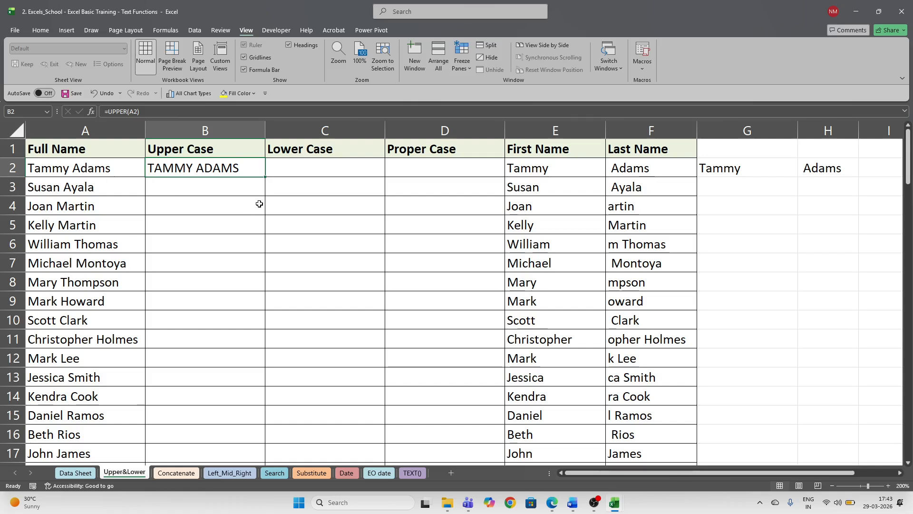
left_click_drag(266, 177, 266, 177)
double_click(266, 177)
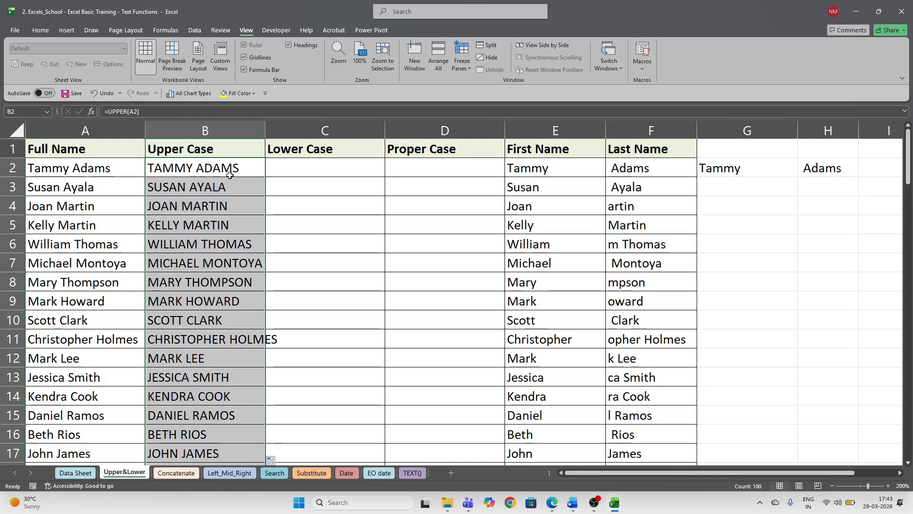
left_click(323, 171)
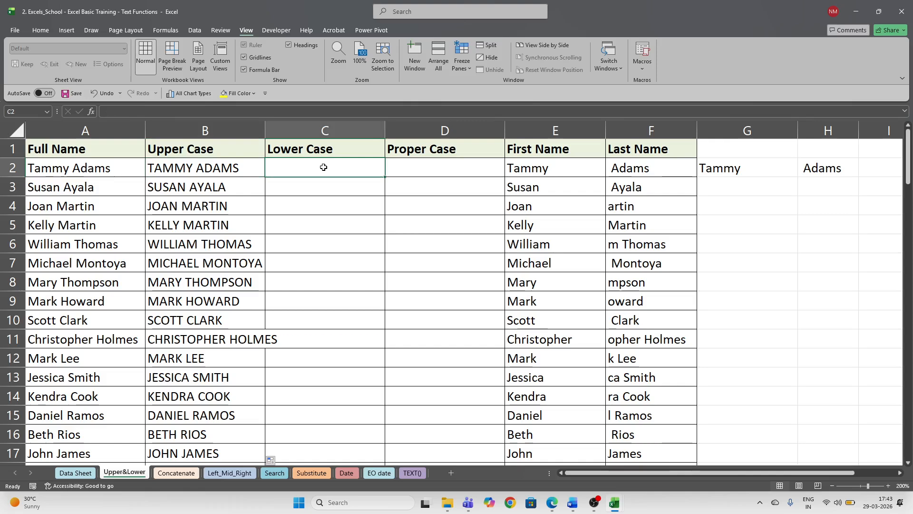
- Enter =LOWER(B2) in C2 and copy it down column C
type("=low")
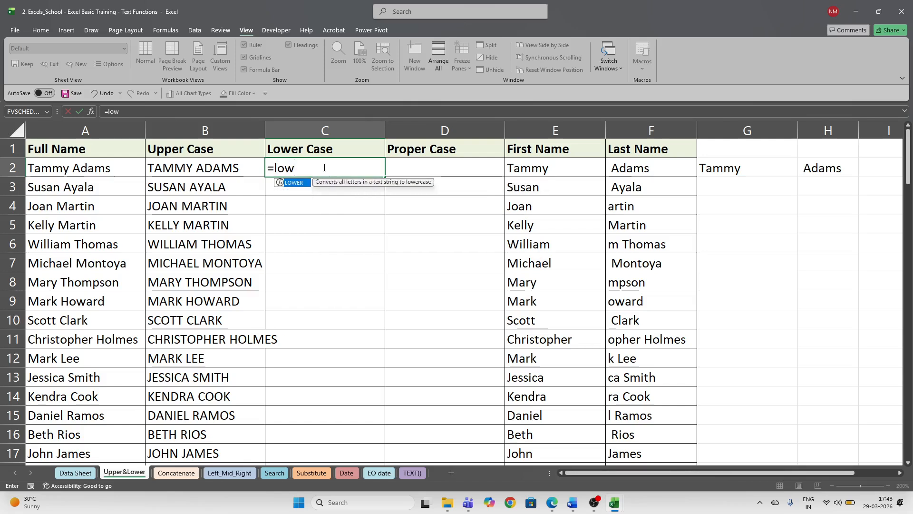
key("Tab")
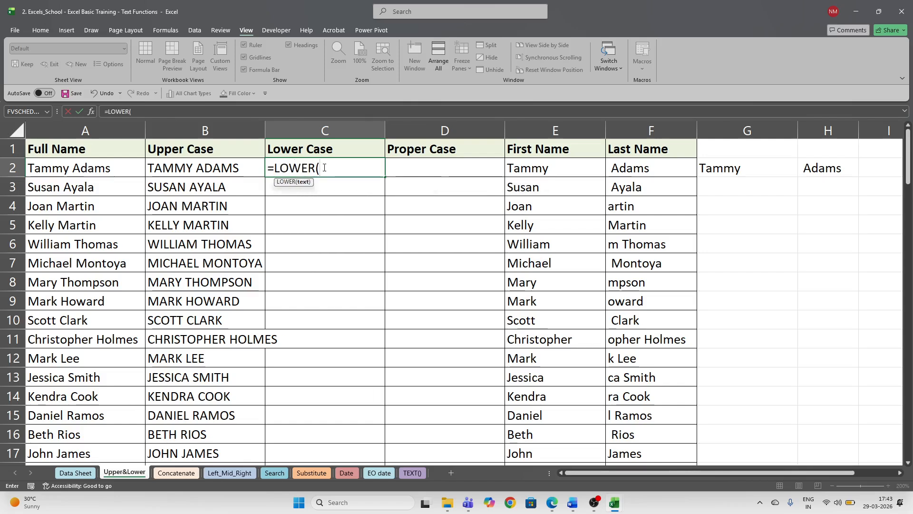
key("Left")
type(")")
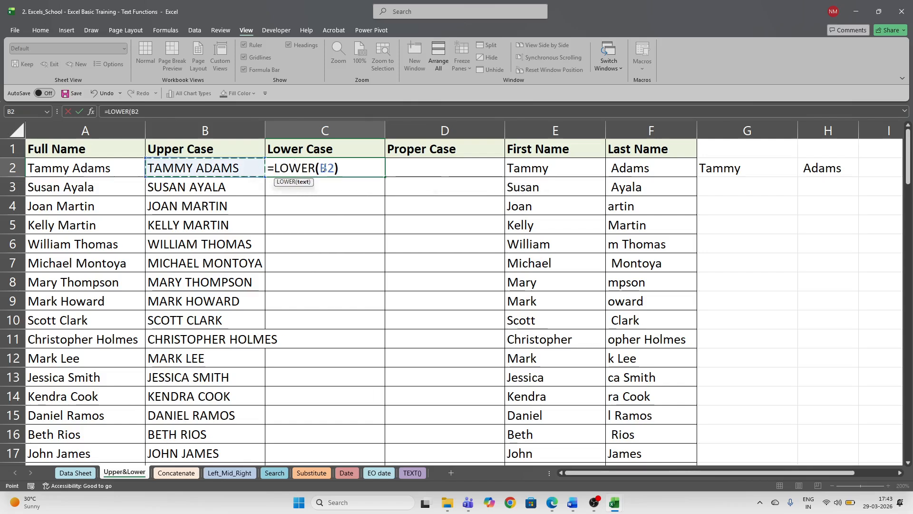
key("ctrl+Return")
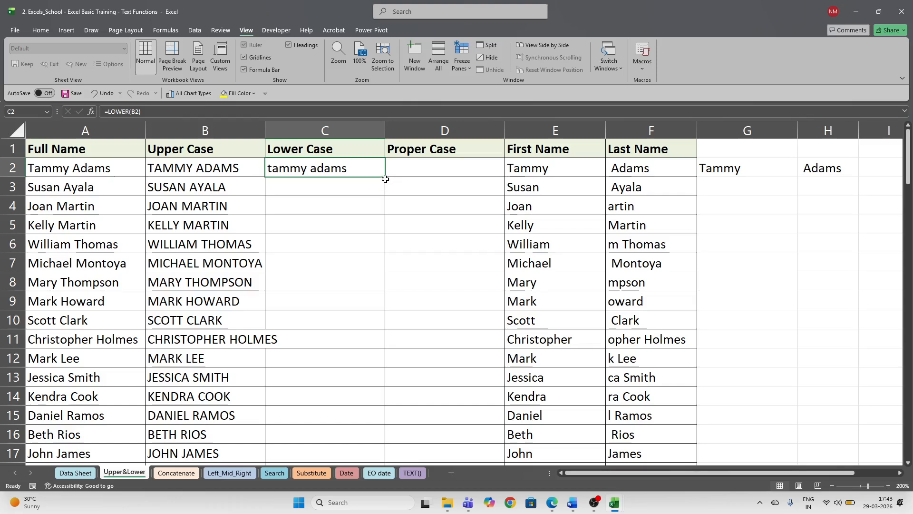
double_click(391, 176)
scroll(369, 237, "down", 4)
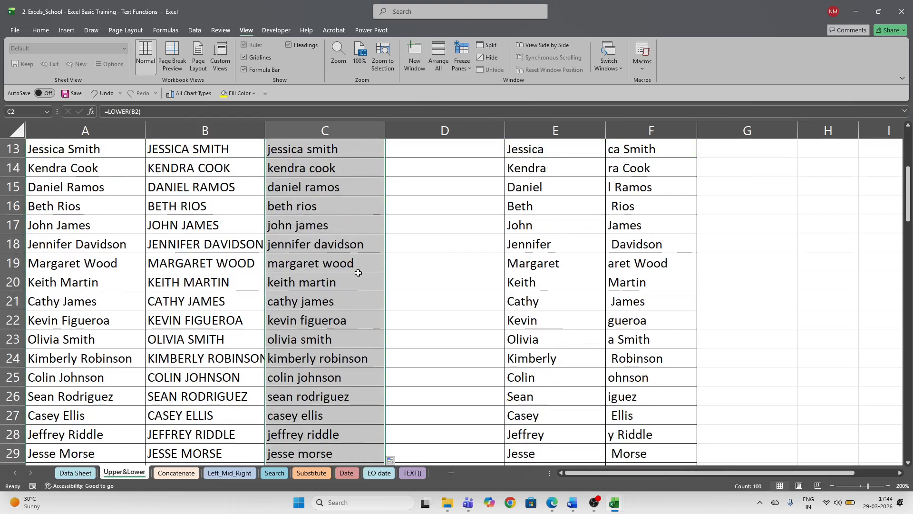
scroll(361, 267, "up", 4)
- Compare the copied formulas in C5, C2 and B2
left_click(334, 217)
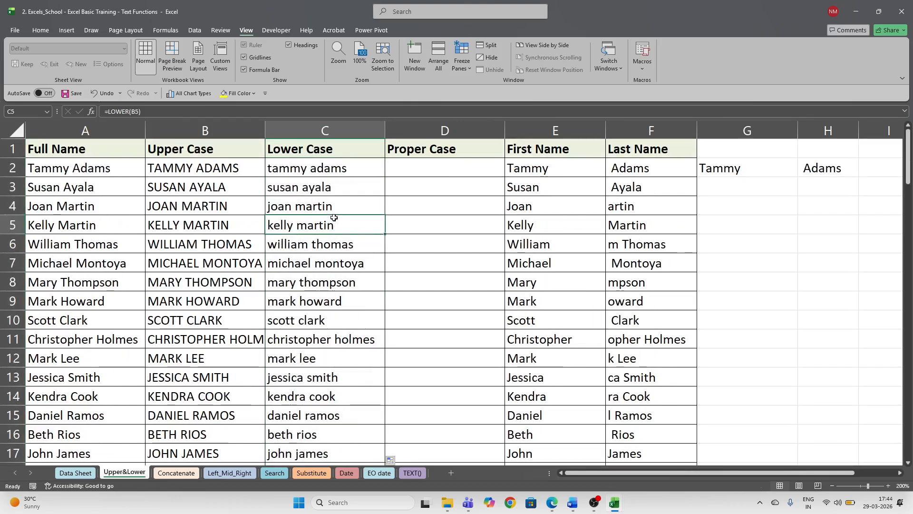
left_click(317, 173)
left_click(172, 168)
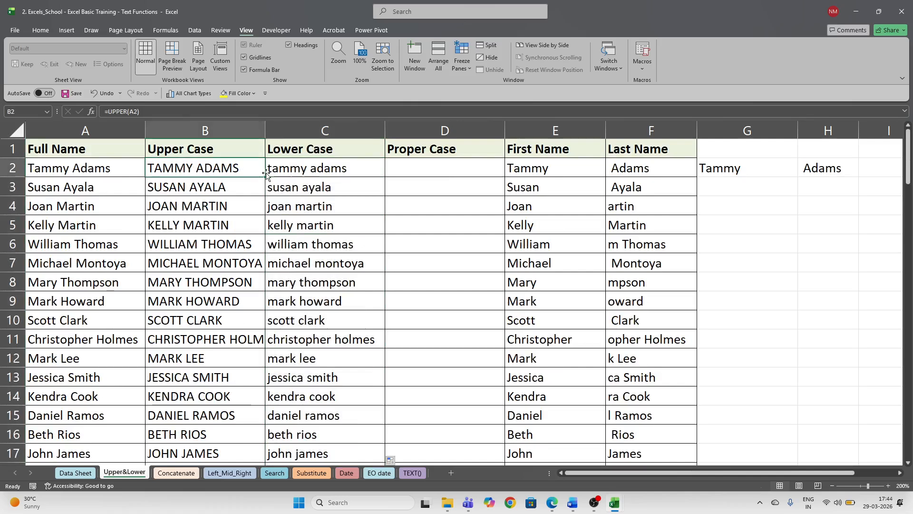
left_click(307, 172)
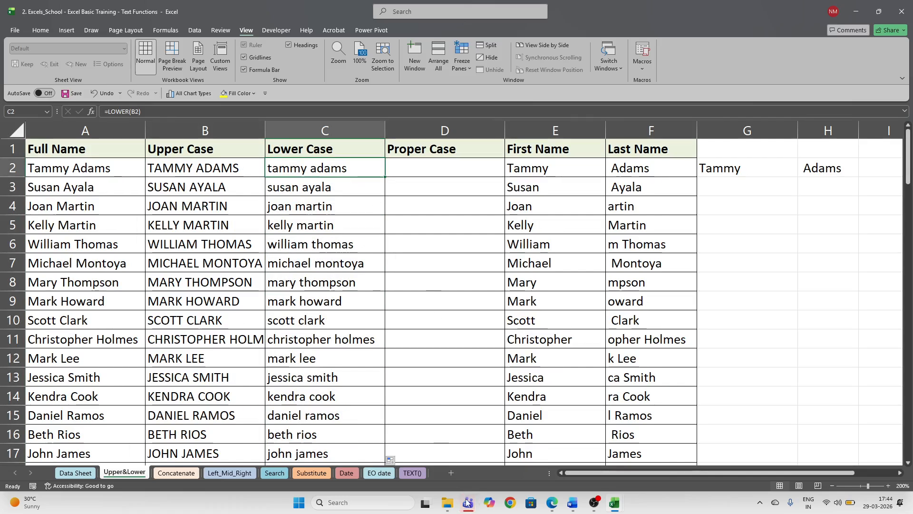
mouse_move(468, 502)
left_click(459, 465)
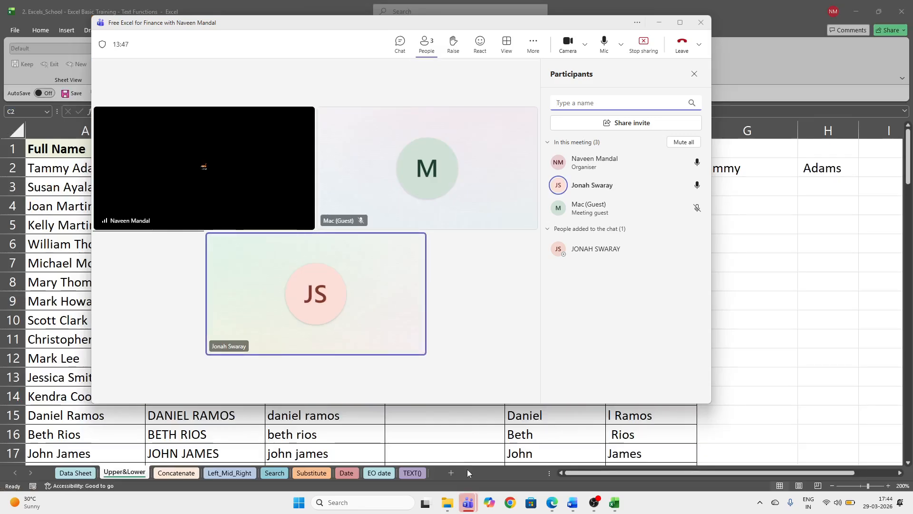
left_click(658, 23)
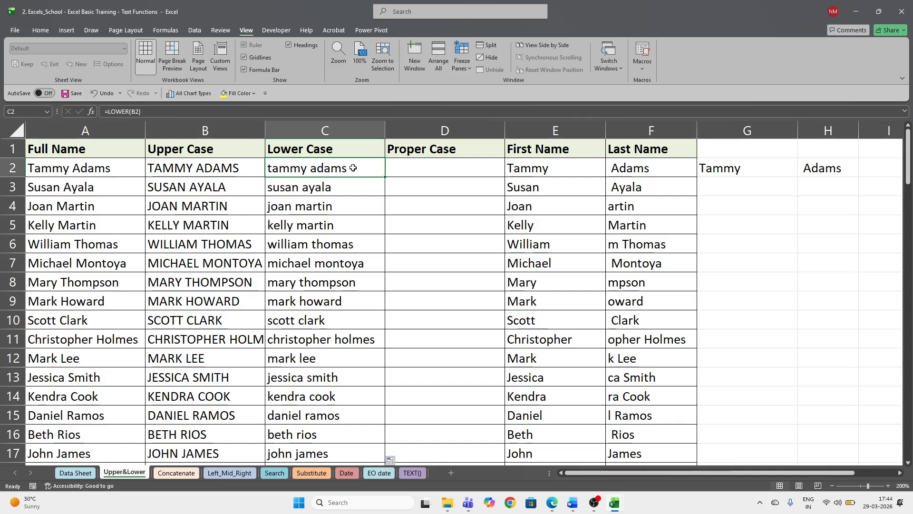
left_click(430, 171)
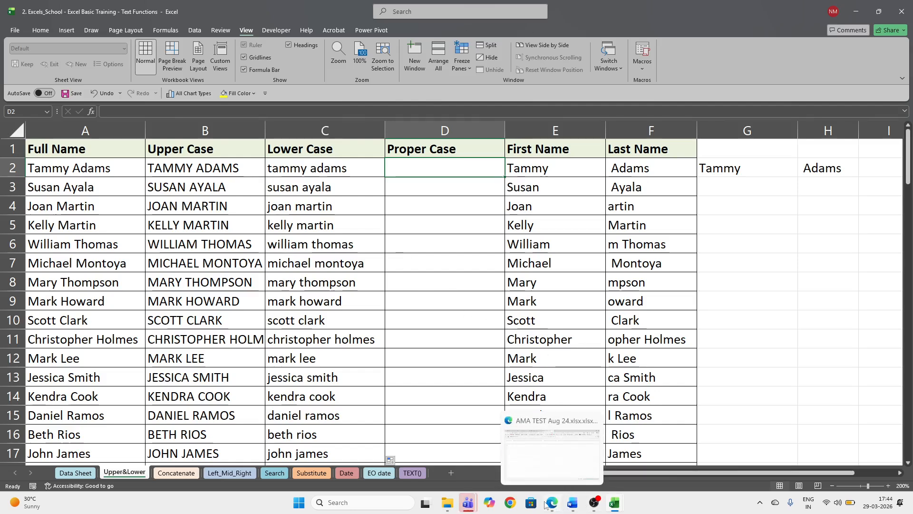
mouse_move(467, 503)
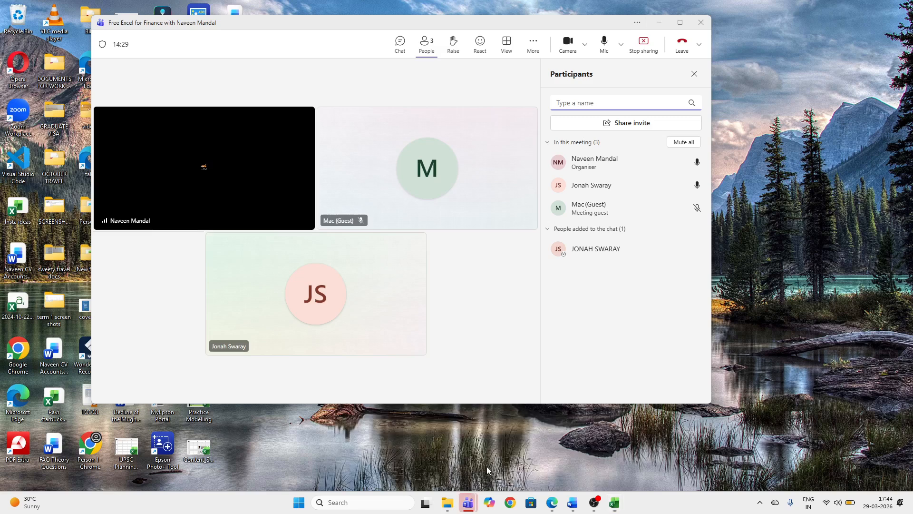
left_click(486, 466)
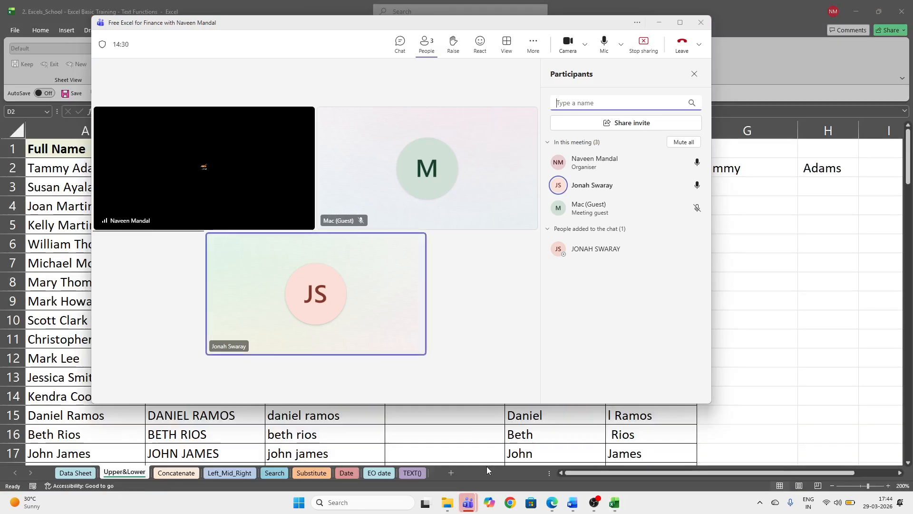
left_click(660, 22)
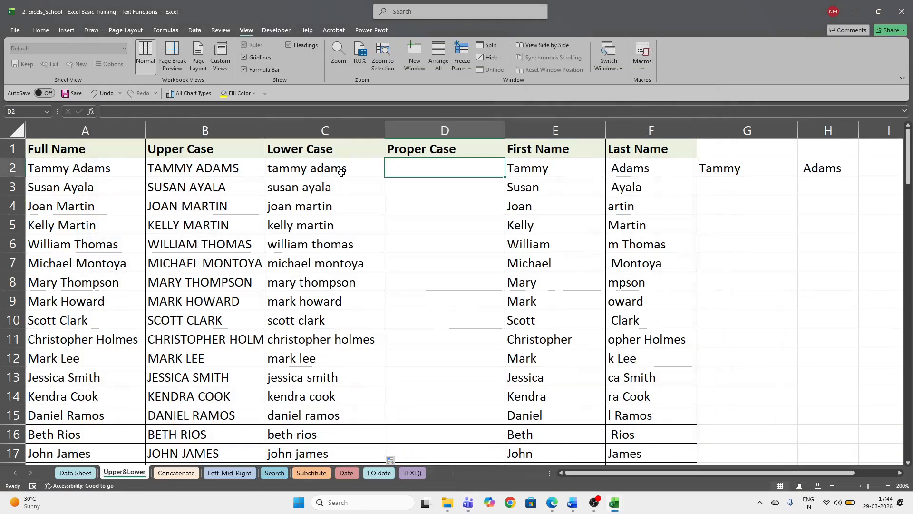
left_click(340, 171)
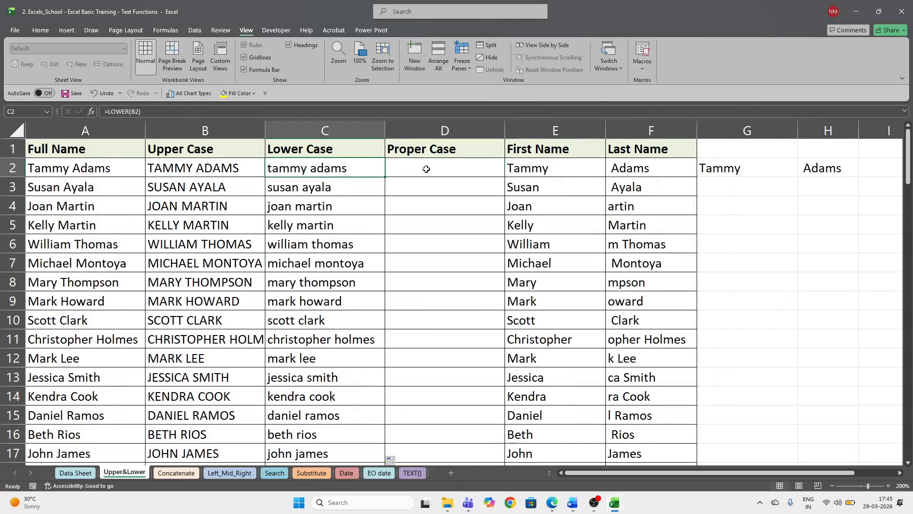
- Clear all Upper Case and Lower Case results from B2:C2 down to the last name
left_click_drag(204, 167, 291, 167)
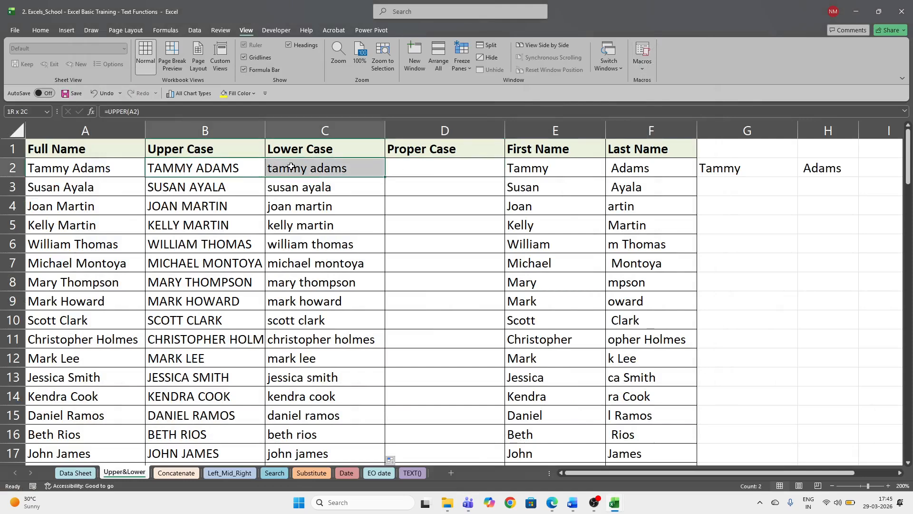
key("ctrl+shift+Down")
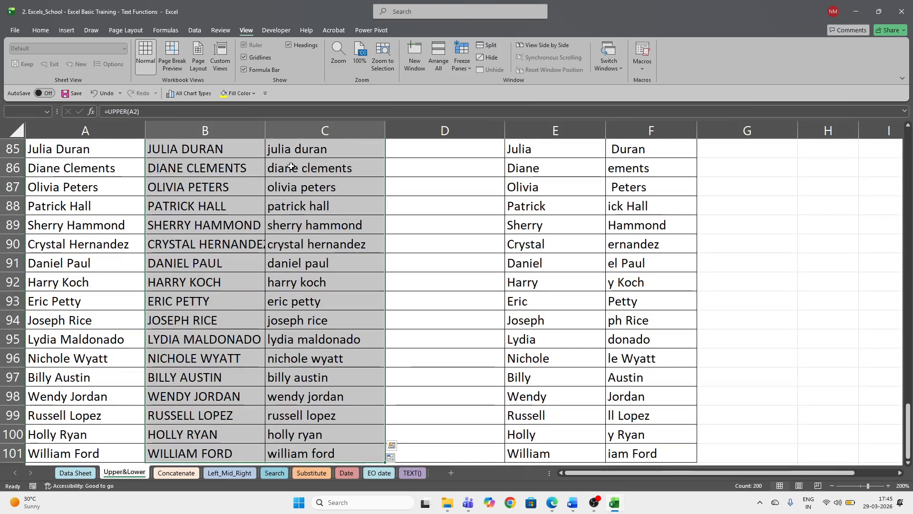
key("Delete")
scroll(291, 166, "up", 20)
key("Up")
key("Down")
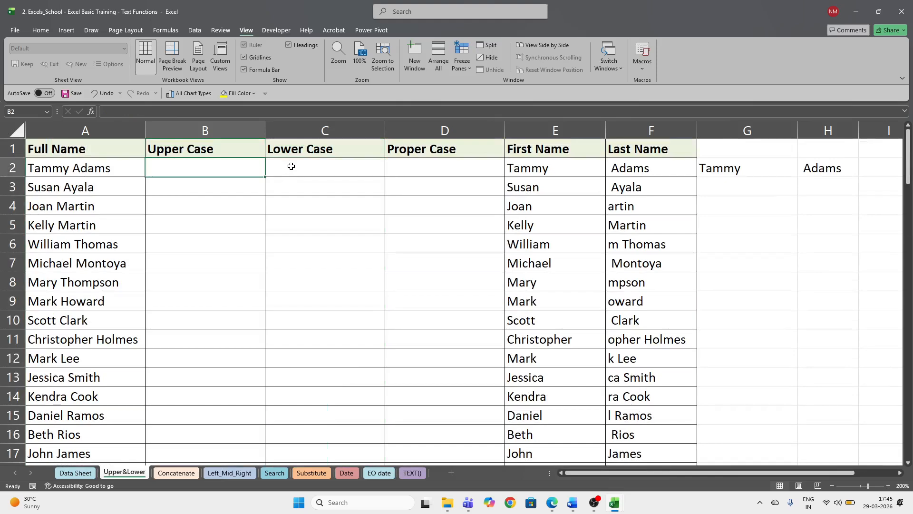
- Enter =UPPER(A2) in cell B2
type("=")
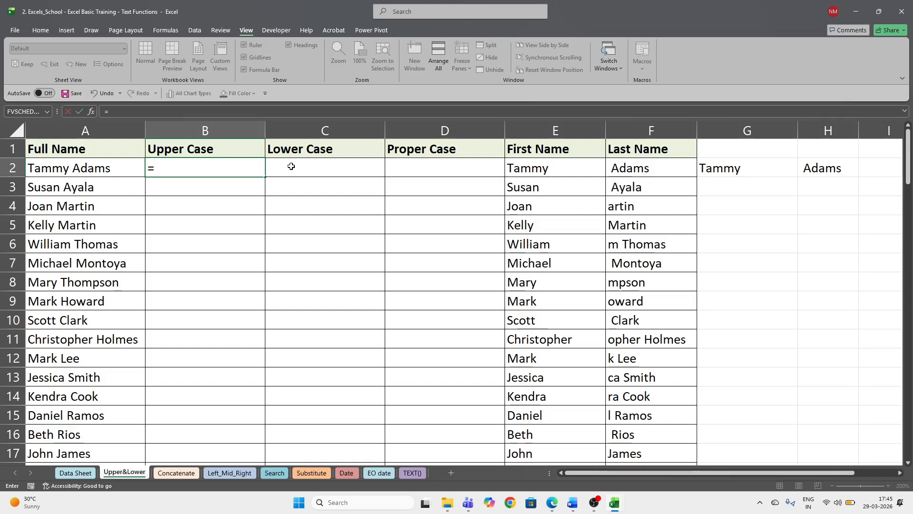
type("u")
type("ee")
key("BackSpace")
key("BackSpace")
type("pper")
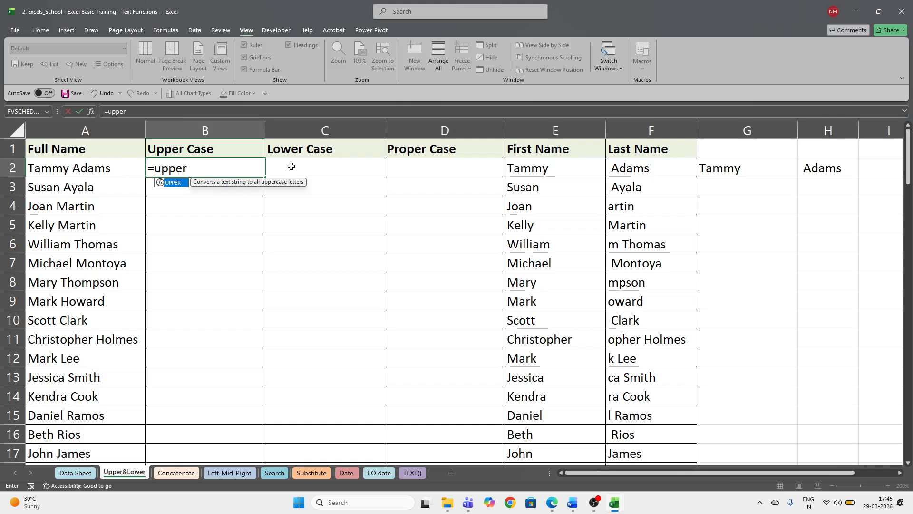
key("Tab")
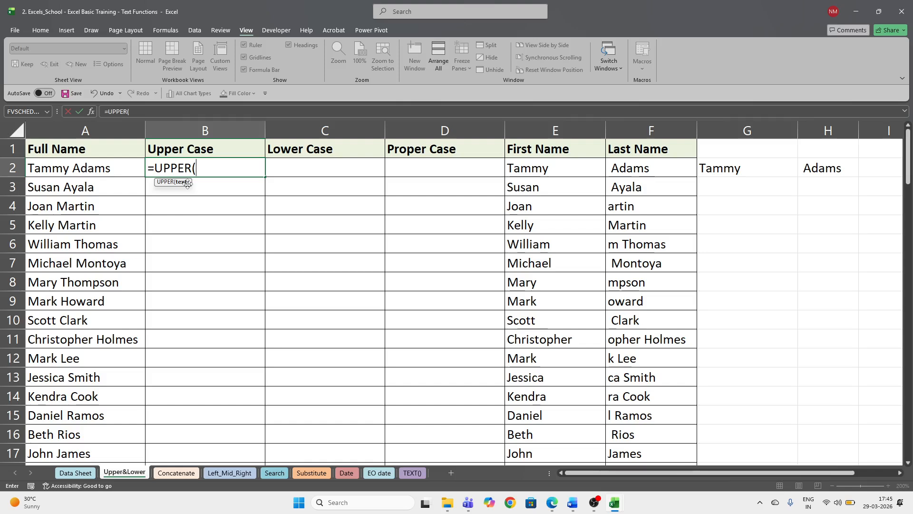
left_click(85, 168)
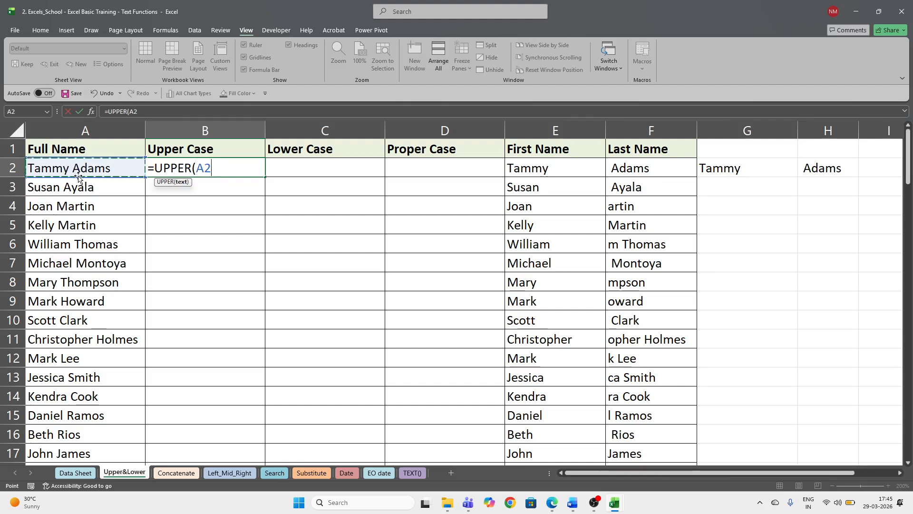
type(")")
key("Return")
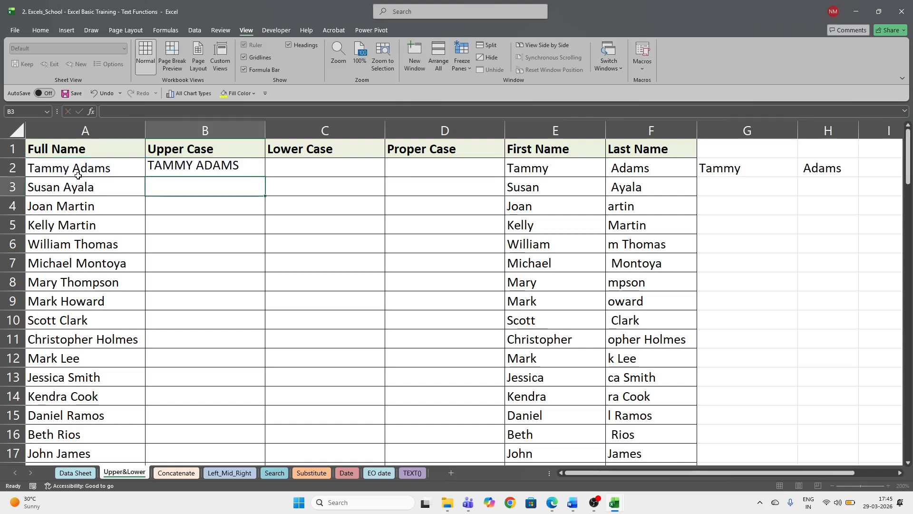
- Recommit B2 without its closing parenthesis to show auto-completion, then fill it down column B
left_click(240, 170)
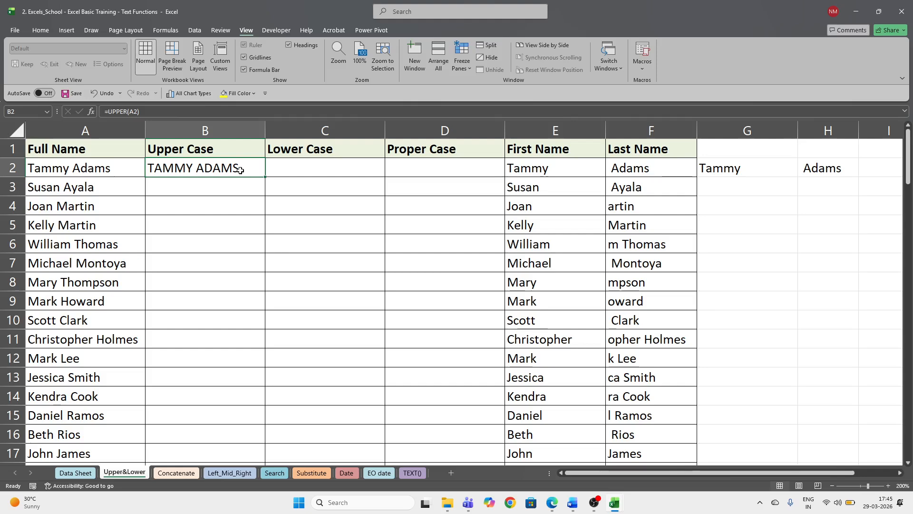
double_click(240, 169)
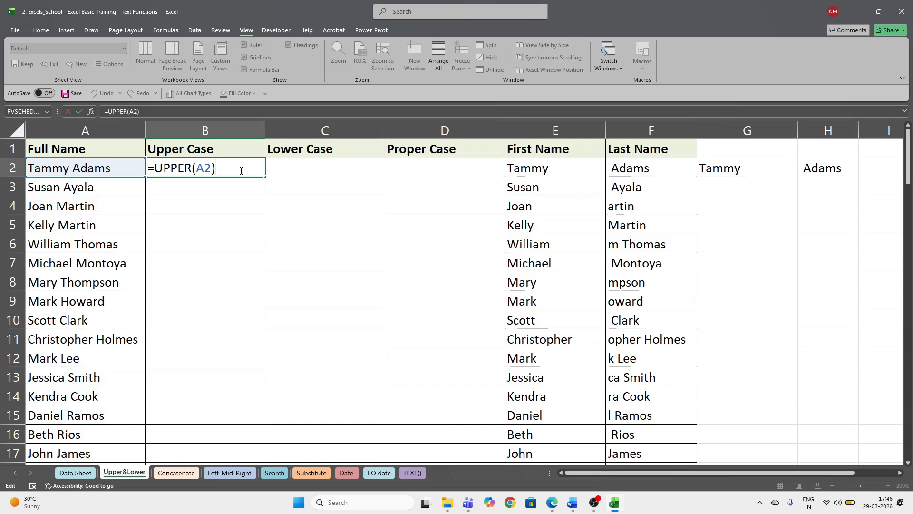
key("BackSpace")
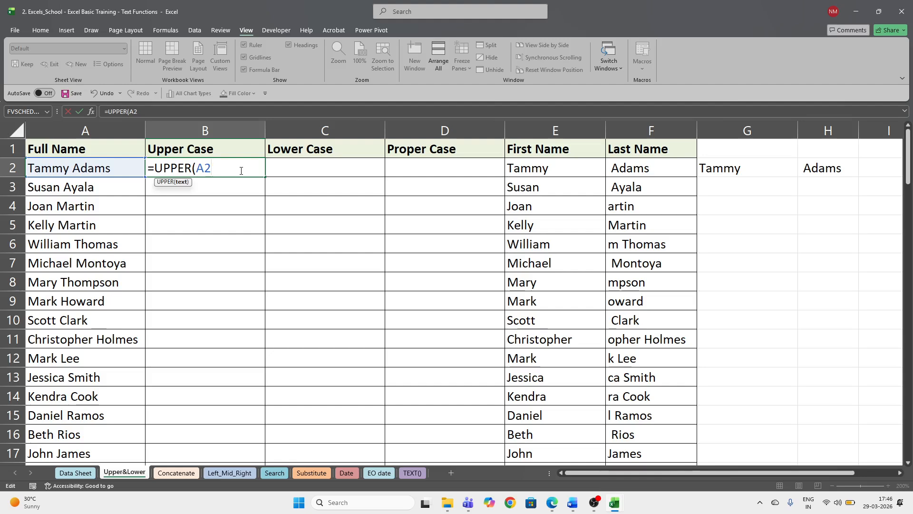
key("ctrl+Return")
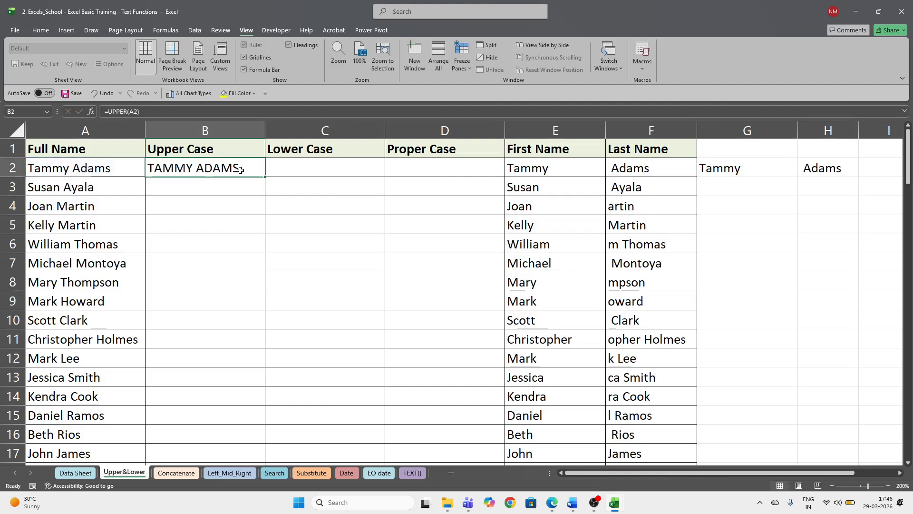
double_click(240, 170)
key("BackSpace")
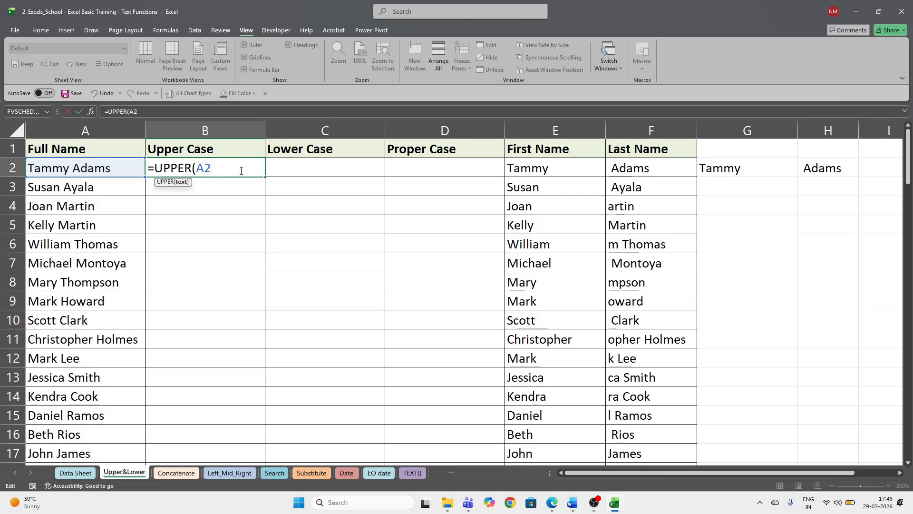
key("Return")
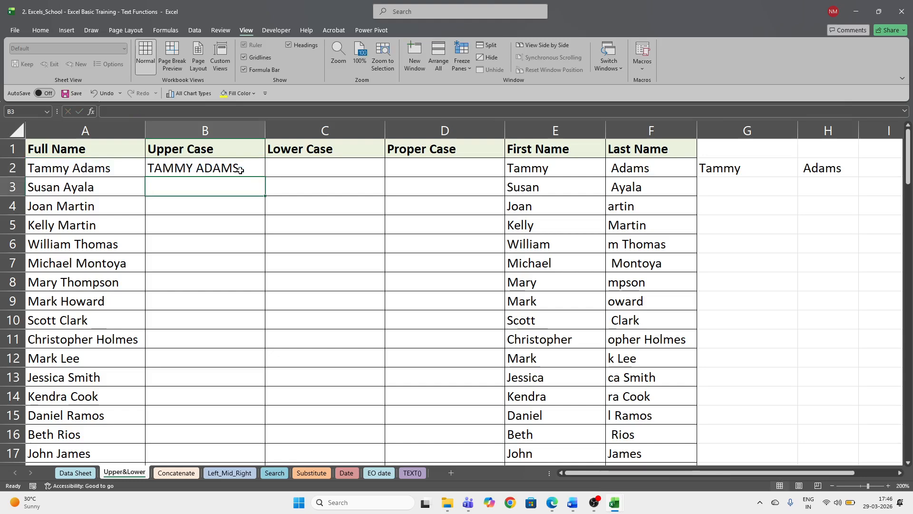
left_click(240, 170)
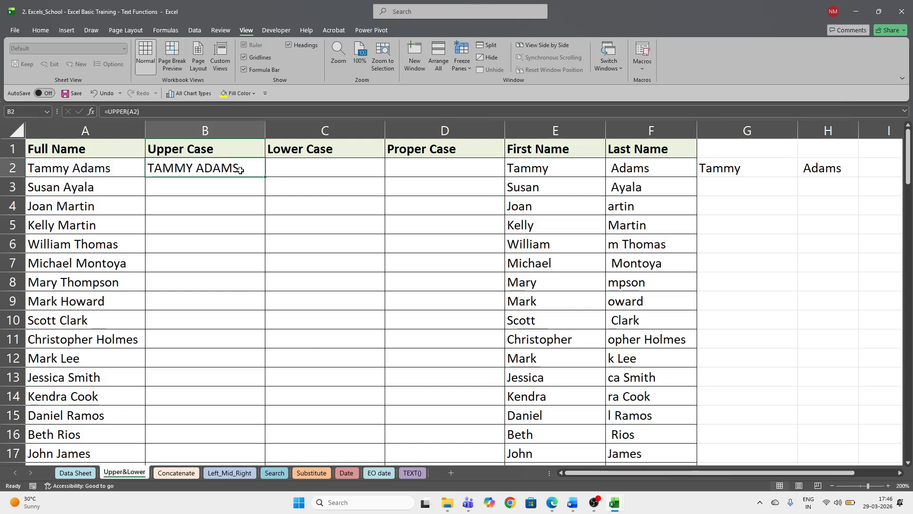
double_click(266, 177)
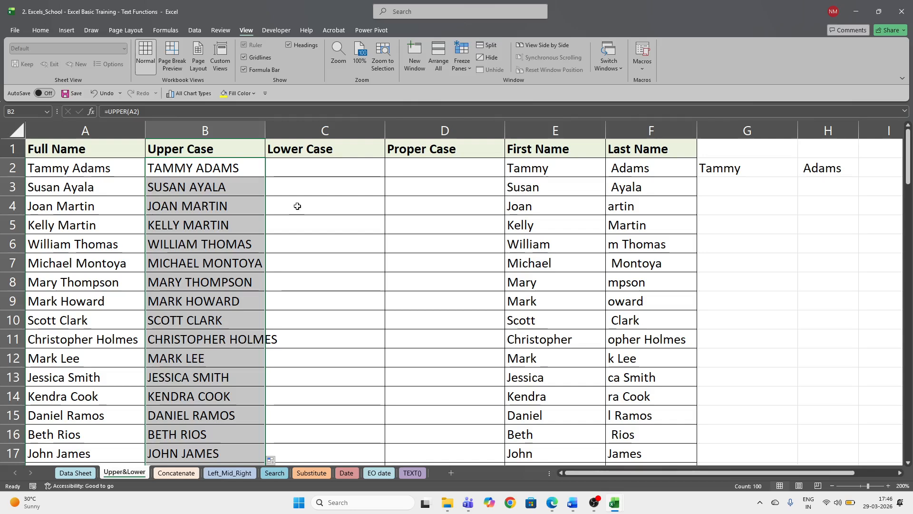
left_click(310, 171)
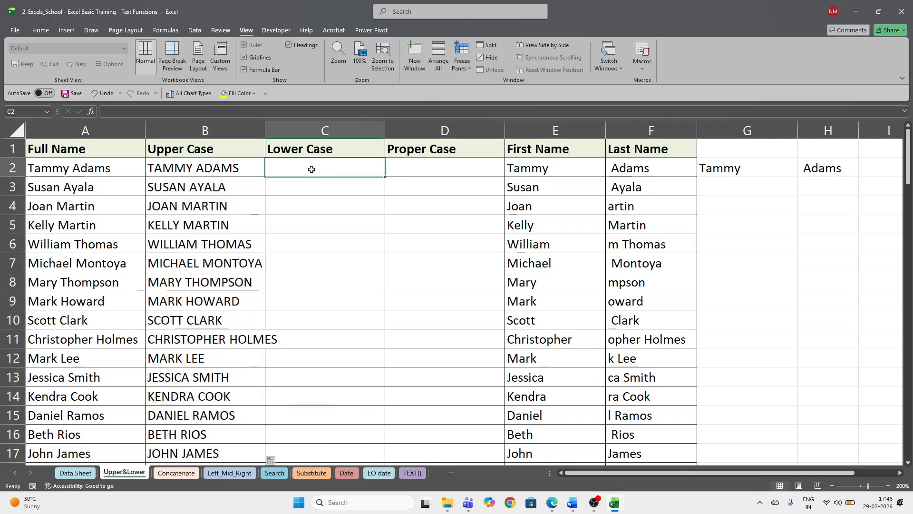
- Enter =LOWER(B2) in C2 and fill it down to every name
type("=low")
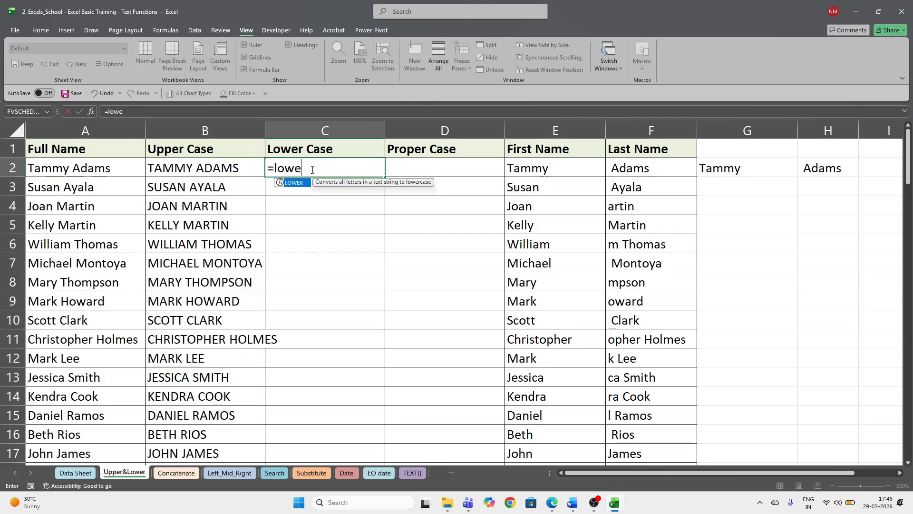
type("e")
key("Tab")
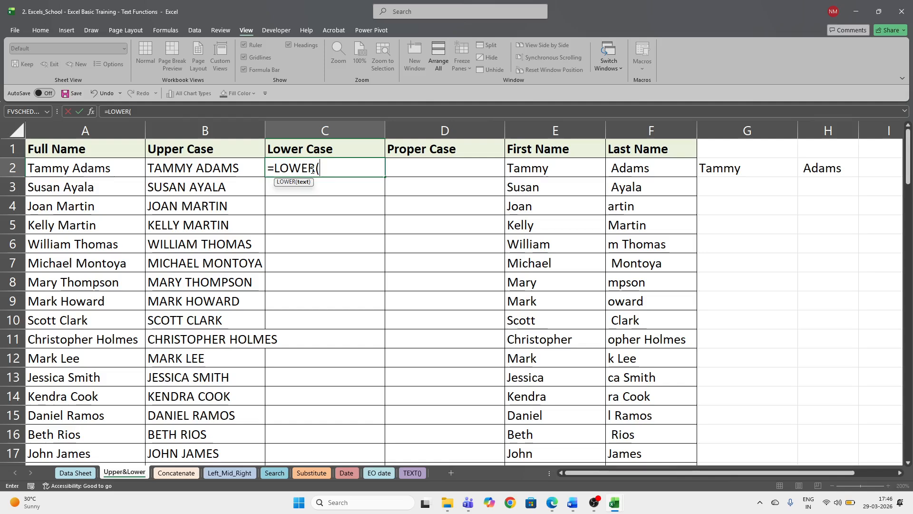
key("Left")
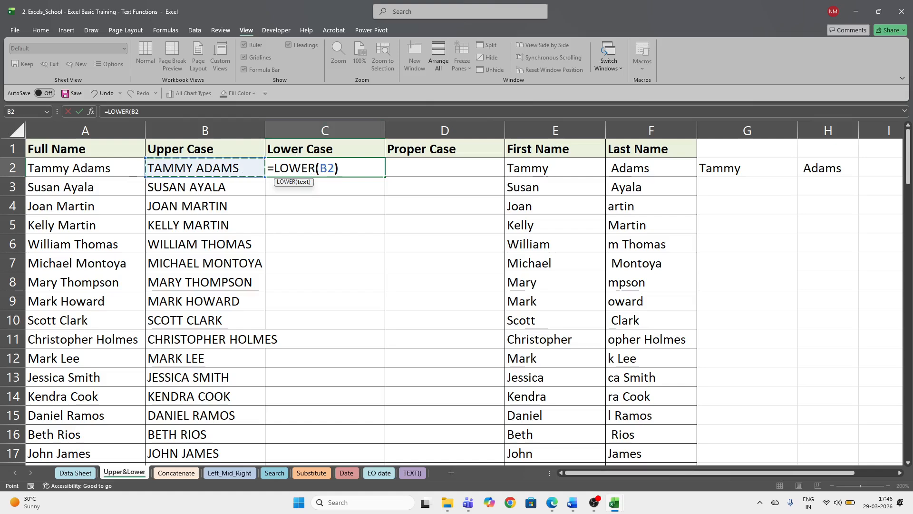
key("ctrl+Return")
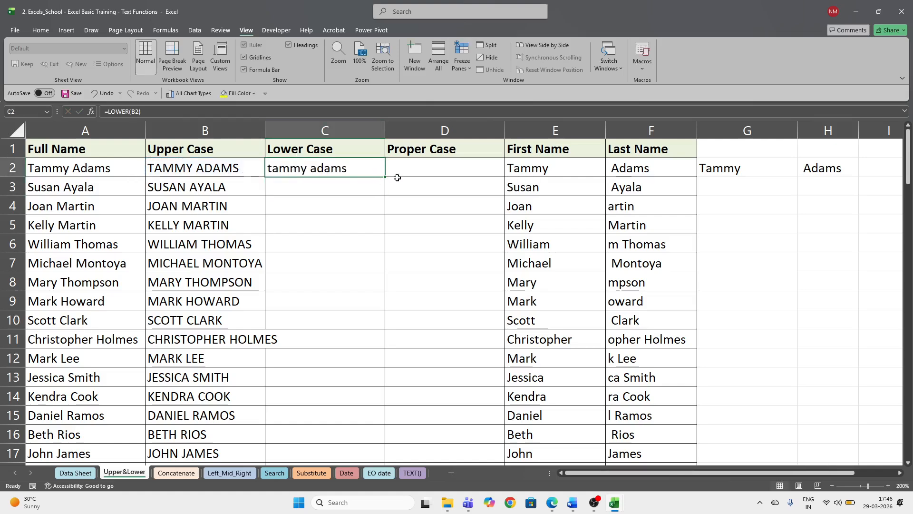
double_click(386, 177)
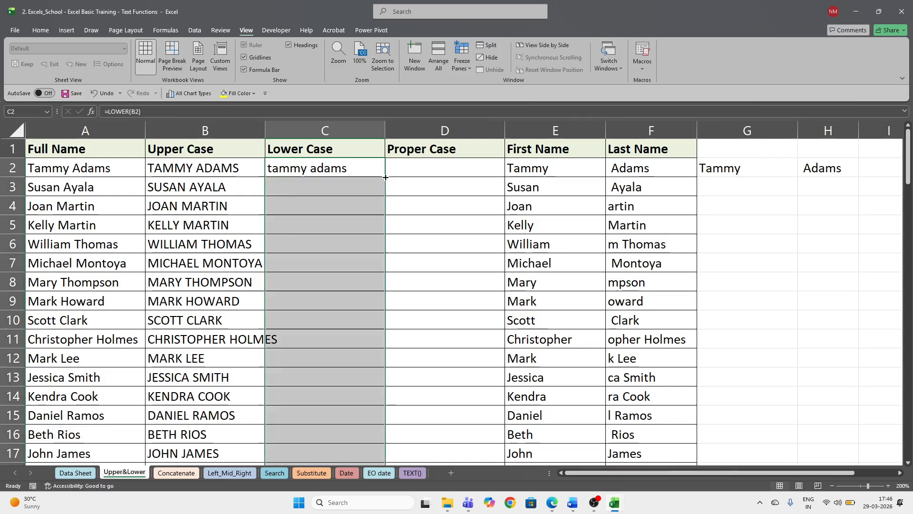
left_click(423, 166)
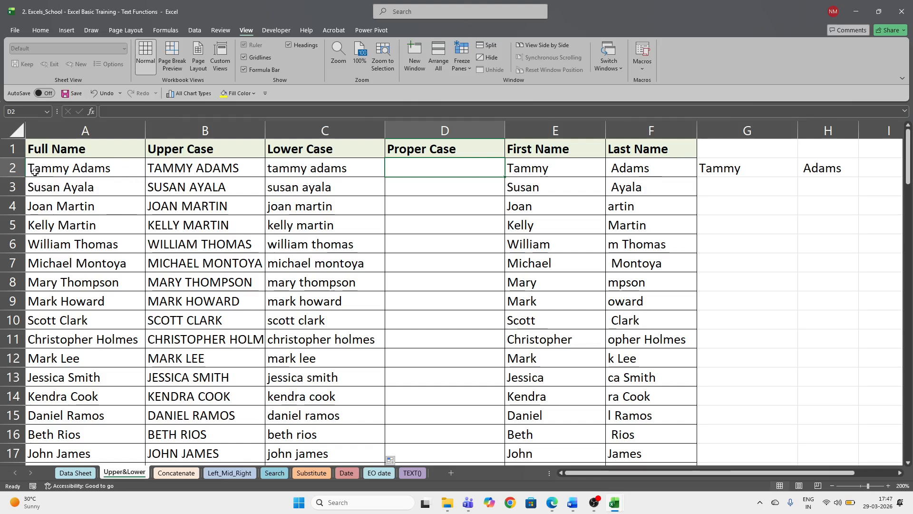
left_click(397, 149)
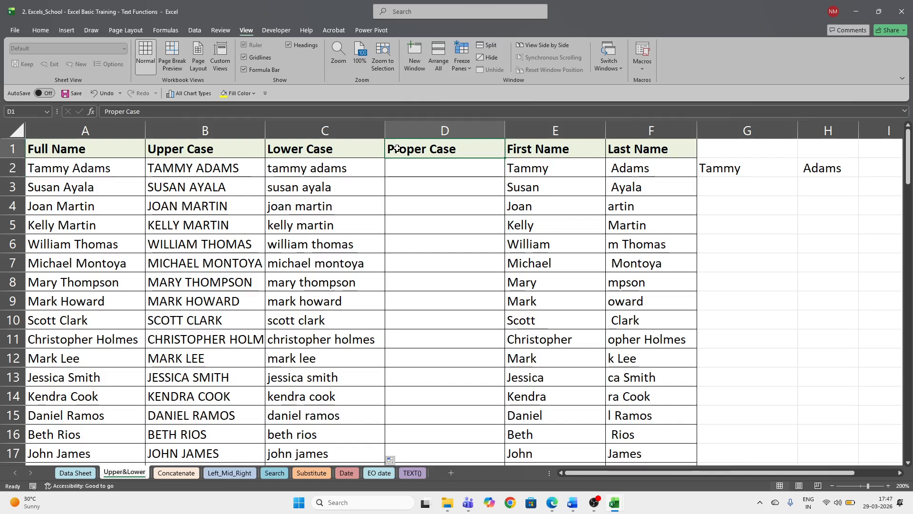
left_click(417, 168)
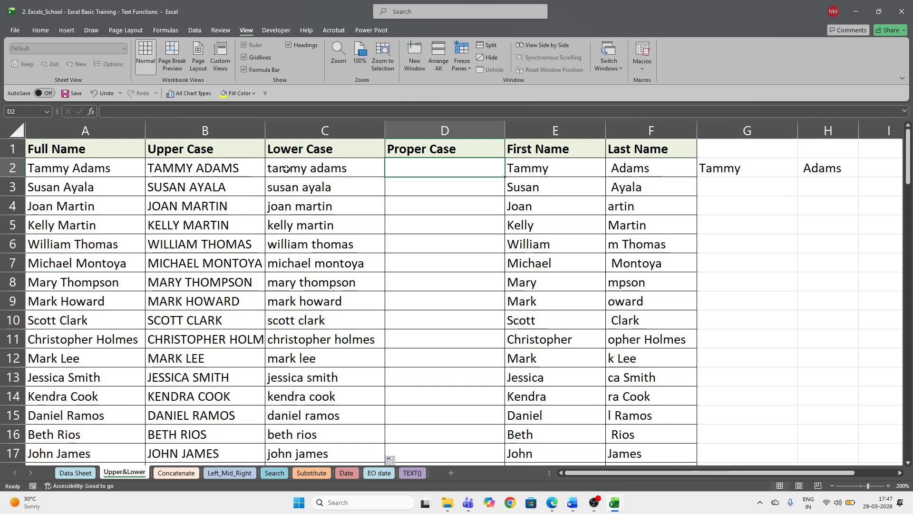
left_click(313, 129)
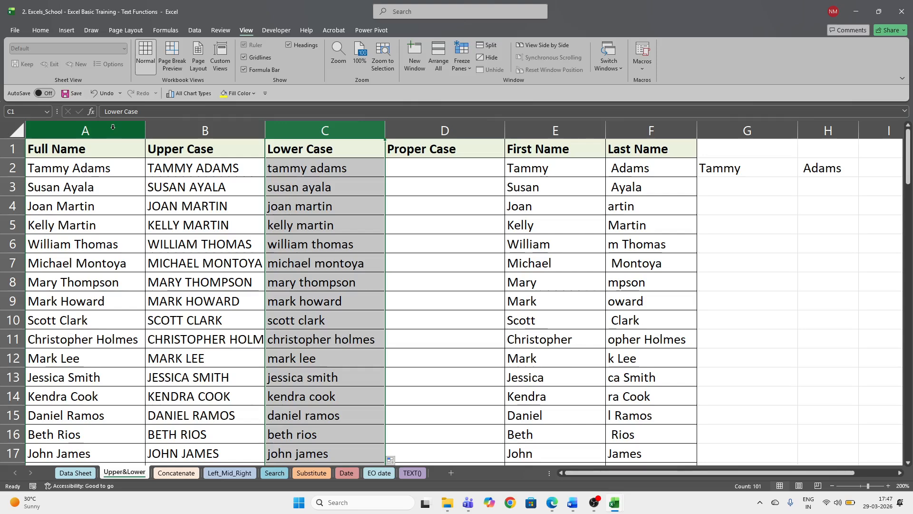
left_click_drag(138, 129, 152, 126)
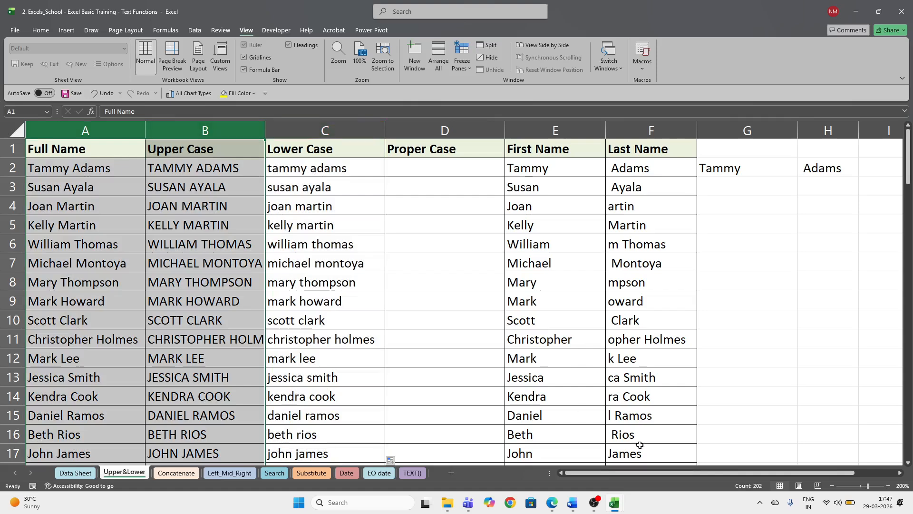
scroll(655, 473, "right", 1)
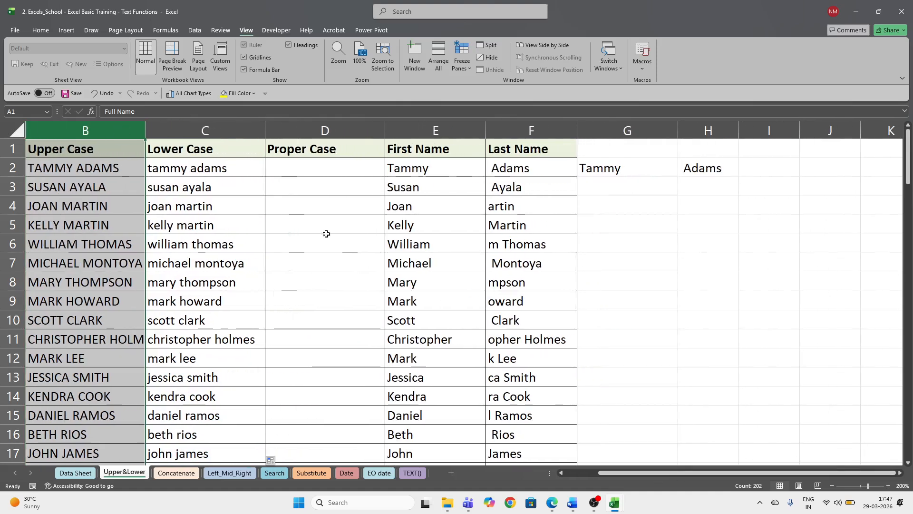
left_click(216, 133)
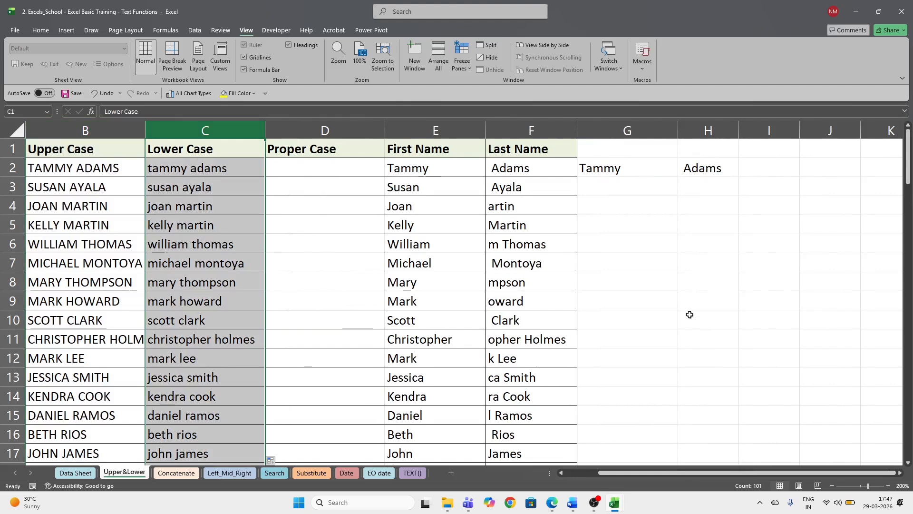
left_click(200, 130)
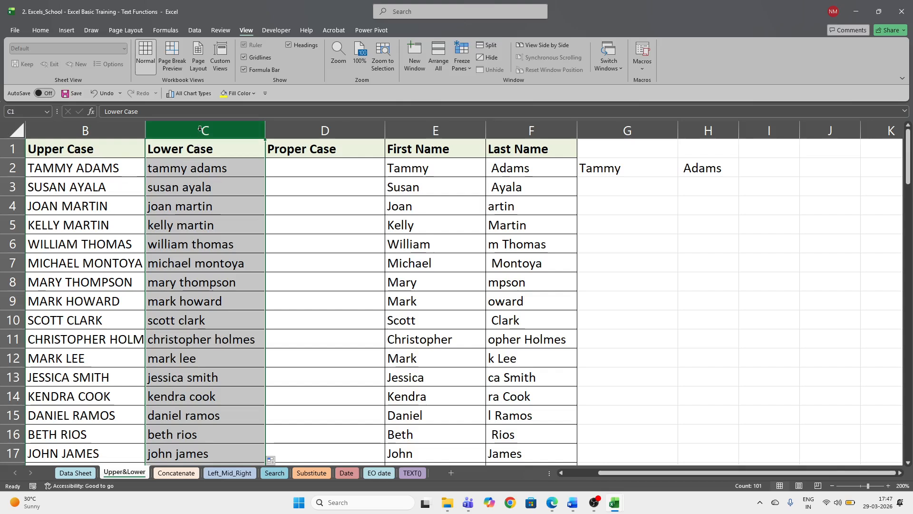
left_click(194, 173)
left_click(298, 173)
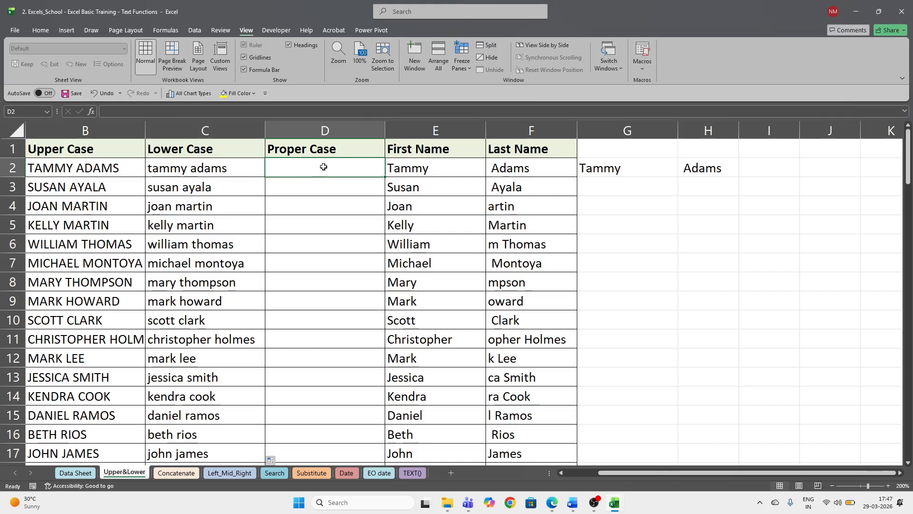
- Enter =PROPER(C2) in cell D2
type("=")
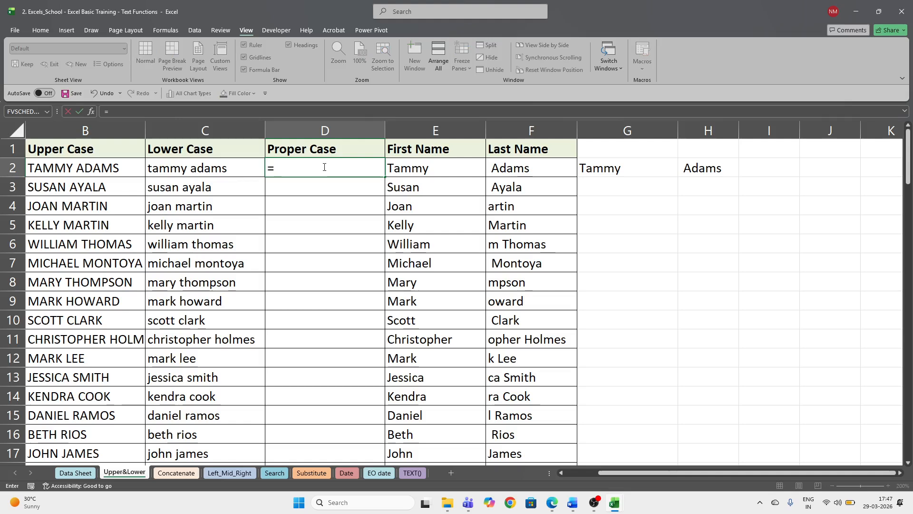
type("prop")
key("Tab")
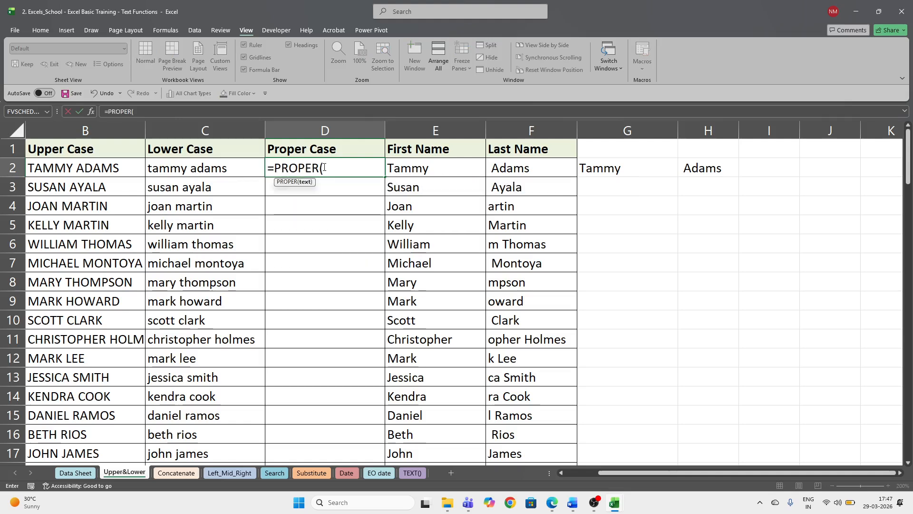
left_click(222, 170)
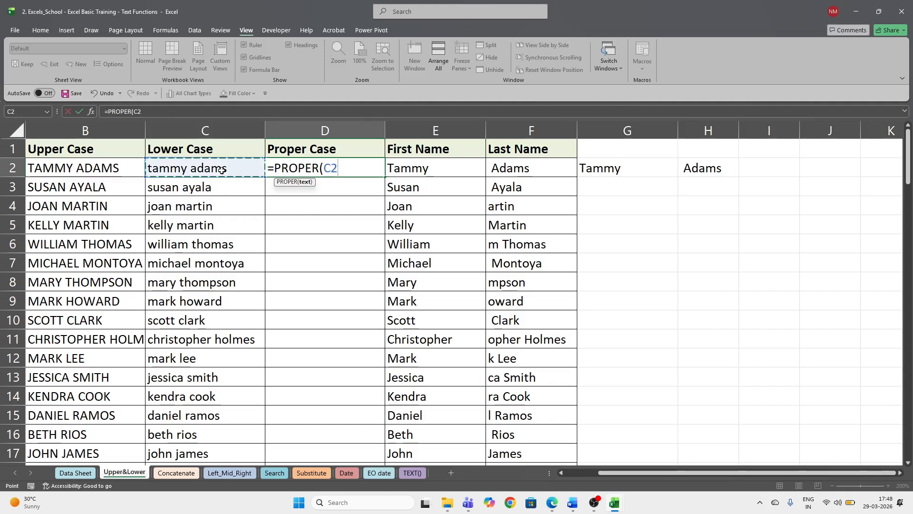
key("ctrl+Return")
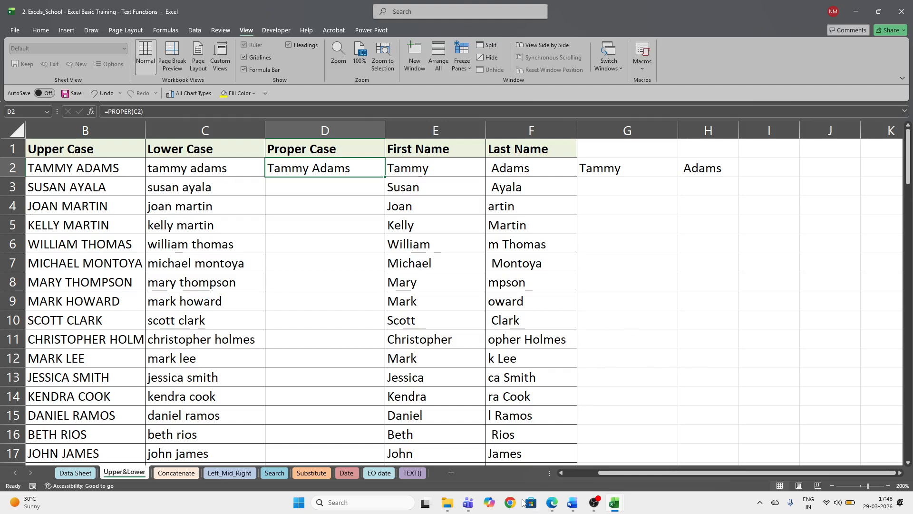
mouse_move(469, 503)
left_click(449, 444)
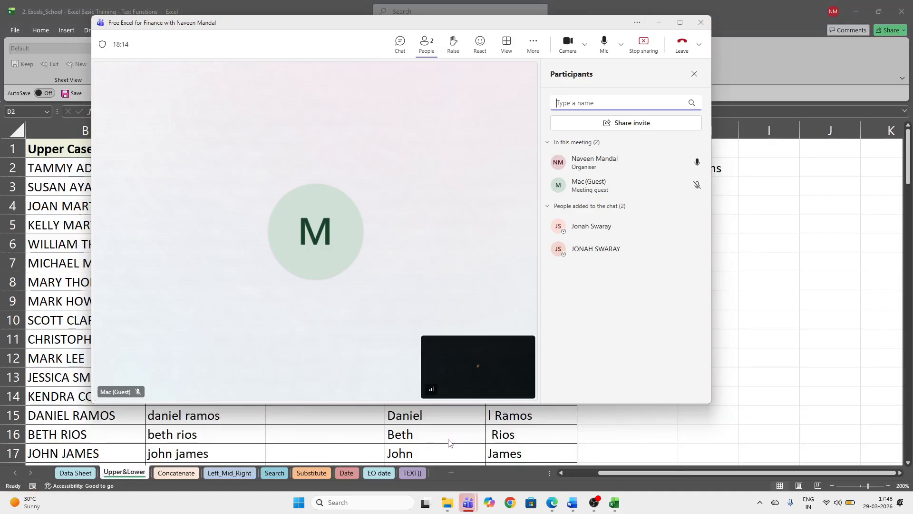
mouse_move(673, 255)
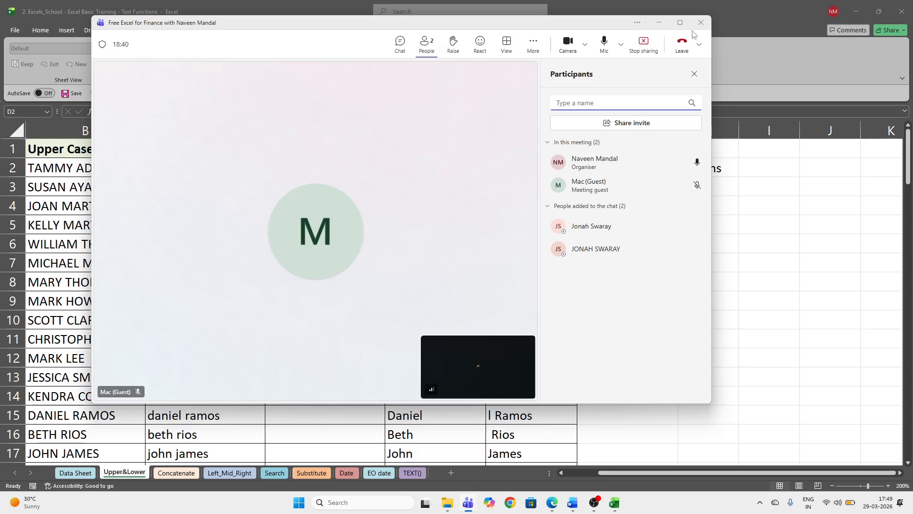
left_click(660, 22)
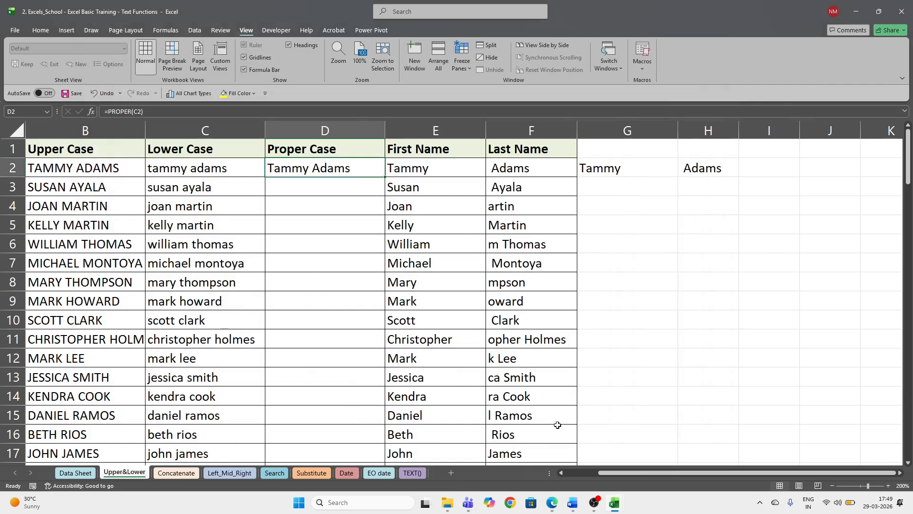
left_click(872, 291)
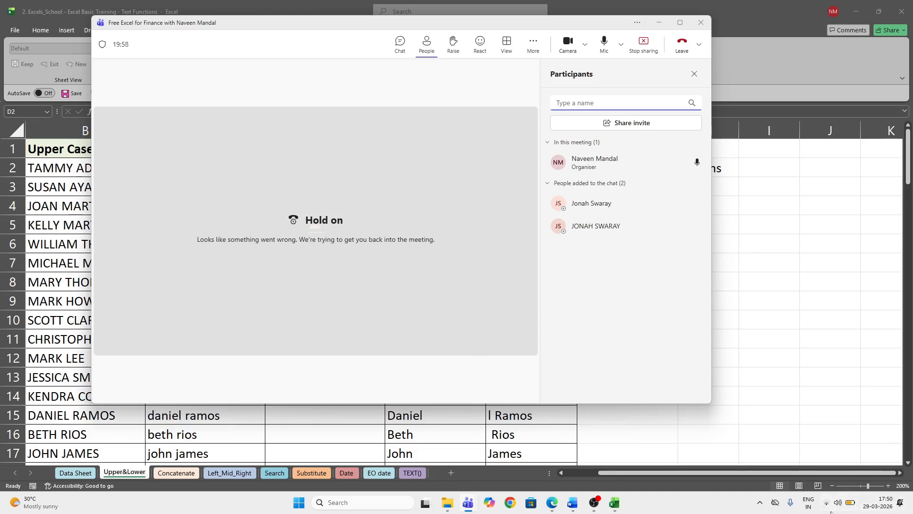
- Check the Wi-Fi list, then briefly show and minimize the Edge browser
left_click(849, 505)
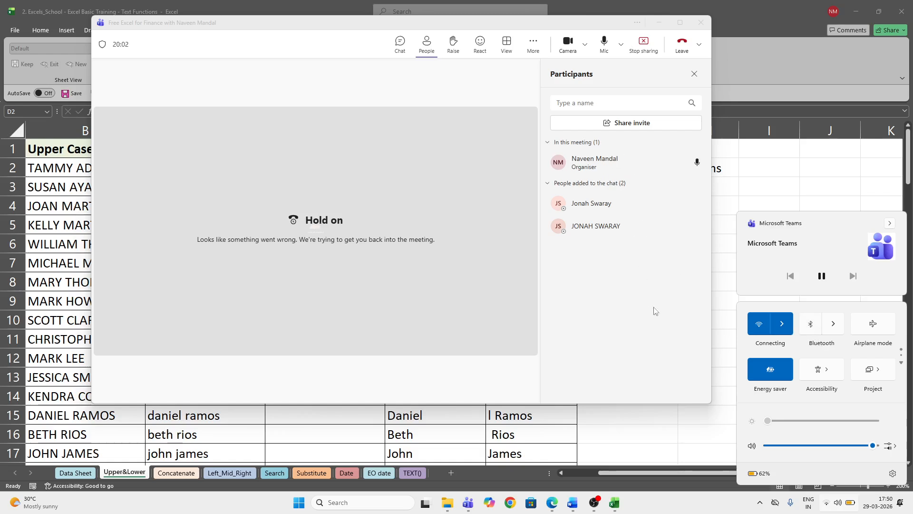
left_click(783, 325)
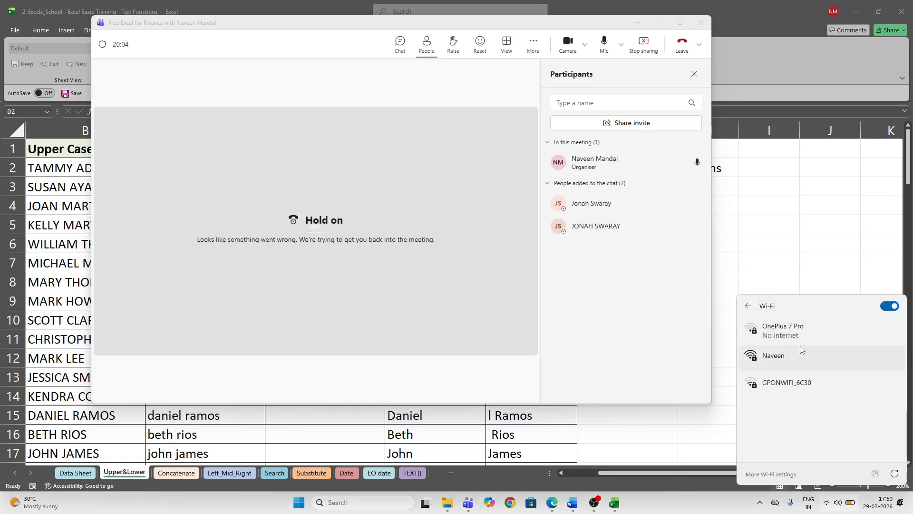
left_click(647, 292)
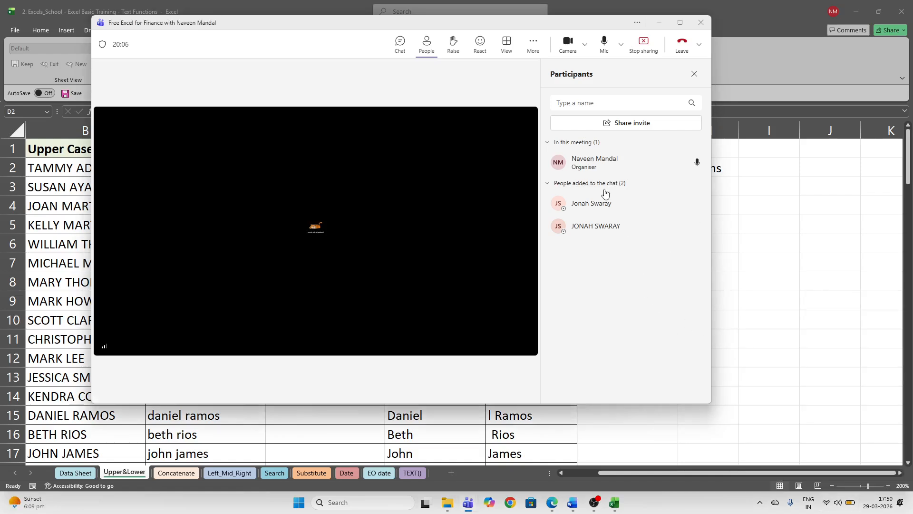
mouse_move(603, 206)
left_click(552, 504)
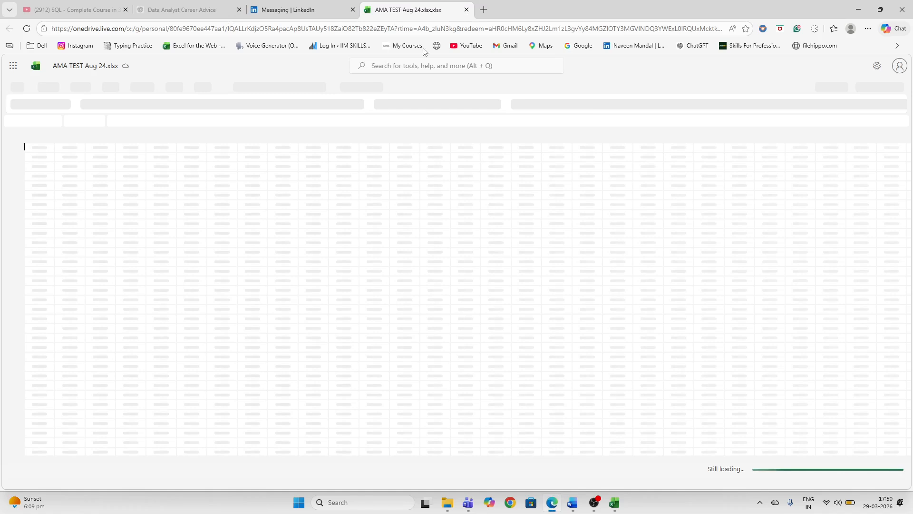
left_click(859, 10)
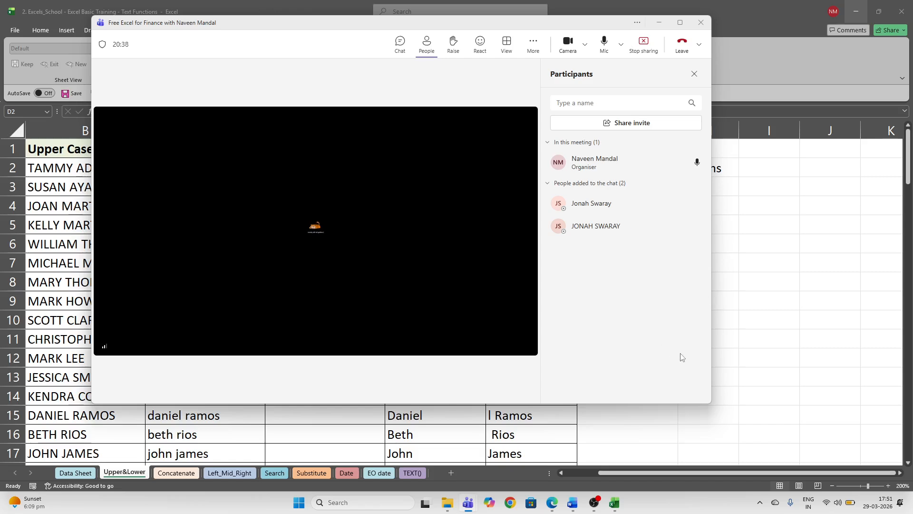
- Connect to the OnePlus Nord 3 5G network and bring up AMA TEST Aug 24.xlsx in Edge
left_click(852, 503)
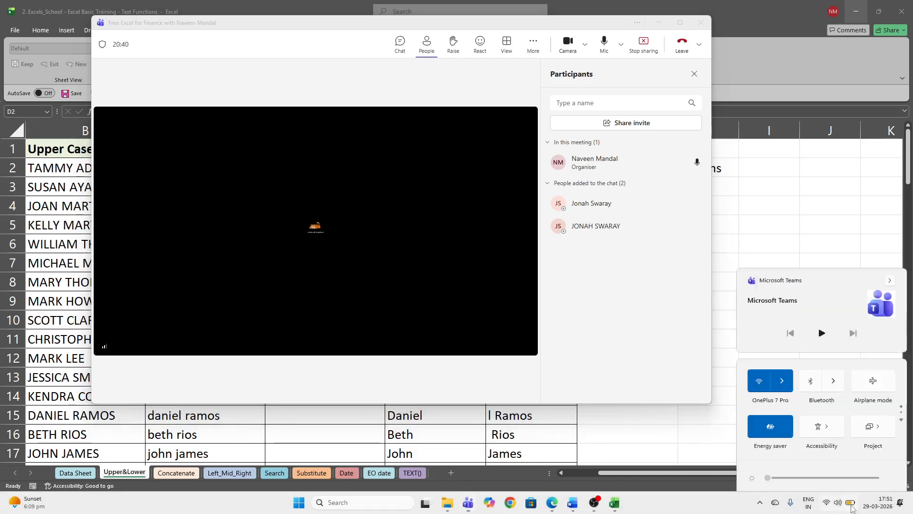
left_click(781, 324)
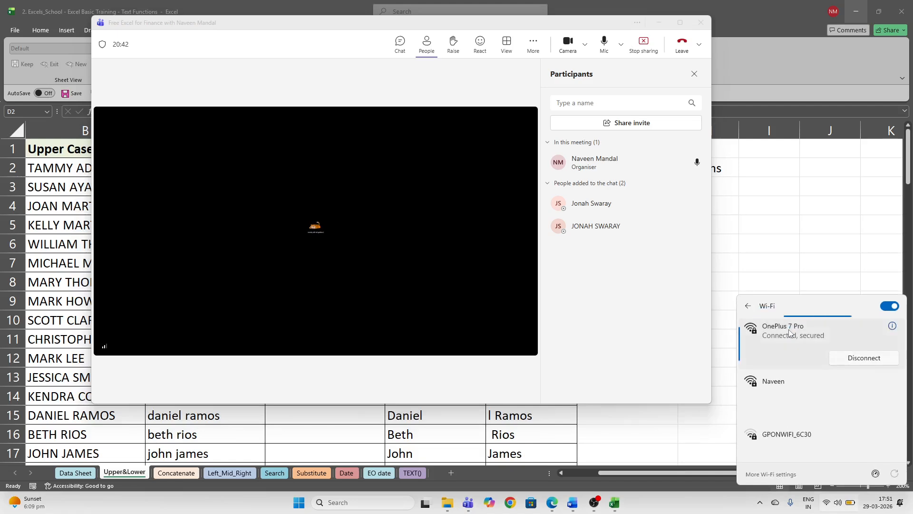
left_click(809, 408)
left_click(867, 427)
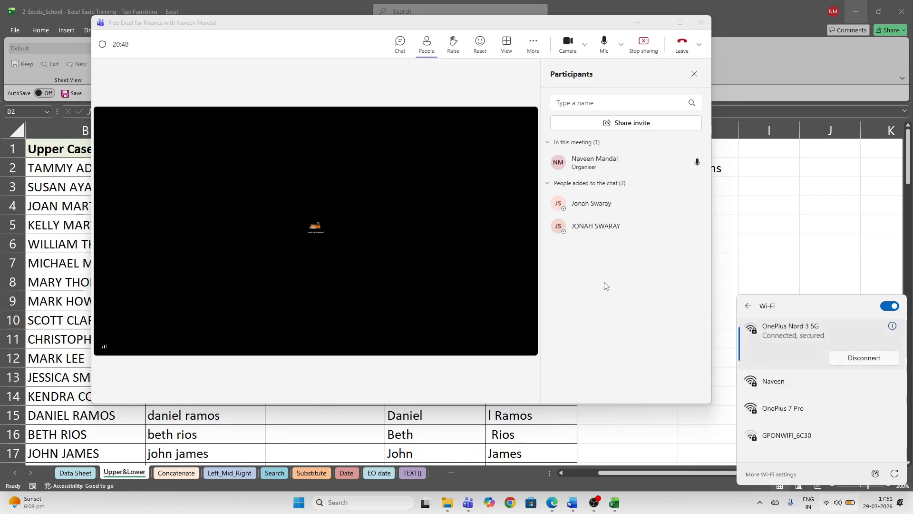
left_click(604, 285)
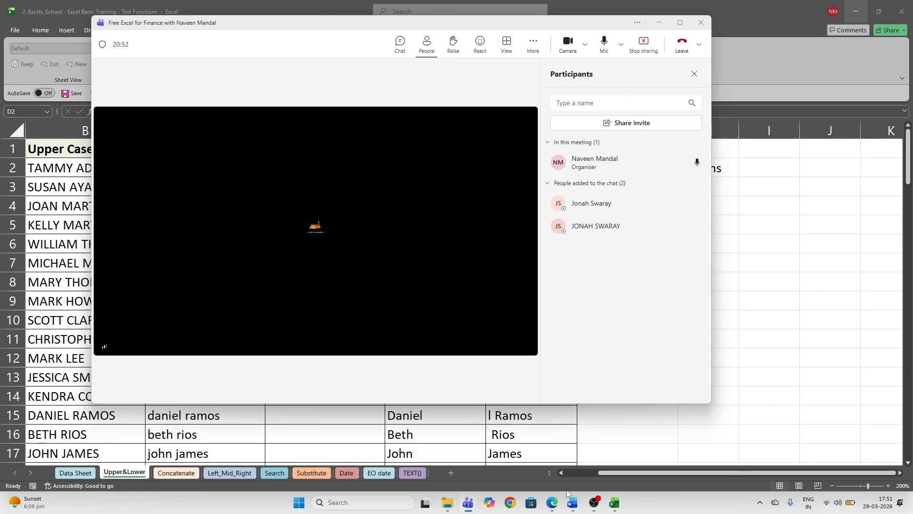
left_click(552, 502)
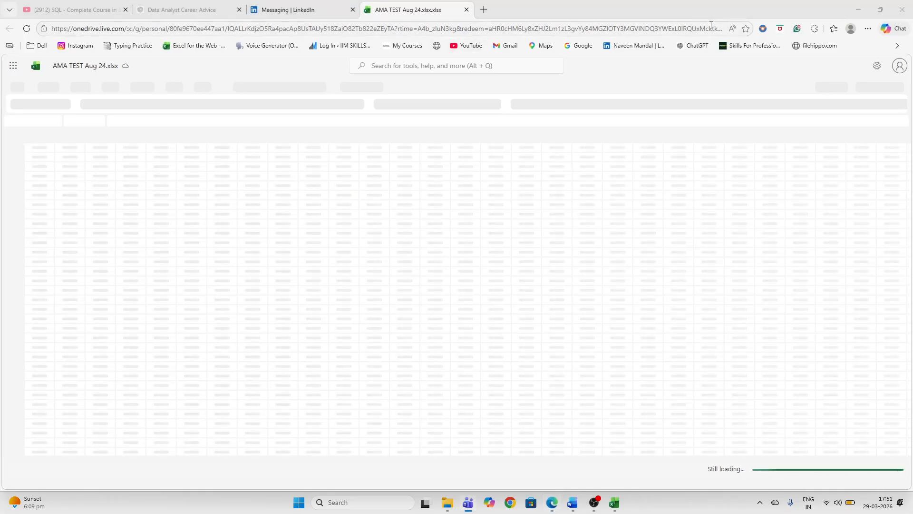
- Close the AMA TEST Aug 24.xlsx tab in Edge and minimize the browser
left_click_drag(712, 13, 697, 103)
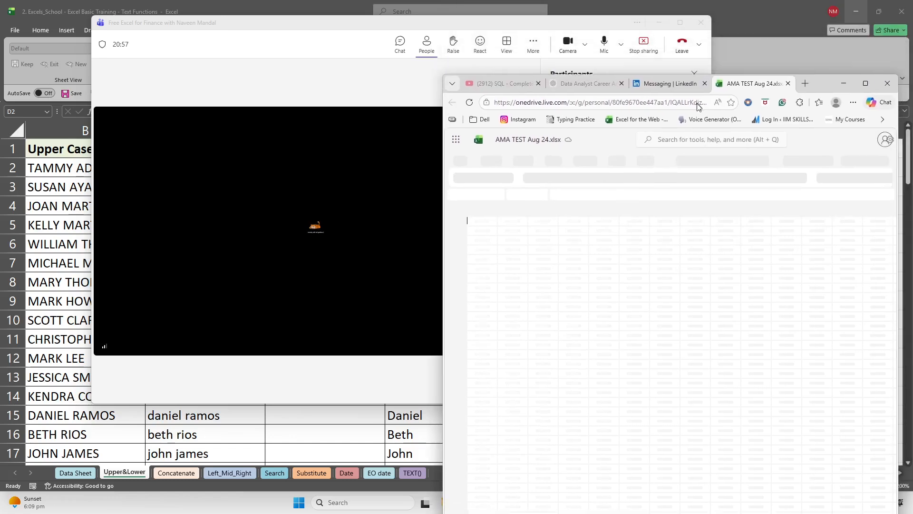
left_click(789, 84)
left_click(866, 84)
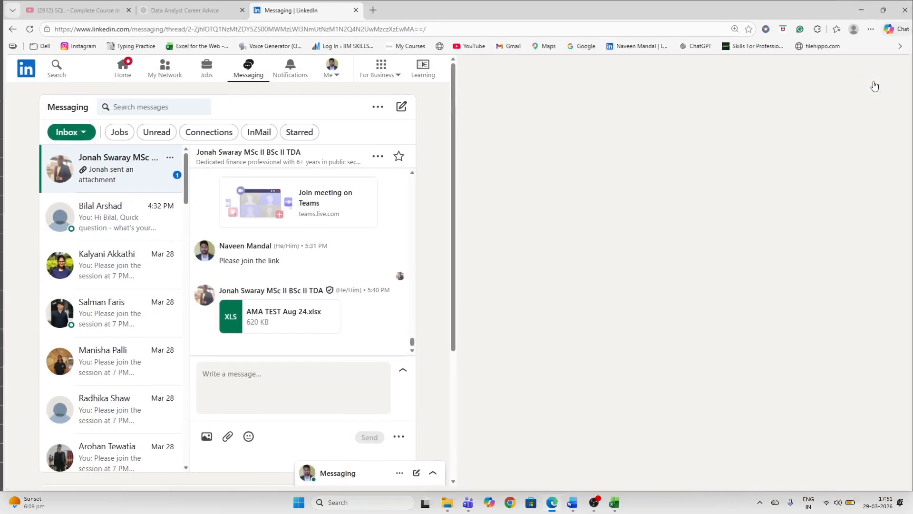
left_click(859, 10)
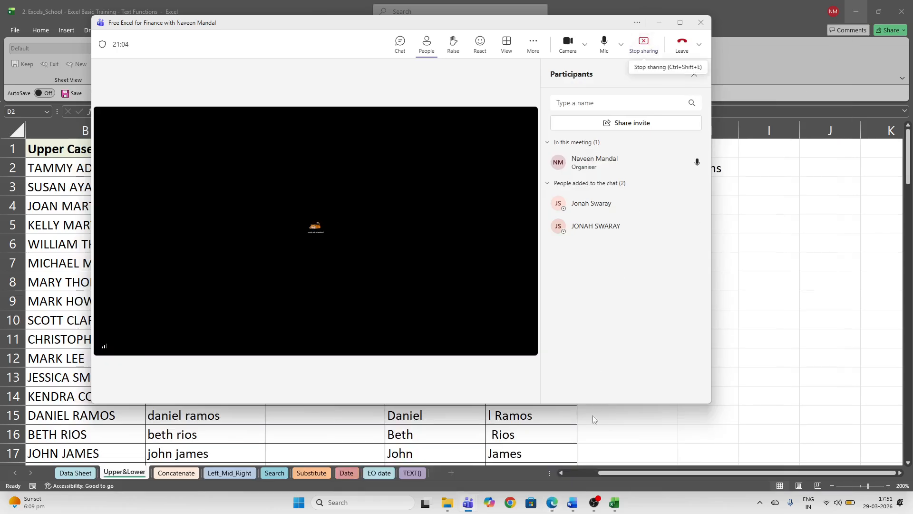
- End the Teams screen share and minimize the meeting window
mouse_move(616, 225)
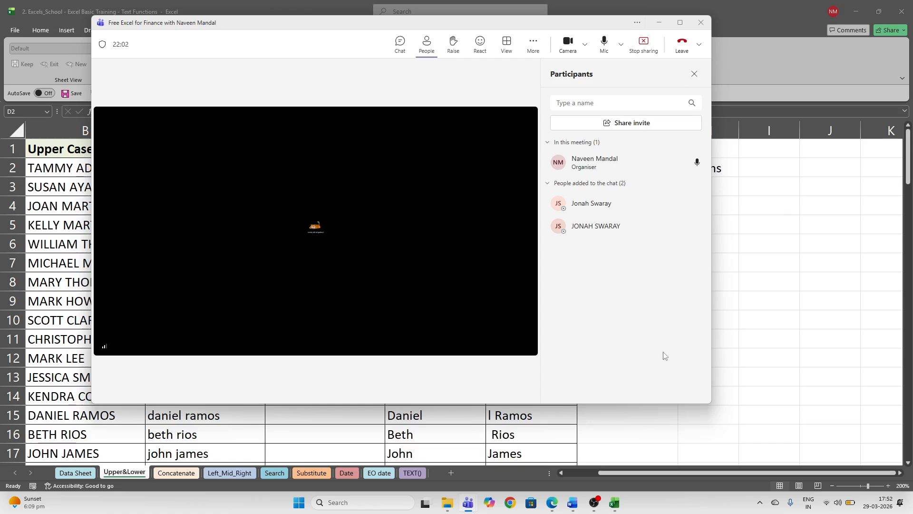
left_click(650, 45)
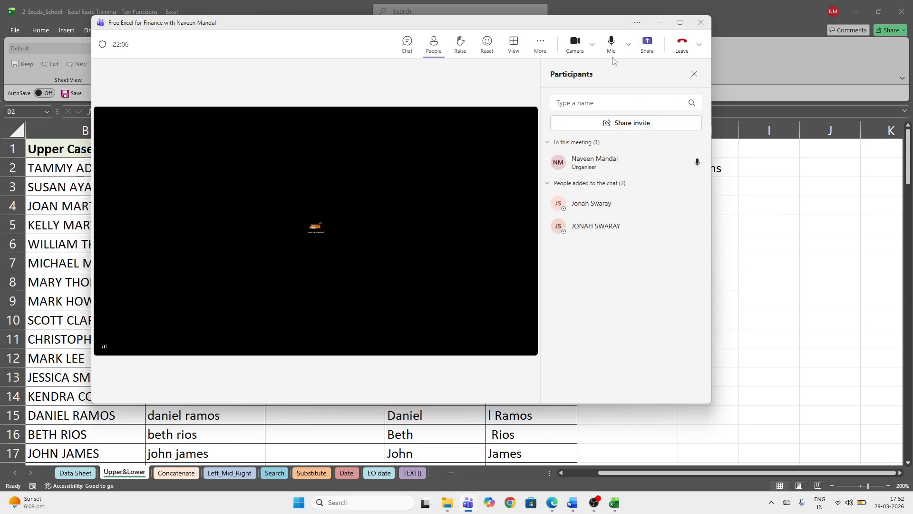
left_click(661, 23)
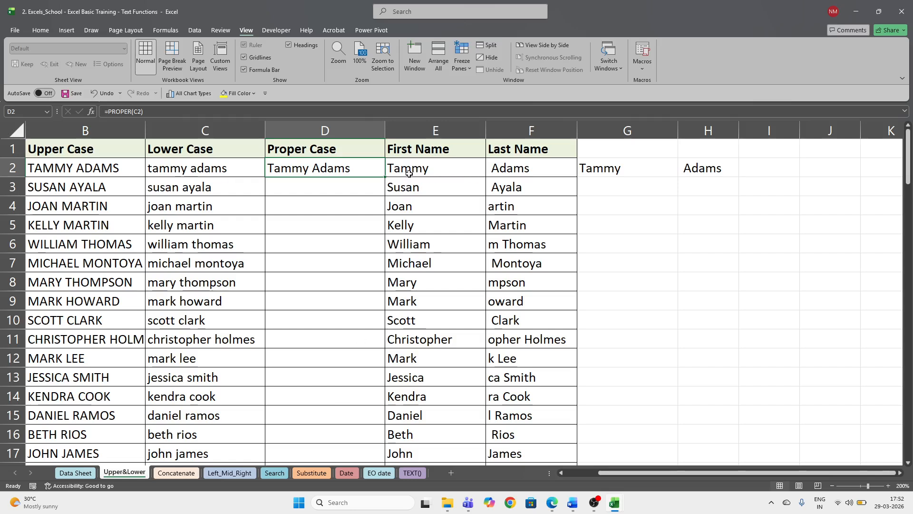
- Select E2:F2 down to the last row and delete the First and Last Name contents
left_click(409, 174)
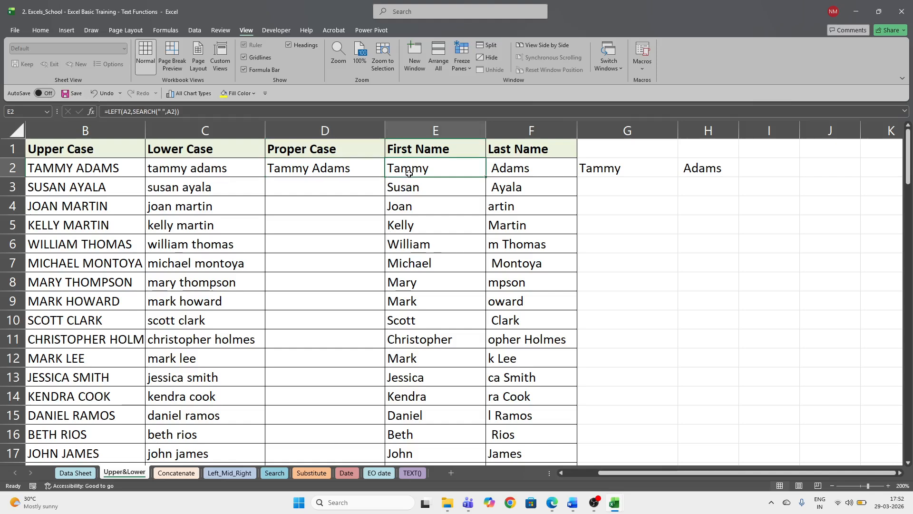
key("shift+Right")
key("shift+Right")
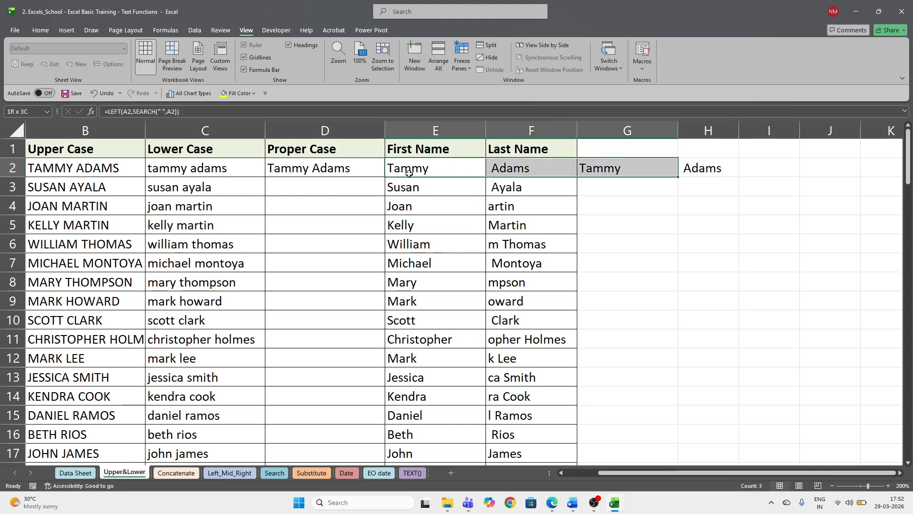
key("shift+Left")
key("ctrl+shift+Down")
key("Delete")
scroll(410, 172, "up", 20)
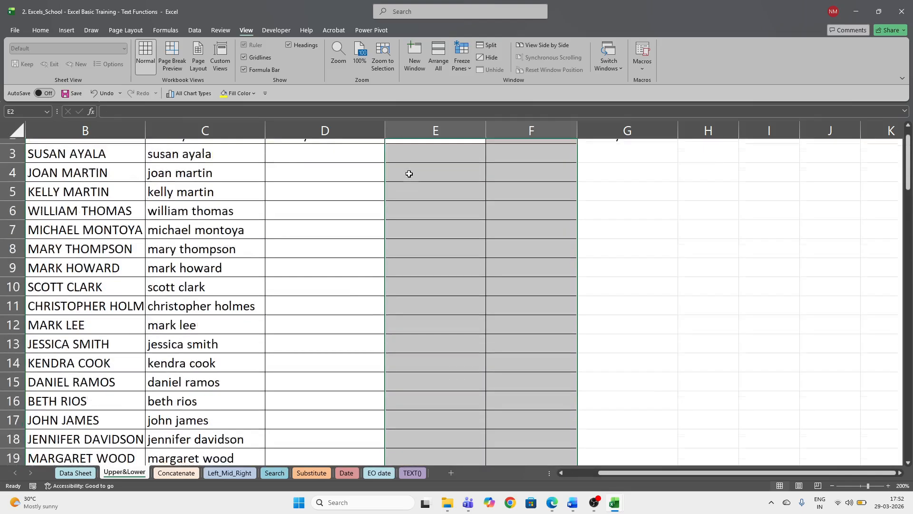
left_click(415, 229)
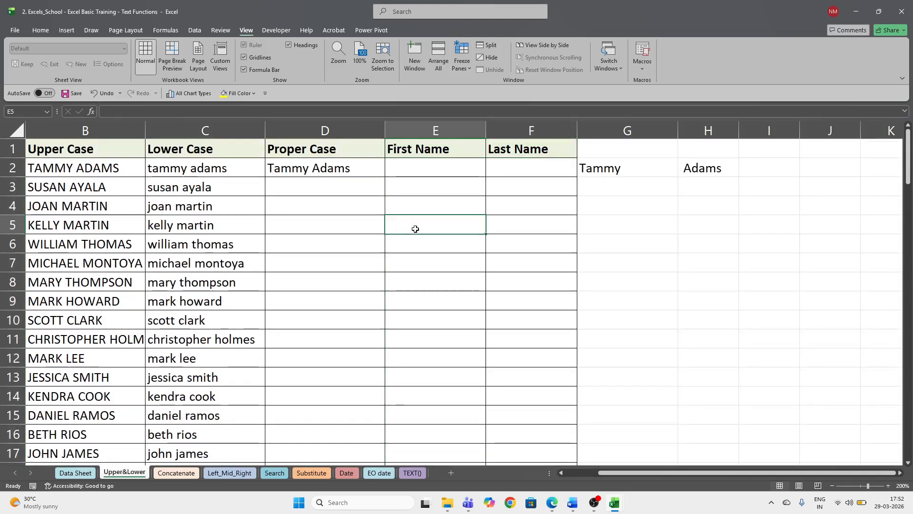
- Browse the Concatenate, Left_Mid_Right, Search, Substitute, Date and EO date sheets, ending on TEXT()
left_click(188, 473)
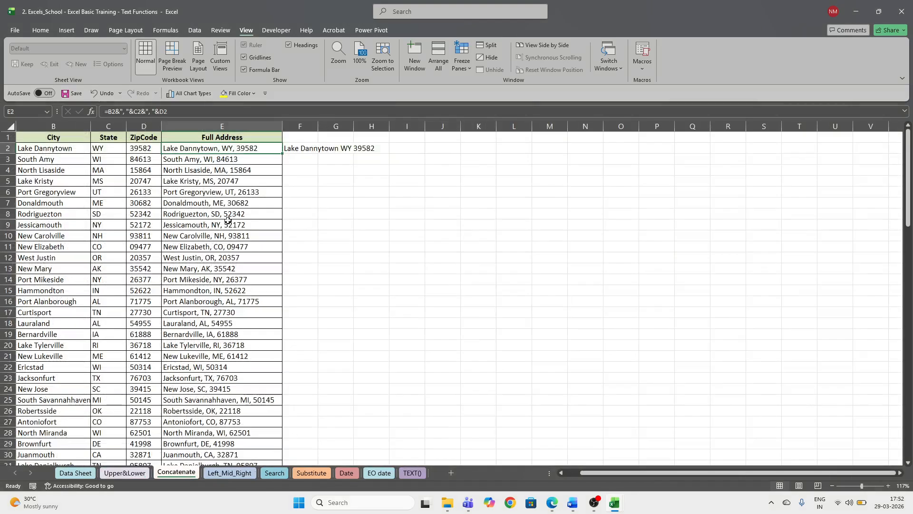
left_click(233, 472)
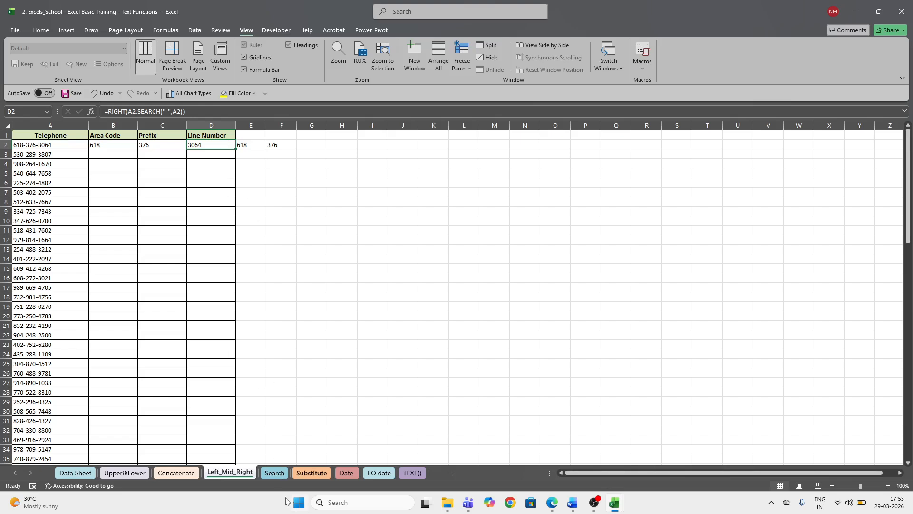
left_click(278, 475)
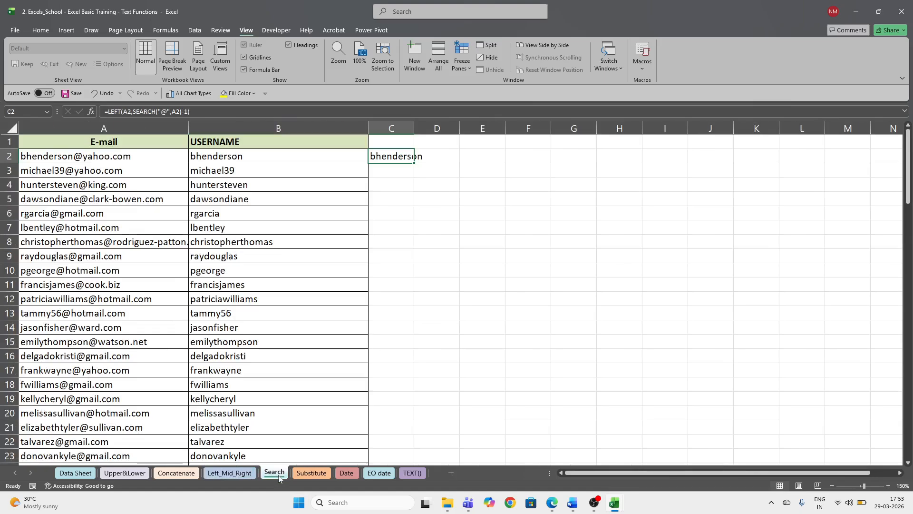
left_click(311, 472)
left_click(343, 474)
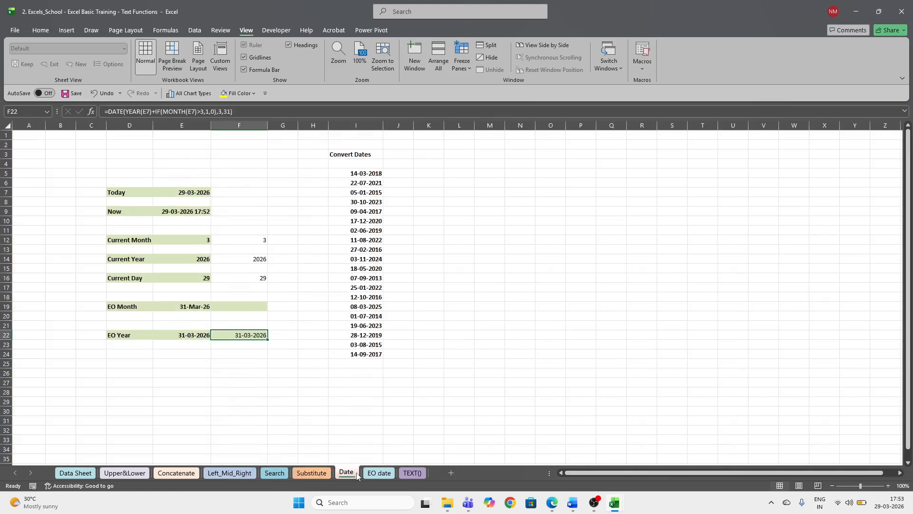
left_click(380, 473)
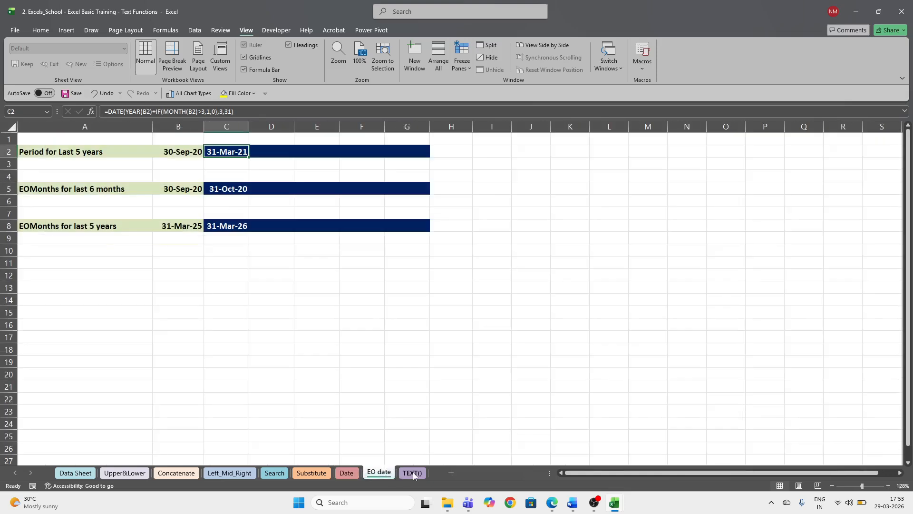
left_click(413, 472)
left_click(379, 472)
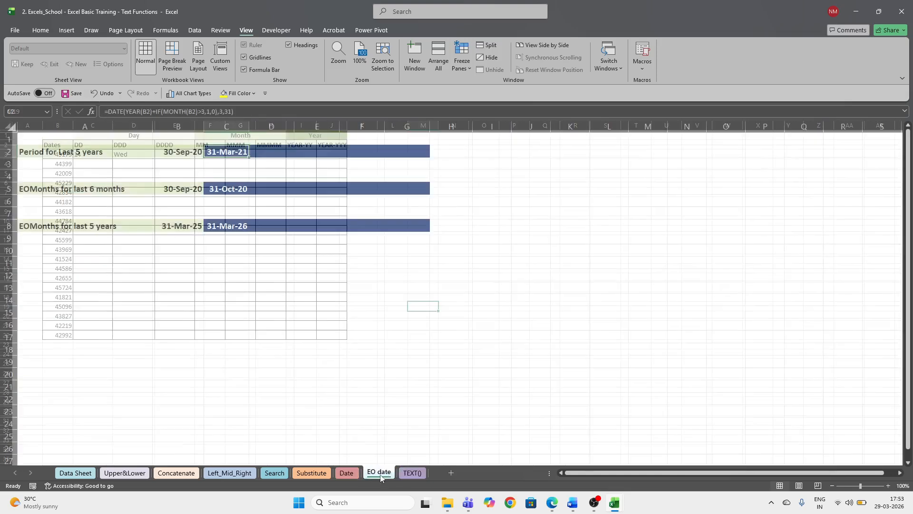
left_click(409, 477)
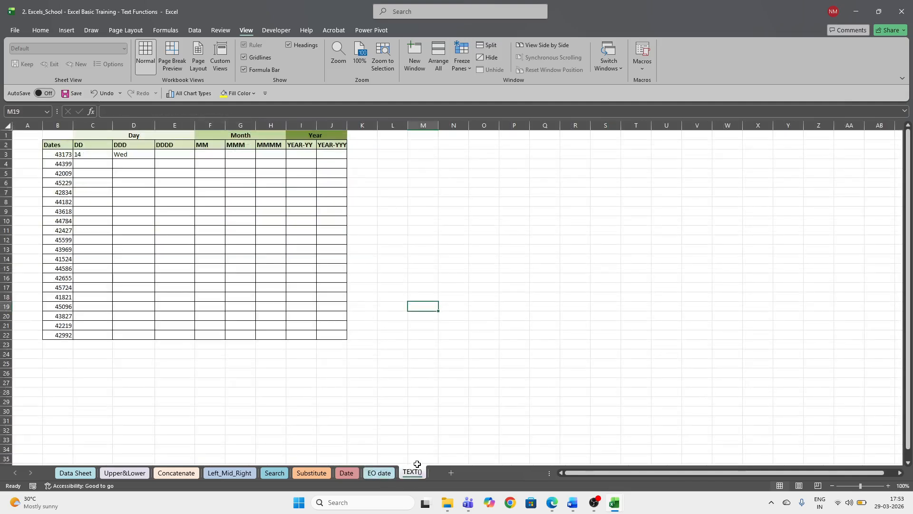
mouse_move(576, 505)
left_click(594, 503)
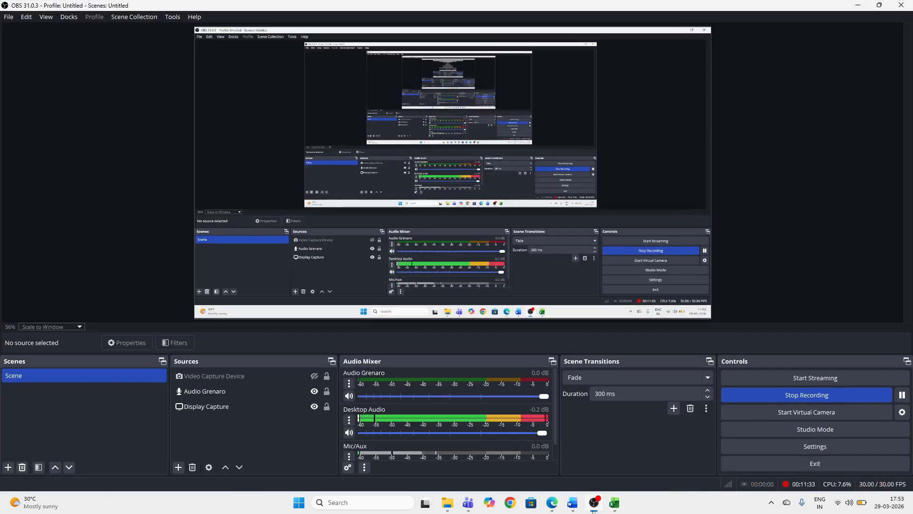
left_click(604, 509)
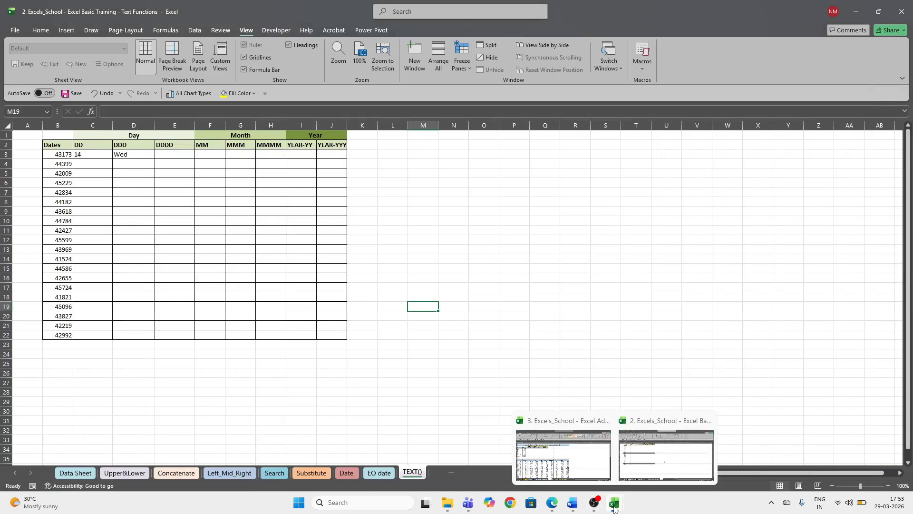
left_click(483, 64)
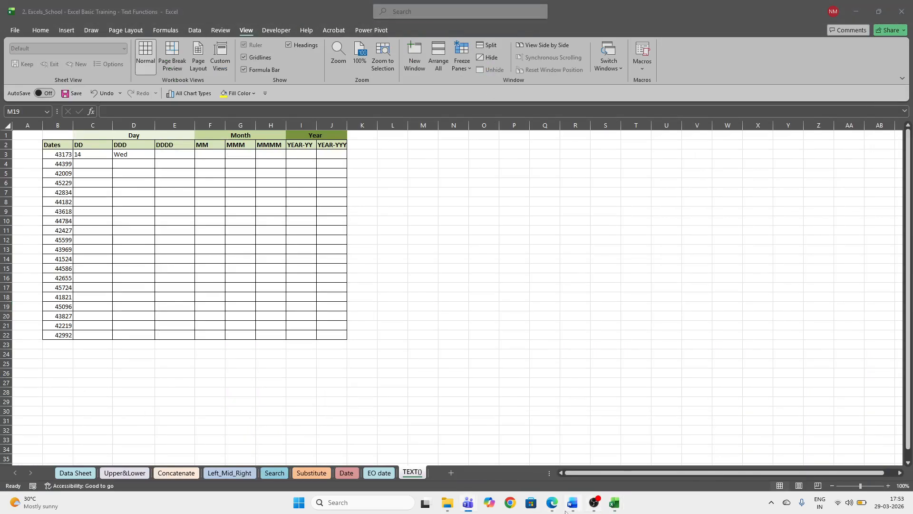
mouse_move(476, 508)
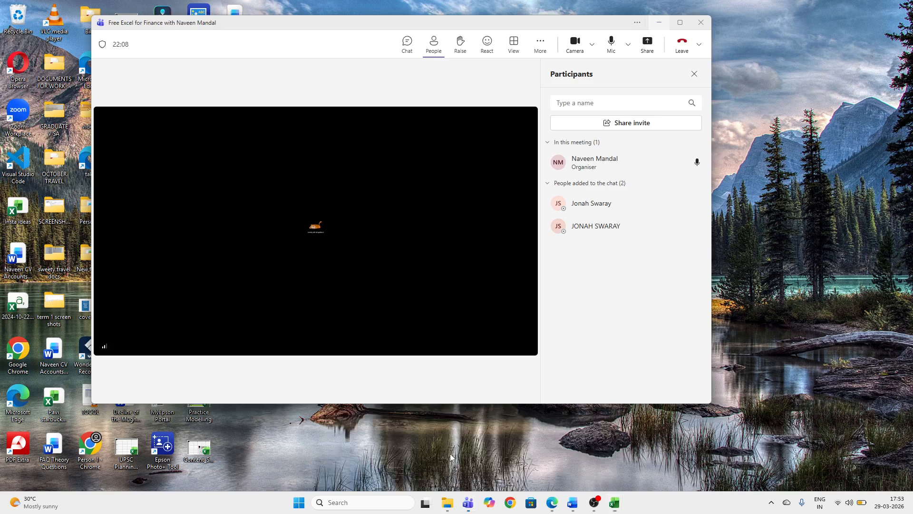
- Bring the Free Excel for Finance meeting forward and glance at the other participant's options
left_click(457, 454)
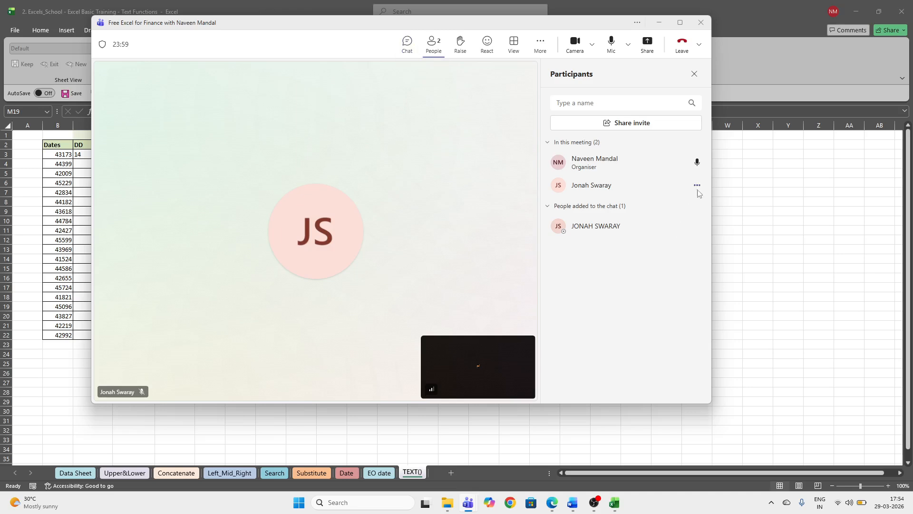
left_click(697, 186)
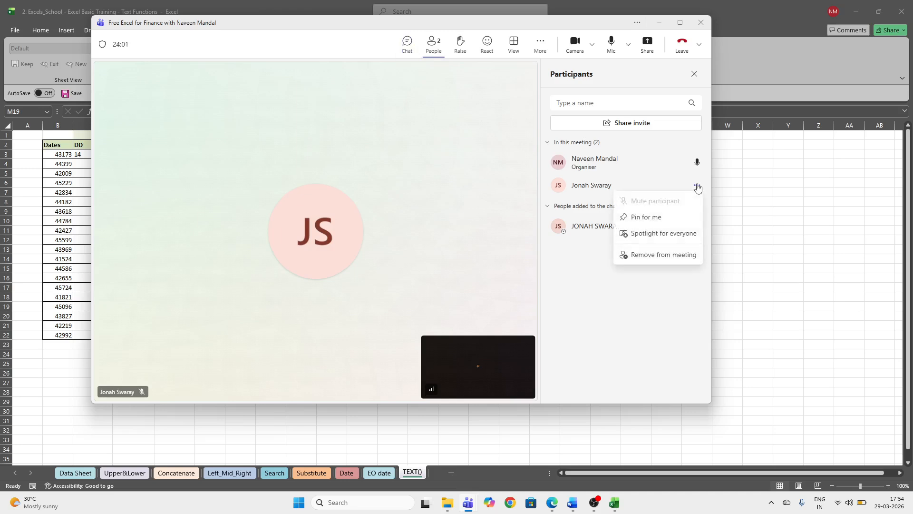
left_click(697, 186)
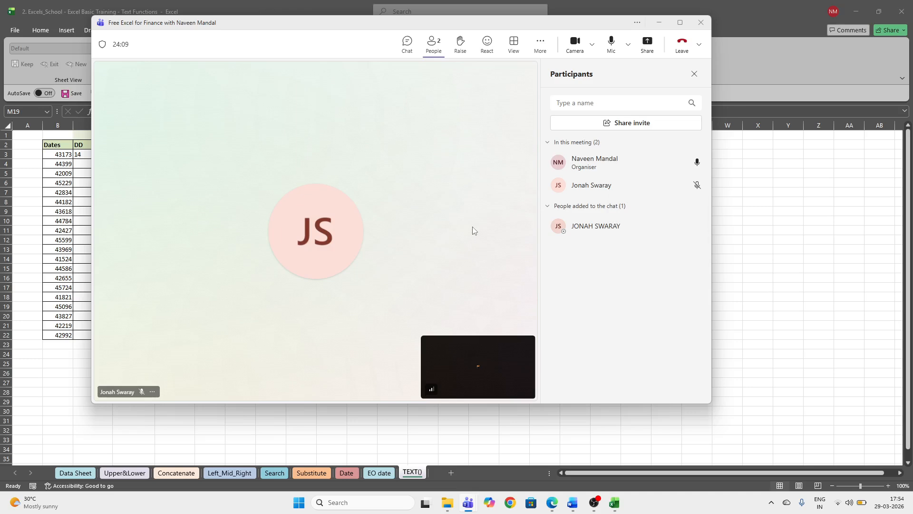
- Post 'YOu are in mute' and 'you can unmute' in the meeting chat, then show participants
left_click(411, 53)
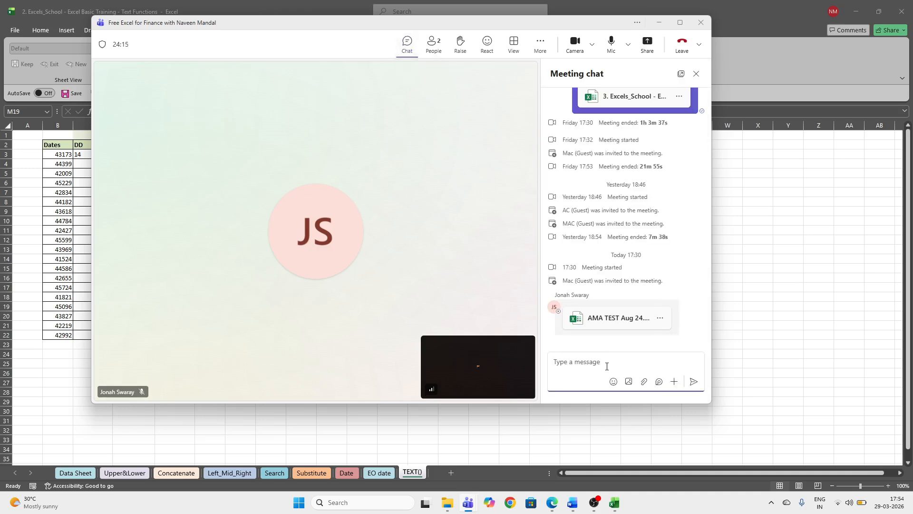
type("YOu are in mute")
key("Return")
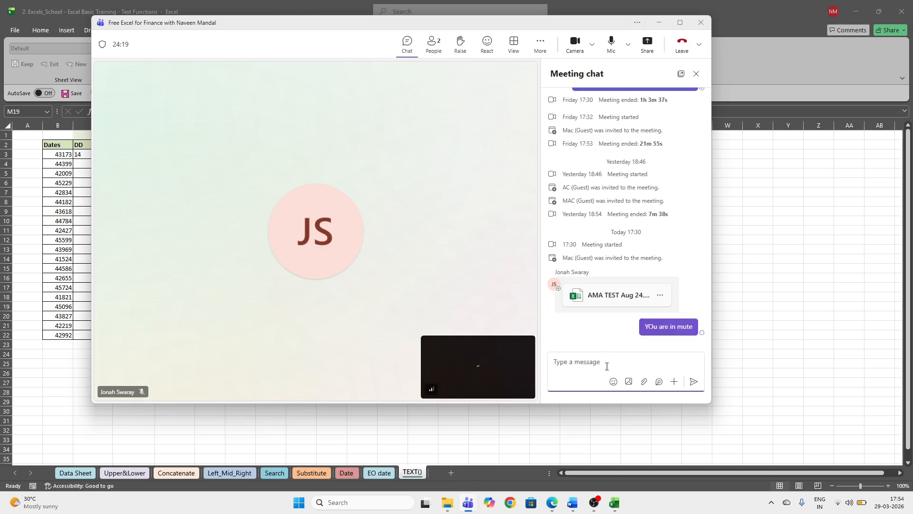
type("c")
key("BackSpace")
type("you can unmute")
key("Return")
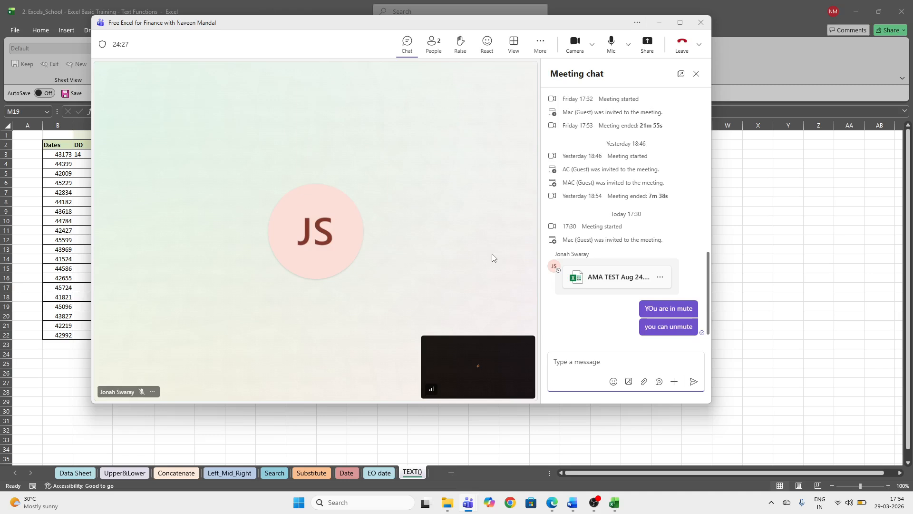
left_click(433, 46)
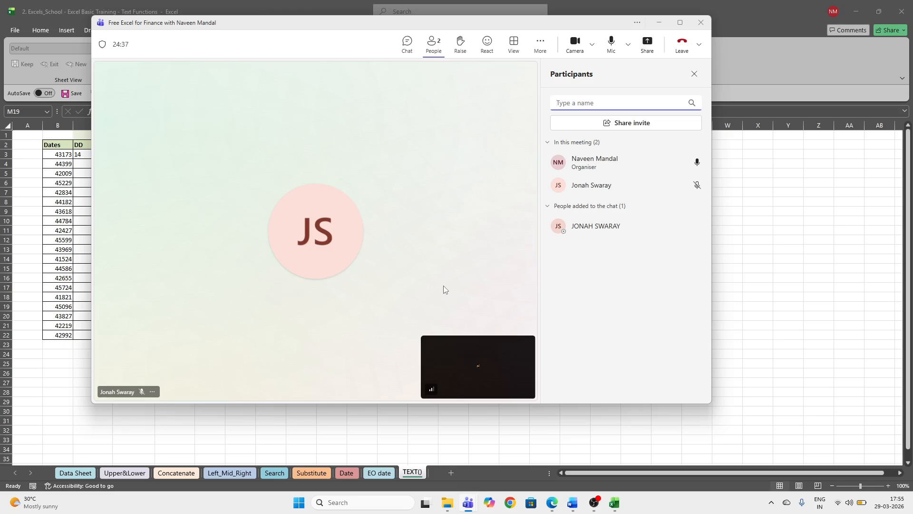
- Show Excel's Upper&Lower sheet, then bring the Teams meeting forward and check its audio options
left_click(103, 474)
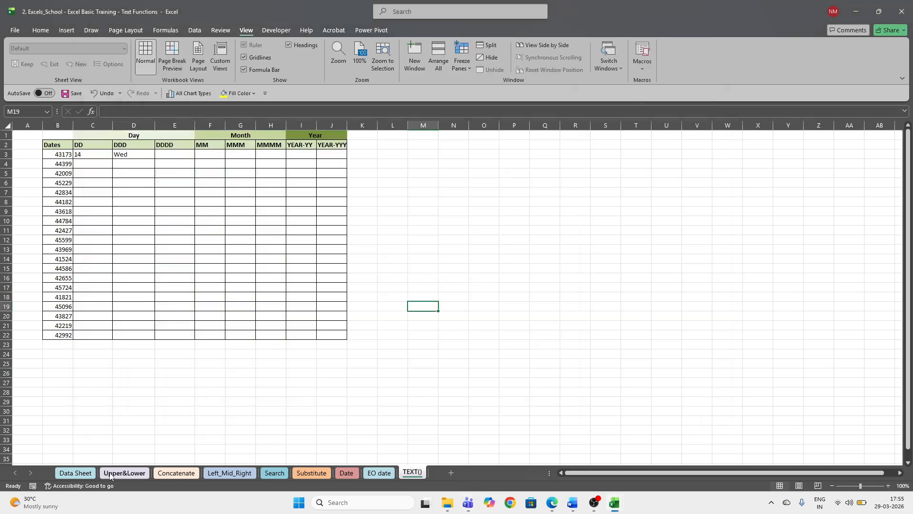
left_click(110, 474)
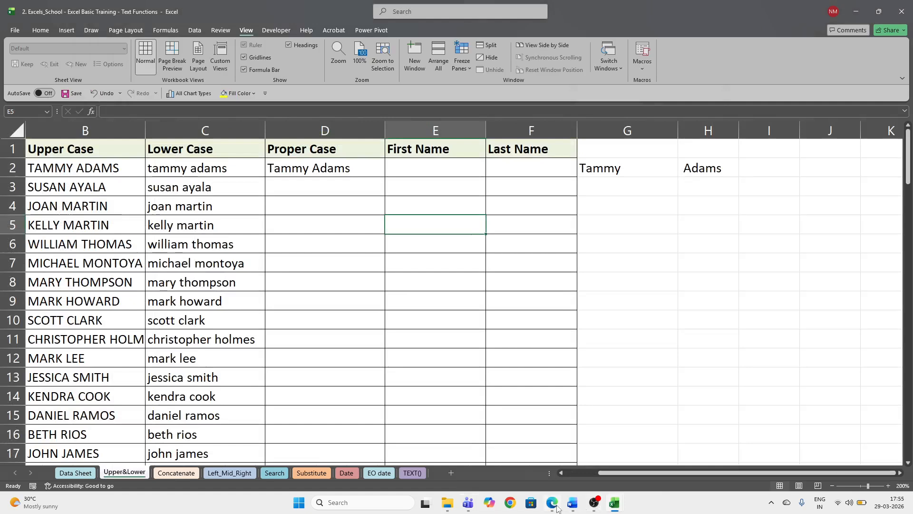
mouse_move(468, 500)
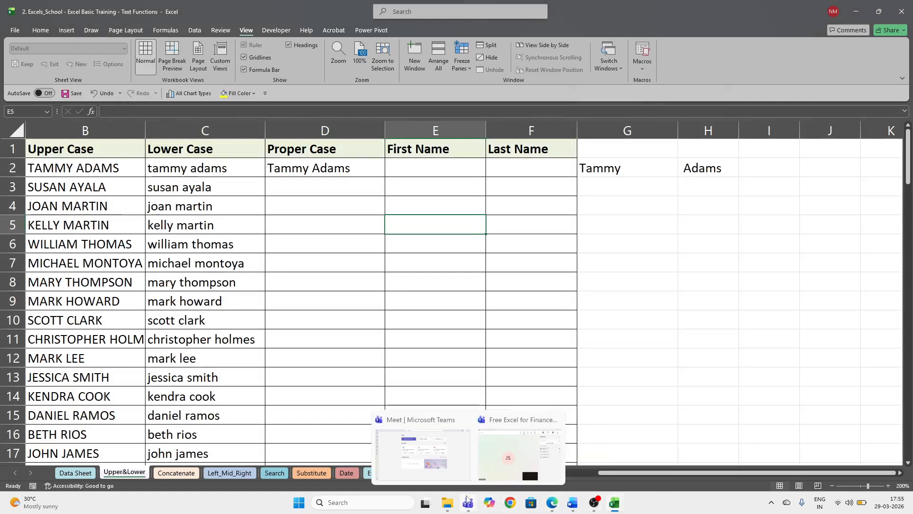
left_click(478, 463)
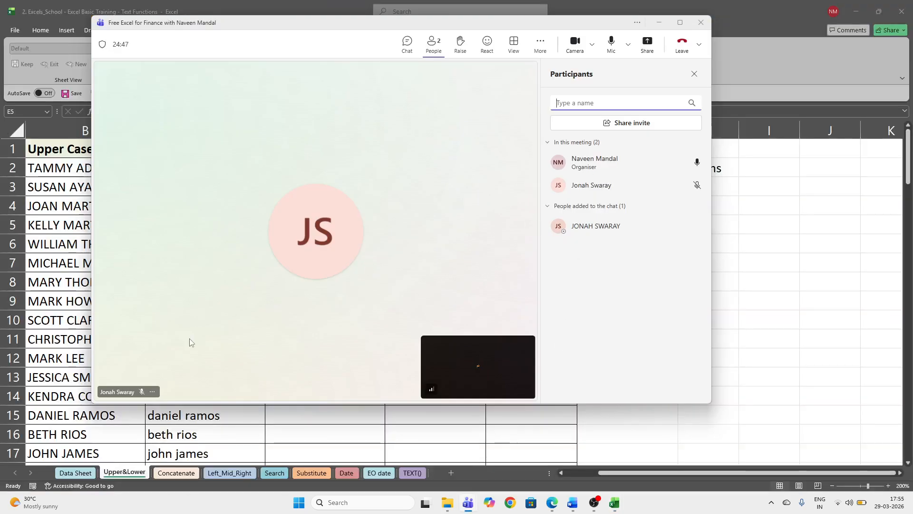
left_click(629, 48)
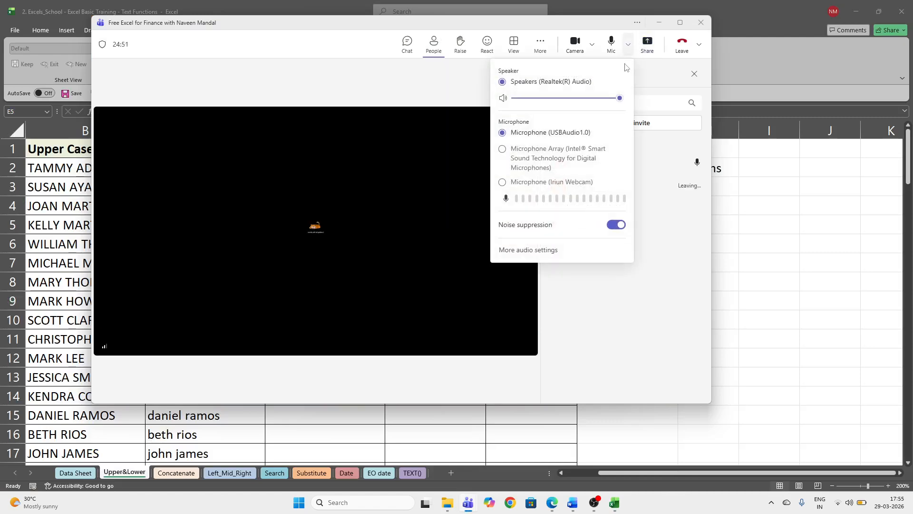
left_click(452, 323)
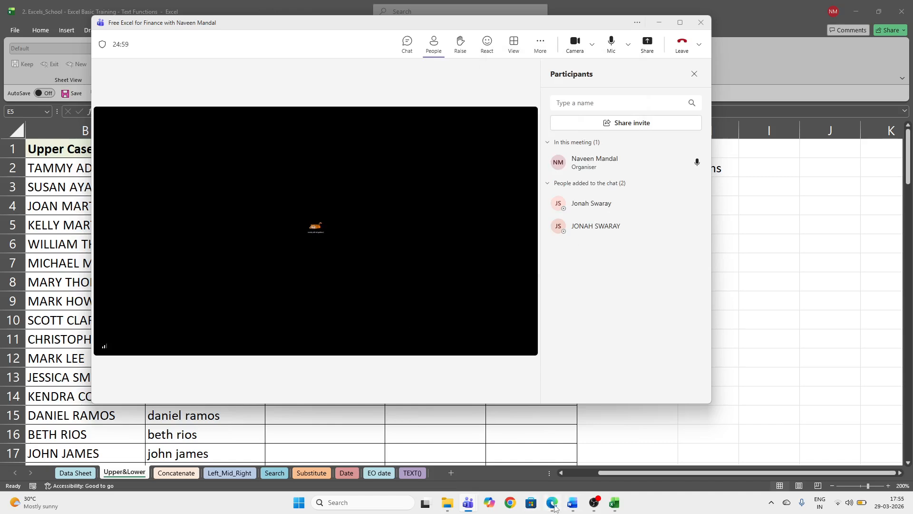
- Start a reply reading 'You' in the LinkedIn conversation in the browser
left_click(555, 468)
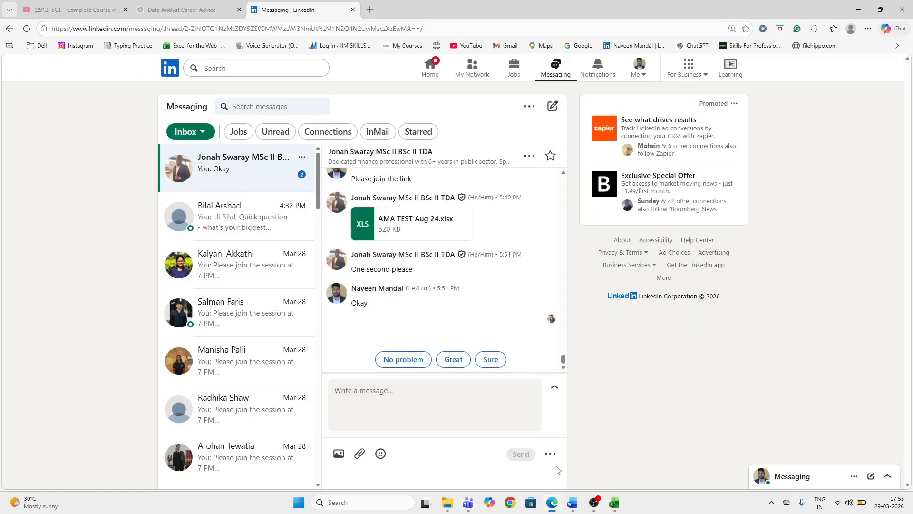
left_click(419, 388)
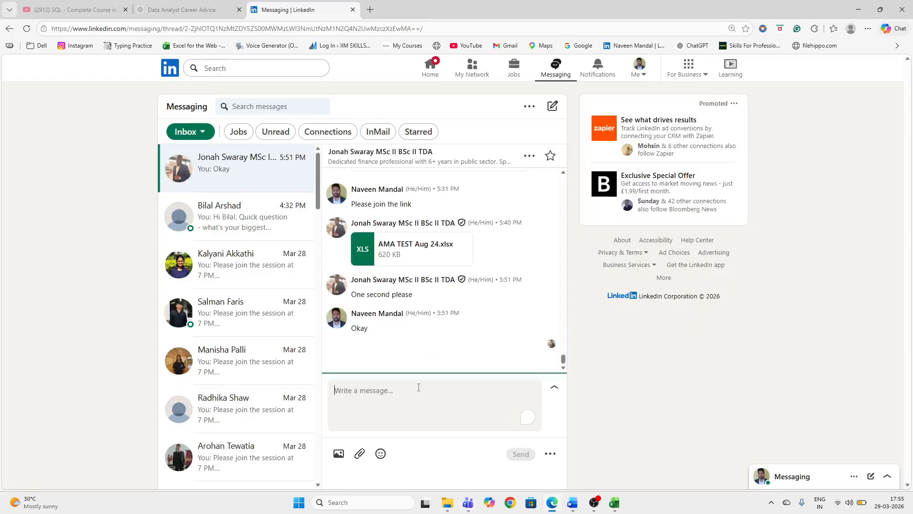
type("You")
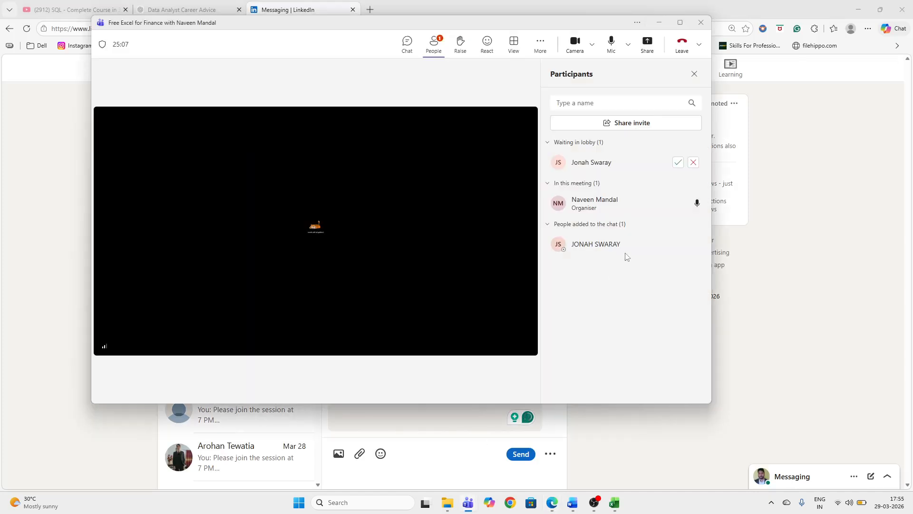
- Admit the waiting participant, share the entire screen, and minimize the browser to reveal Excel
left_click(678, 162)
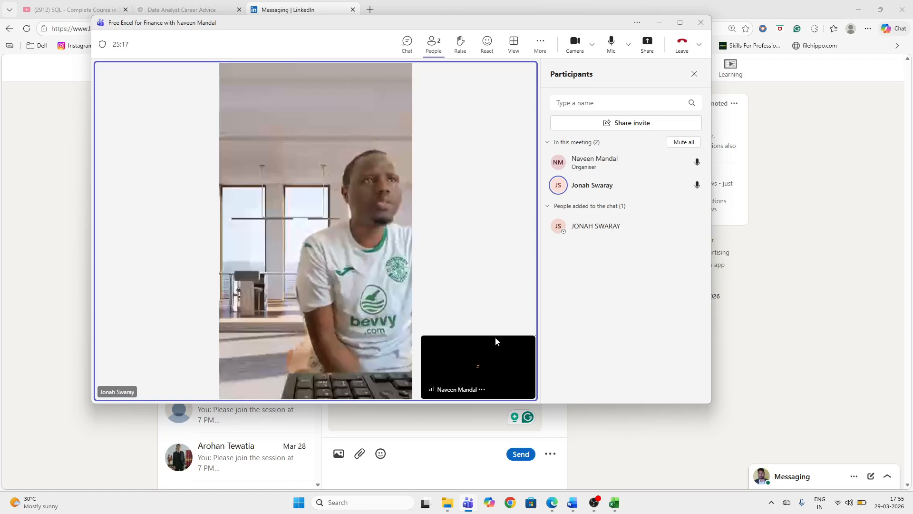
left_click(653, 45)
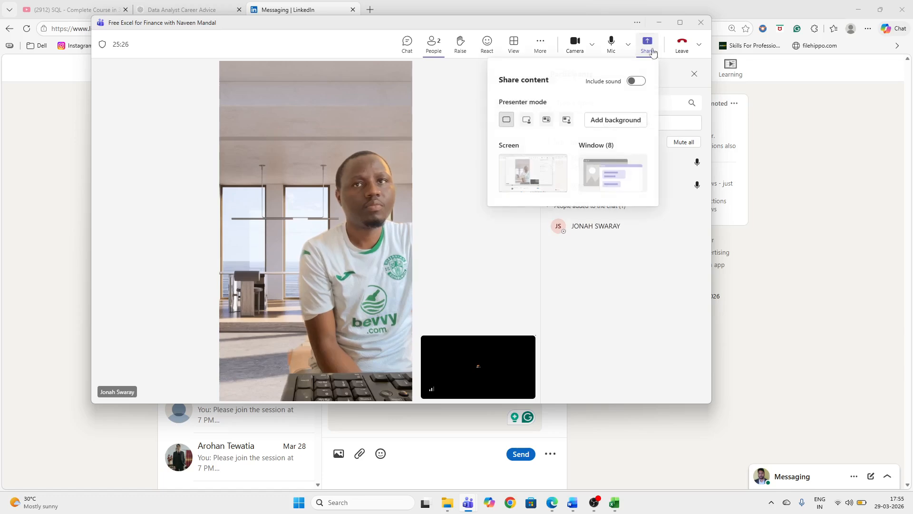
left_click(538, 167)
left_click(858, 10)
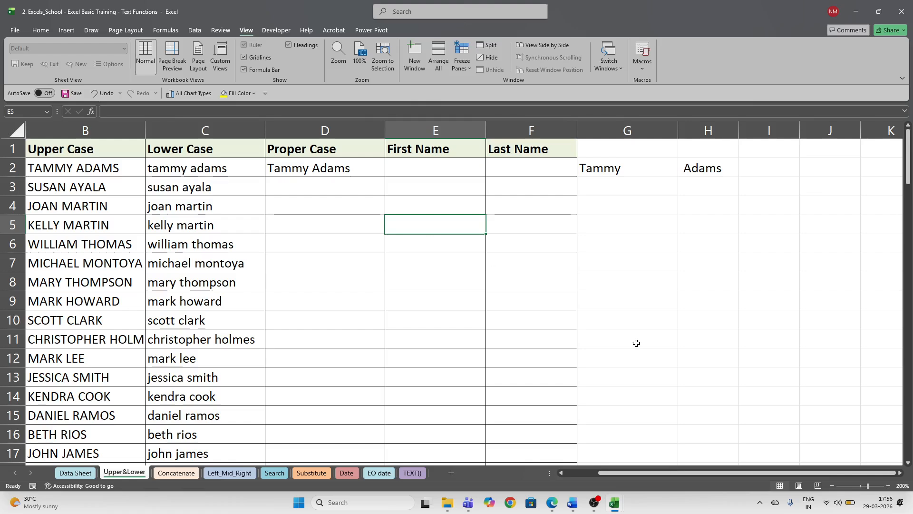
- Clear the old proper-case formula from D2 and review the Lower Case column
left_click(360, 163)
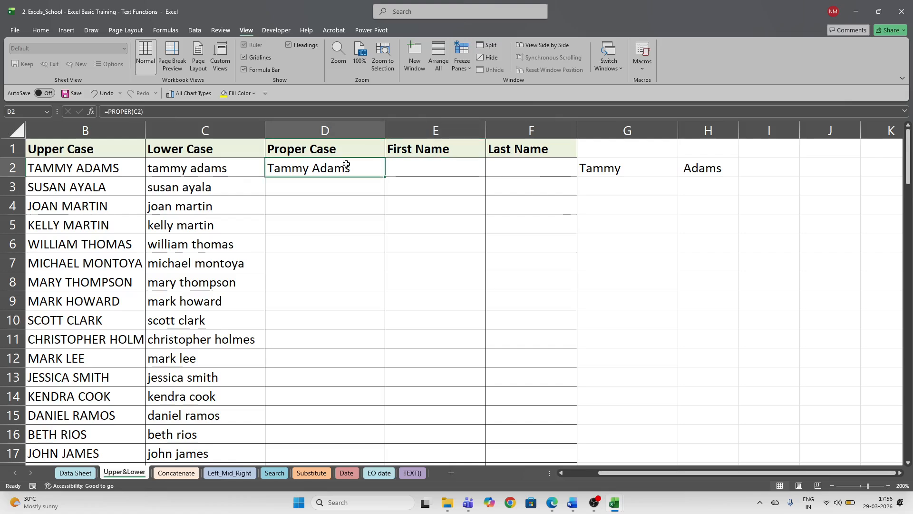
key("Delete")
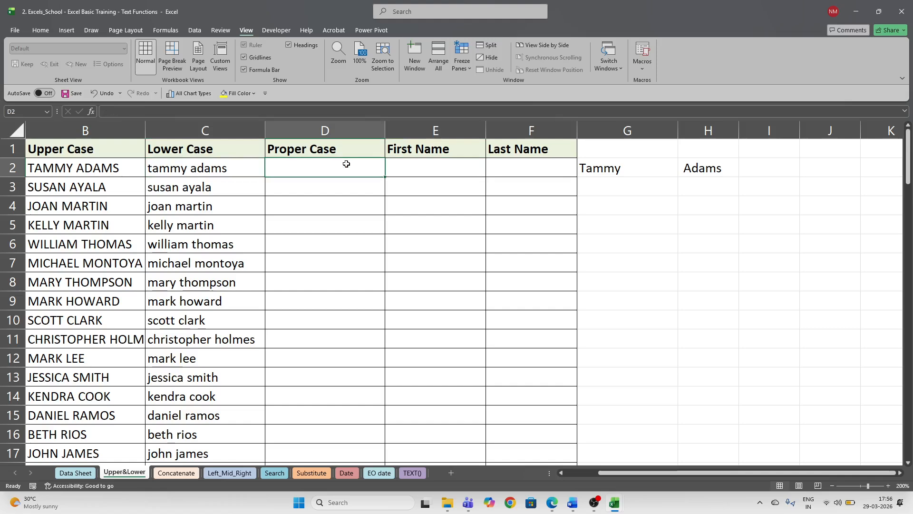
key("Left")
left_click(346, 163)
key("Left")
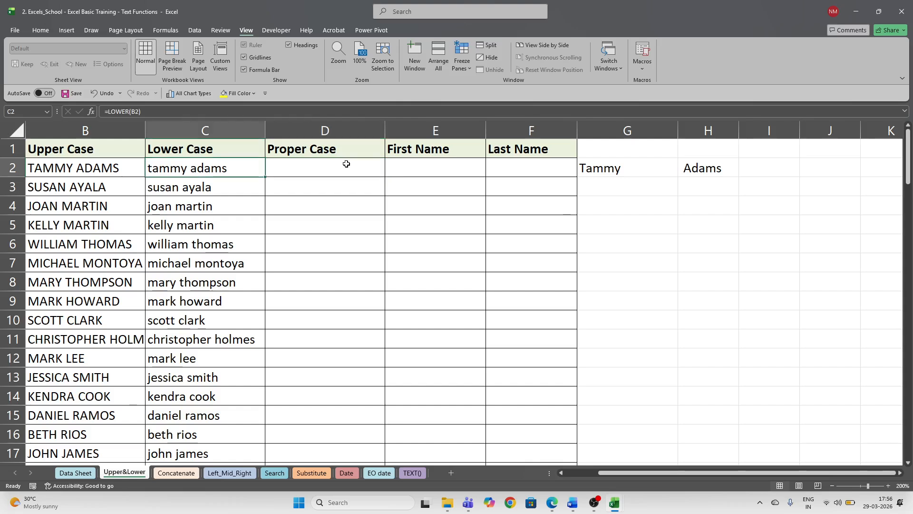
key("Up")
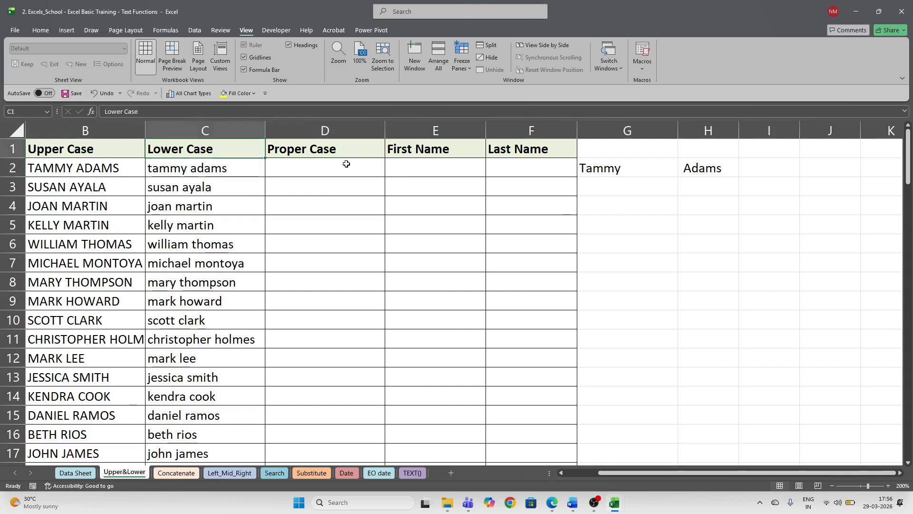
left_click(245, 124)
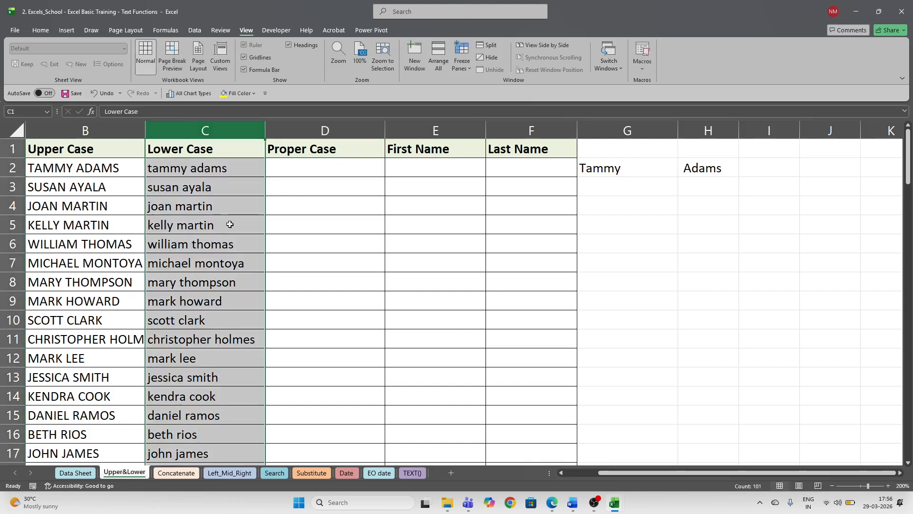
left_click(298, 171)
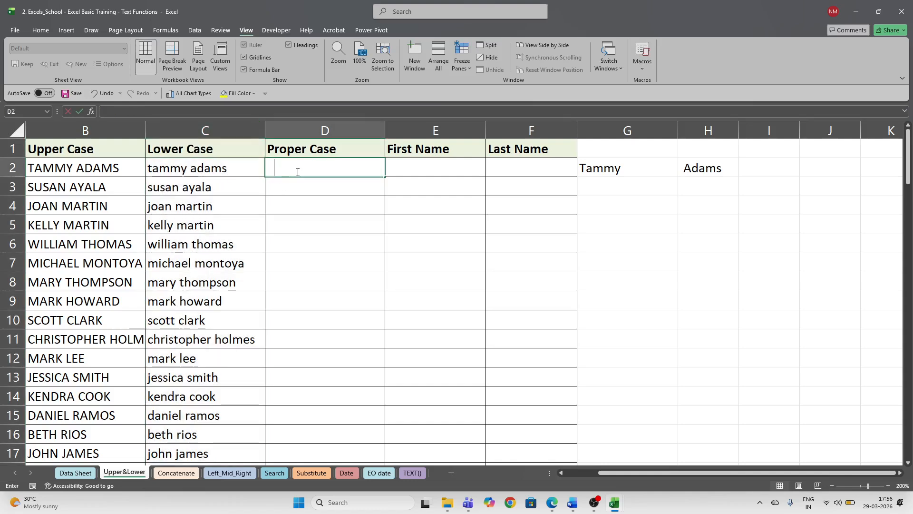
- Enter =PROPER(C2) in D2 and fill it down the Proper Case column
type("=")
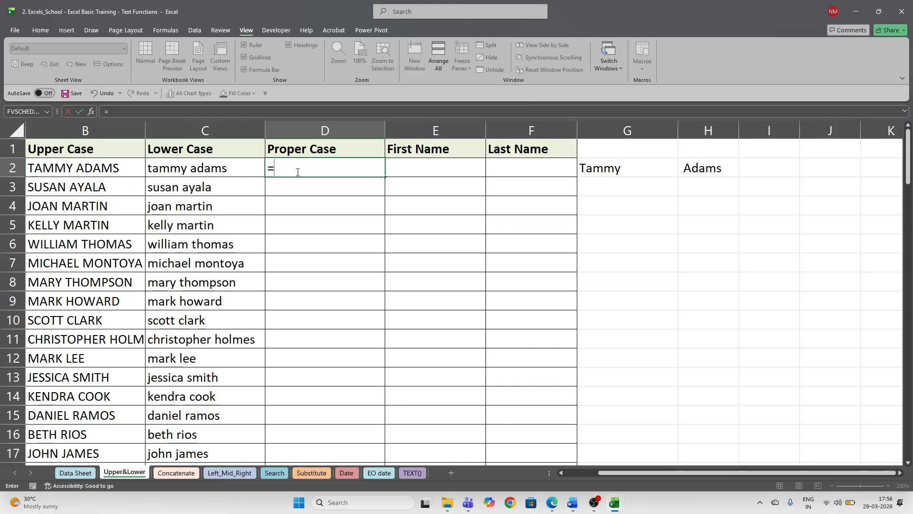
type("p[ro")
key("BackSpace")
type("ro")
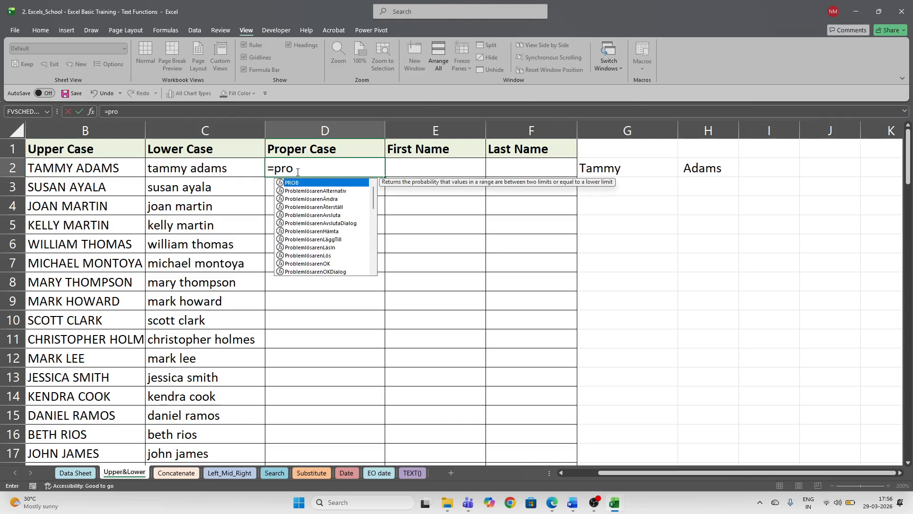
type("p")
key("Tab")
key("Left")
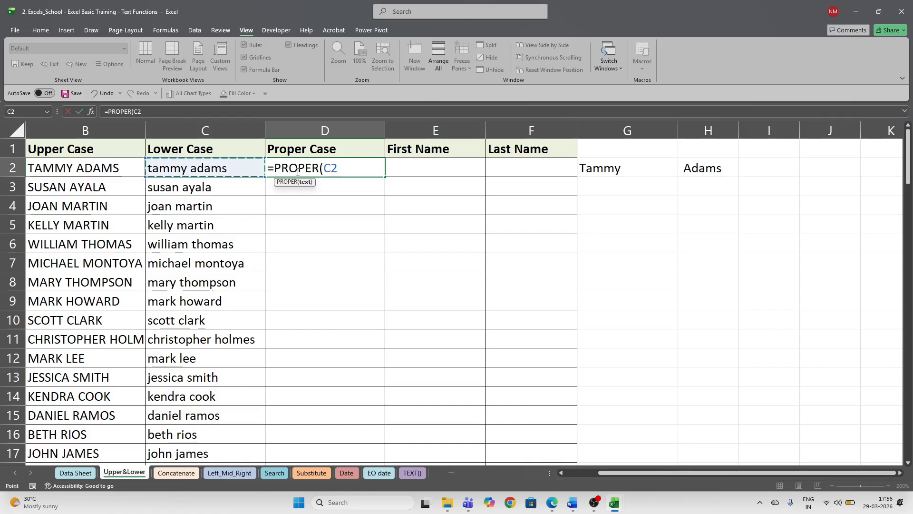
type(")")
key("Return")
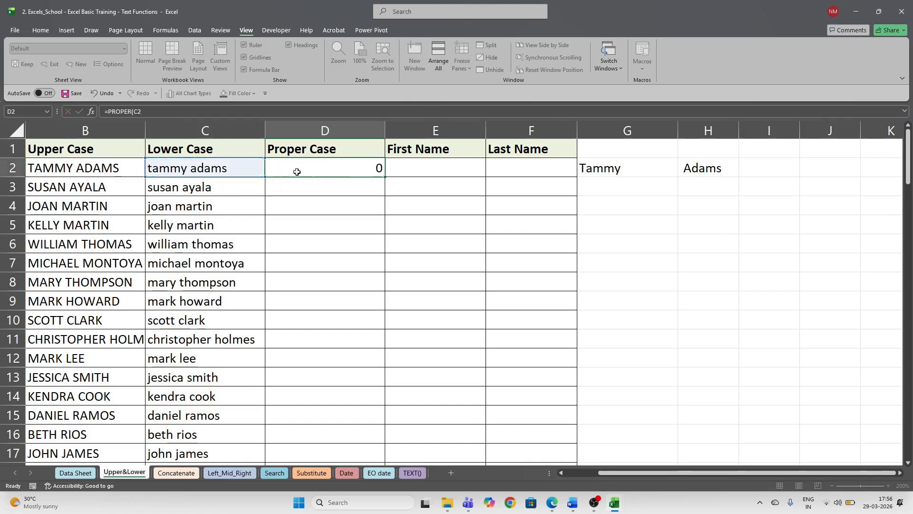
left_click(297, 171)
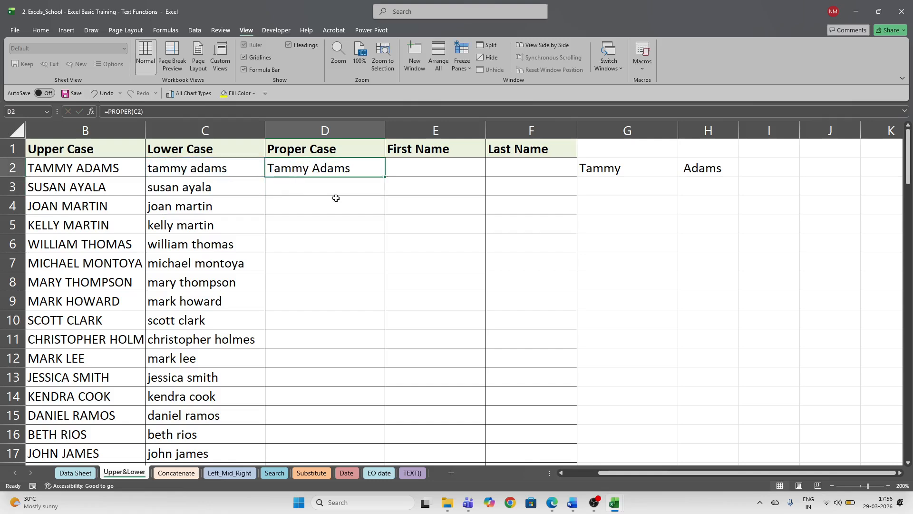
double_click(385, 178)
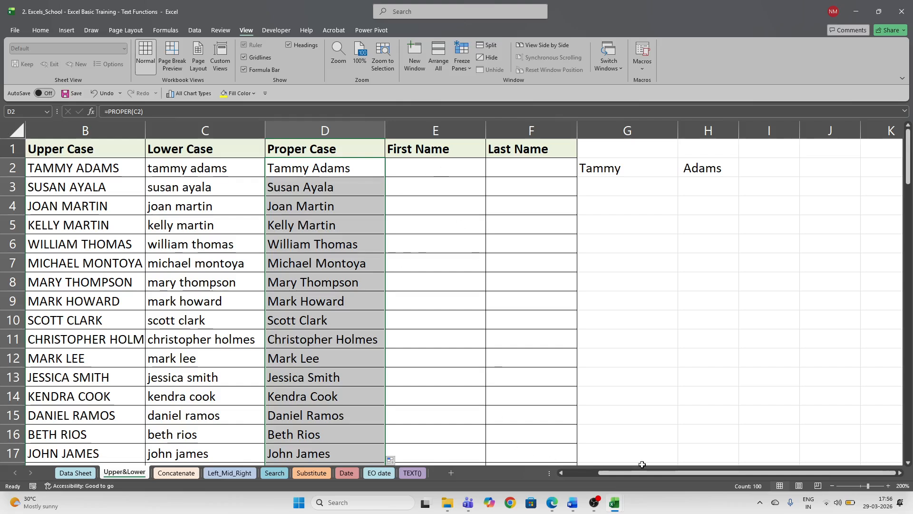
- Undo the fill, re-enter =PROPER(C2) in D2, and fill it down column D again
left_click(334, 167)
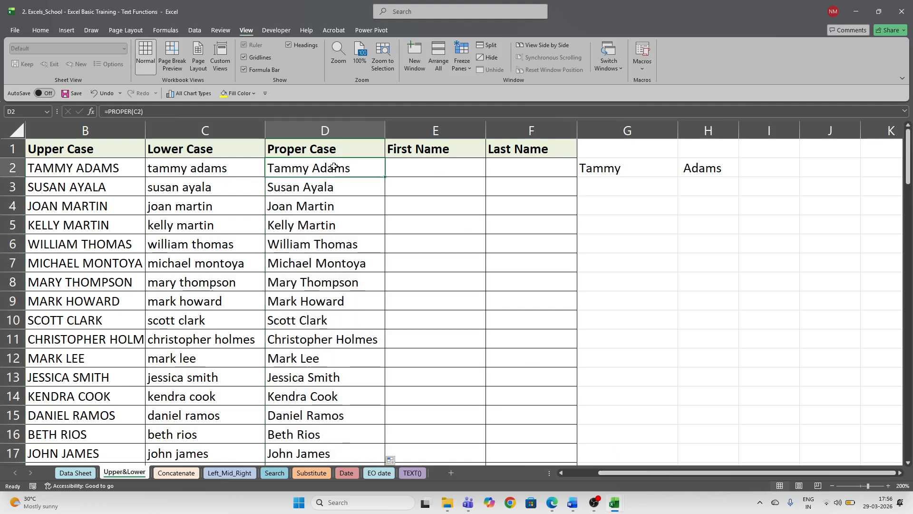
key("ctrl+z")
key("ctrl+z")
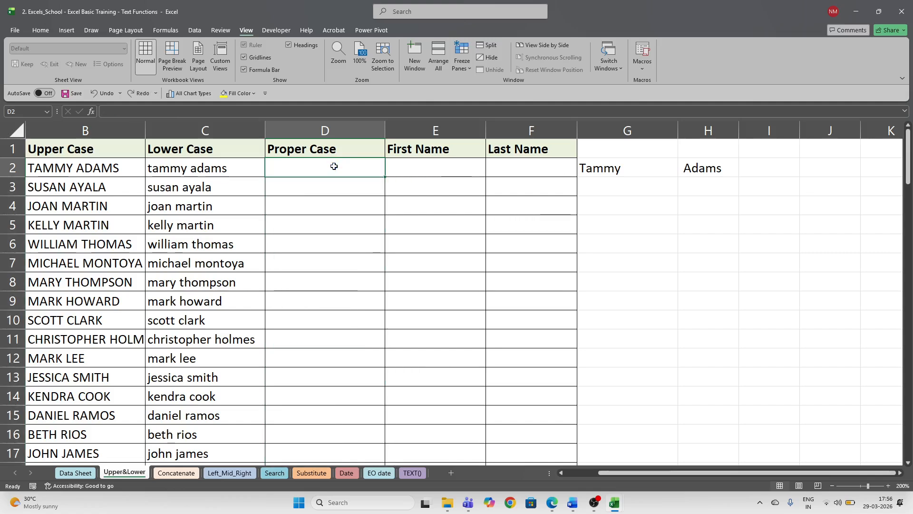
type("=")
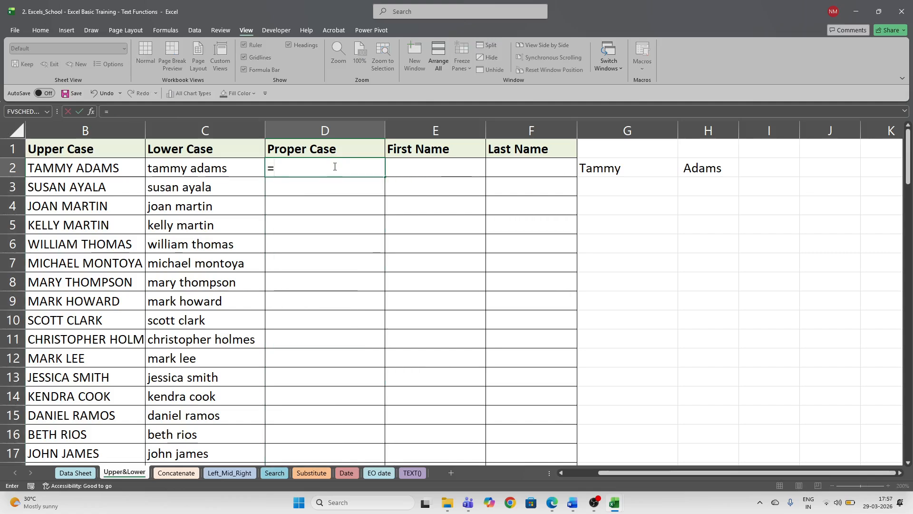
type("proper")
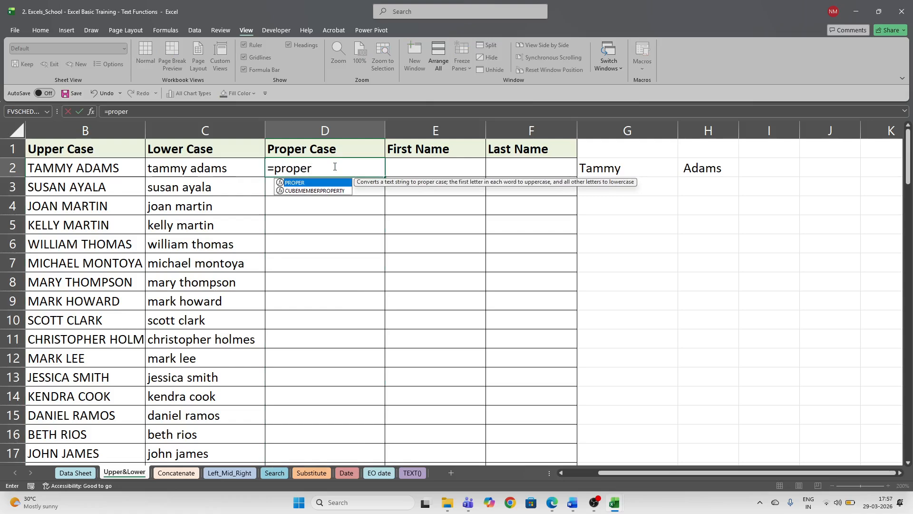
key("Tab")
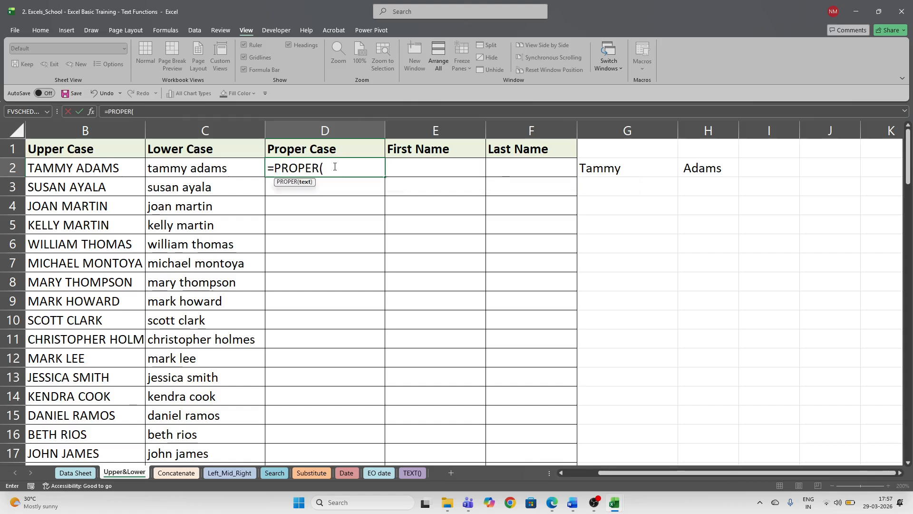
key("Left")
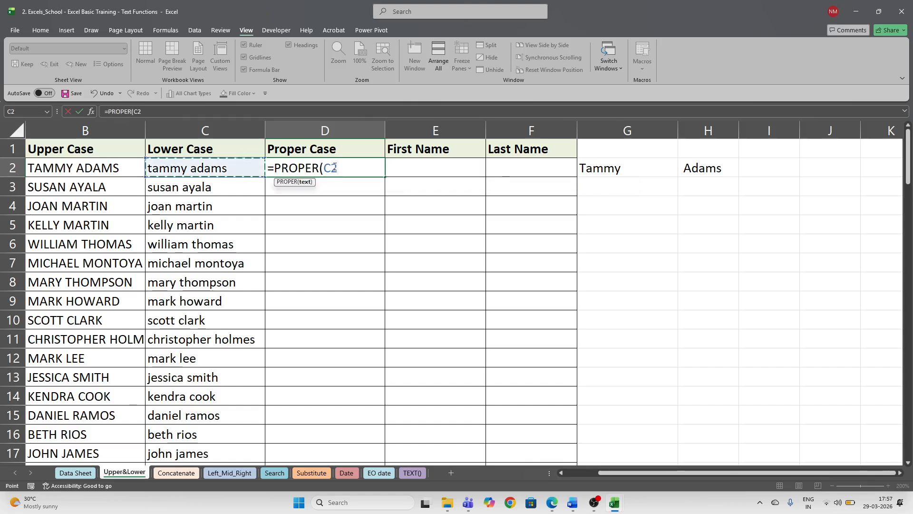
type(")")
key("Return")
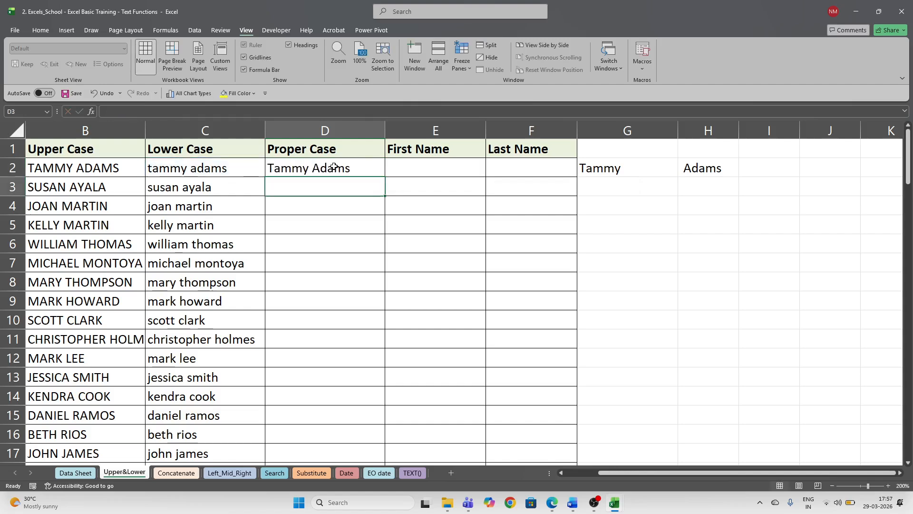
left_click(334, 167)
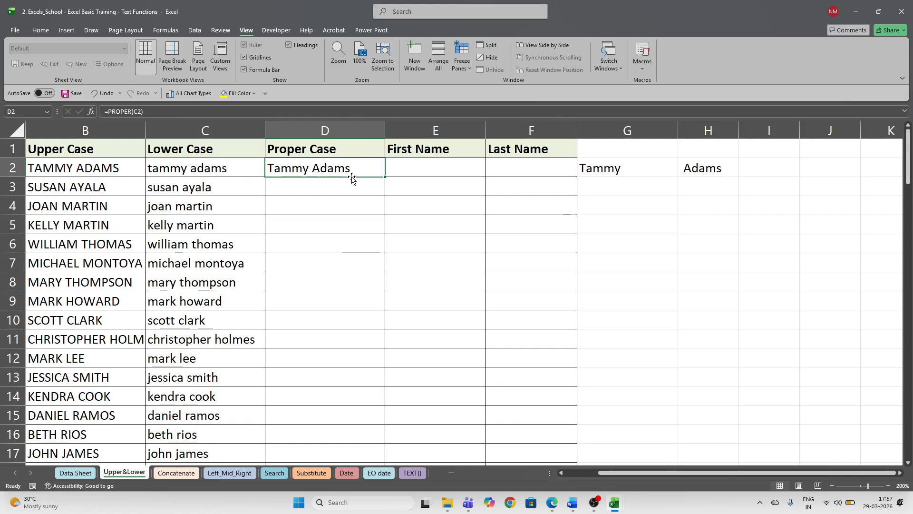
double_click(385, 179)
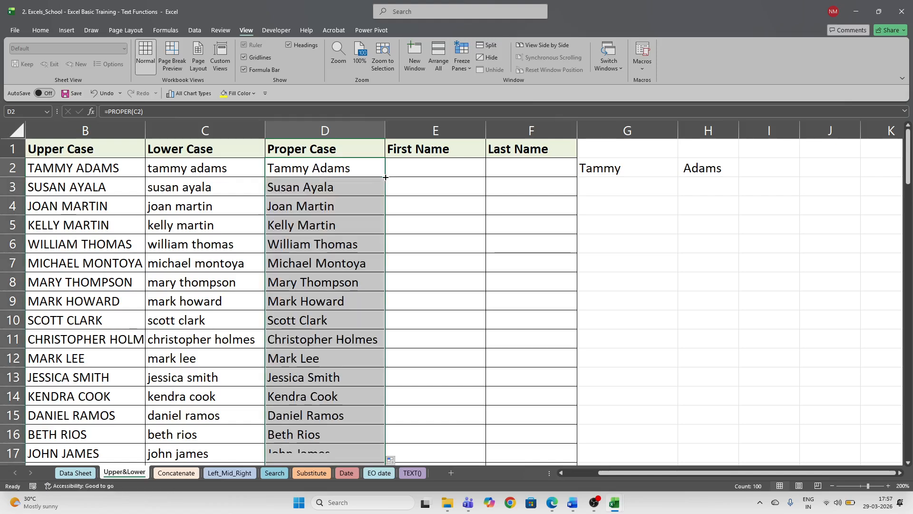
left_click(445, 173)
left_click_drag(644, 473, 612, 474)
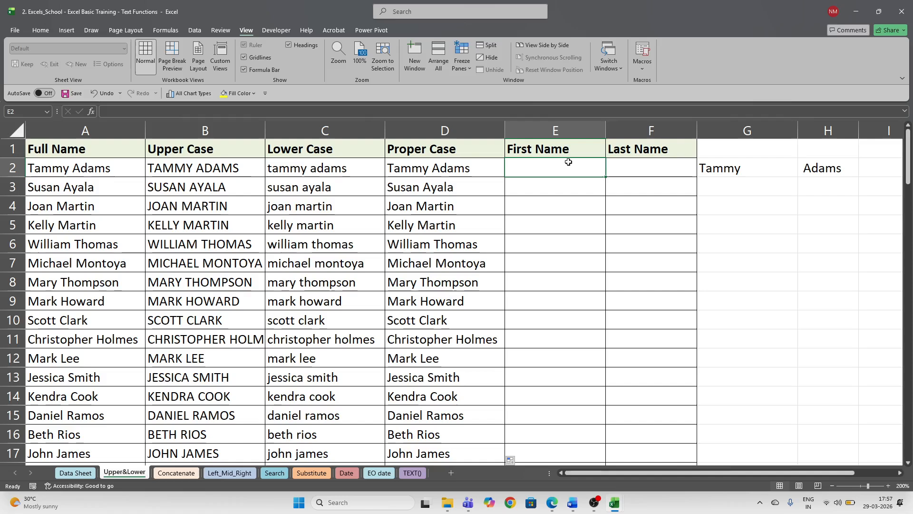
left_click(663, 165)
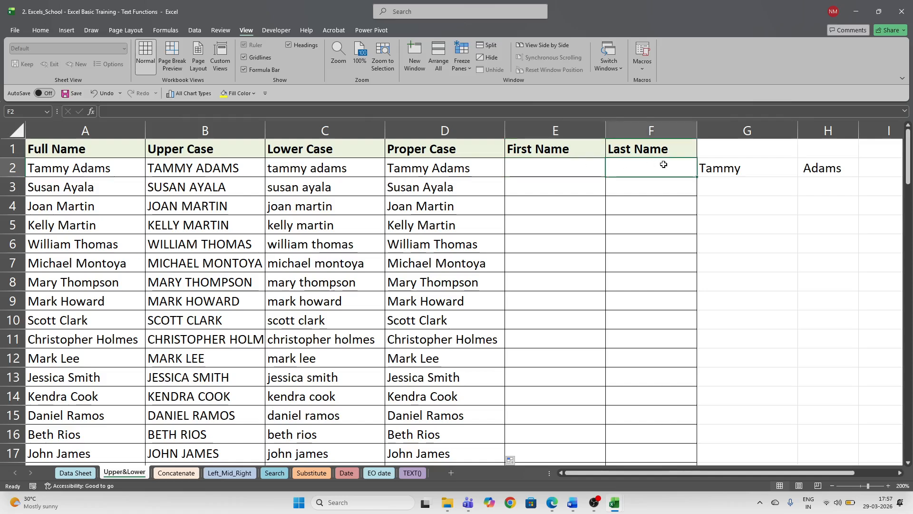
left_click(41, 29)
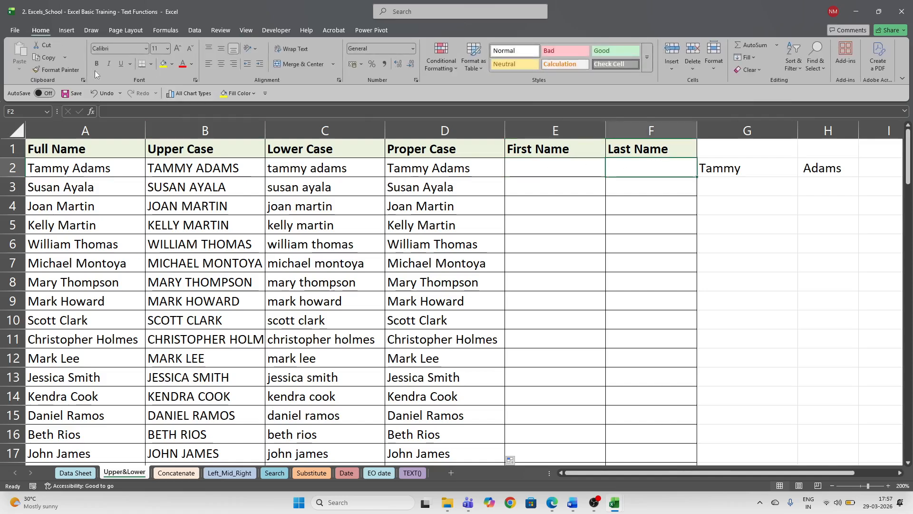
left_click(516, 167)
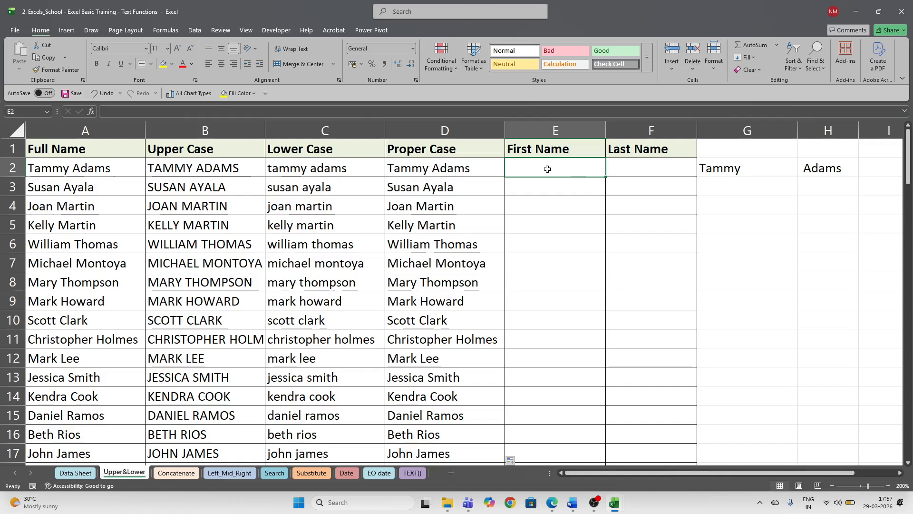
left_click(643, 168)
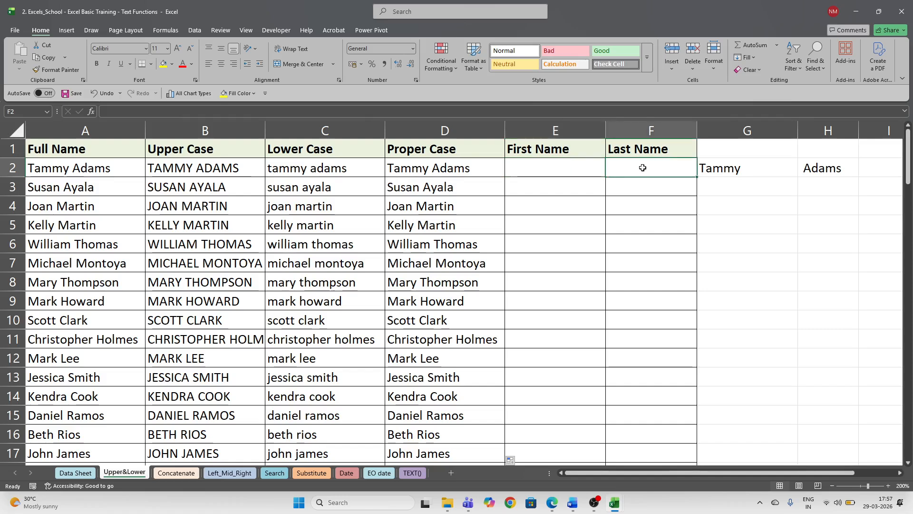
left_click(578, 168)
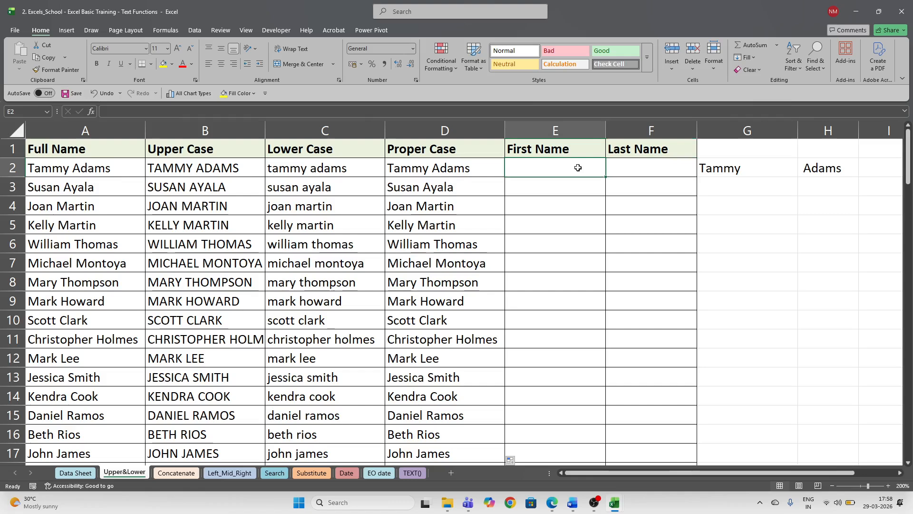
left_click(639, 170)
left_click(584, 170)
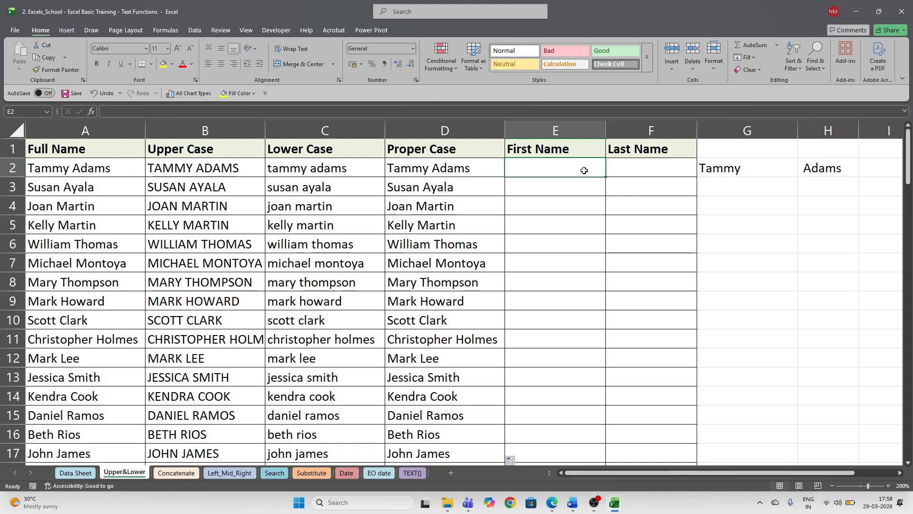
left_click(709, 174)
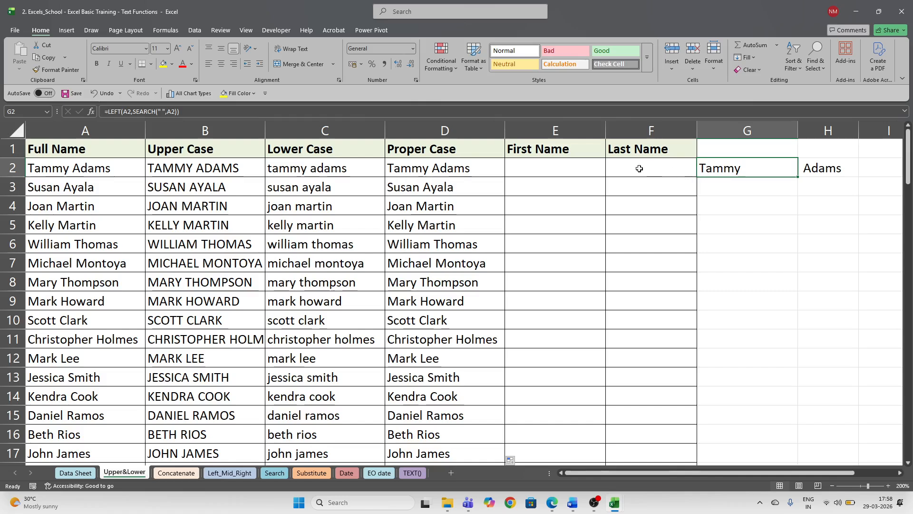
left_click(578, 168)
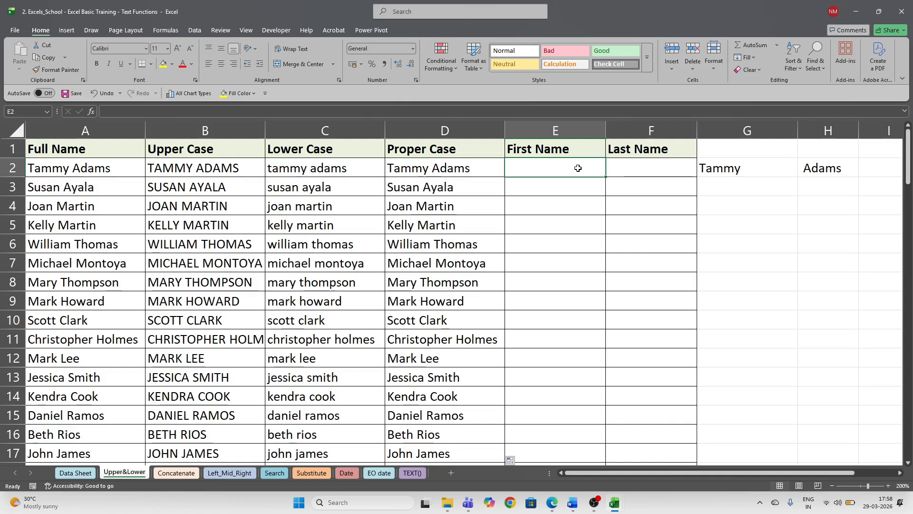
- Enter =LEFT(D2,5) in E2 and copy it down to E9
type("=left")
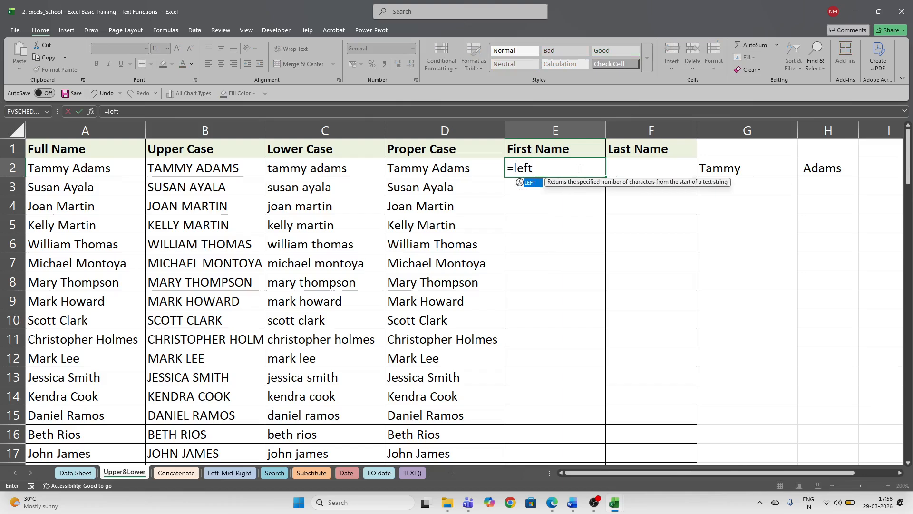
key("Tab")
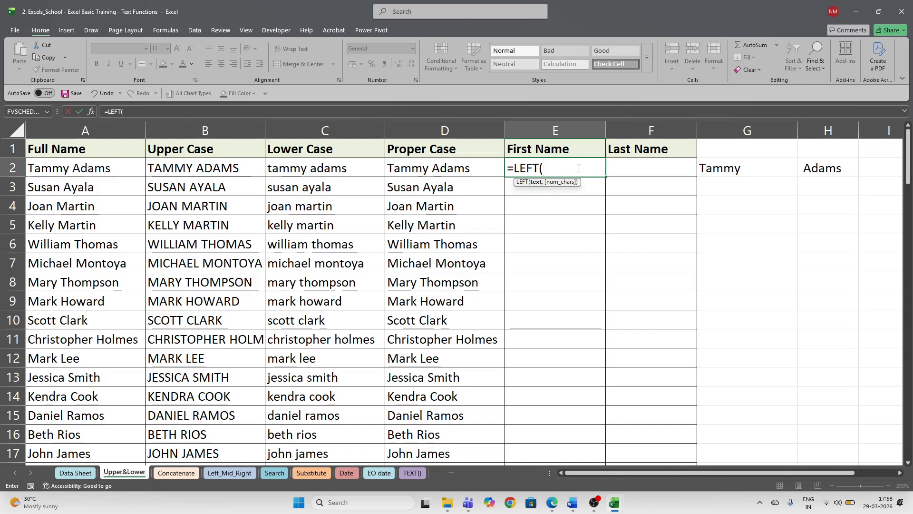
left_click(422, 165)
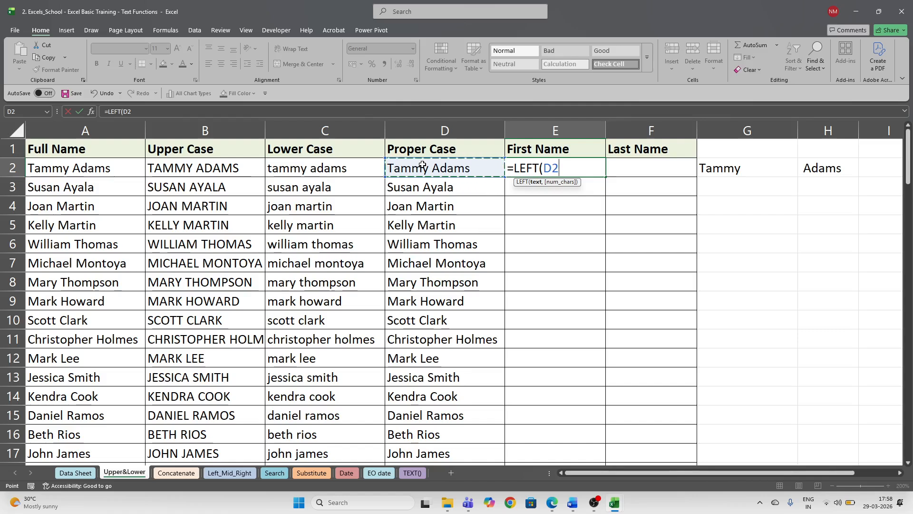
type(",5")
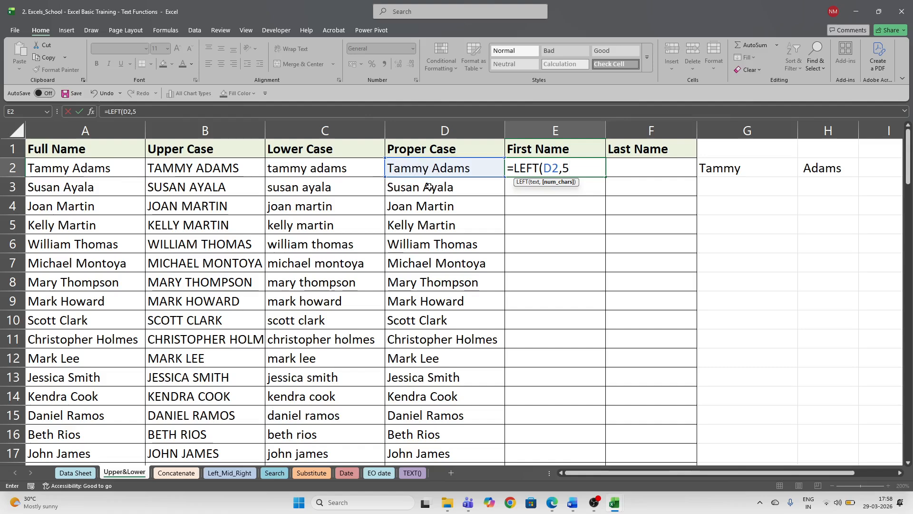
key("Return")
key("Up")
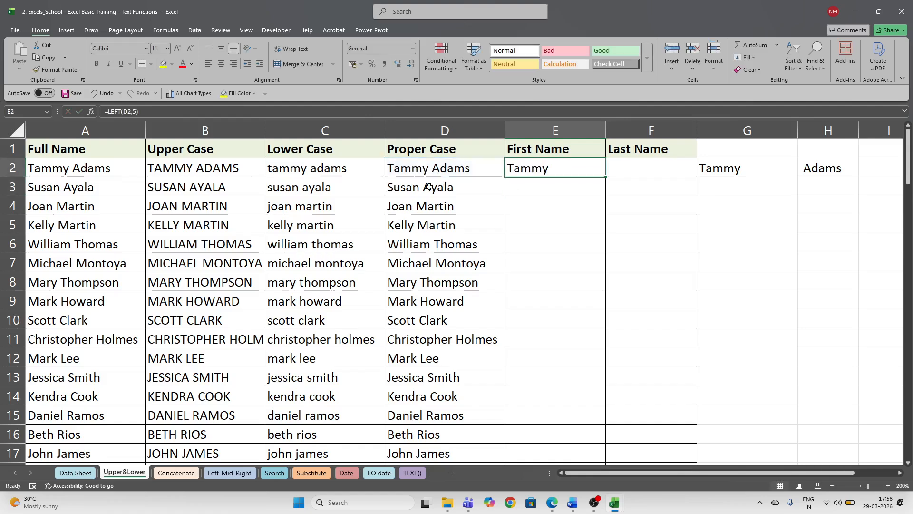
key("F2")
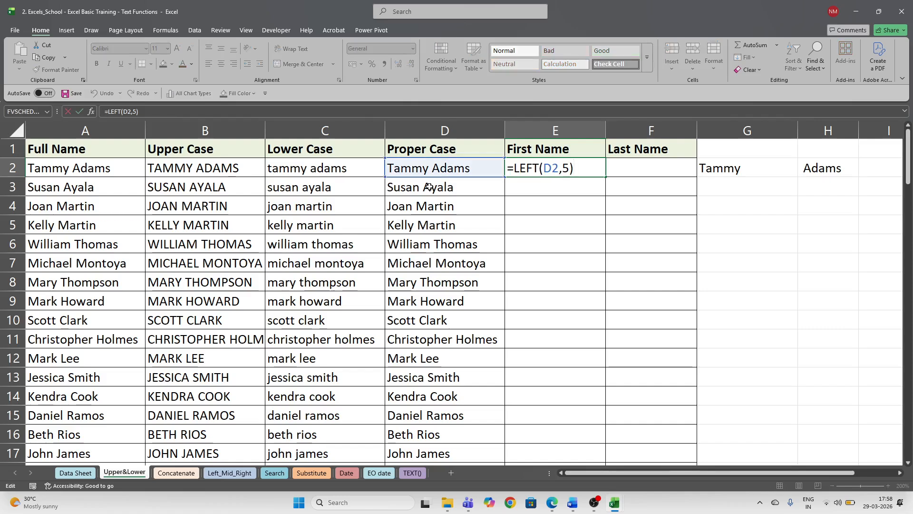
key("ctrl+Return")
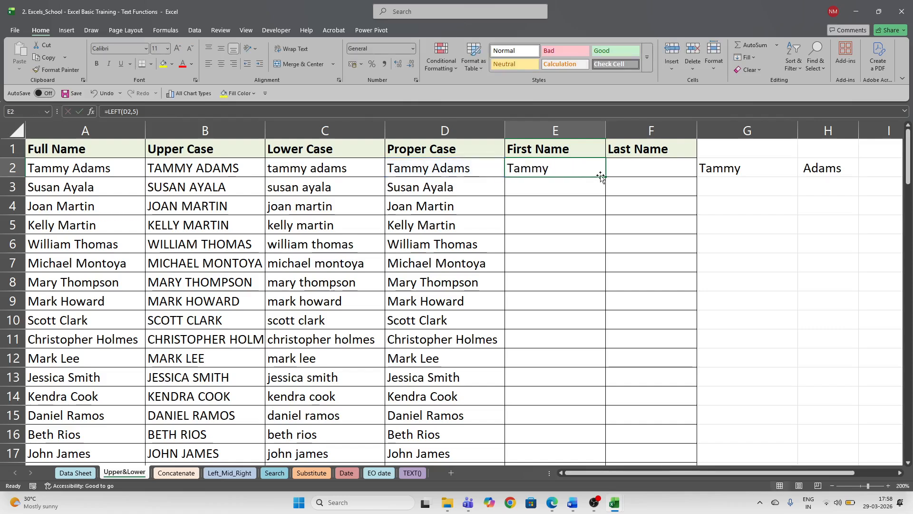
left_click_drag(602, 177, 610, 305)
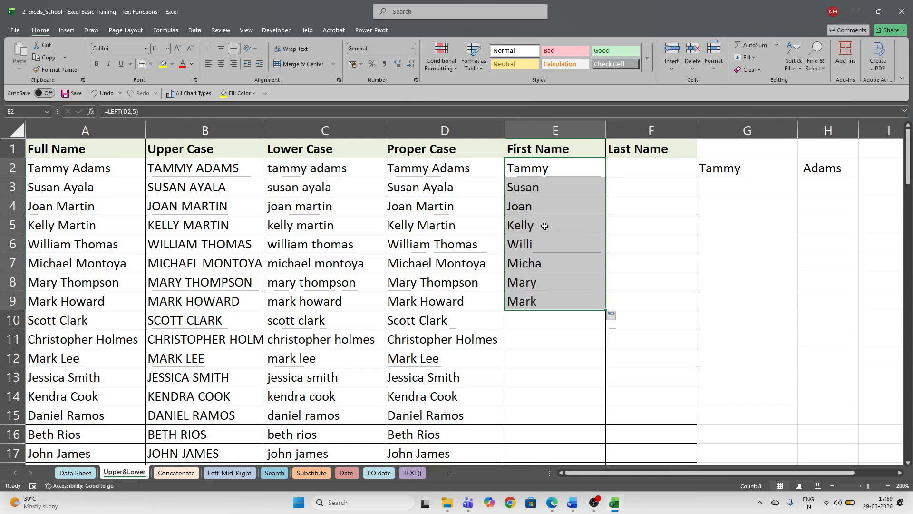
left_click(520, 243)
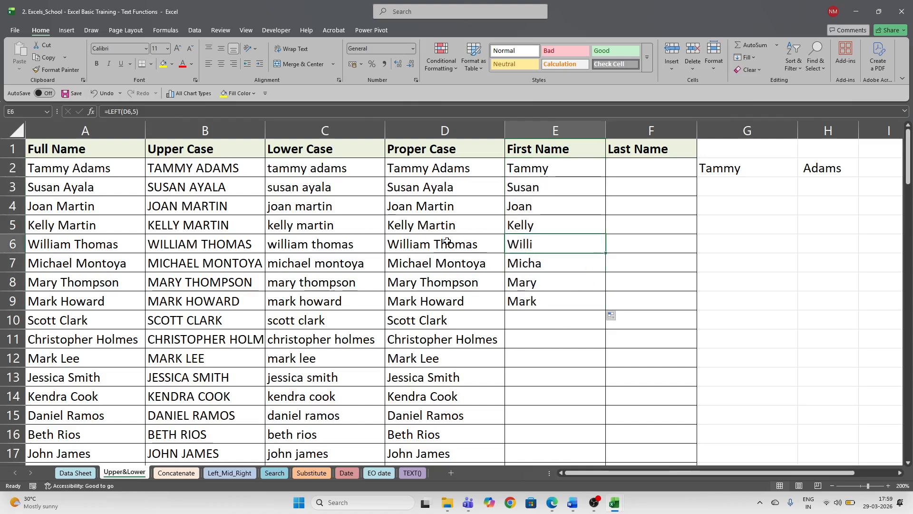
left_click(419, 247)
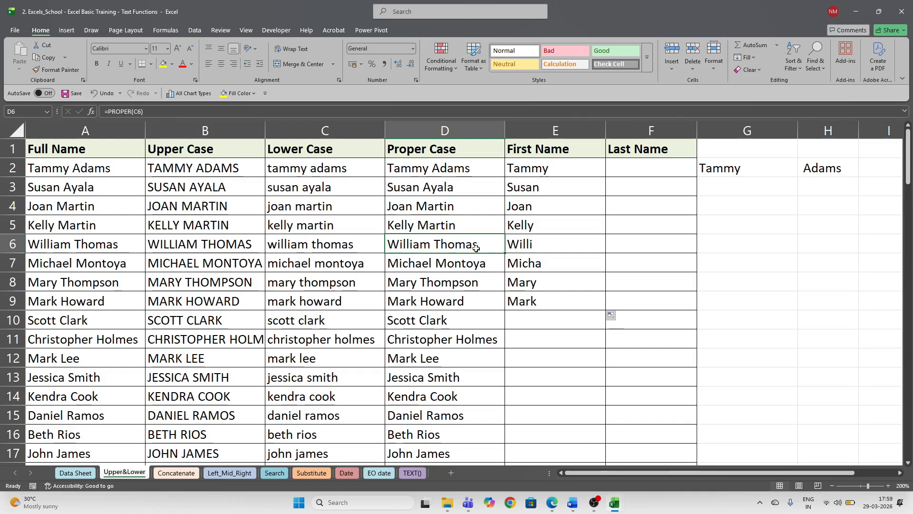
left_click(529, 246)
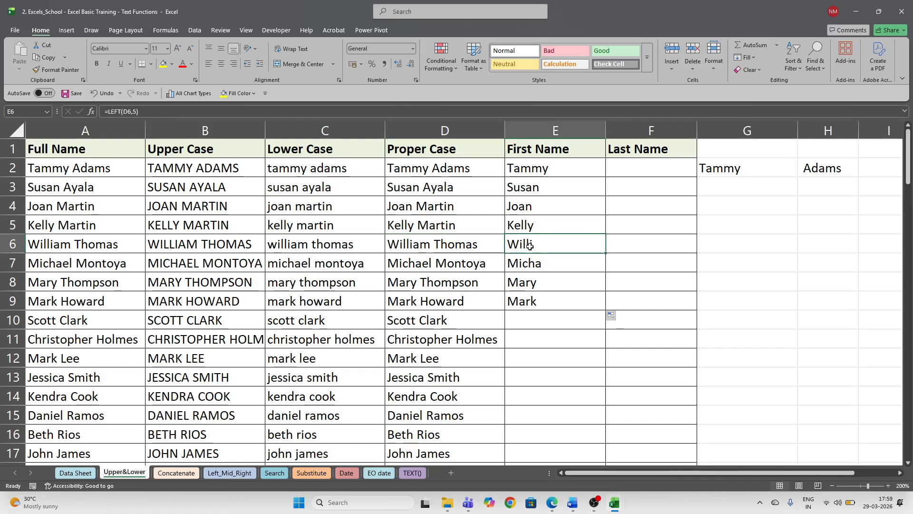
left_click(430, 246)
left_click(417, 265)
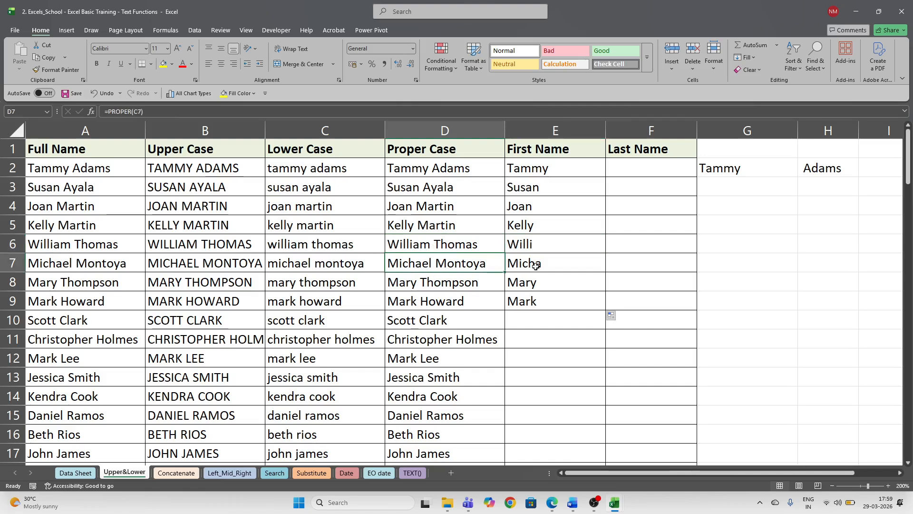
left_click(537, 266)
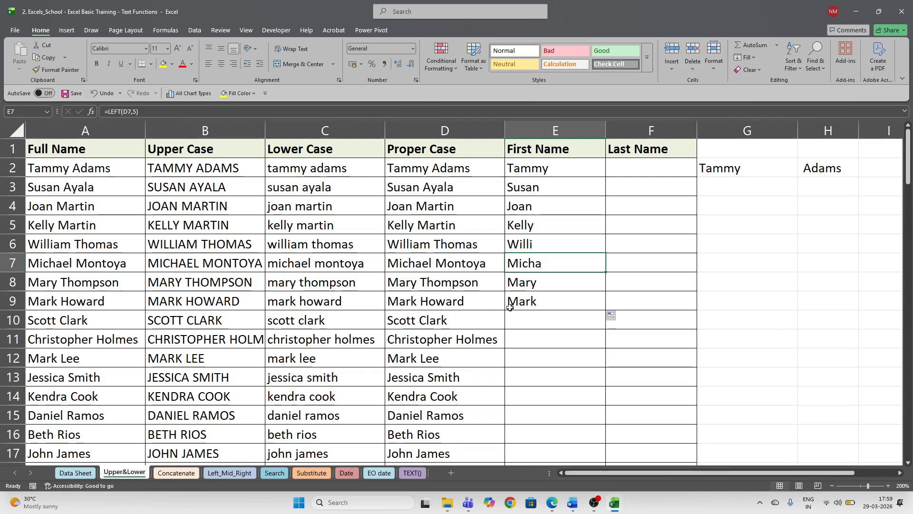
left_click_drag(550, 172, 563, 301)
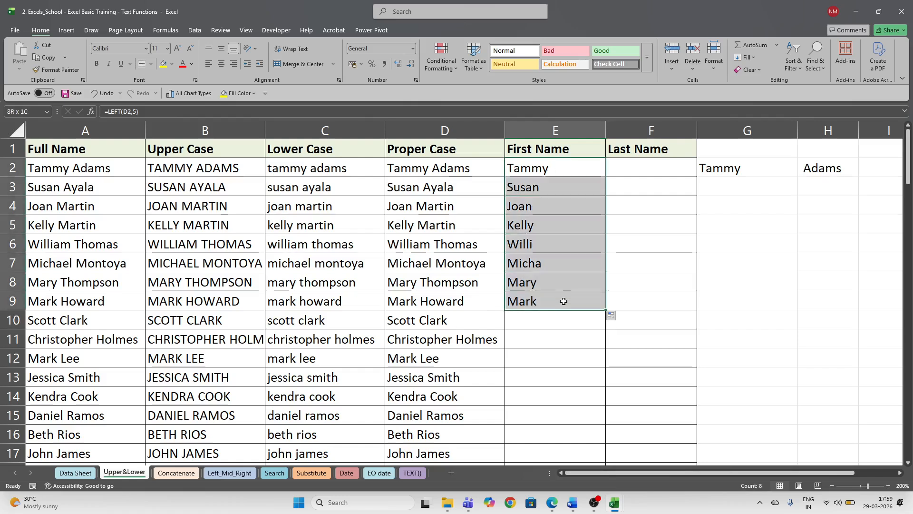
- Clear the five-letter results and enter =LEFT(D2,SEARCH(" ",D2)) in E2
key("Delete")
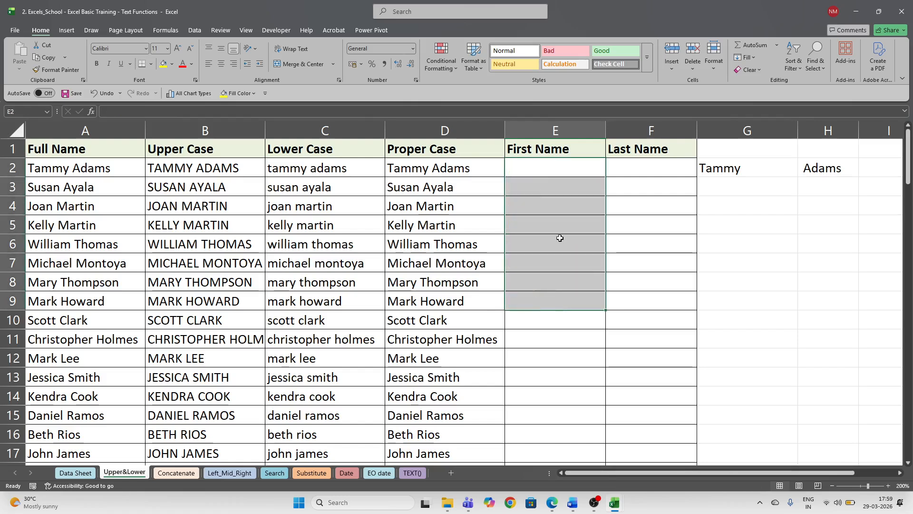
left_click(536, 170)
type("=l")
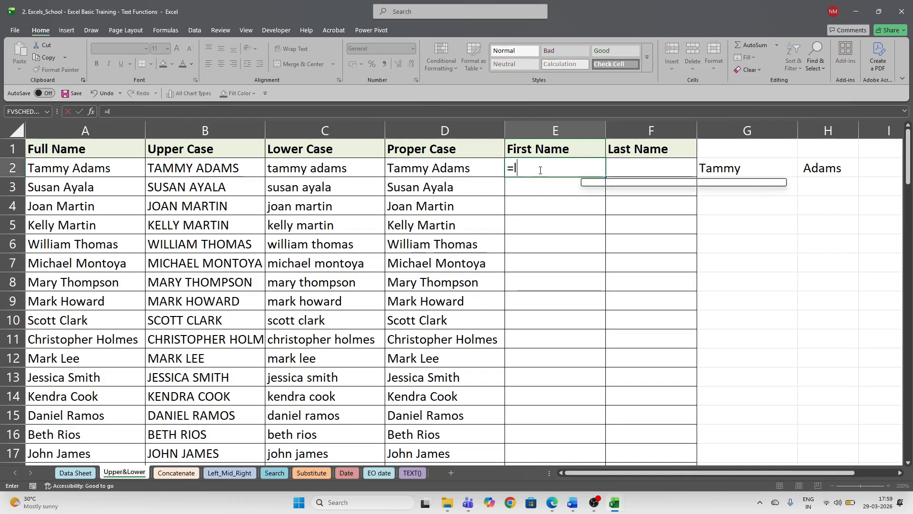
type("eft")
key("Tab")
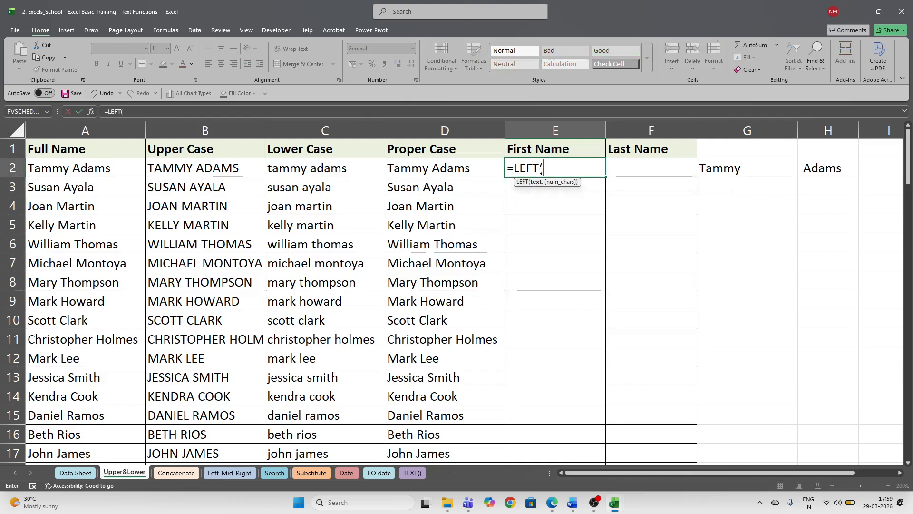
key("Left")
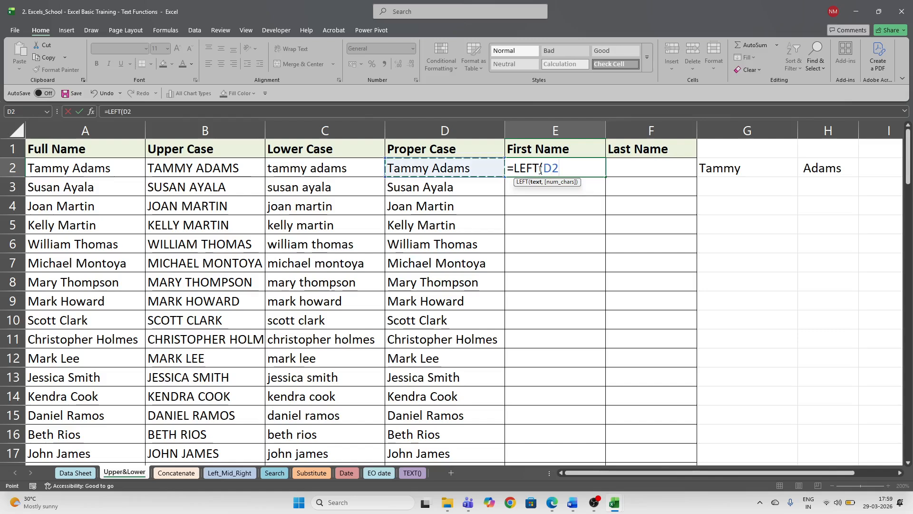
type(",")
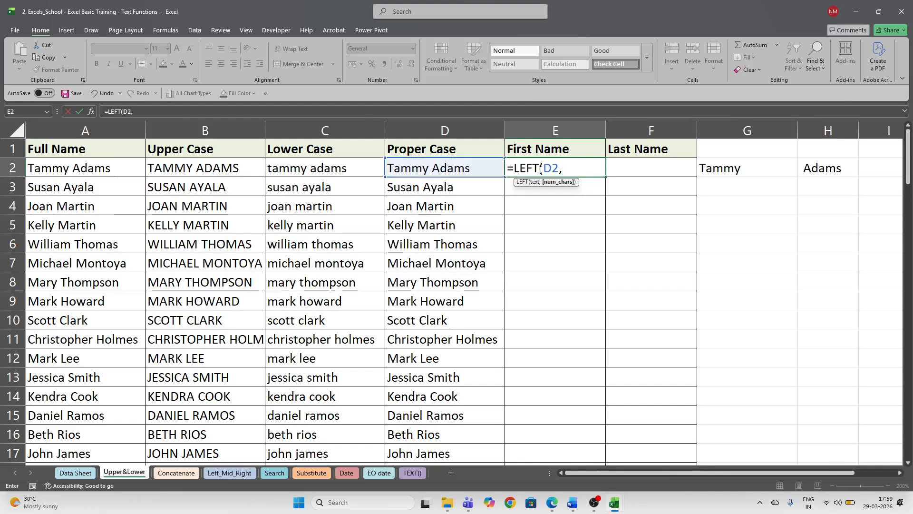
type("sear")
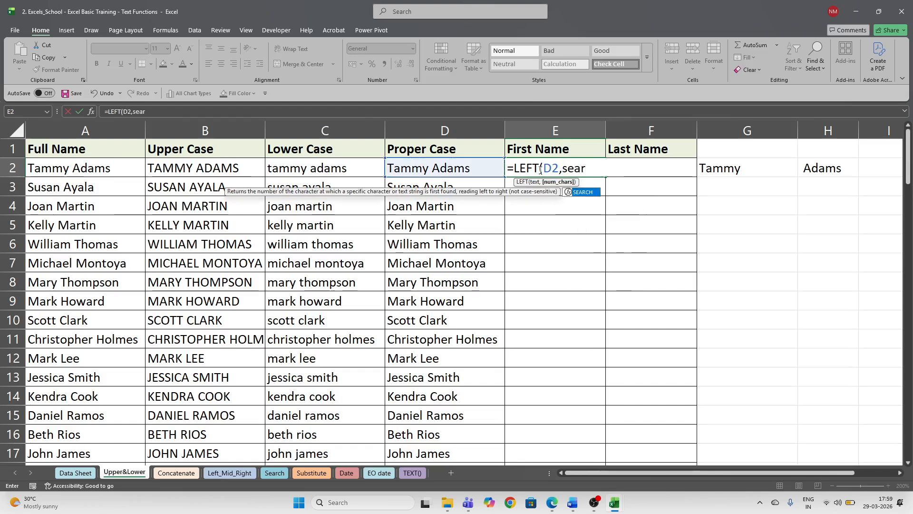
key("Tab")
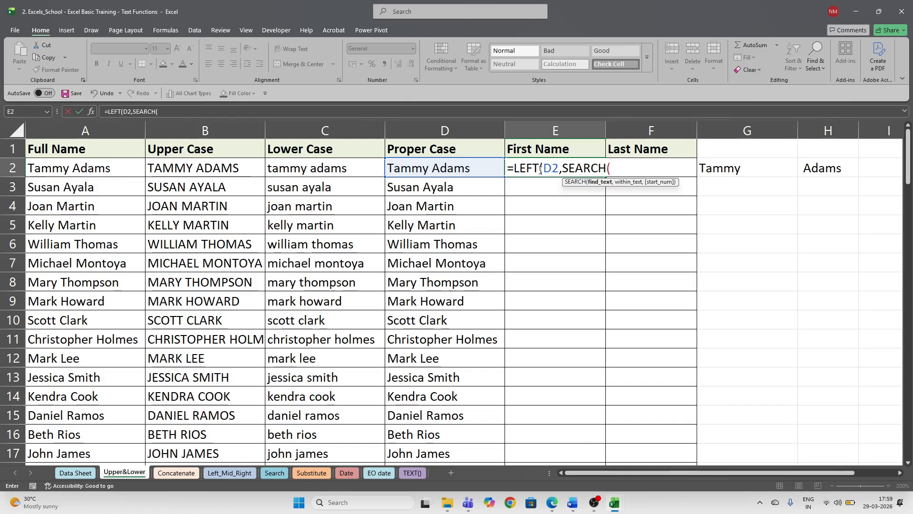
type("\" ")
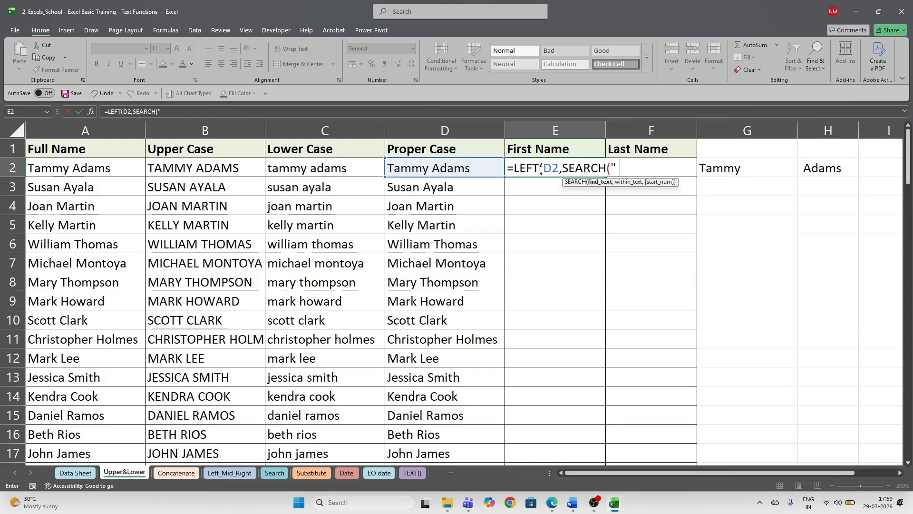
type("\"")
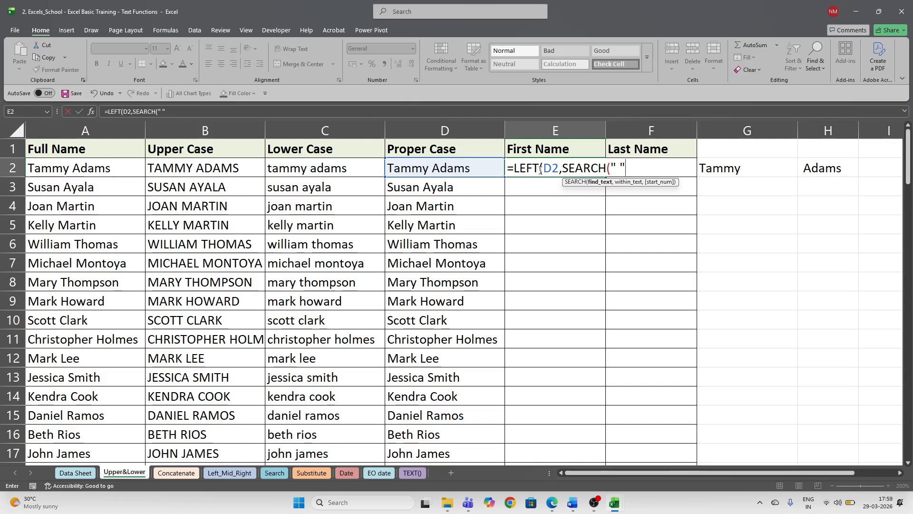
type(",")
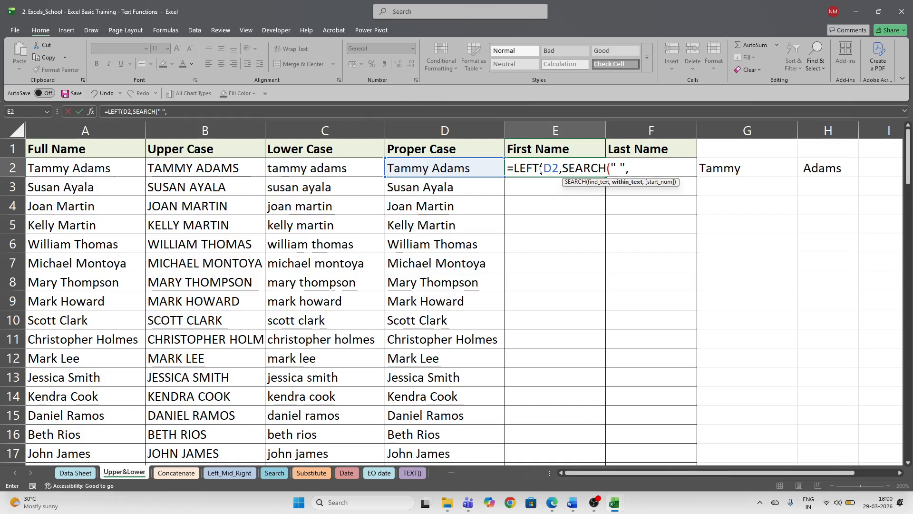
left_click(431, 165)
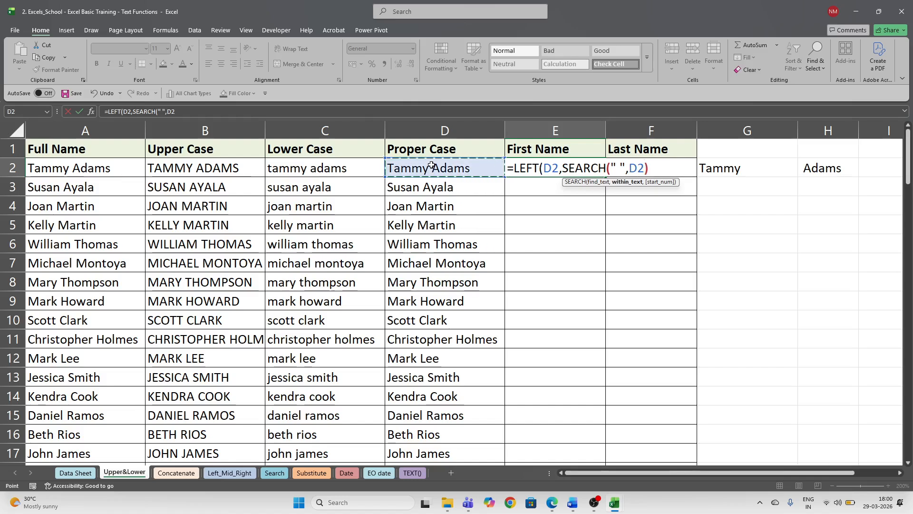
type("))")
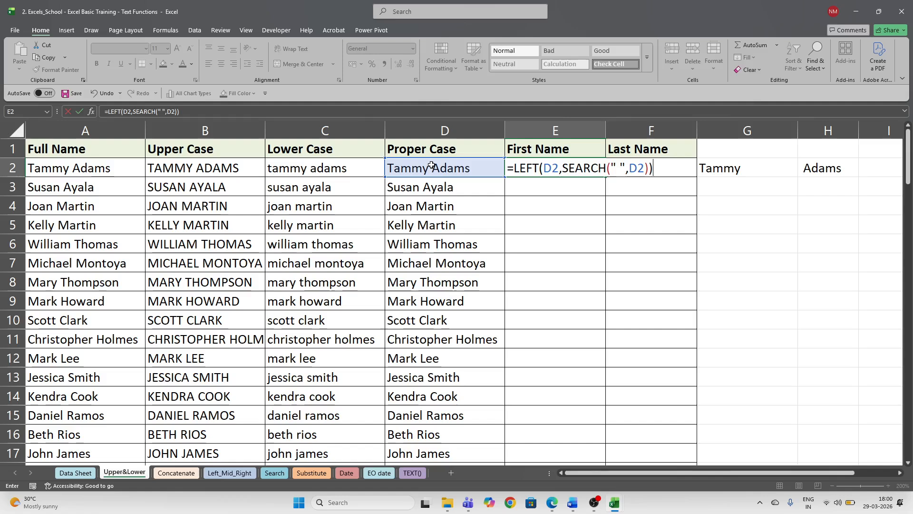
key("Return")
- Fill the first-name formula down column E and scroll to check names like William and Christopher
key("Up")
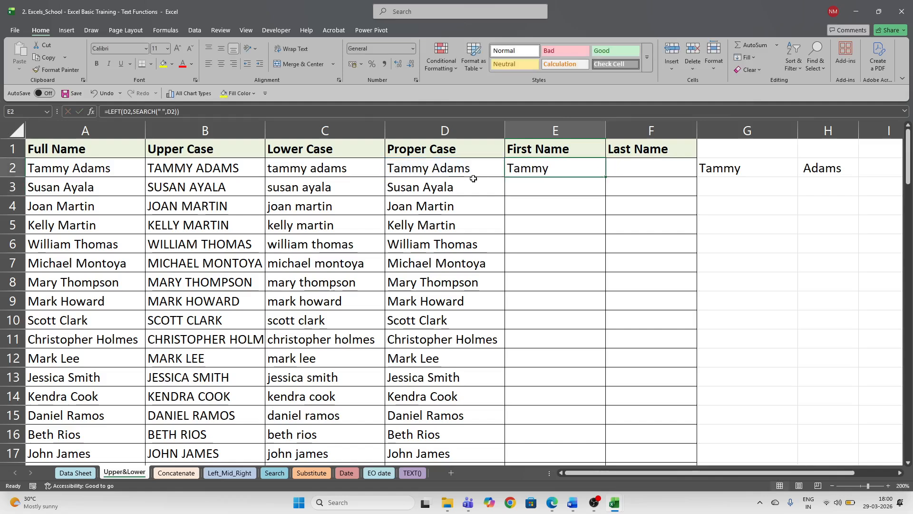
double_click(606, 176)
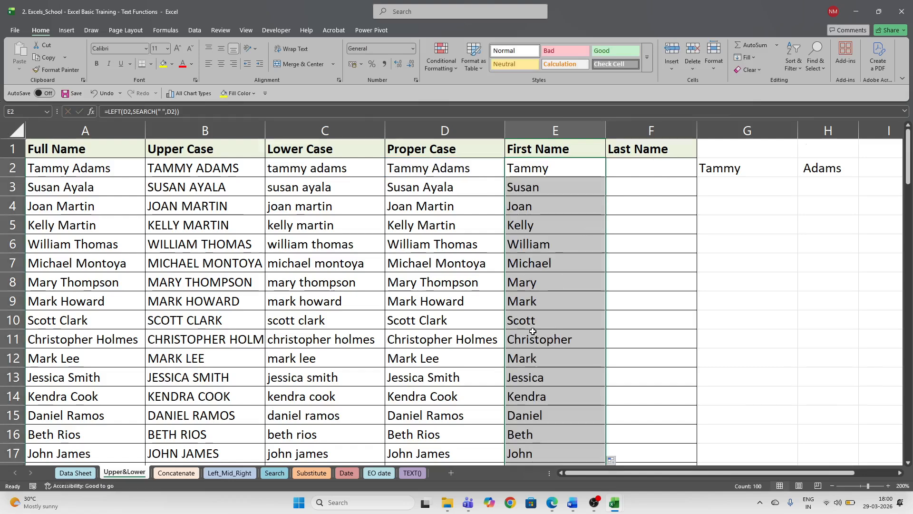
scroll(533, 332, "down", 17)
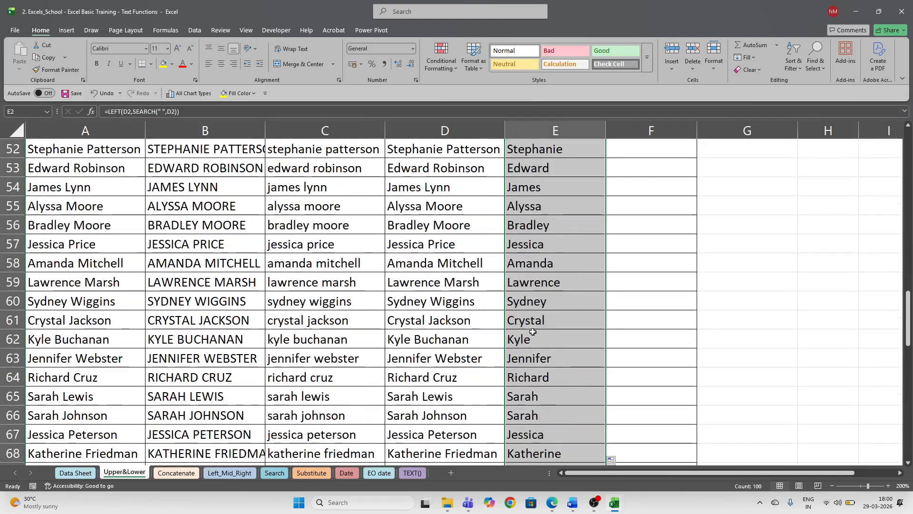
scroll(532, 332, "down", 13)
scroll(533, 332, "up", 8)
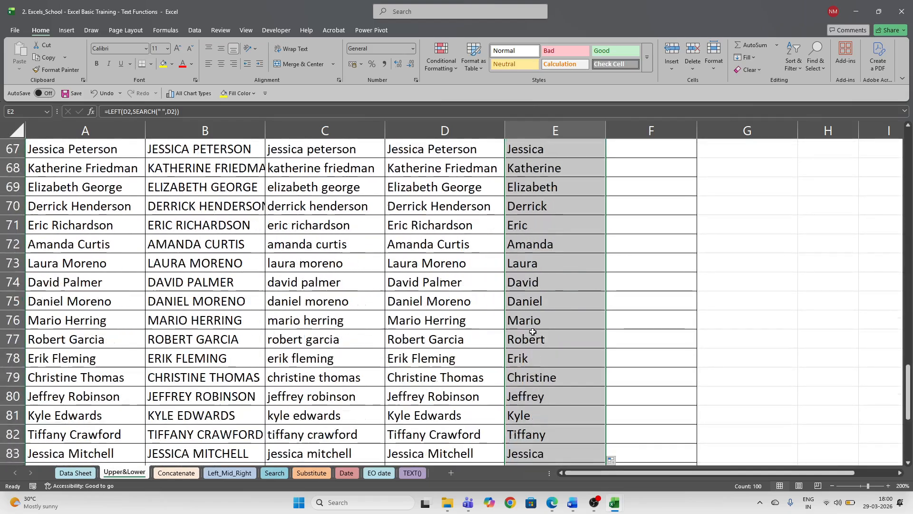
scroll(533, 332, "up", 20)
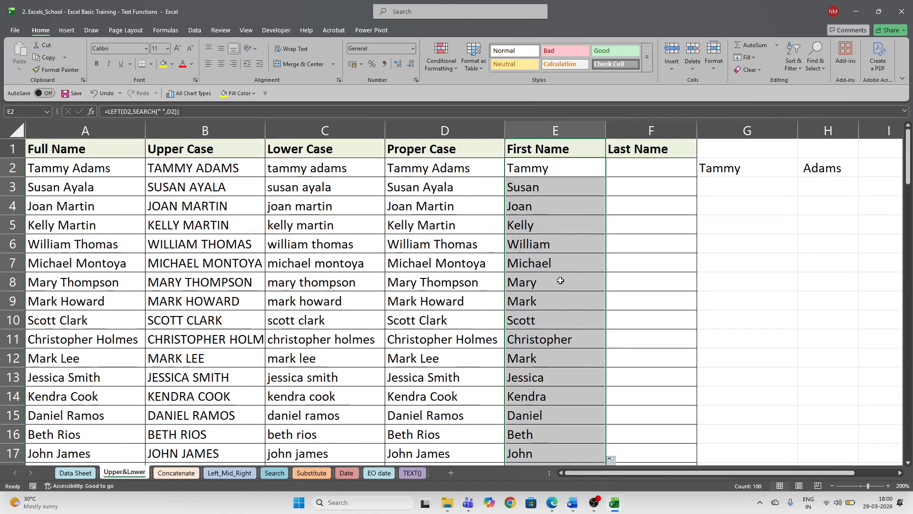
left_click(648, 166)
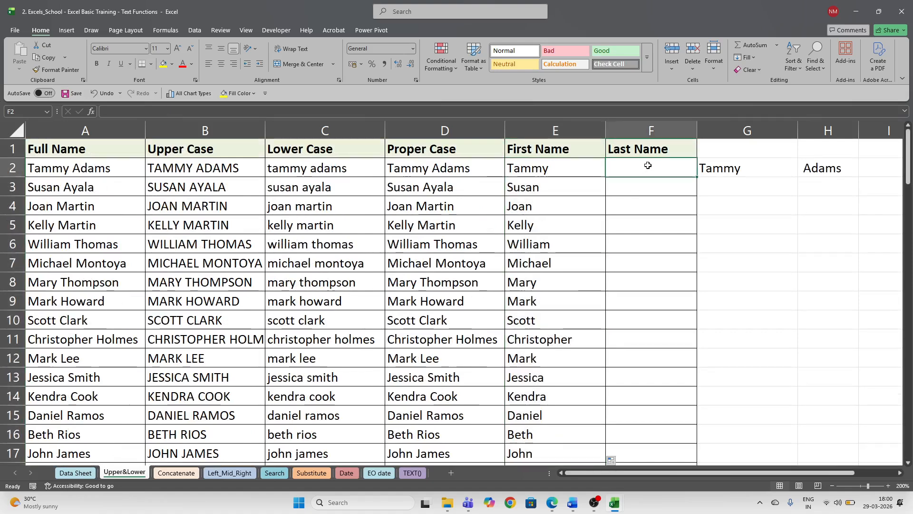
- Enter =RIGHT(D2,5) in F2, copy it down to F11, and select F3:F11
type("=")
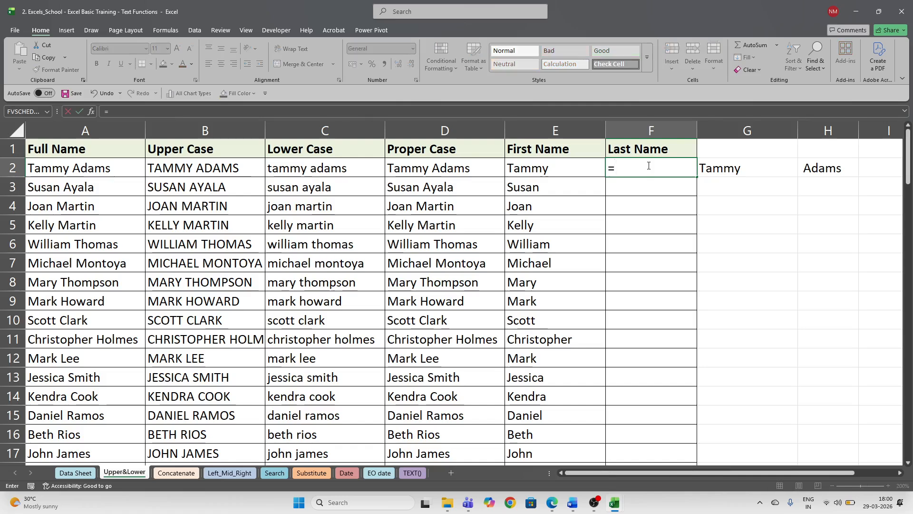
type("rig")
key("Tab")
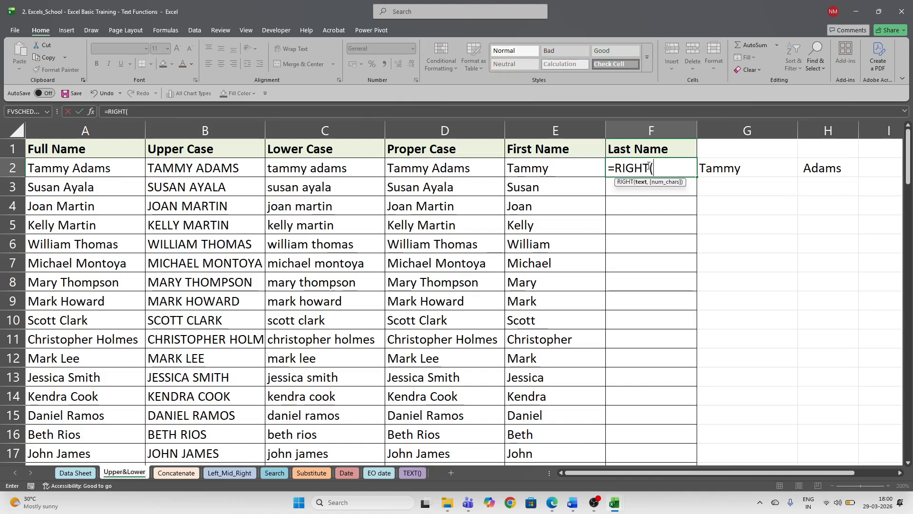
key("Left")
key("Left")
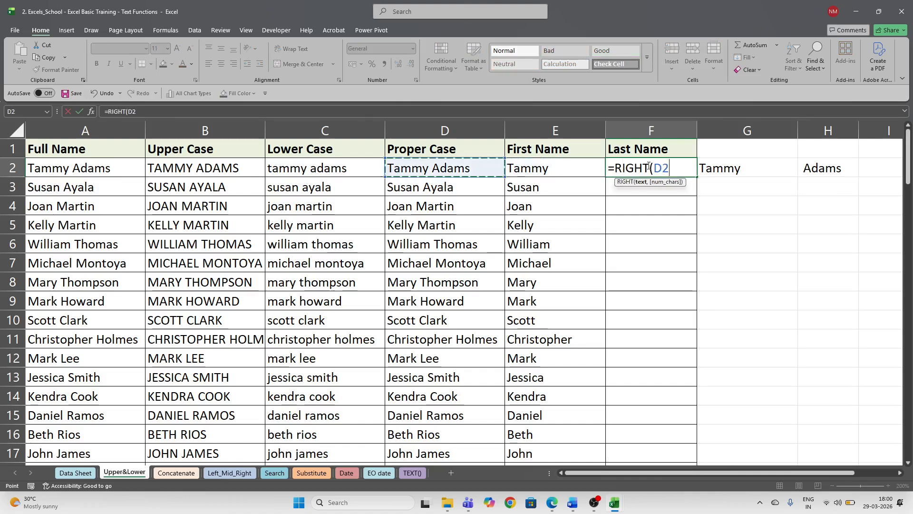
type(",")
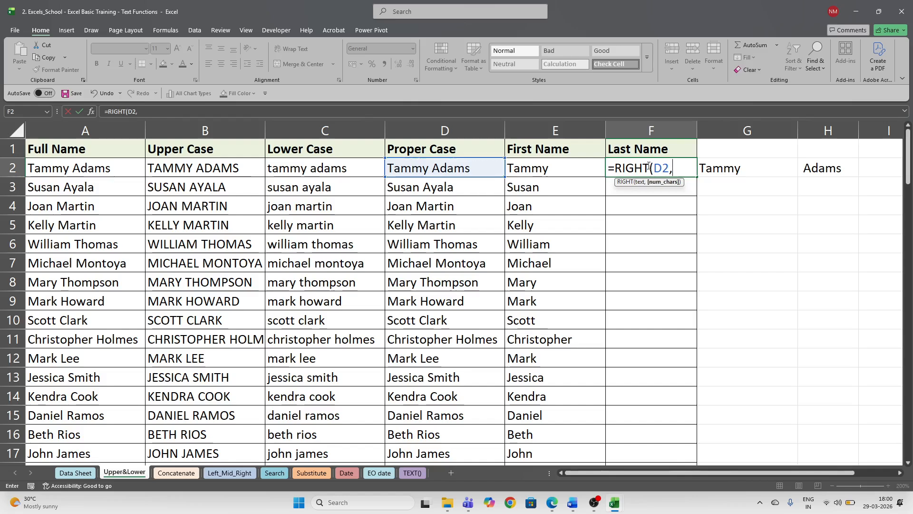
type("5)")
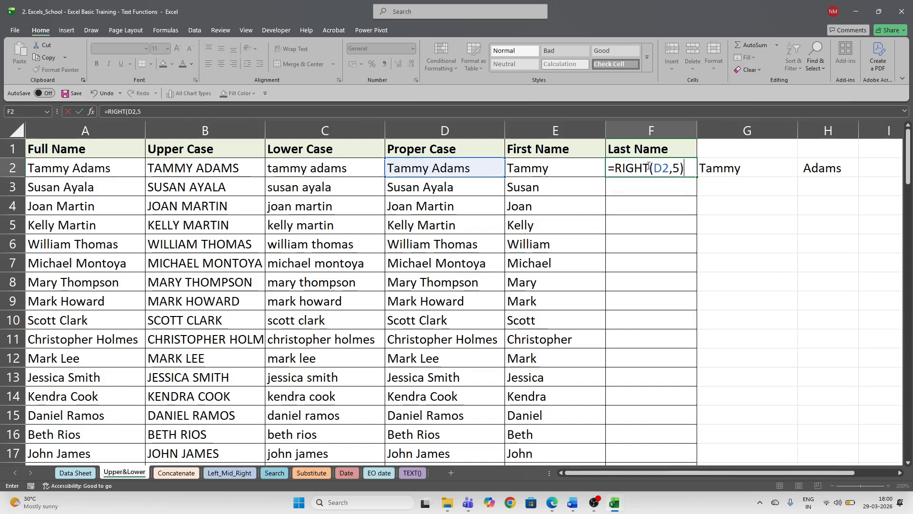
key("ctrl+Return")
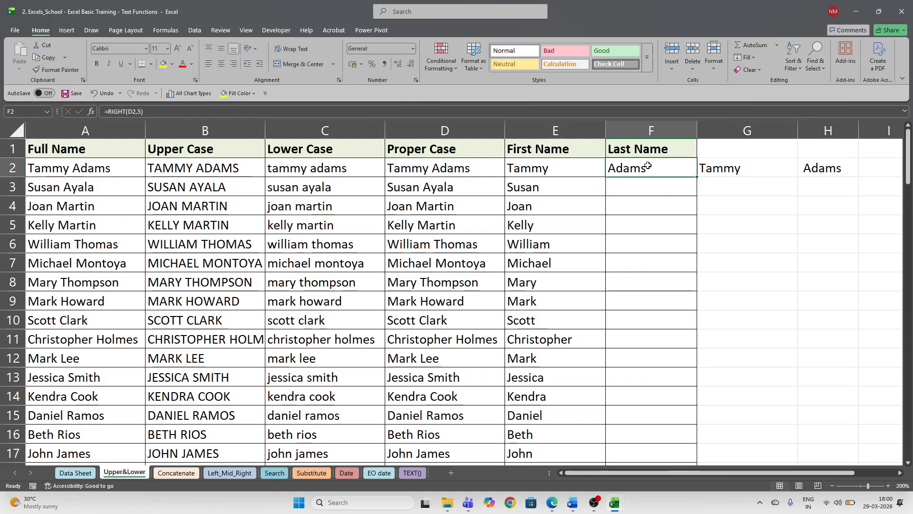
left_click_drag(698, 177, 714, 345)
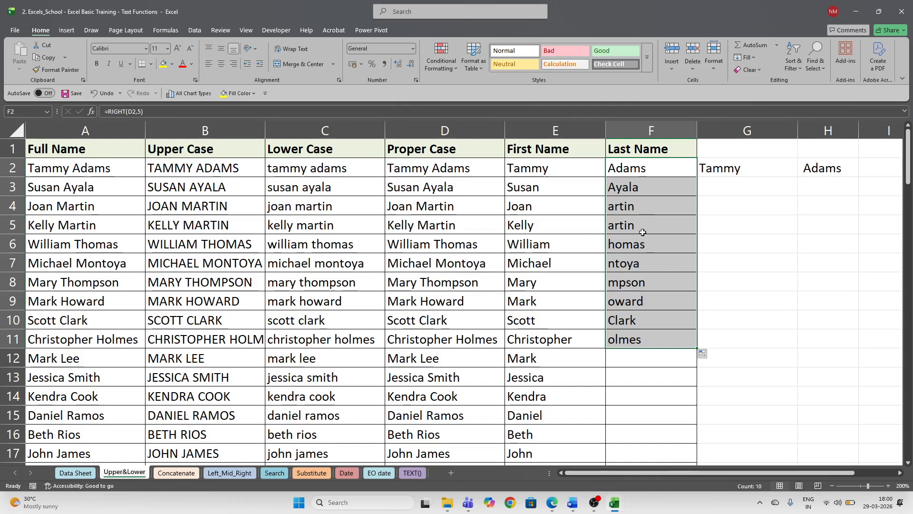
left_click(449, 246)
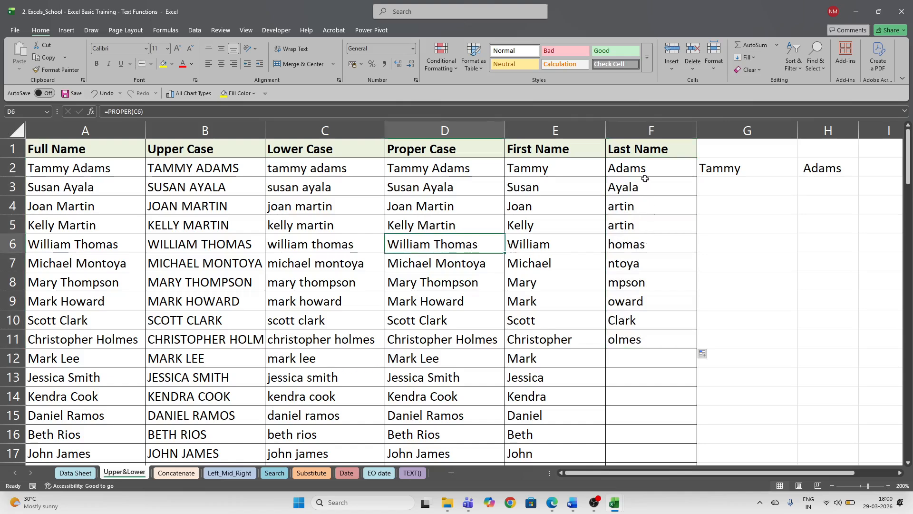
left_click_drag(645, 184, 665, 335)
- Clear F3:F11 and rewrite F2 as a RIGHT formula using SEARCH for the space in D2
key("Delete")
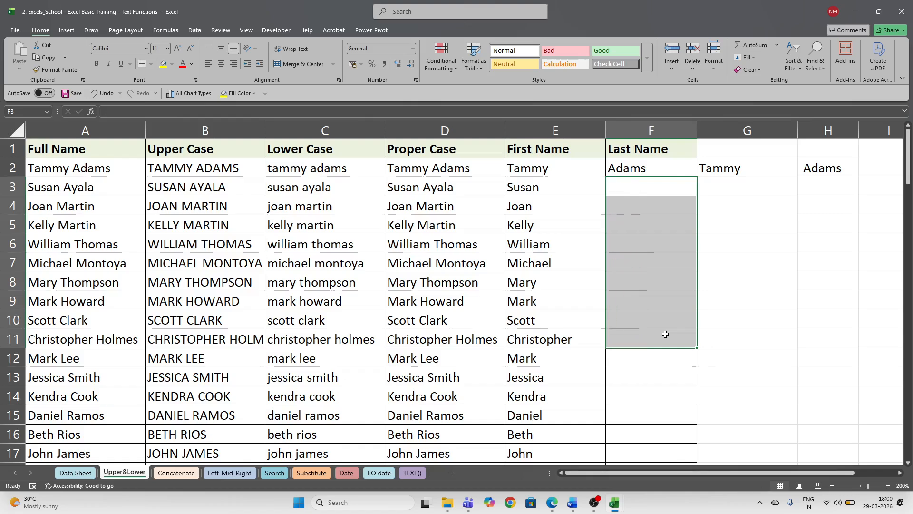
left_click(643, 170)
double_click(643, 170)
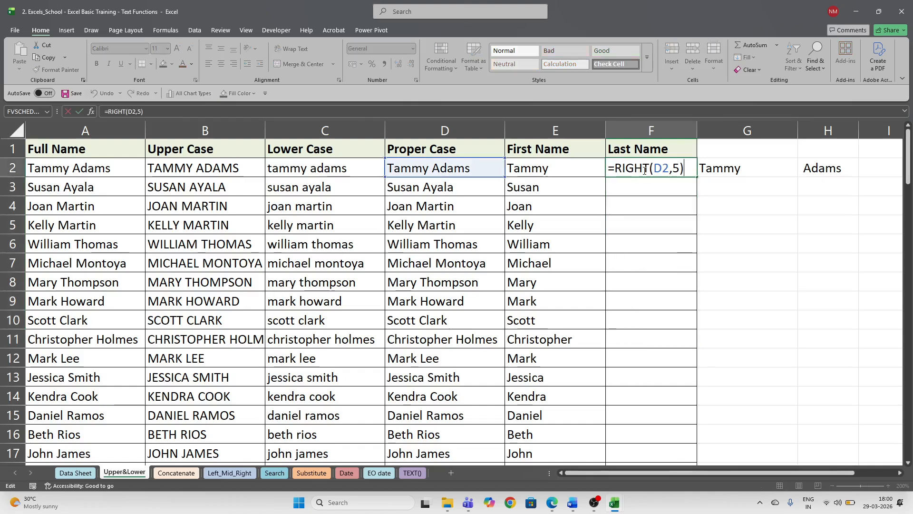
left_click(680, 169)
key("BackSpace")
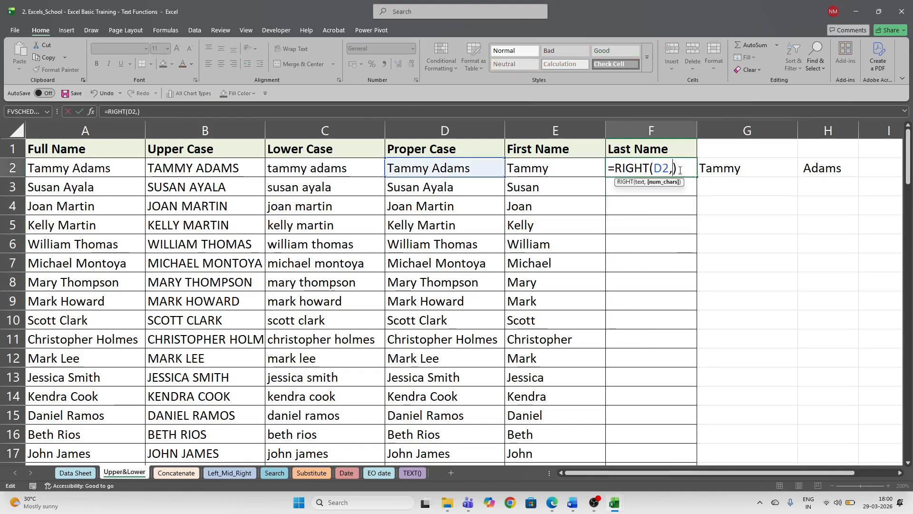
type("sear")
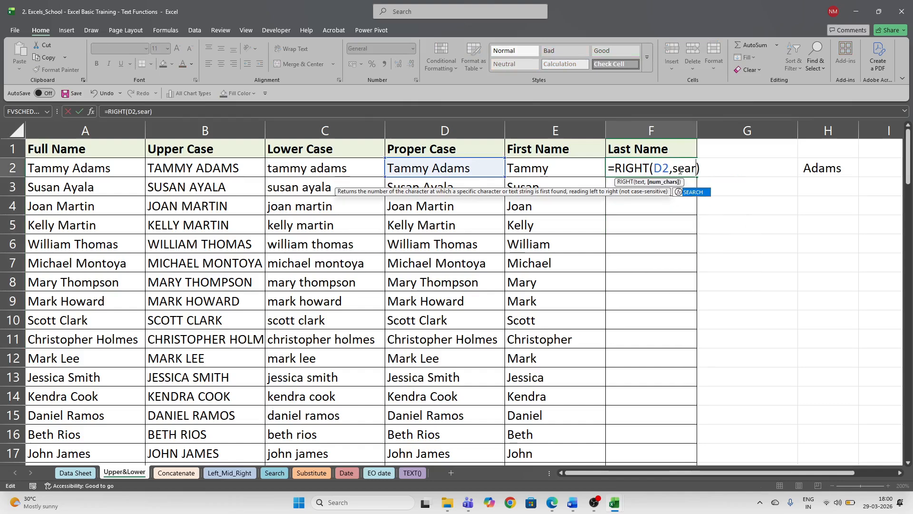
key("Tab")
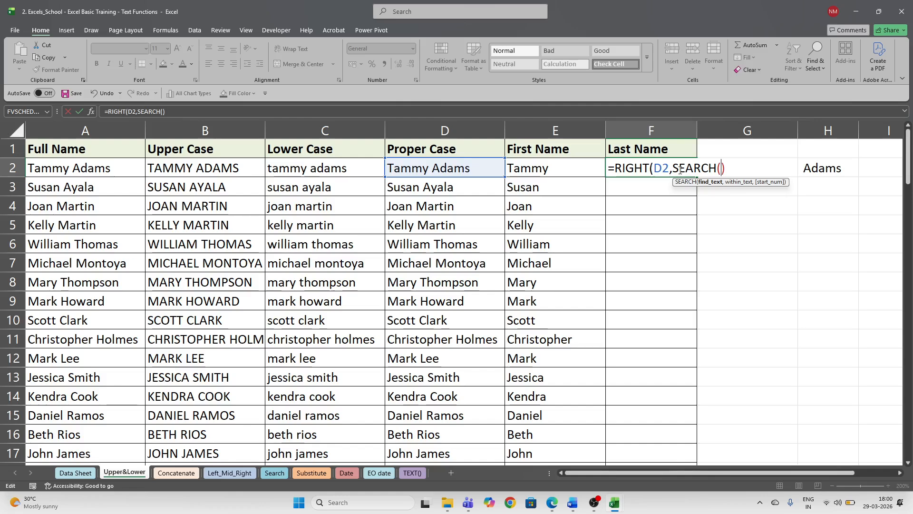
type("\"")
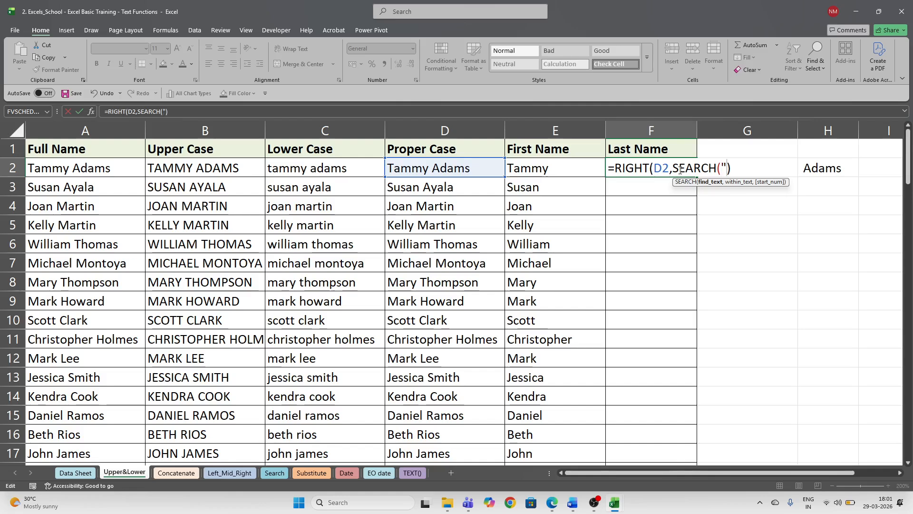
type(",")
key("BackSpace")
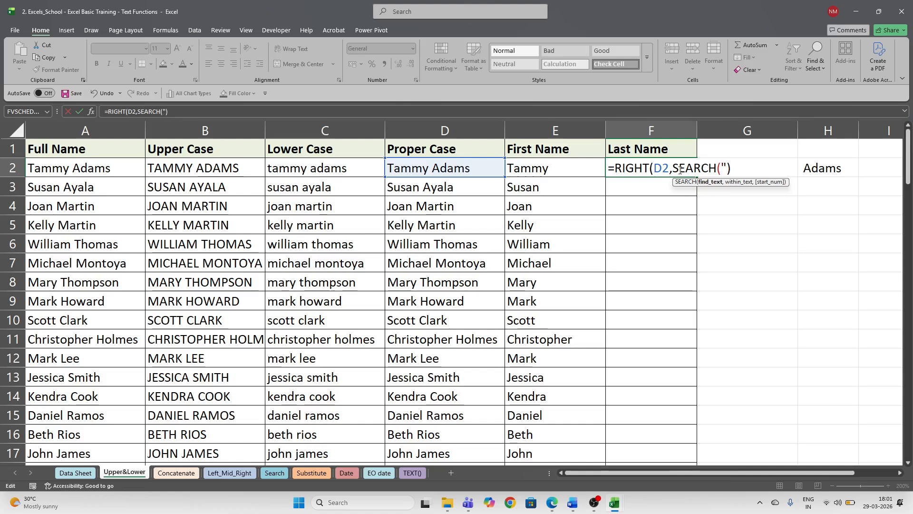
type("\"")
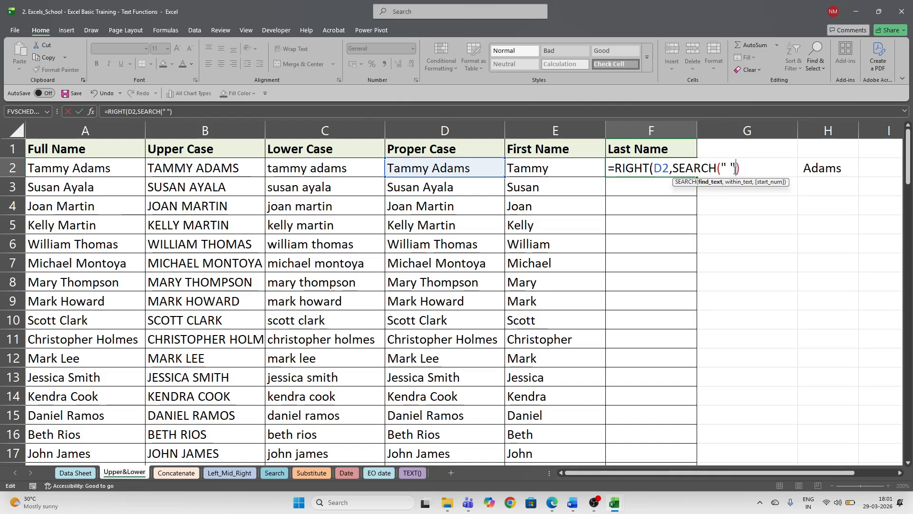
type(",")
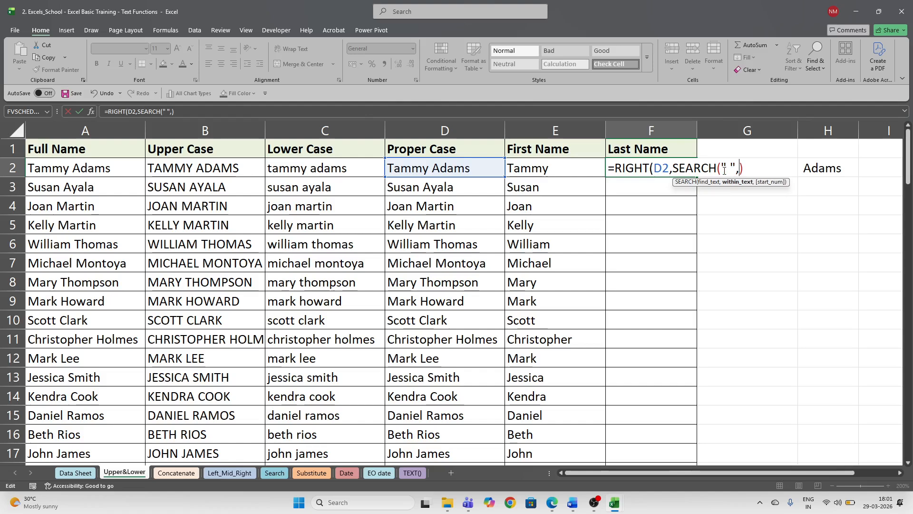
left_click(461, 170)
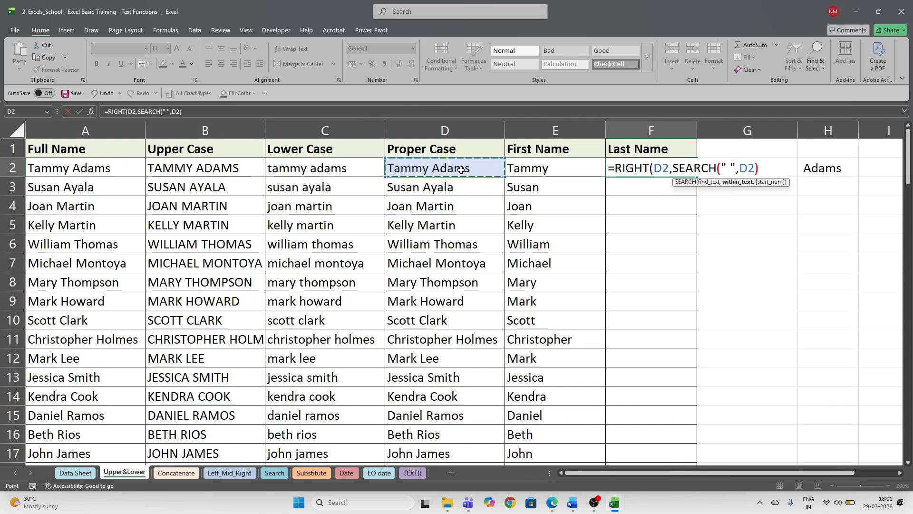
type(")")
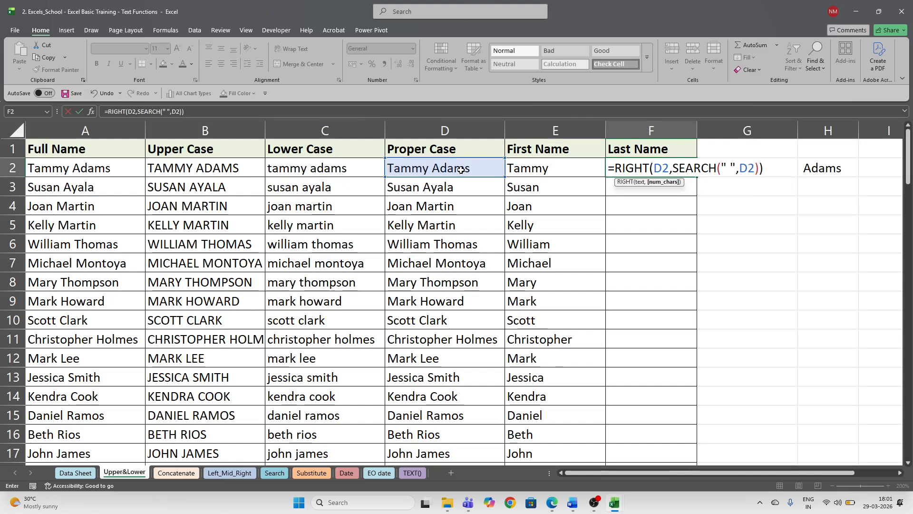
key("Return")
- Fill the RIGHT/SEARCH formula down column F, review it, then clear the Last Name results
key("Up")
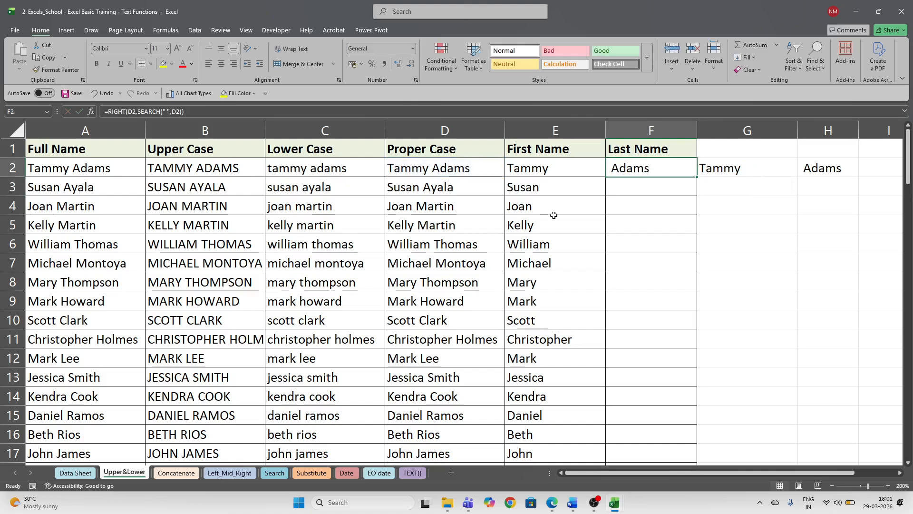
double_click(698, 178)
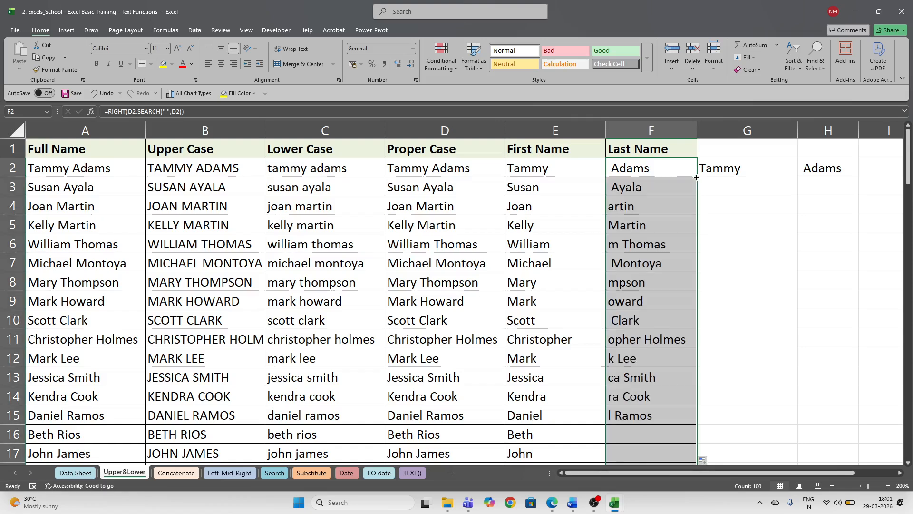
scroll(682, 261, "down", 3)
scroll(682, 262, "up", 3)
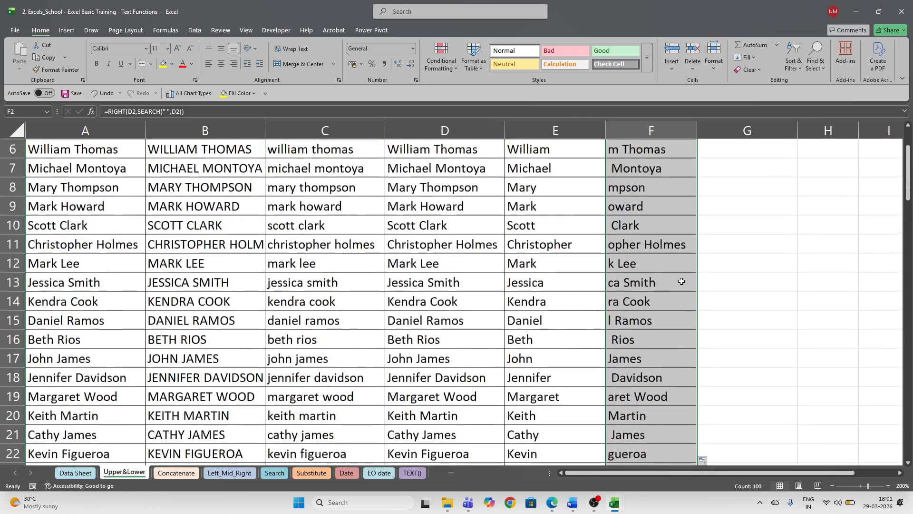
left_click(661, 165)
double_click(661, 165)
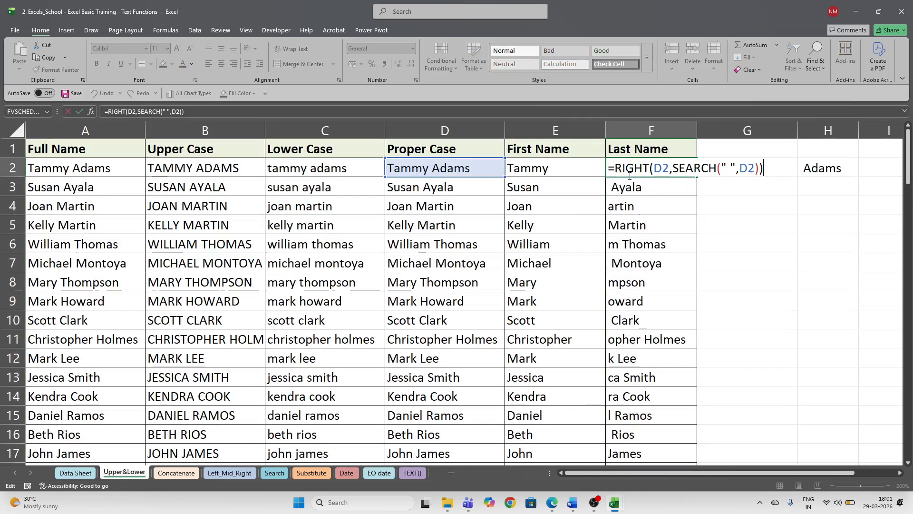
key("Escape")
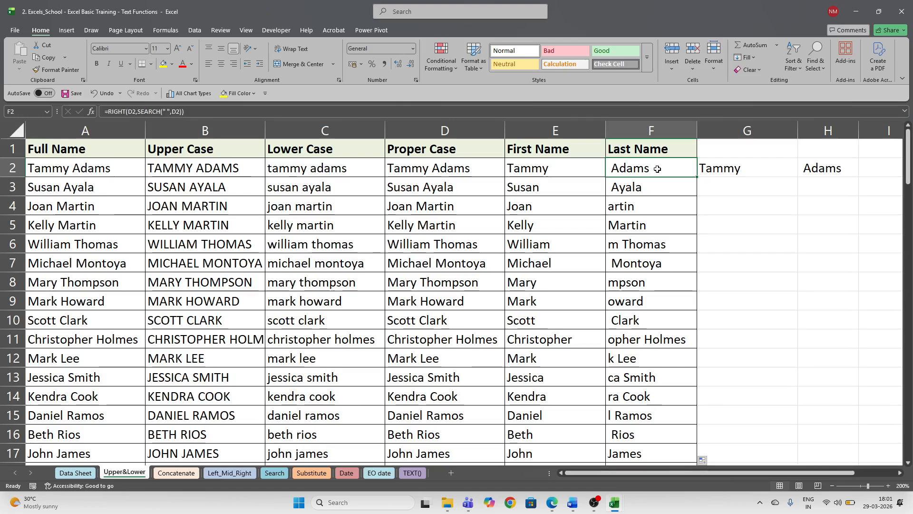
key("ctrl+shift+Down")
key("Delete")
key("ctrl+BackSpace")
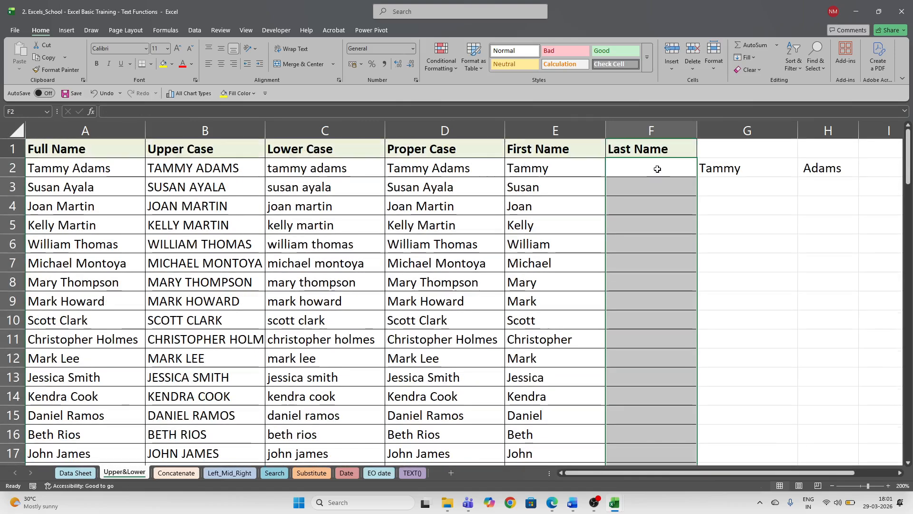
- Enter a RIGHT formula in F2 taking text from D2, with SEARCH for a space in E2
left_click(646, 166)
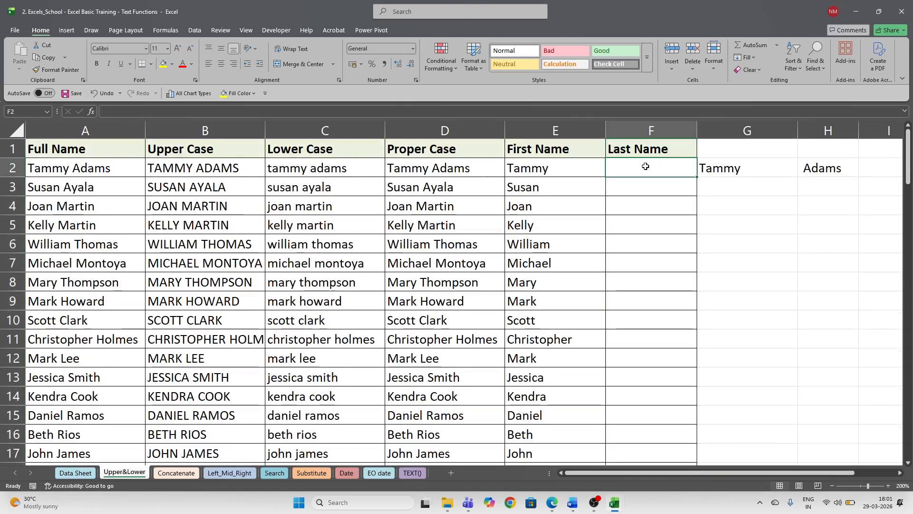
type("=rig")
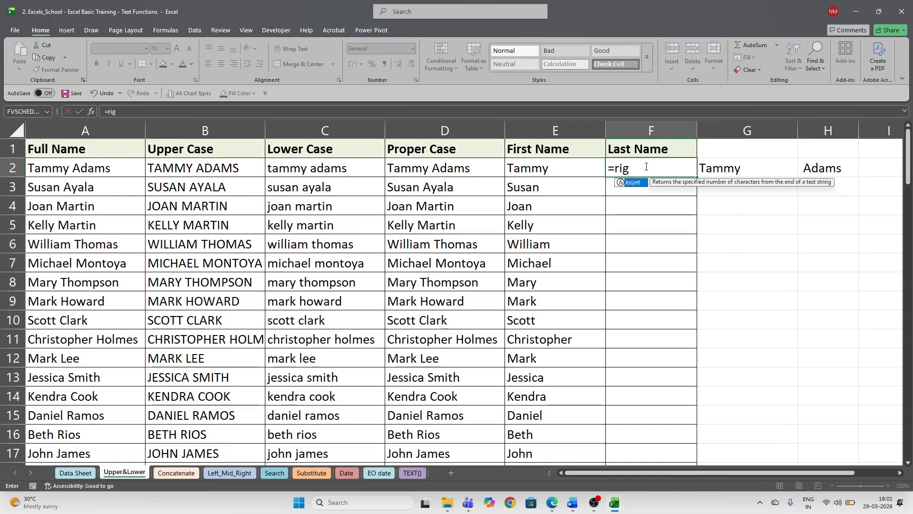
key("Tab")
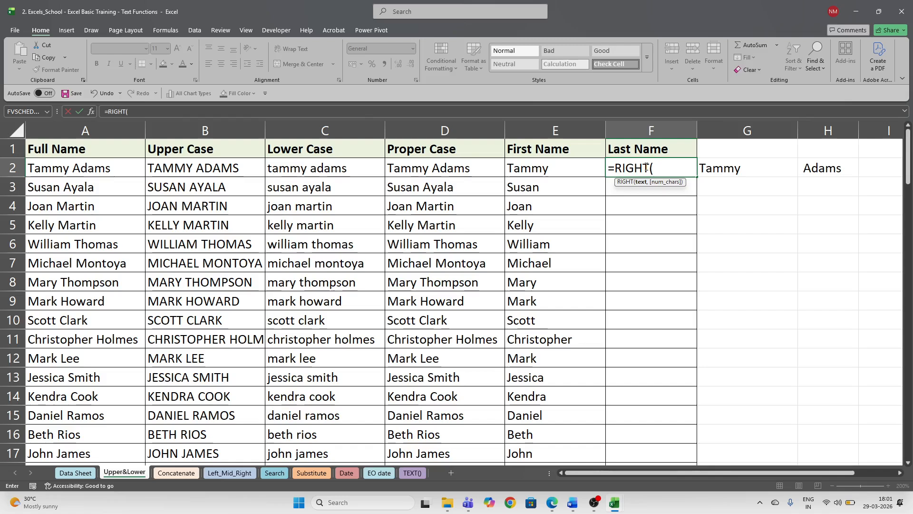
key("Left")
key("Left")
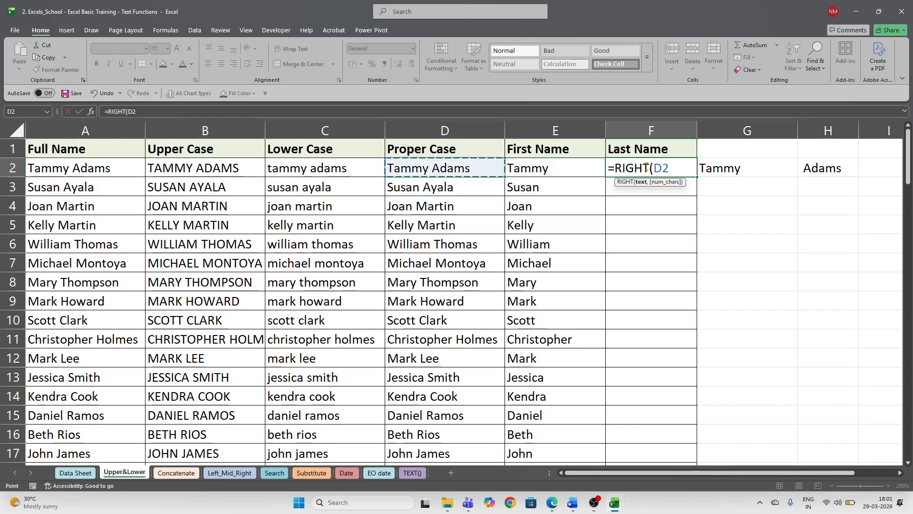
type(",")
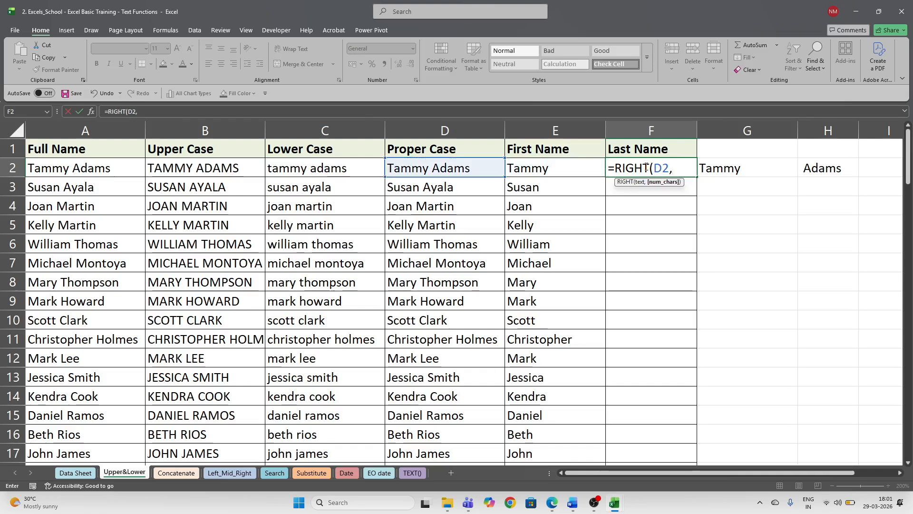
type("searc")
key("Tab")
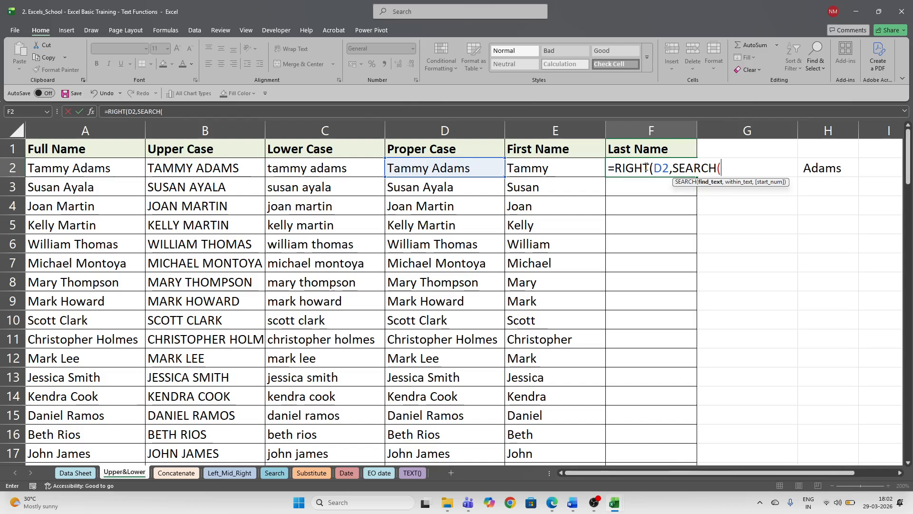
type("'")
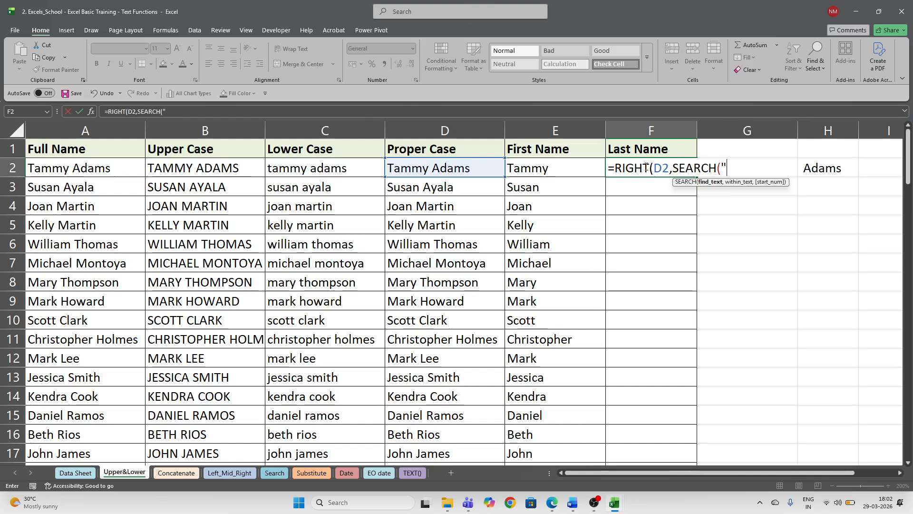
type(" \"")
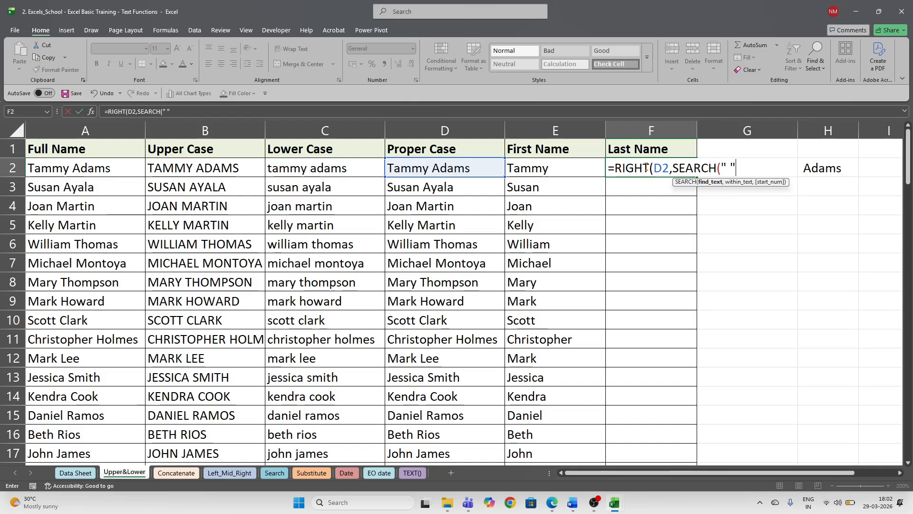
type(",")
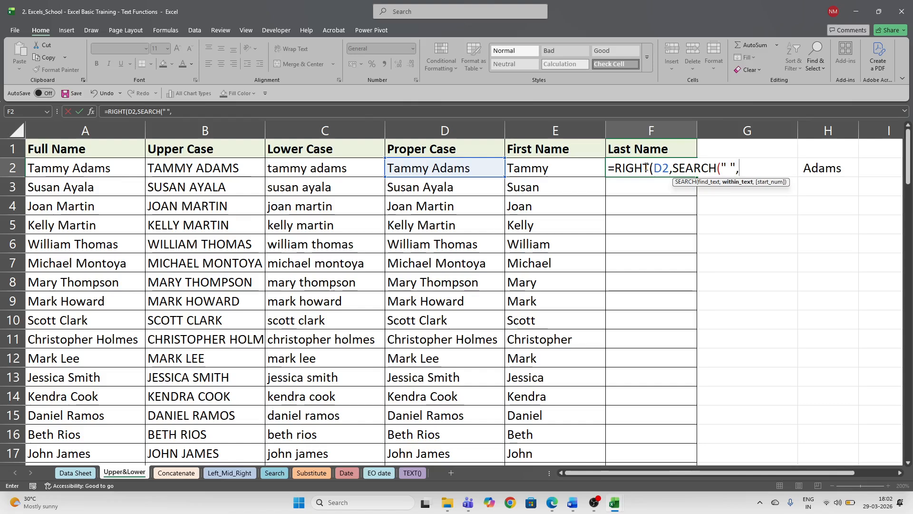
left_click(546, 169)
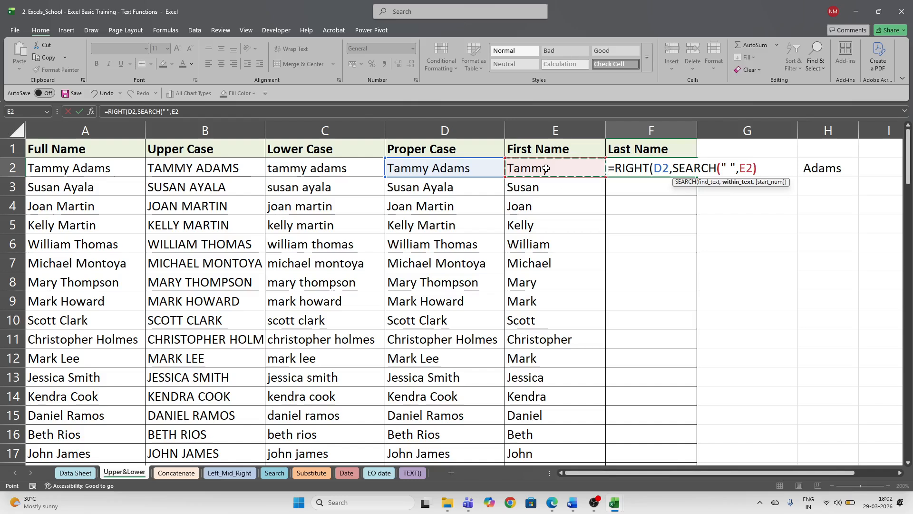
type("))")
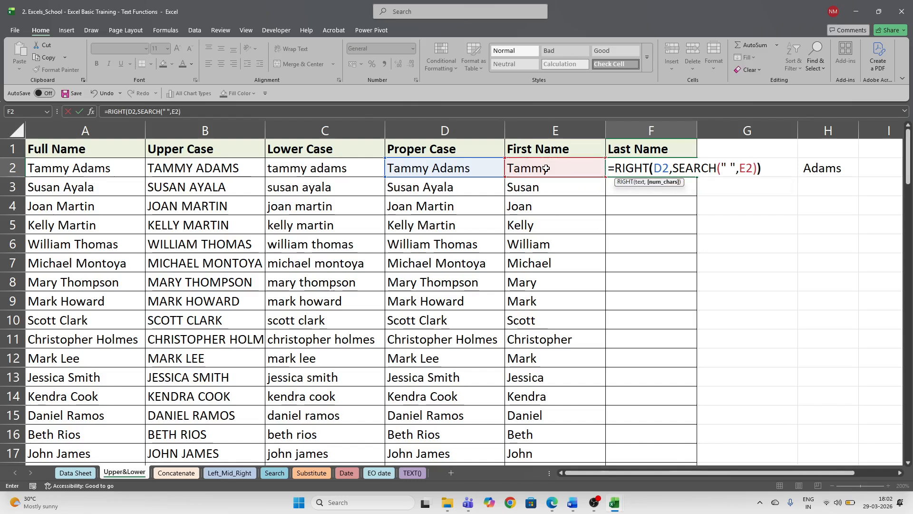
key("ctrl+Return")
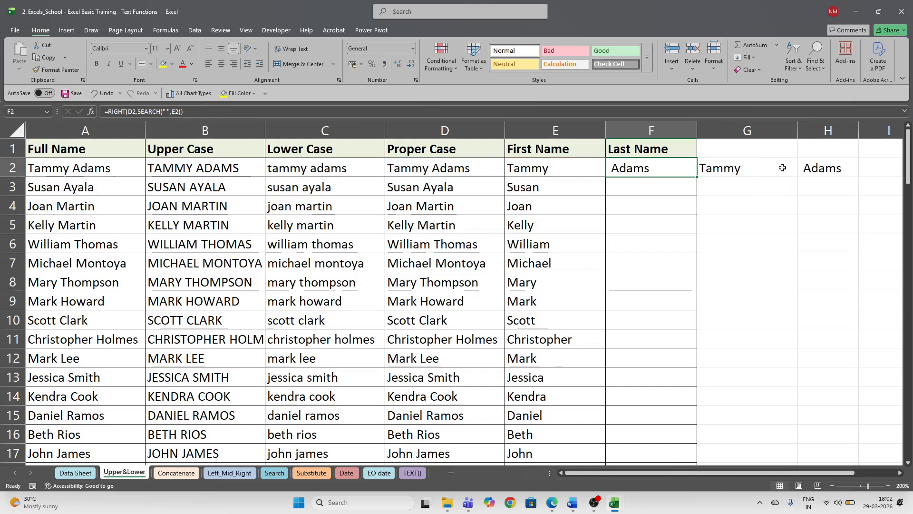
- Fill the Last Name formula down column F and review the results against H2
left_click(812, 168)
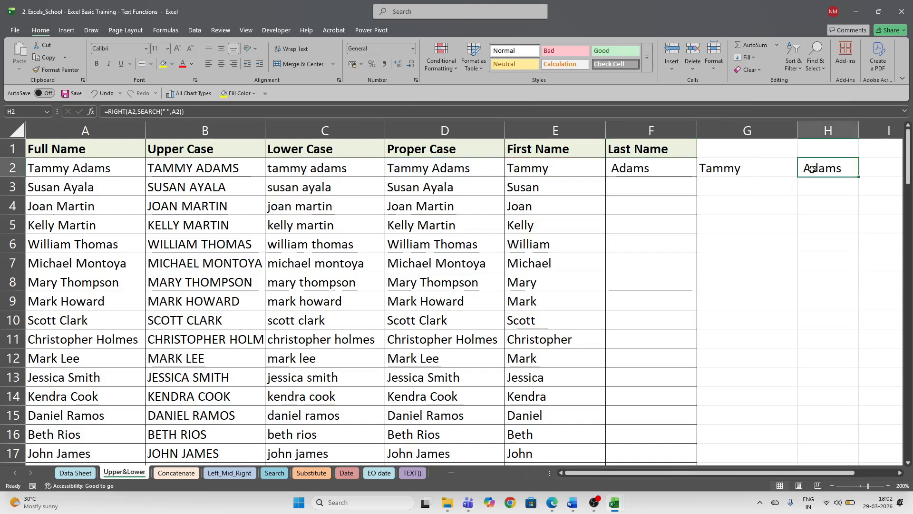
left_click(693, 169)
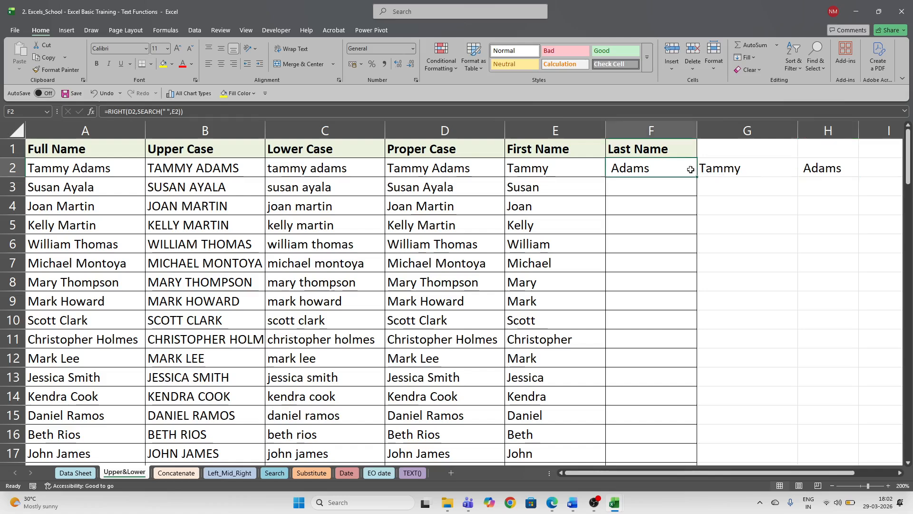
double_click(698, 176)
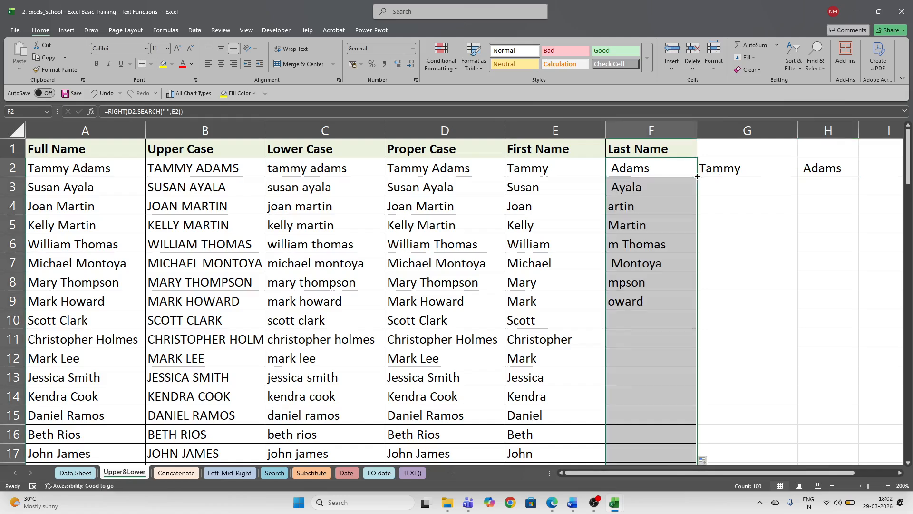
left_click(659, 186)
left_click(652, 169)
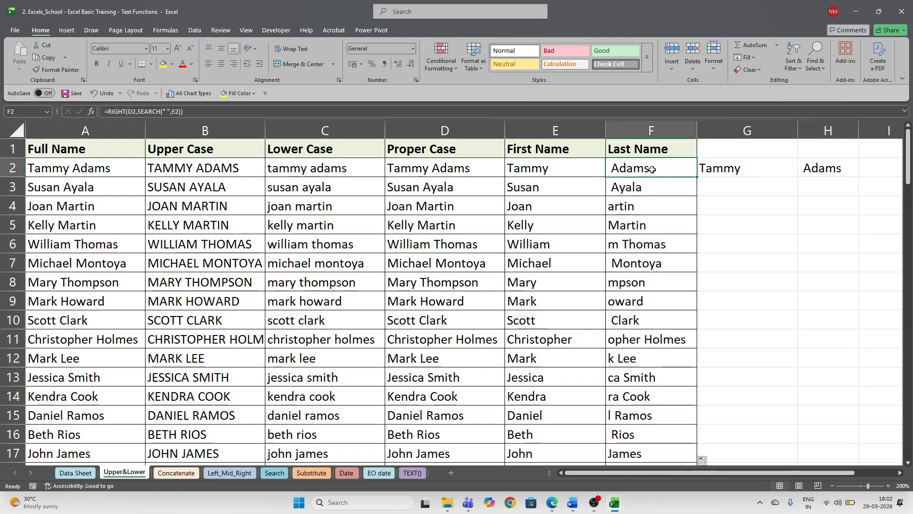
double_click(652, 170)
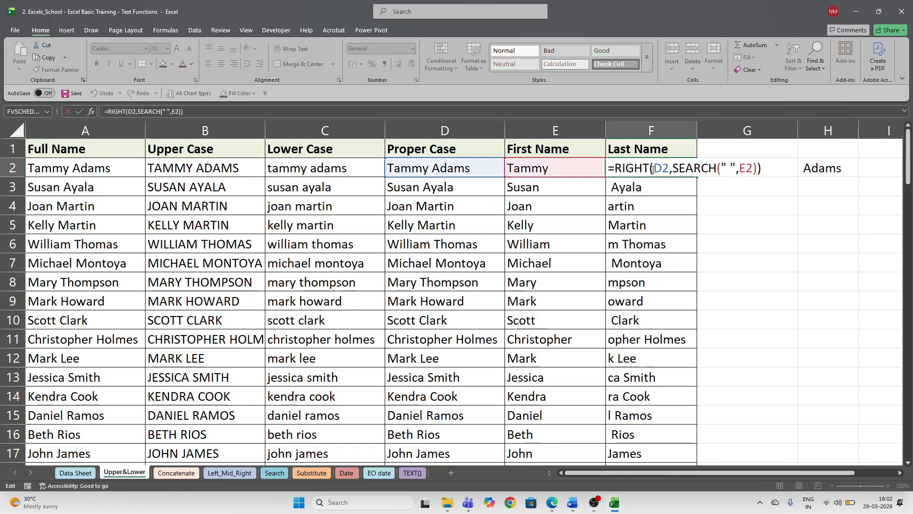
key("Escape")
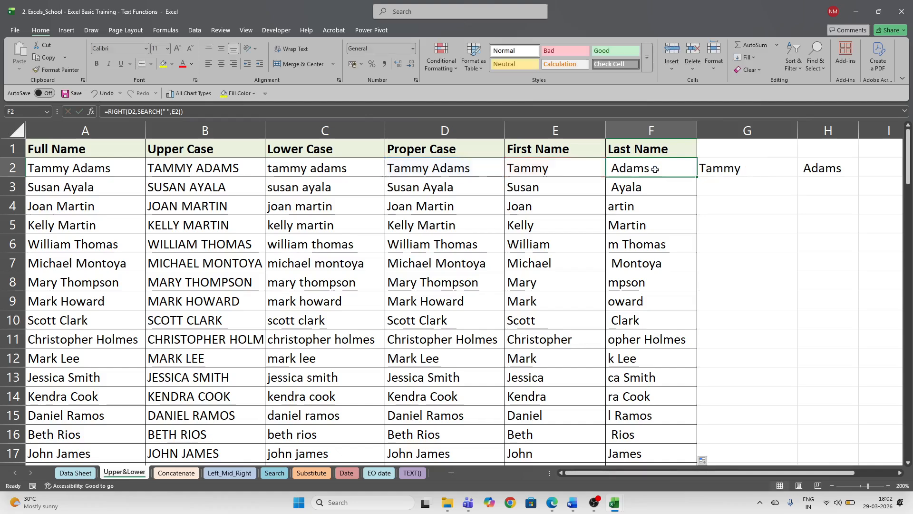
- Correct F2's SEARCH to look for the space in D2 instead of E2
double_click(661, 170)
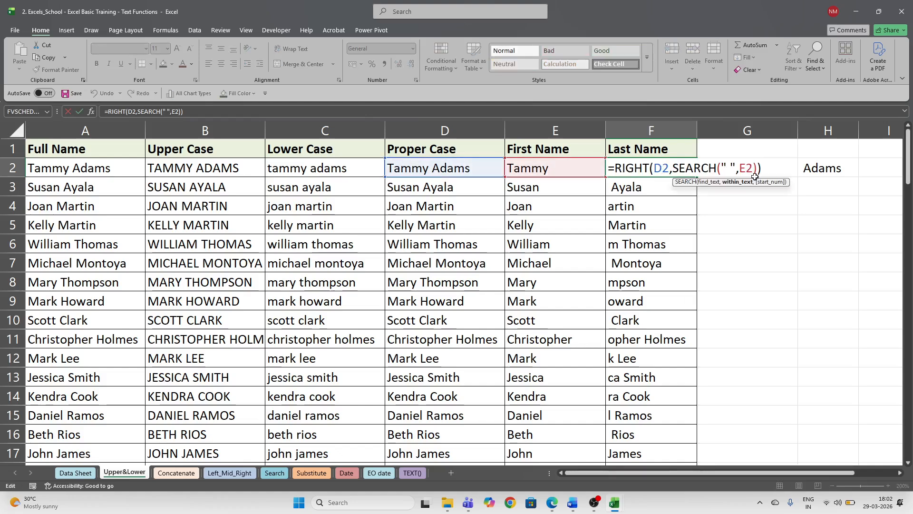
key("BackSpace")
key("BackSpace")
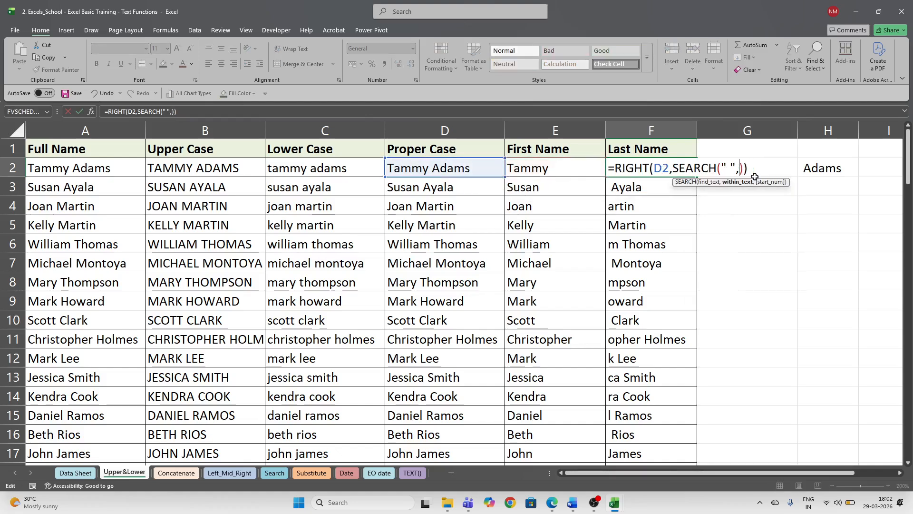
left_click(436, 169)
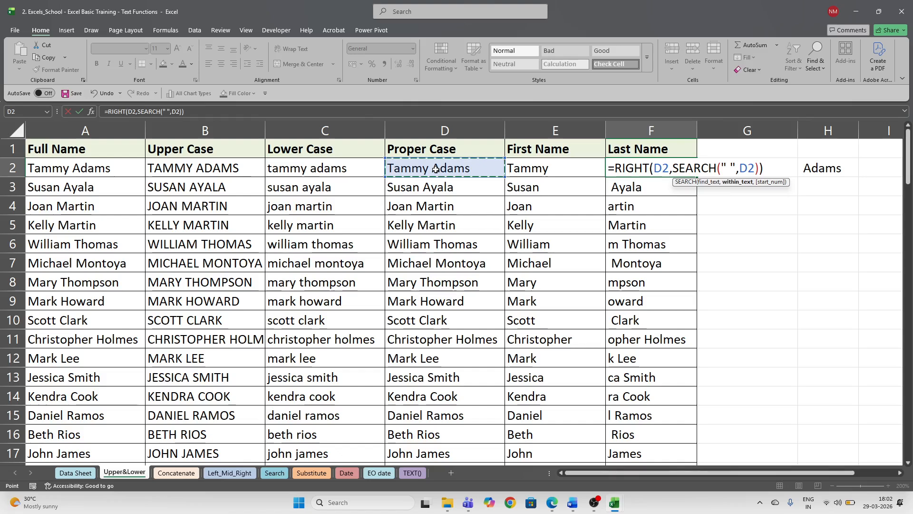
key("Return")
- Fill the corrected formula down column F, undoing an accidental move of the results
left_click(683, 172)
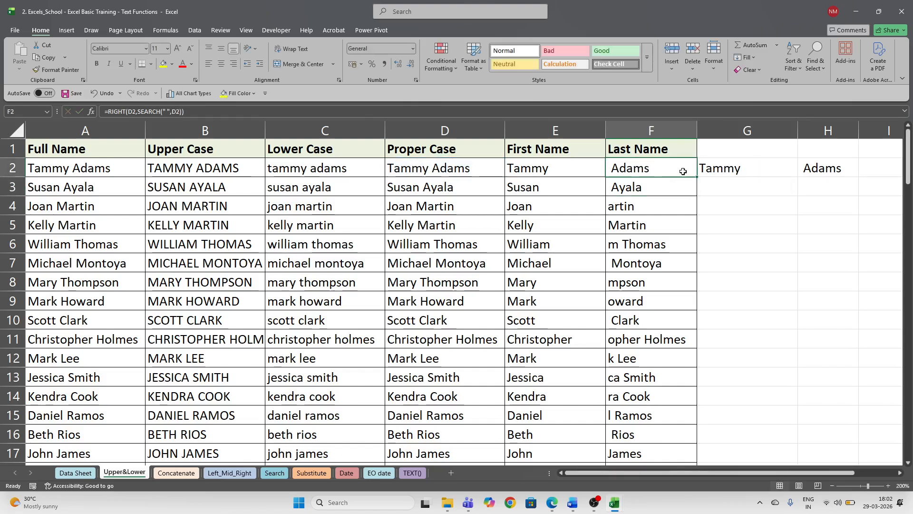
double_click(698, 177)
left_click(694, 174)
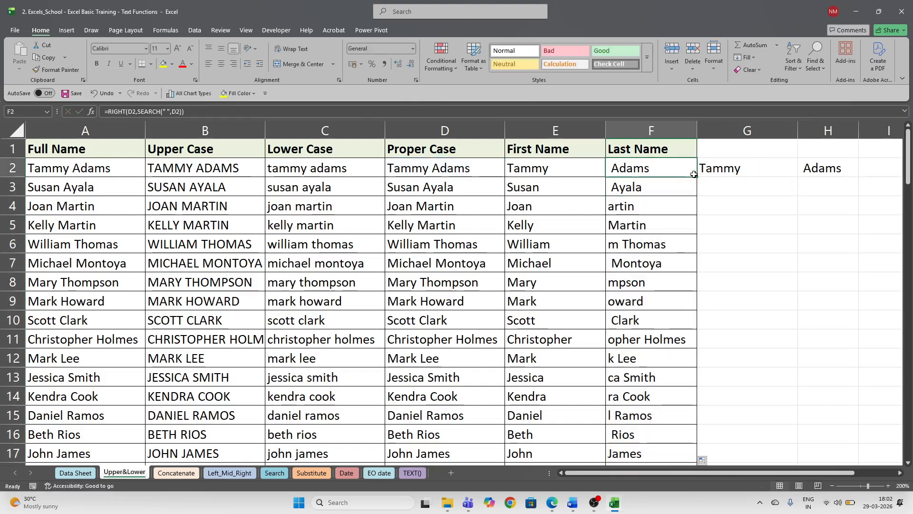
double_click(697, 177)
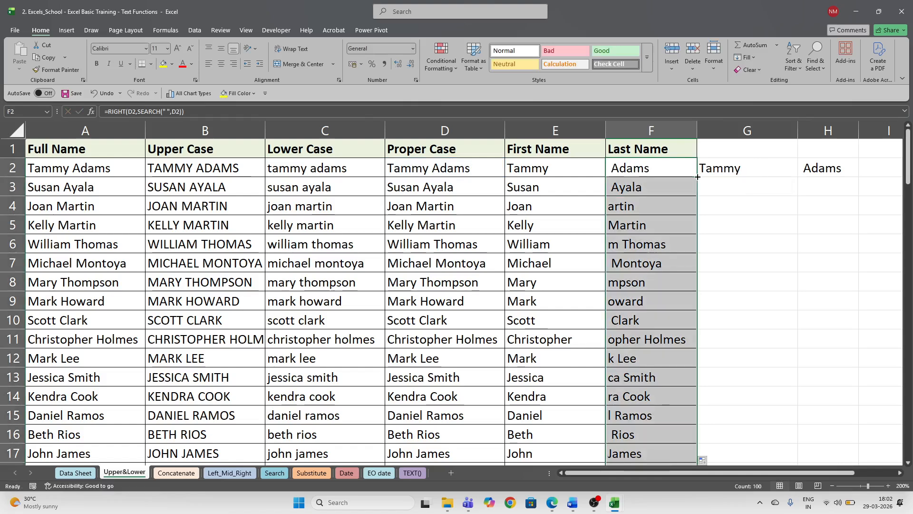
left_click_drag(698, 177, 692, 496)
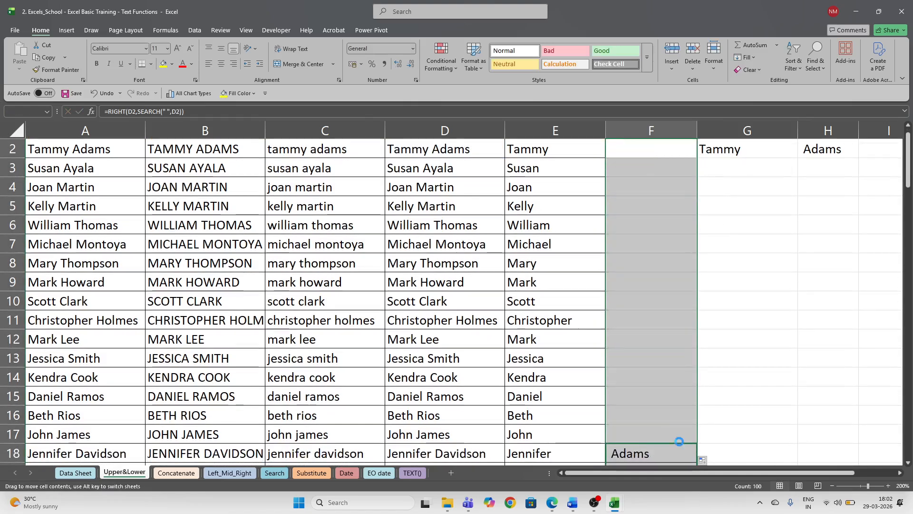
scroll(643, 164, "up", 1)
key("ctrl+z")
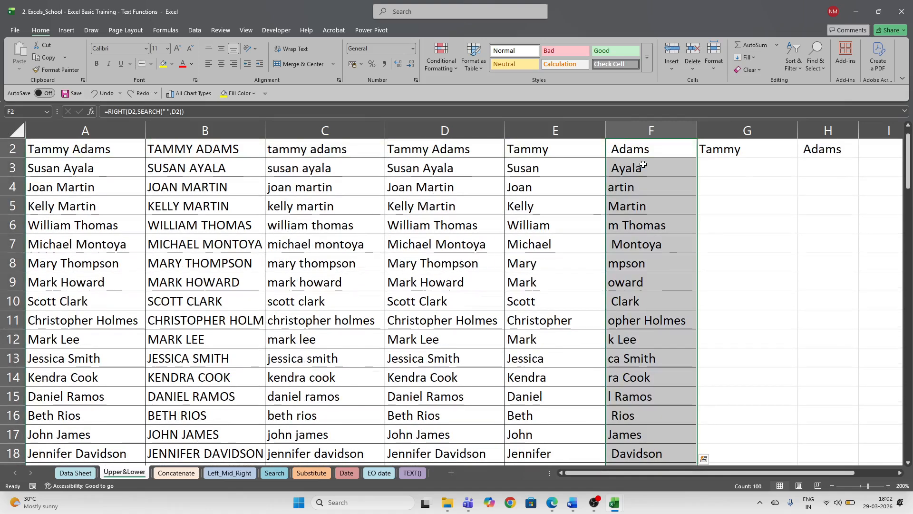
- Select from F2 to the last used cell and delete the extraction results
left_click(647, 152)
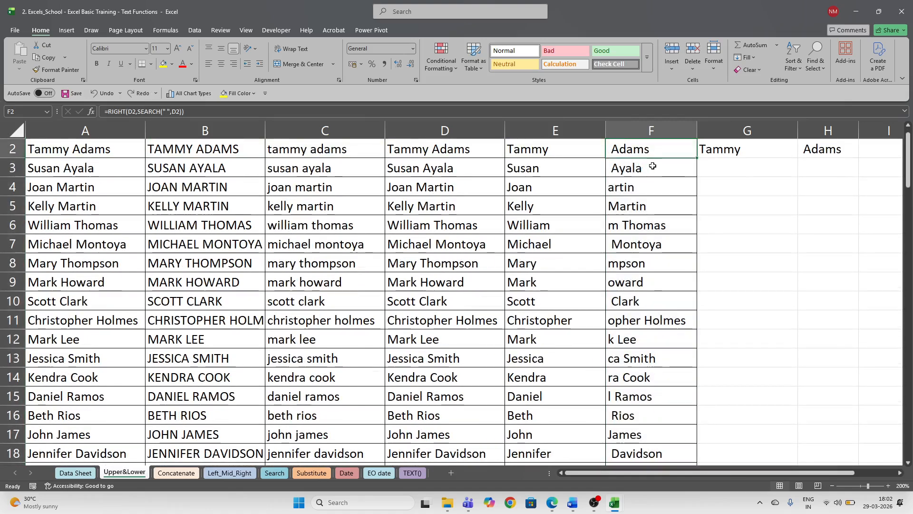
scroll(649, 159, "up", 1)
key("ctrl+shift+End")
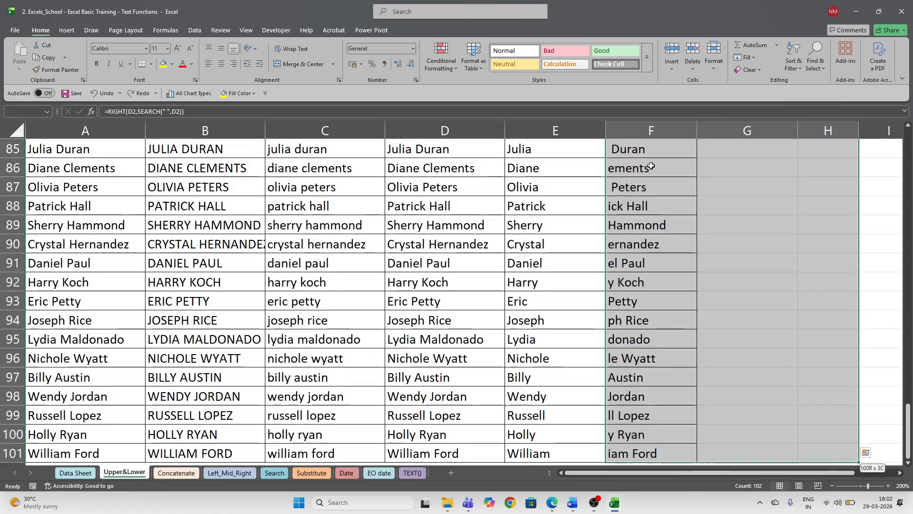
key("Delete")
- Undo the over-wide clear, then delete only the Last Name cells in column F
left_click(651, 166)
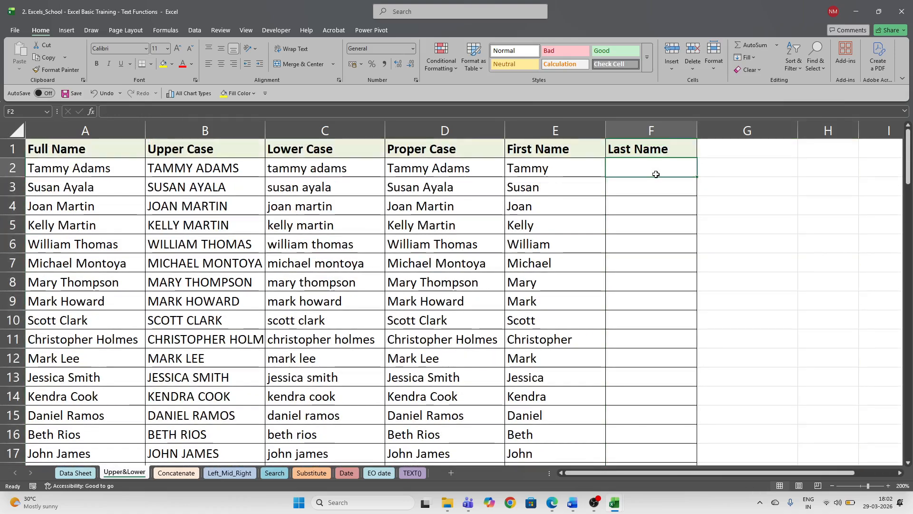
key("ctrl+z")
left_click(652, 172)
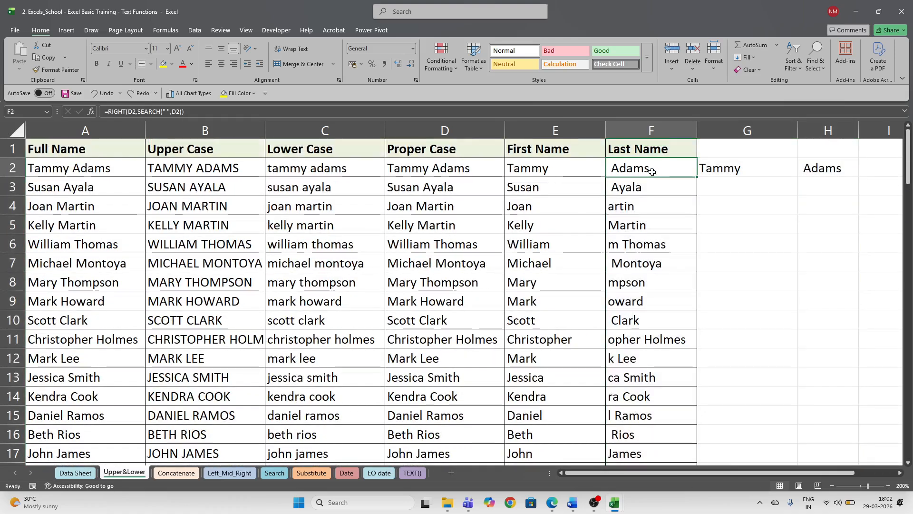
key("ctrl+shift+Down")
key("Delete")
left_click(647, 171)
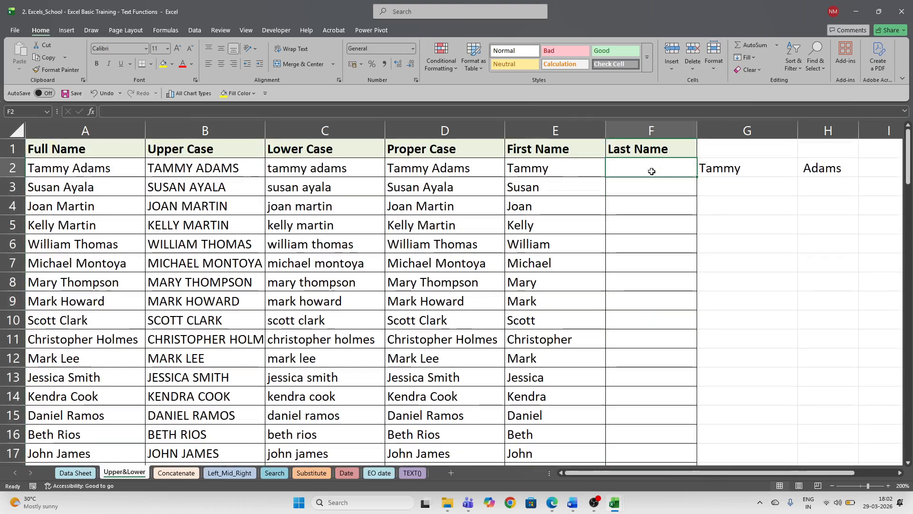
left_click(600, 168)
- Enter =RIGHT(D2,SEARCH(" ",D2)) in F2 and fill it down the Last Name column
left_click(615, 168)
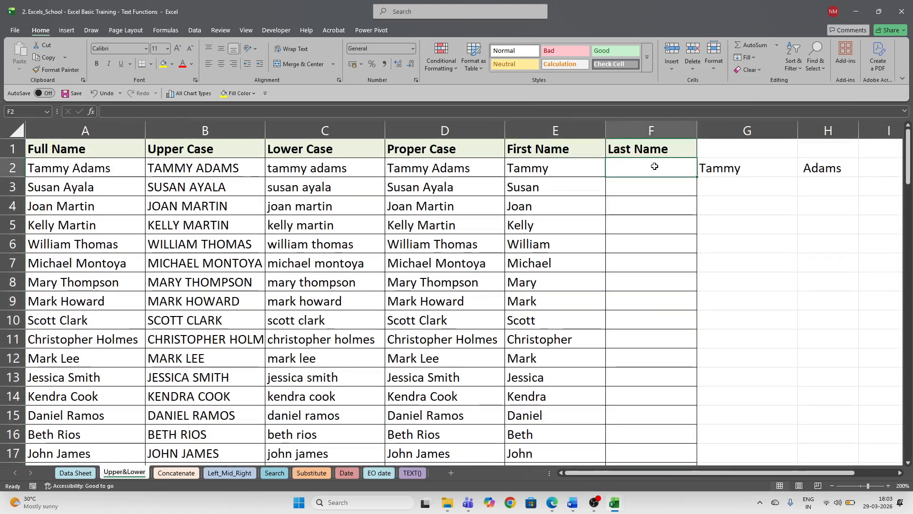
type("=")
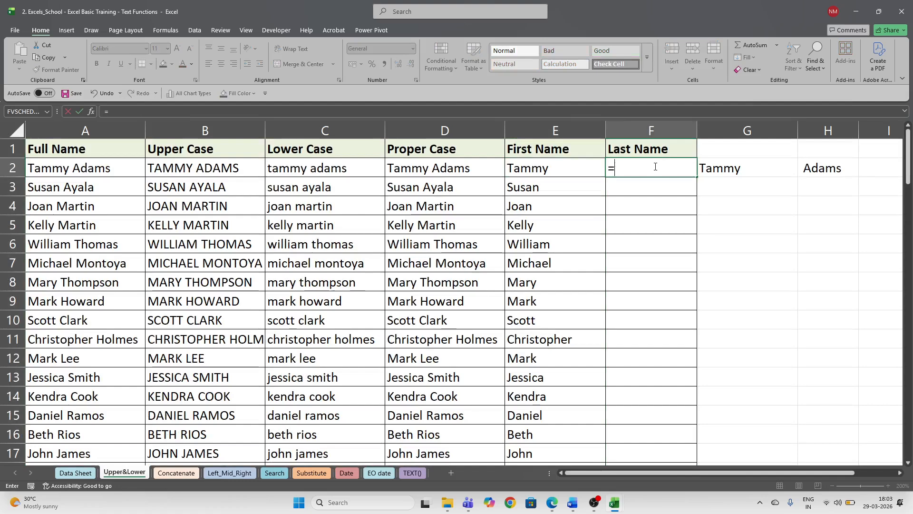
type("rig")
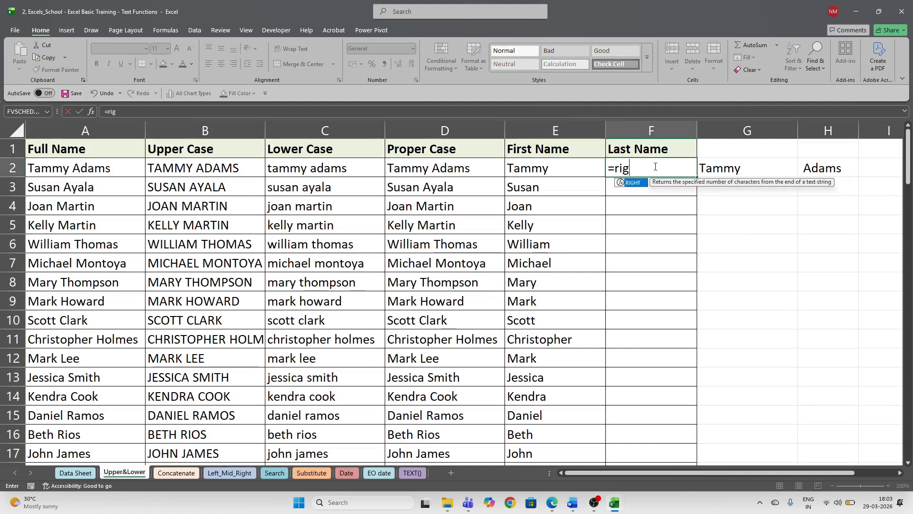
key("Tab")
key("Left")
key("Left")
key("Left")
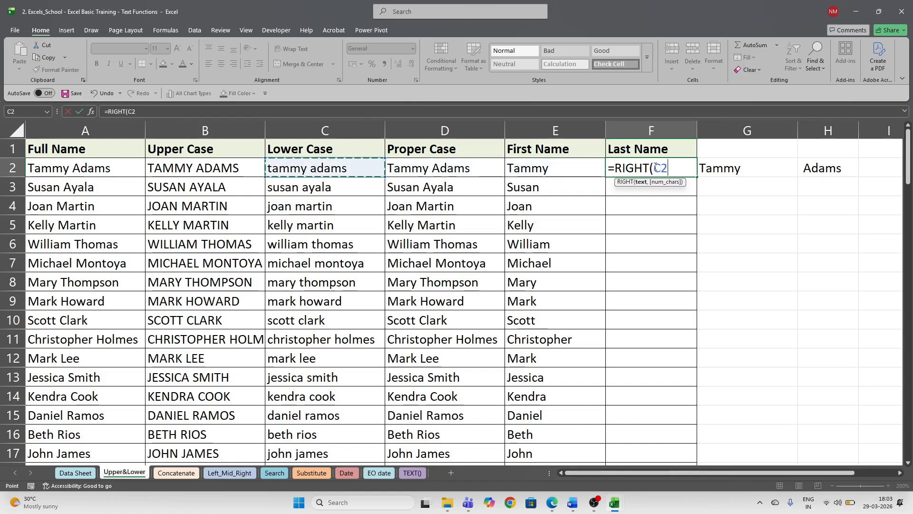
key("Right")
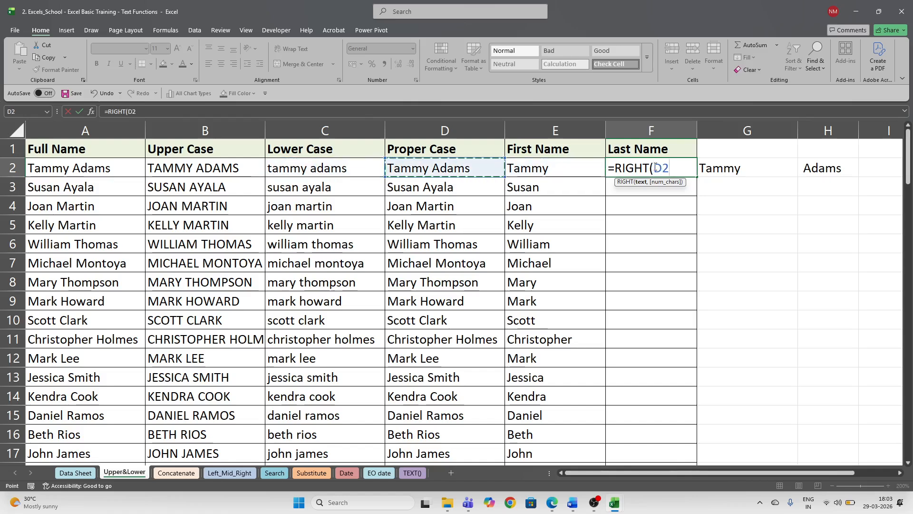
type(",")
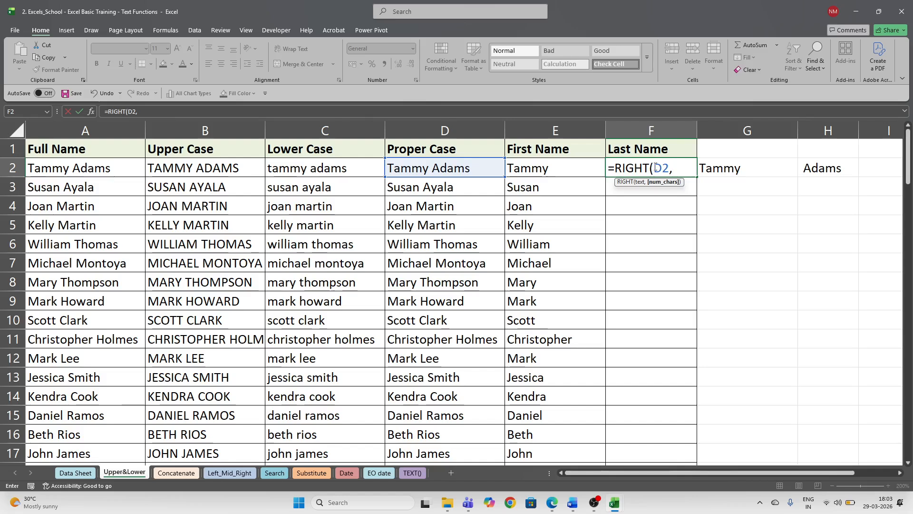
type("ser")
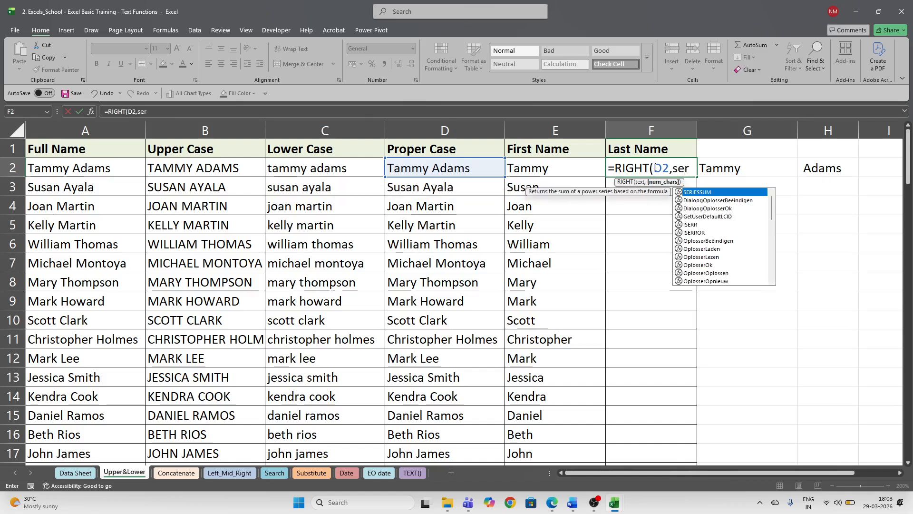
key("BackSpace")
type("a")
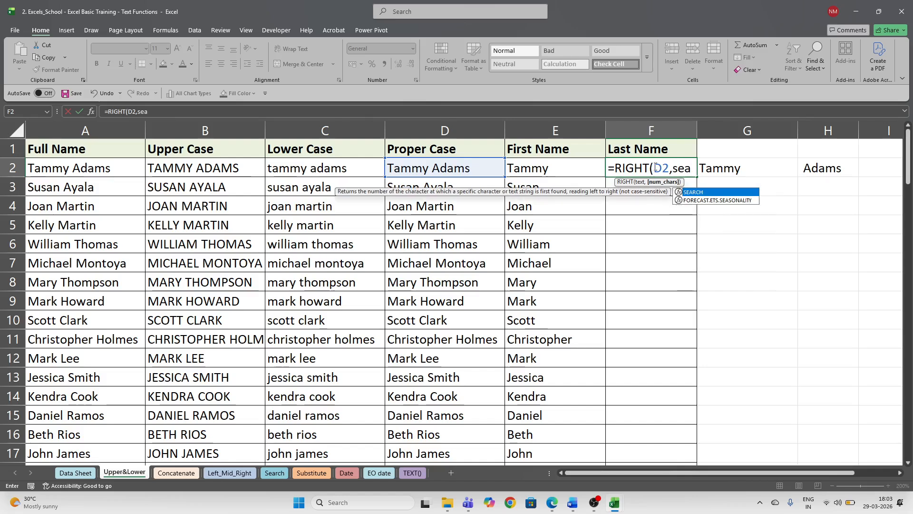
key("Tab")
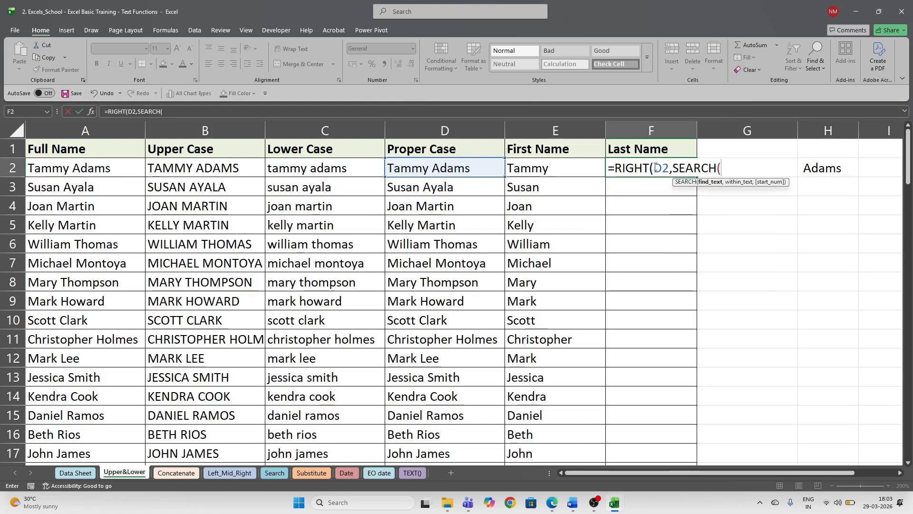
type("\"")
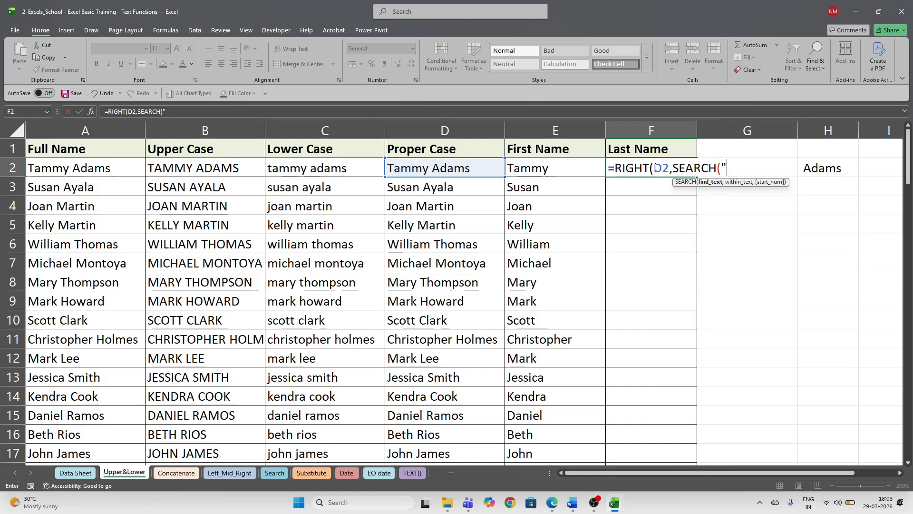
type(" \",")
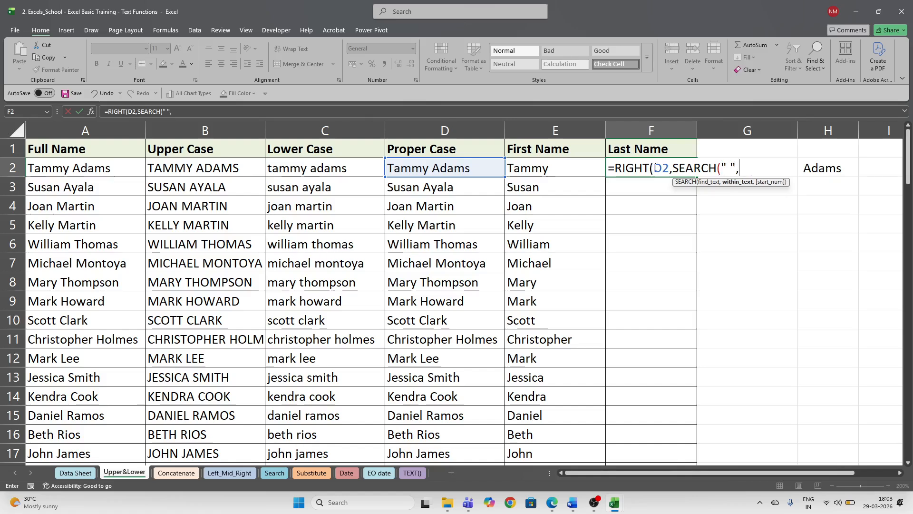
left_click(473, 171)
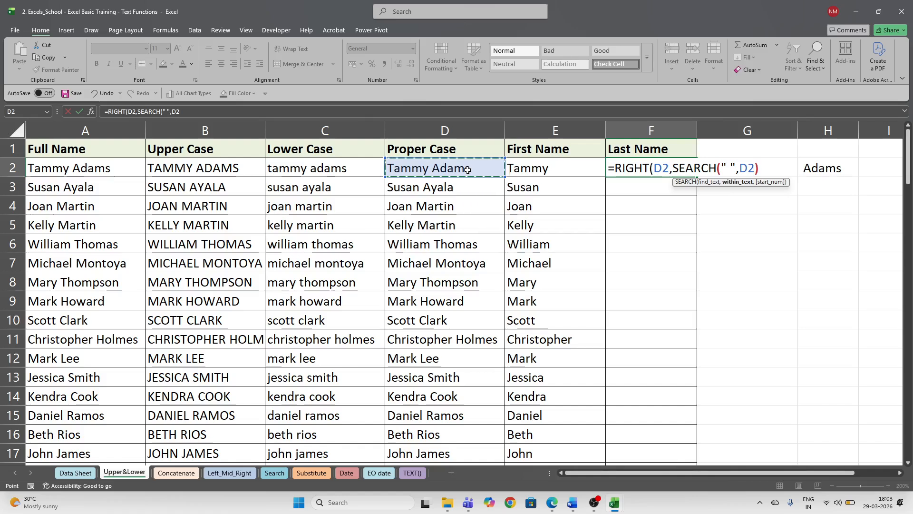
type(")")
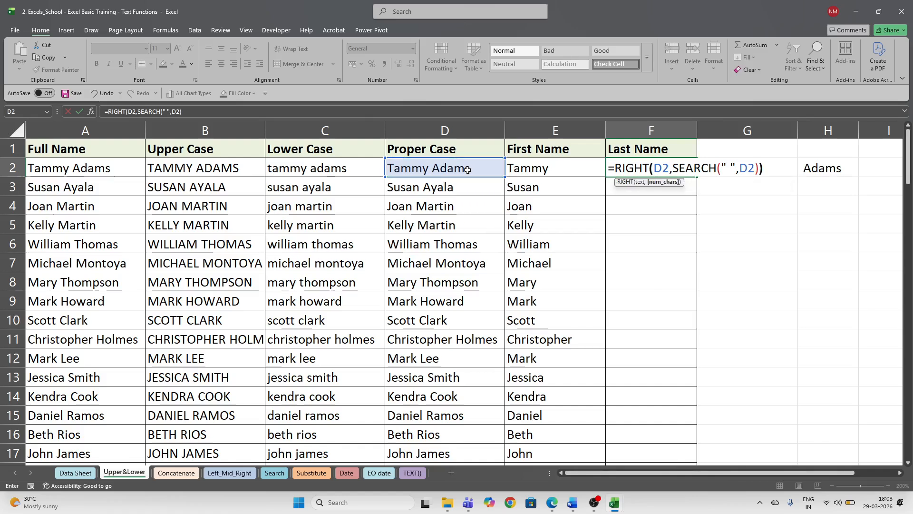
type(")")
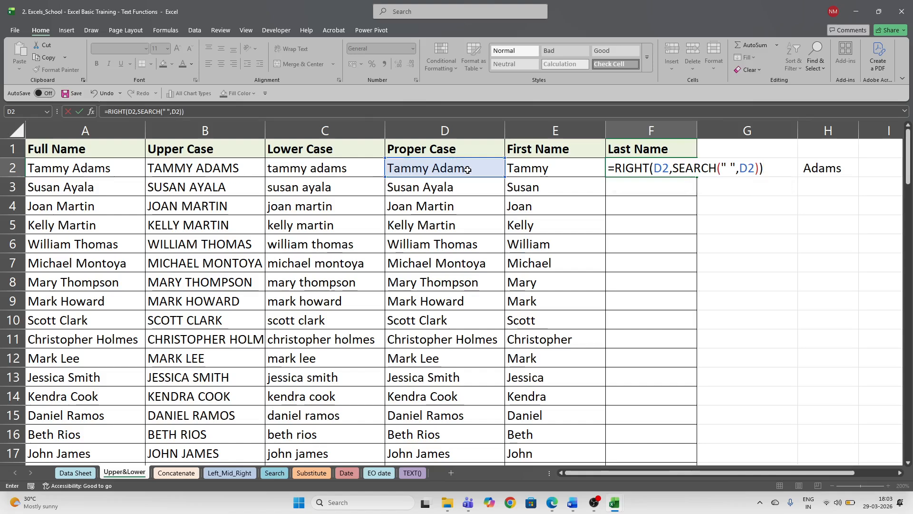
key("ctrl+Return")
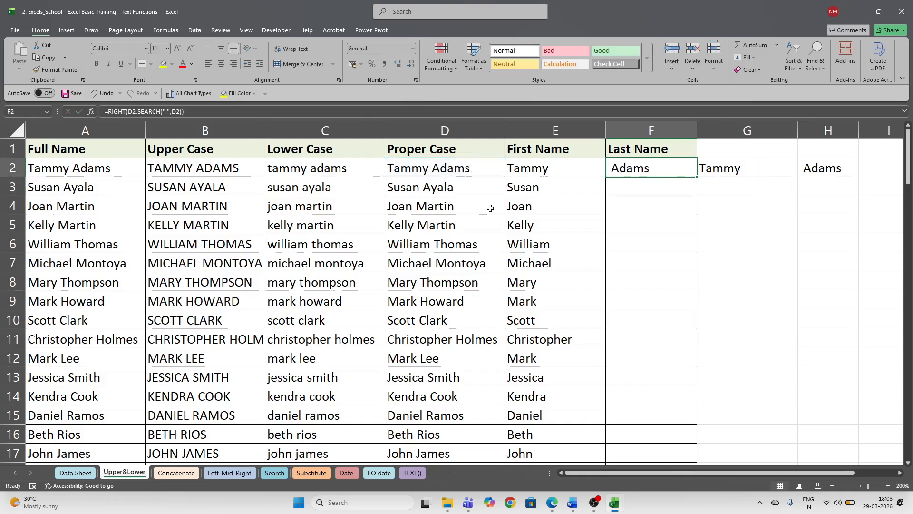
double_click(697, 177)
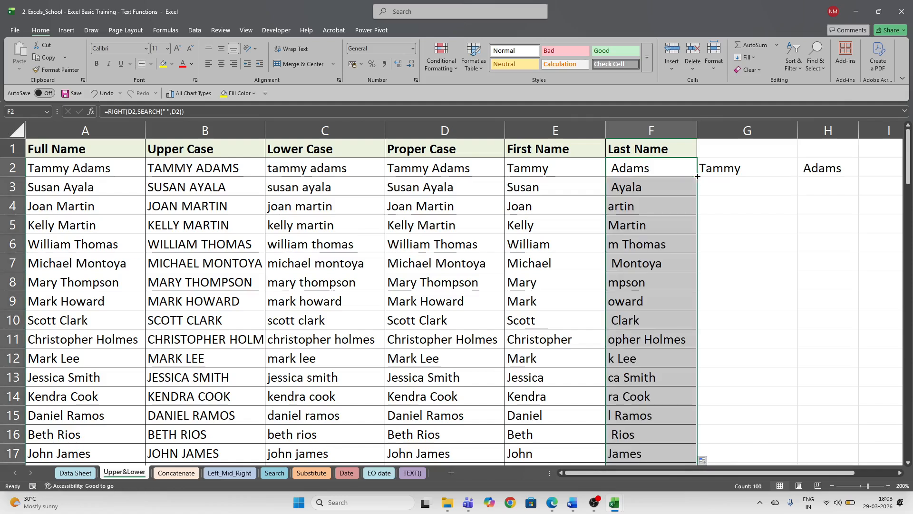
- Change F2 to =RIGHT(D2,SEARCH(" ",D2)-1) and paste it down column F to row 101
left_click(677, 171)
double_click(677, 171)
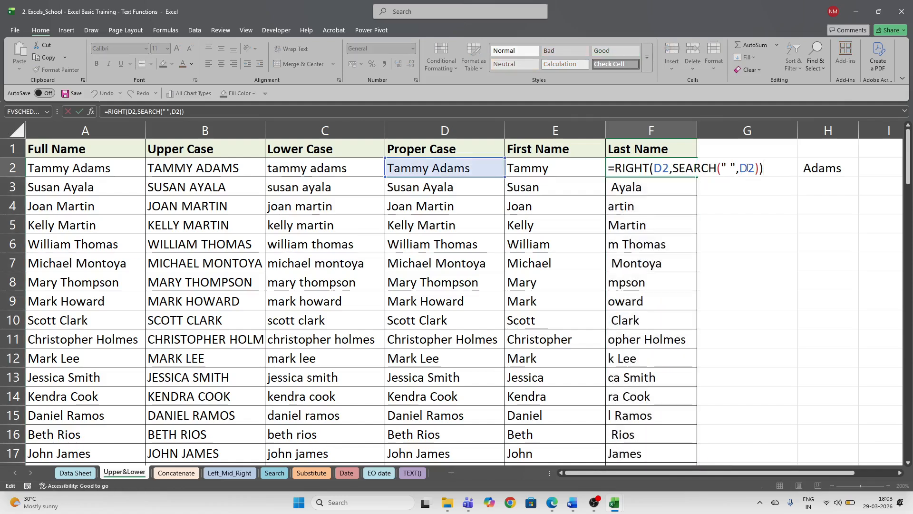
left_click(757, 169)
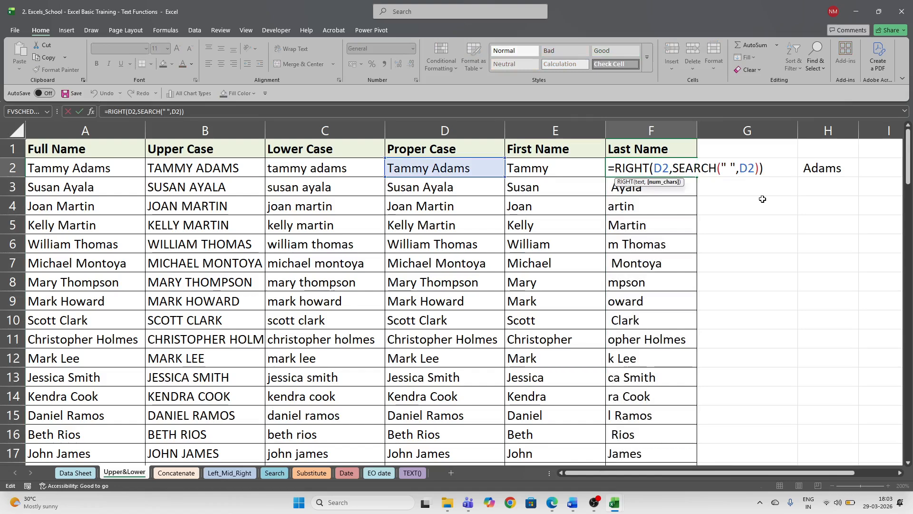
type("-1")
key("ctrl+Return")
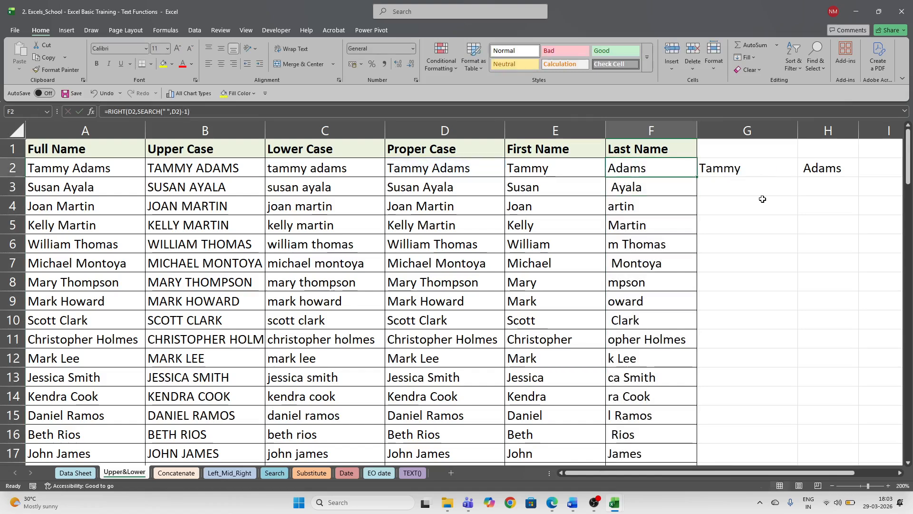
key("ctrl+c")
key("ctrl+shift+Down")
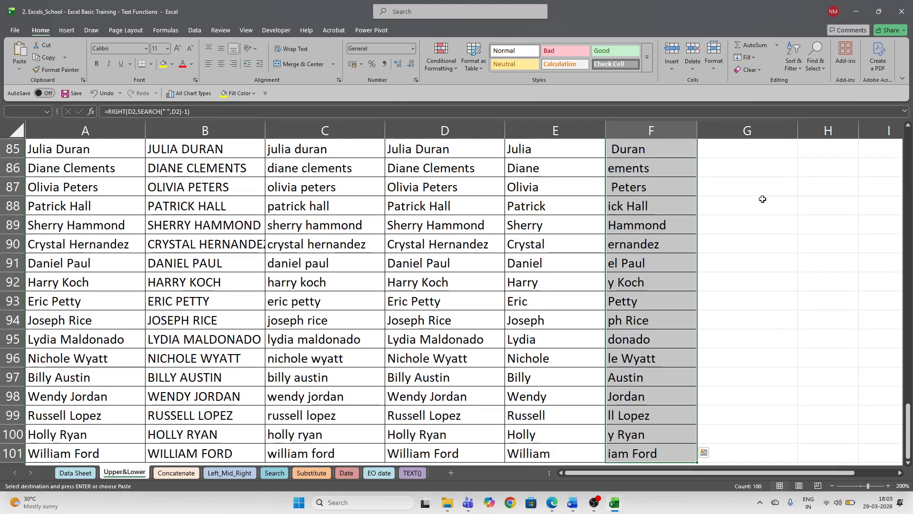
key("ctrl+v")
- Reopen F2's formula and insert a comma after D2 inside SEARCH
key("F2")
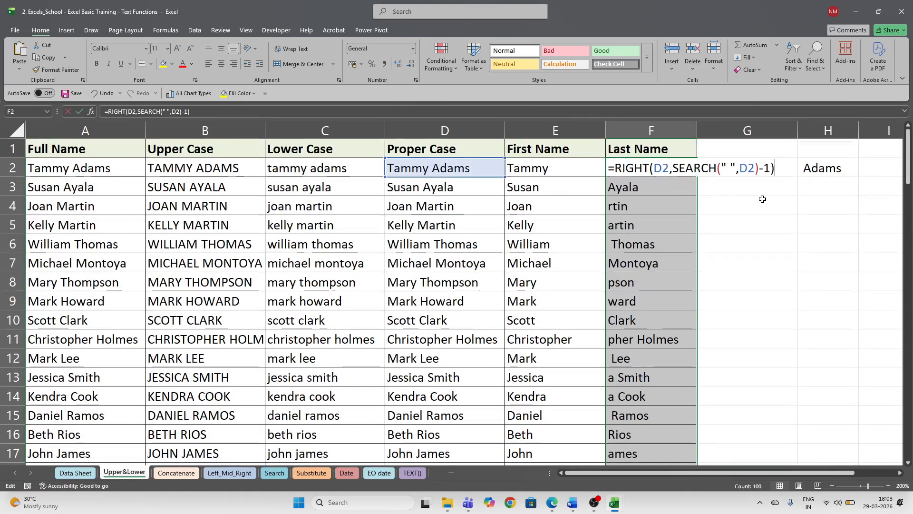
left_click(768, 171)
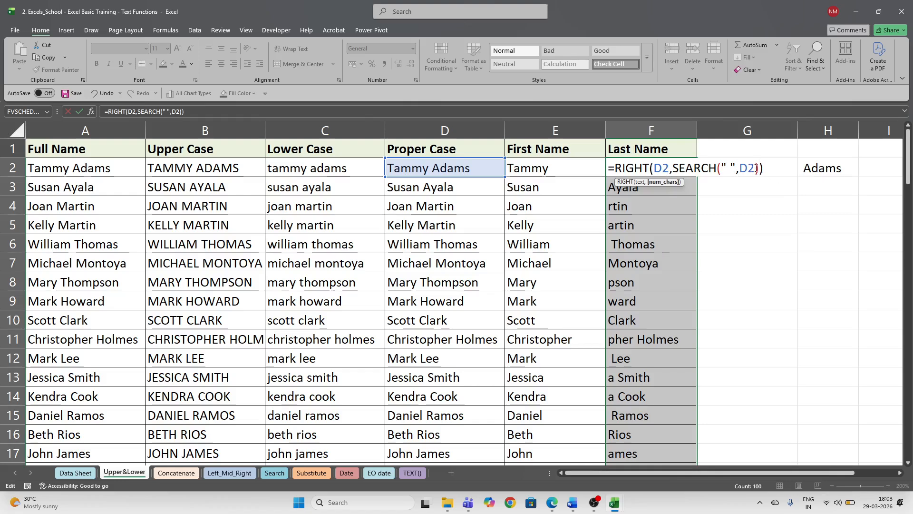
left_click(757, 167)
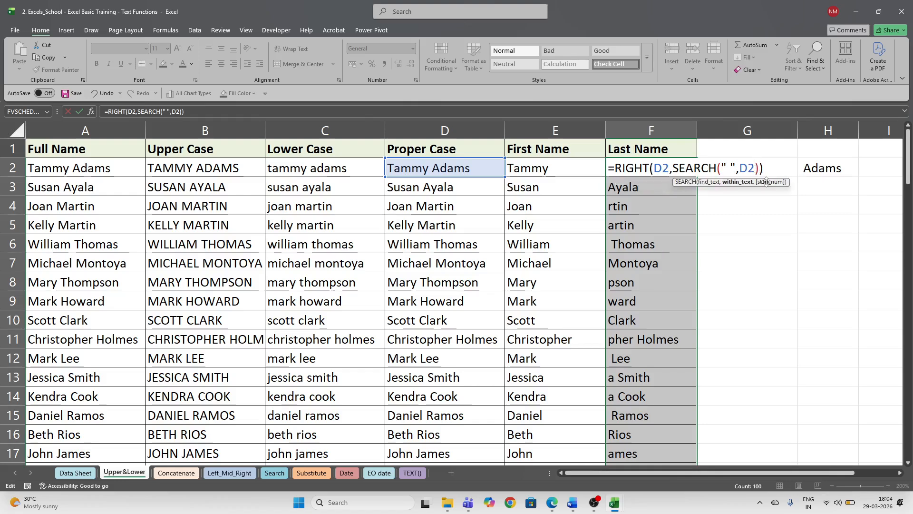
type(",")
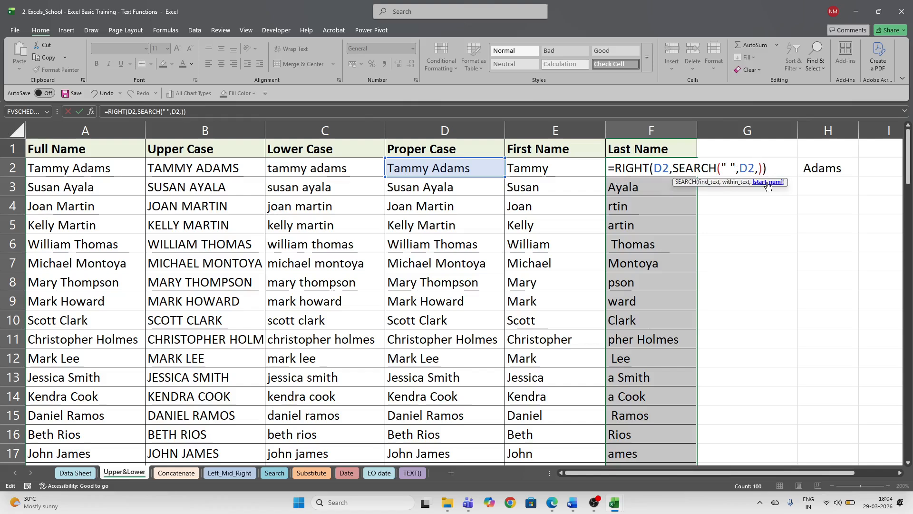
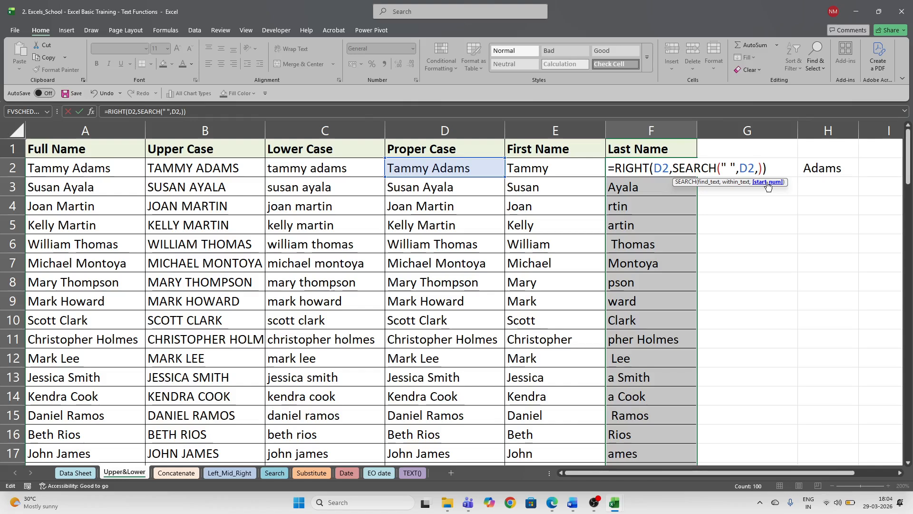
- Correct F2 to =RIGHT(D2,SEARCH(" ",D2)-1), moving the -1 outside SEARCH
key("BackSpace")
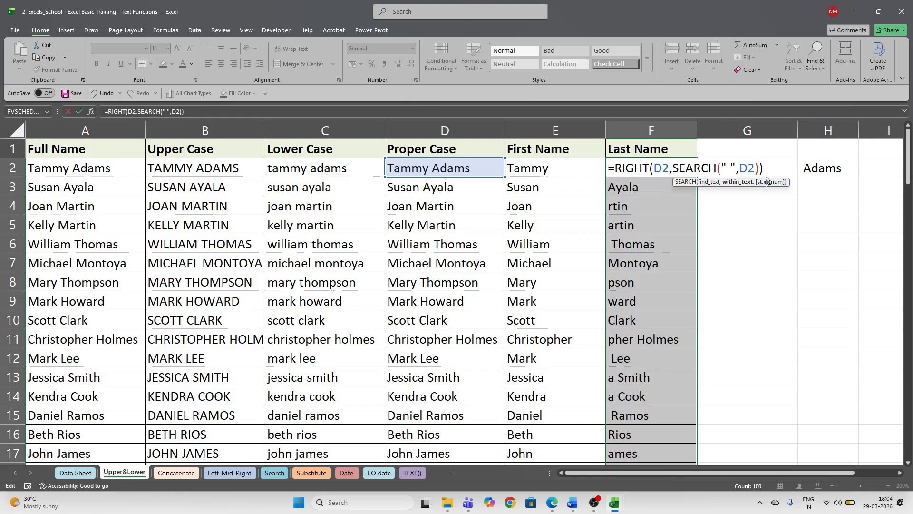
type("-1")
key("BackSpace")
left_click(759, 167)
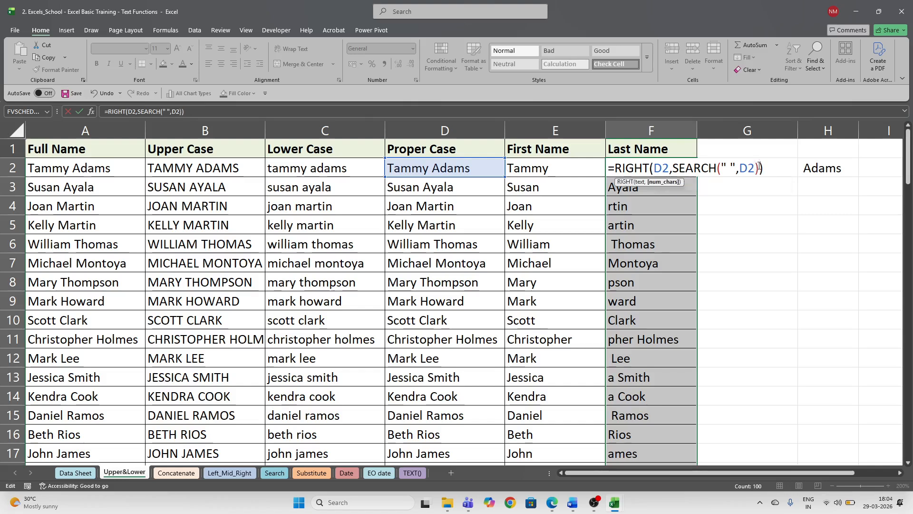
type("-1")
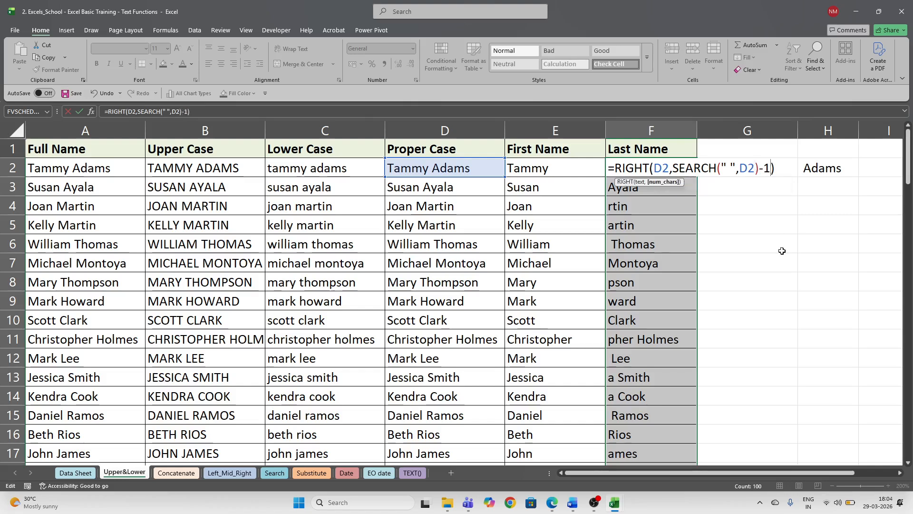
key("ctrl+Return")
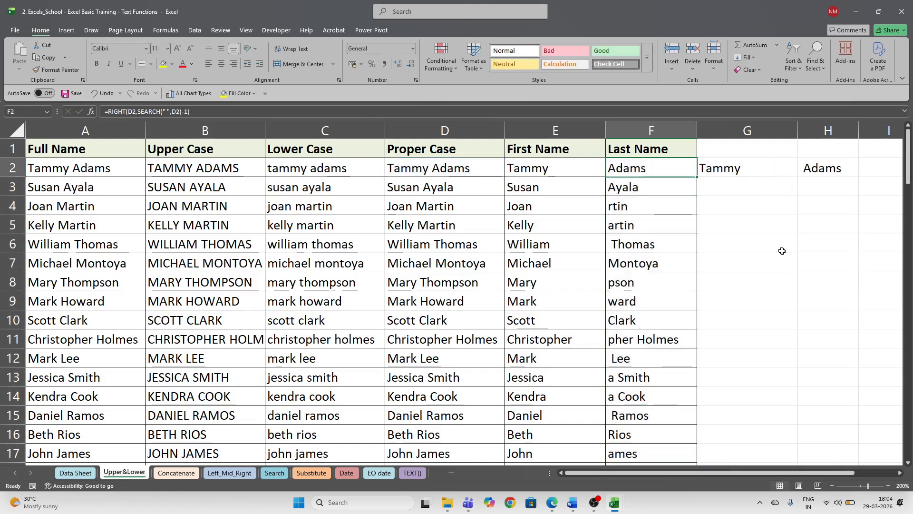
- Fill the Last Name formula down column F and inspect the formulas in F3 and F4
double_click(698, 177)
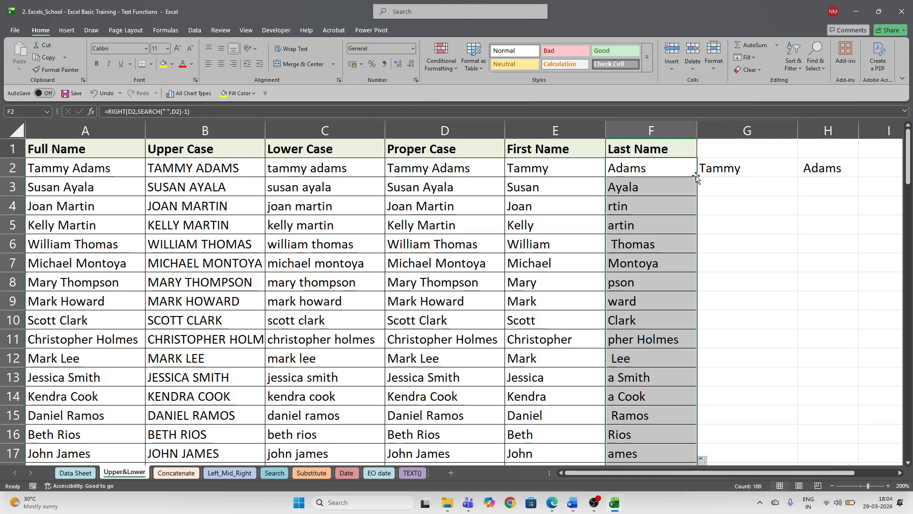
left_click(694, 173)
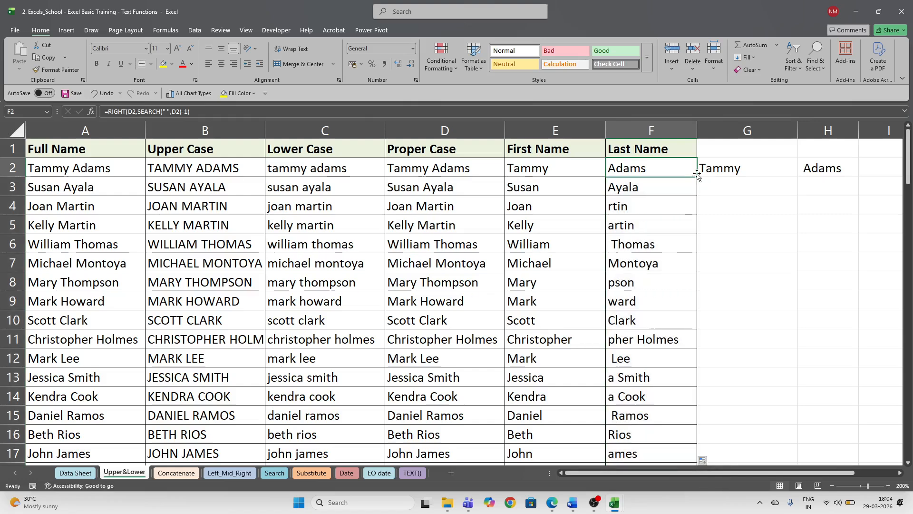
left_click_drag(698, 176, 644, 412)
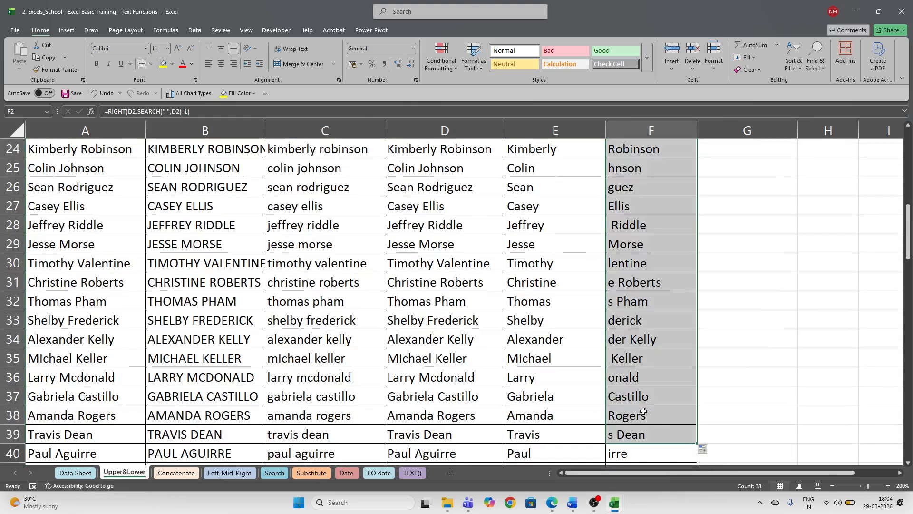
scroll(621, 315, "up", 5)
scroll(628, 190, "up", 3)
left_click(639, 188)
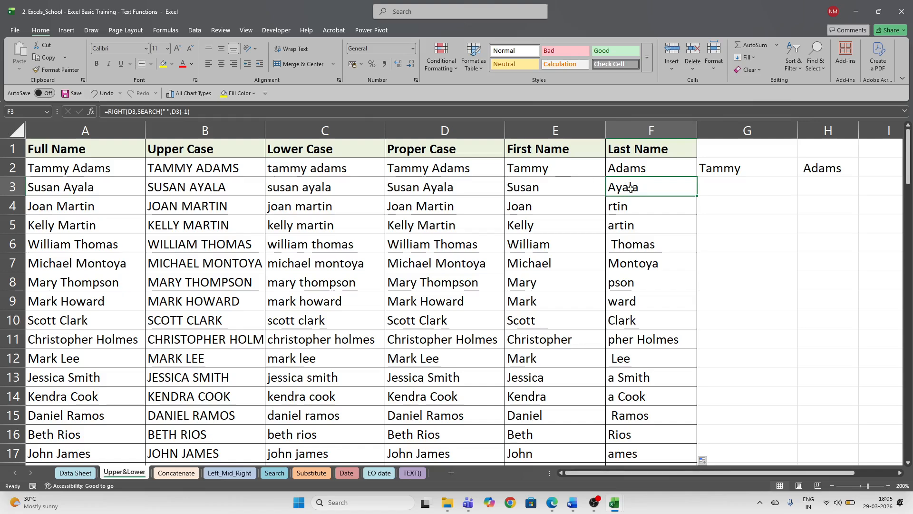
left_click(628, 211)
double_click(628, 212)
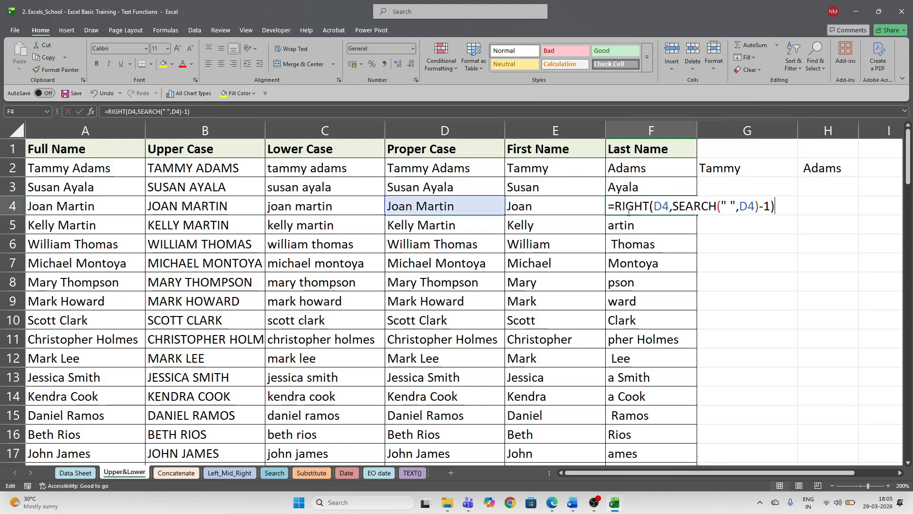
key("Escape")
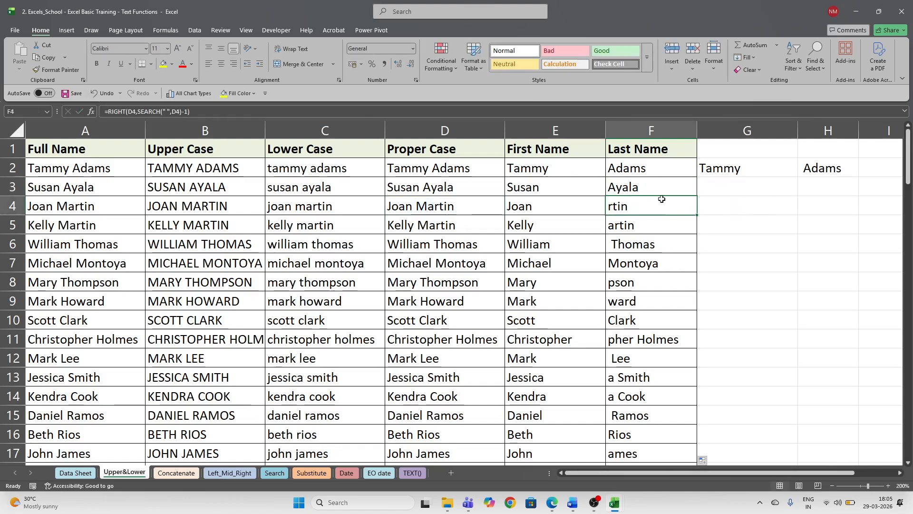
- Remove the -1 from F2's formula, refill column F and check F4
left_click(639, 168)
double_click(640, 168)
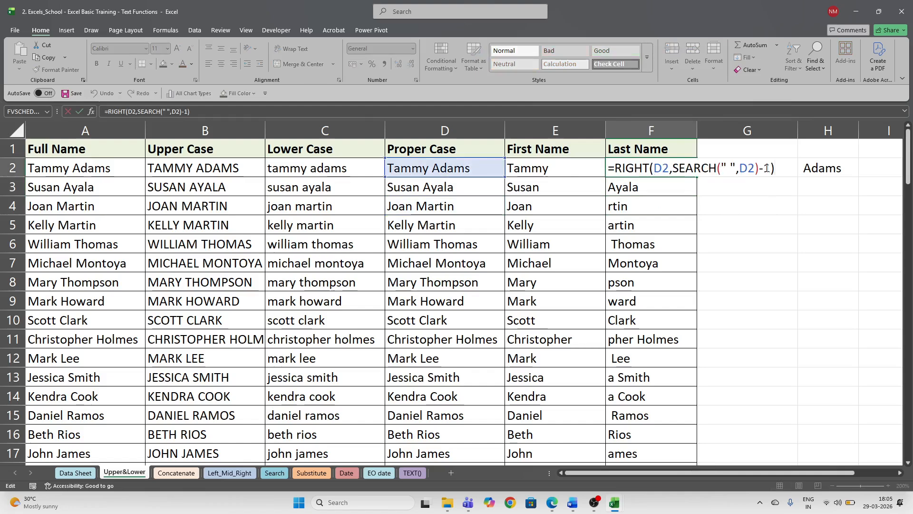
left_click(770, 169)
key("BackSpace")
key("BackSpace")
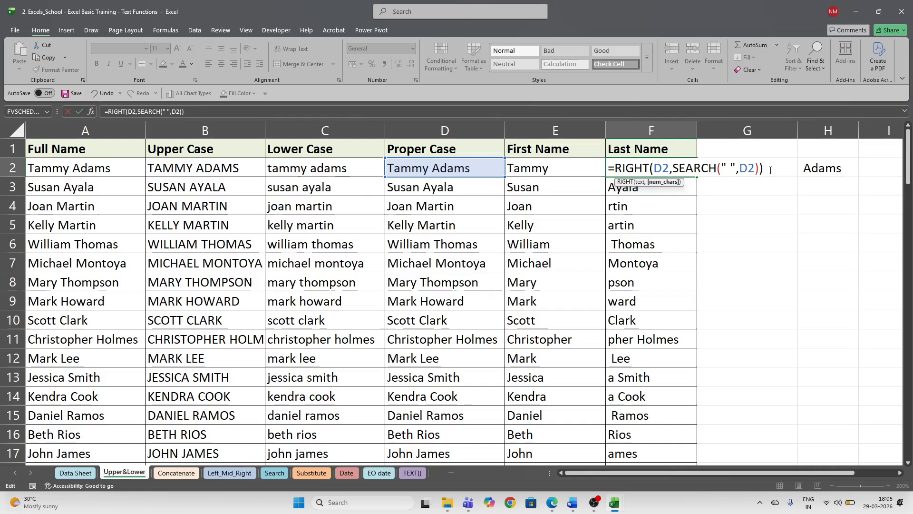
key("Return")
left_click(661, 170)
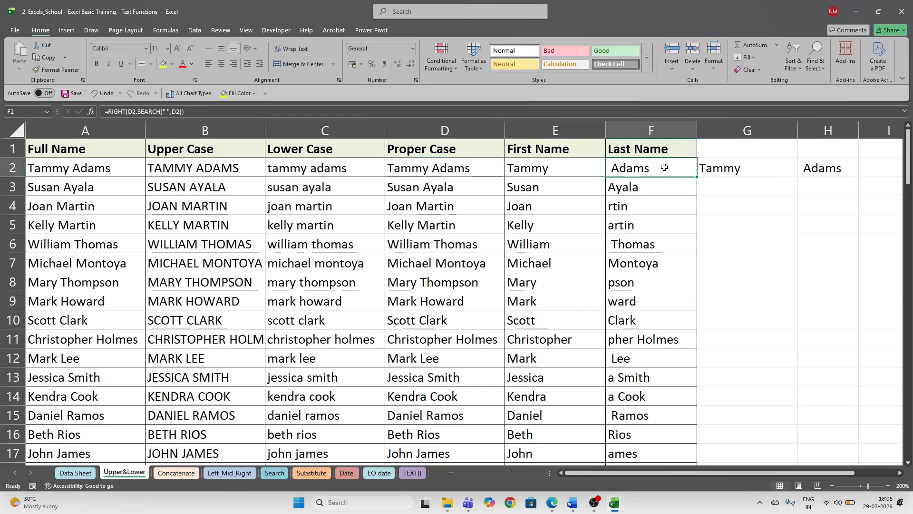
double_click(697, 177)
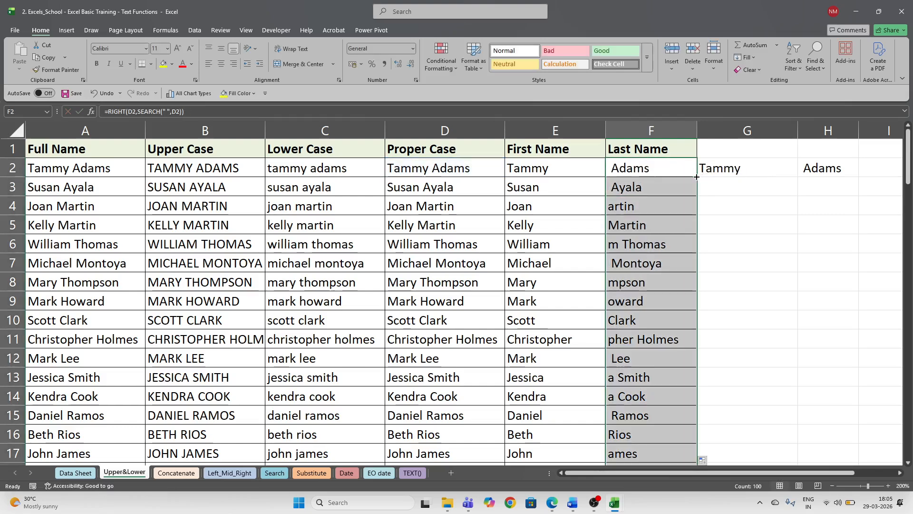
left_click(654, 206)
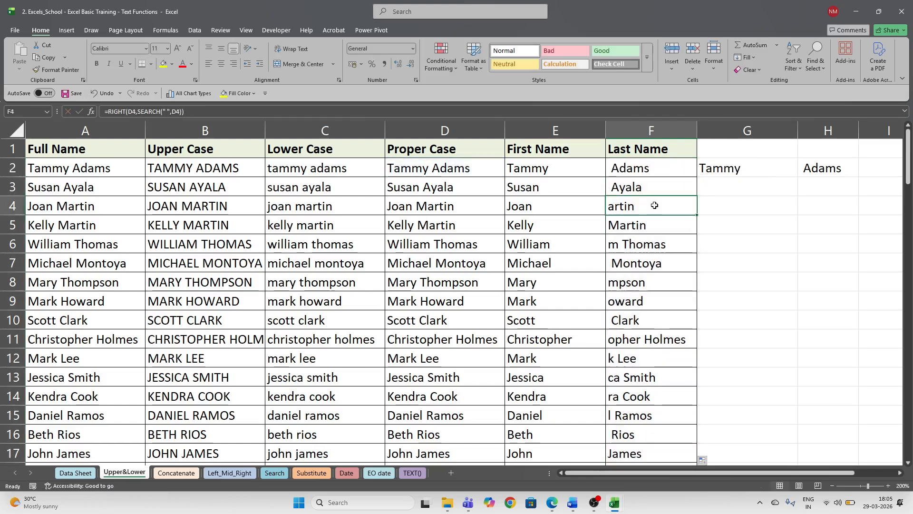
key("Escape")
- Restore the -1 after SEARCH in F2 and fill the corrected formula down column F
left_click(642, 166)
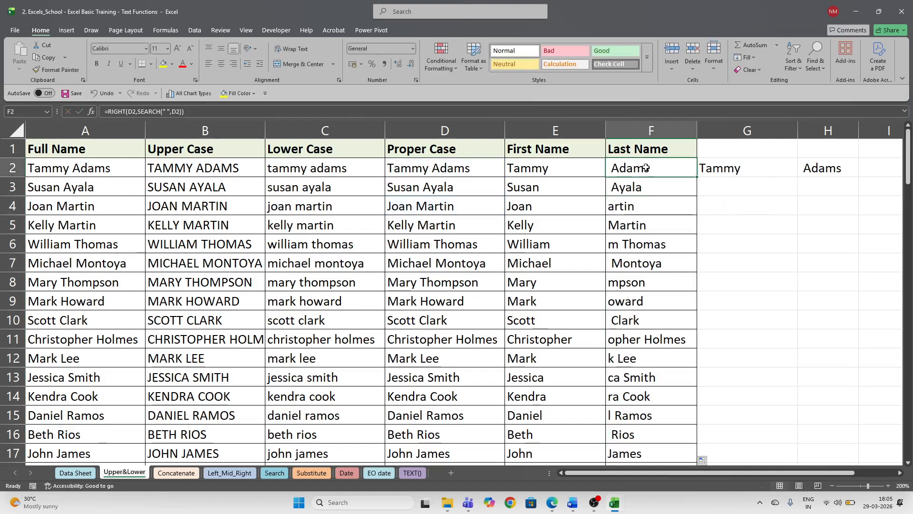
double_click(642, 166)
left_click(756, 168)
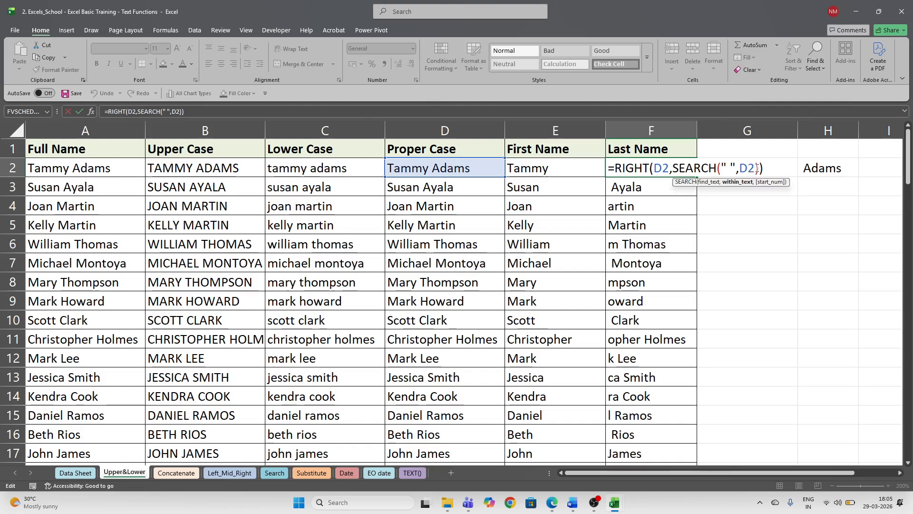
left_click(759, 169)
type("-1")
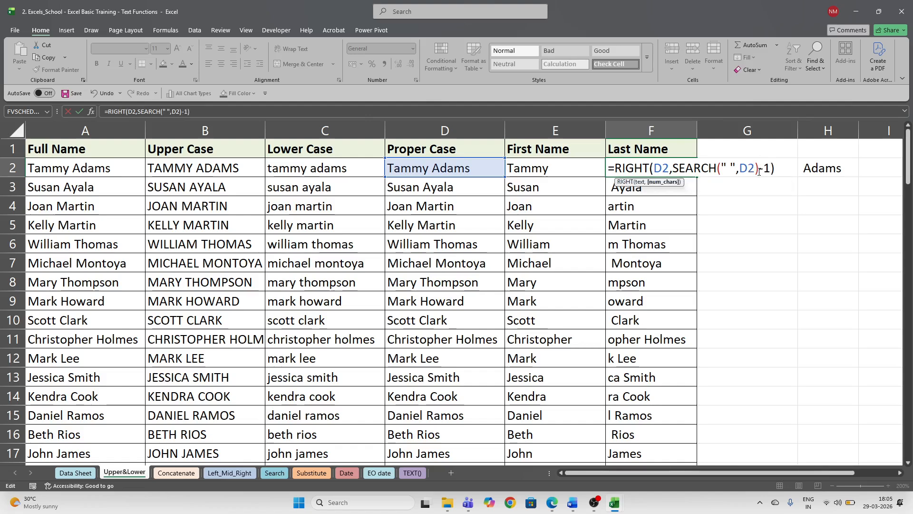
key("ctrl+Return")
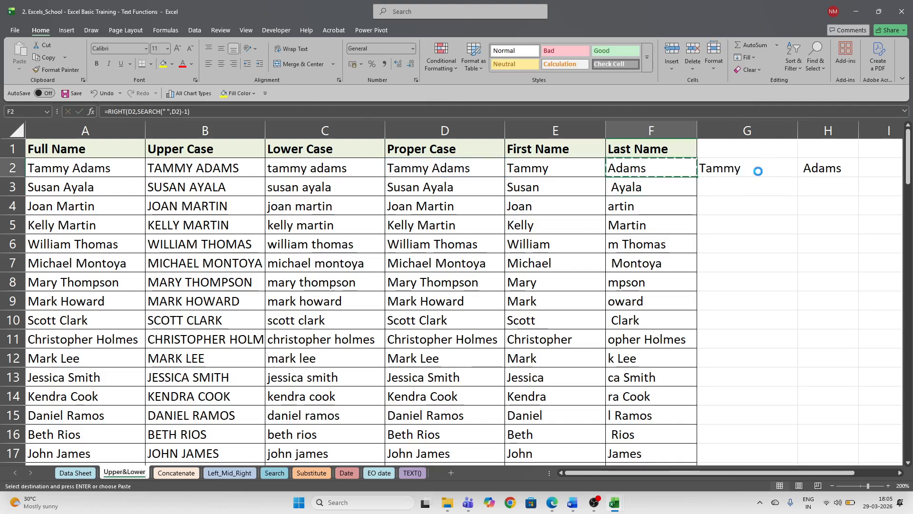
double_click(699, 181)
scroll(689, 238, "down", 10)
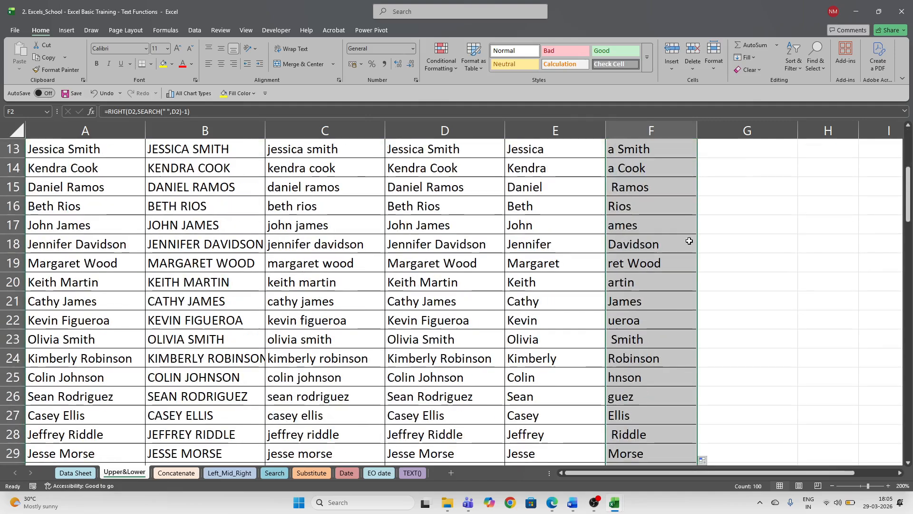
scroll(690, 238, "up", 10)
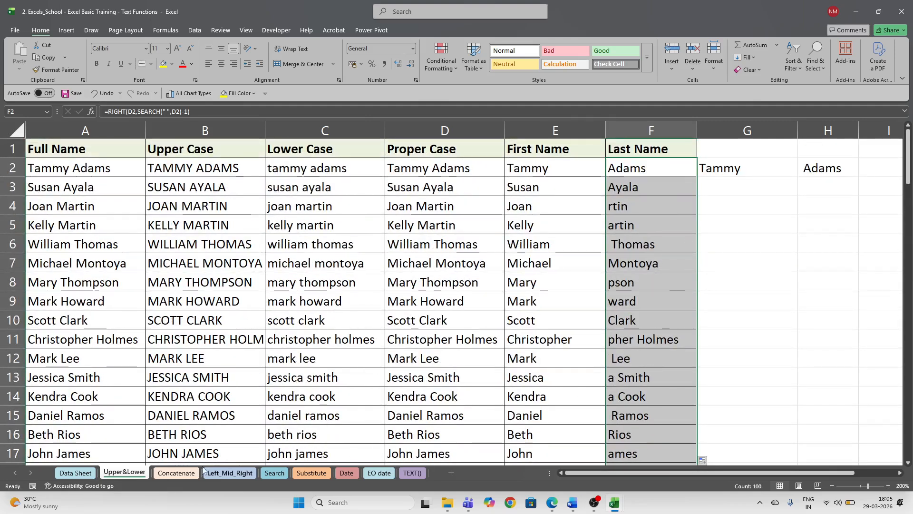
left_click(176, 473)
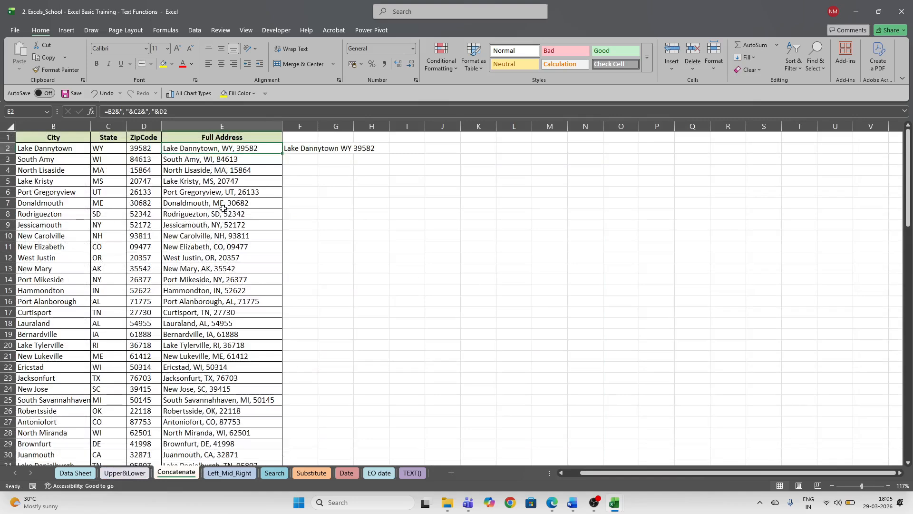
left_click(246, 30)
left_click(338, 56)
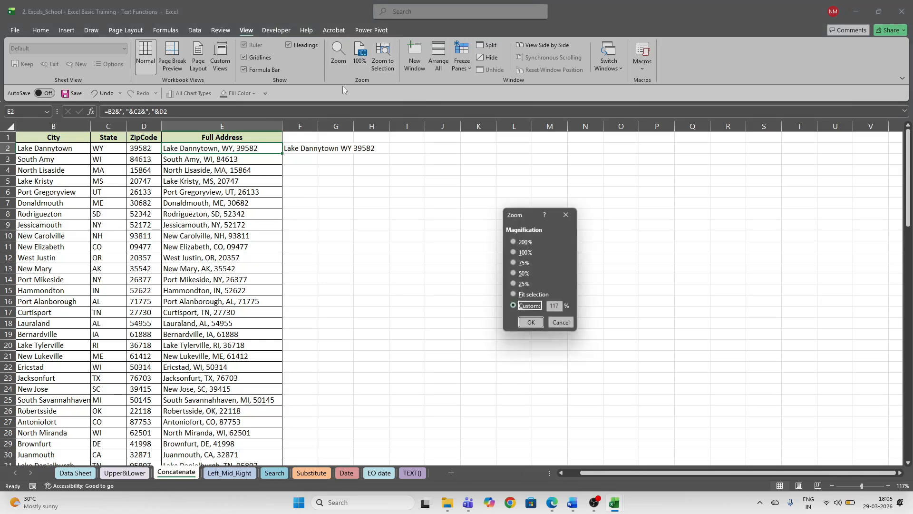
left_click(513, 243)
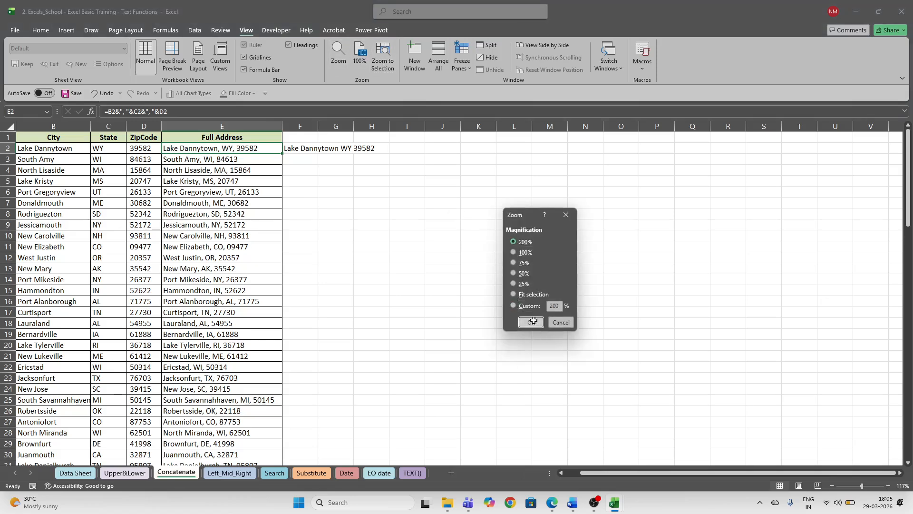
left_click(531, 322)
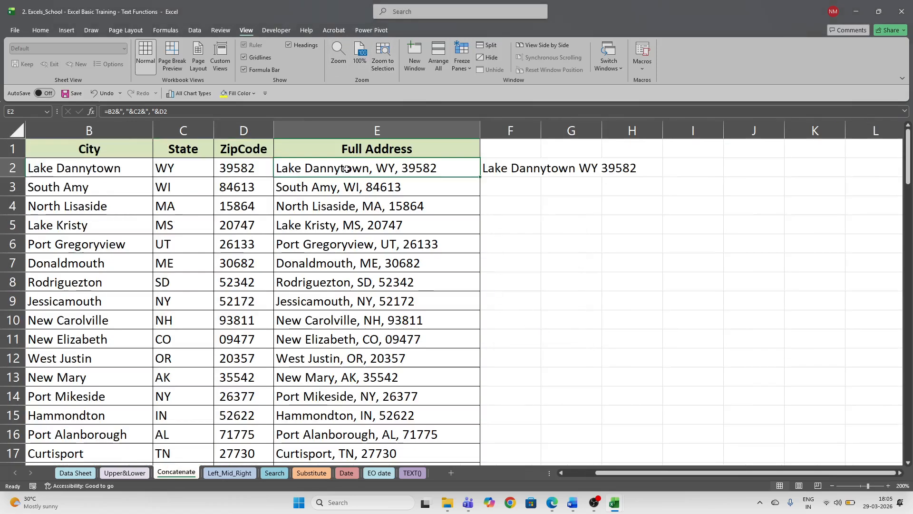
key("ctrl+shift+Down")
key("Delete")
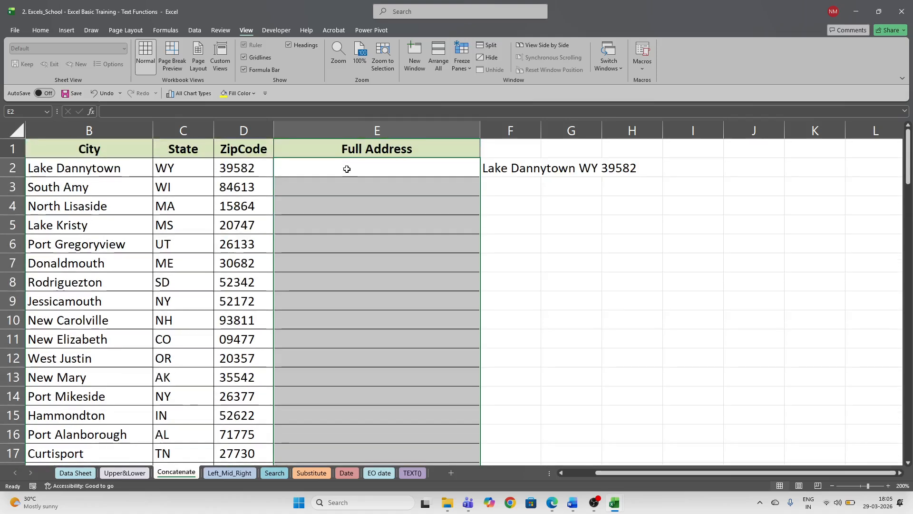
key("Up")
left_click(347, 169)
key("Left")
key("Left")
key("Left")
key("Left")
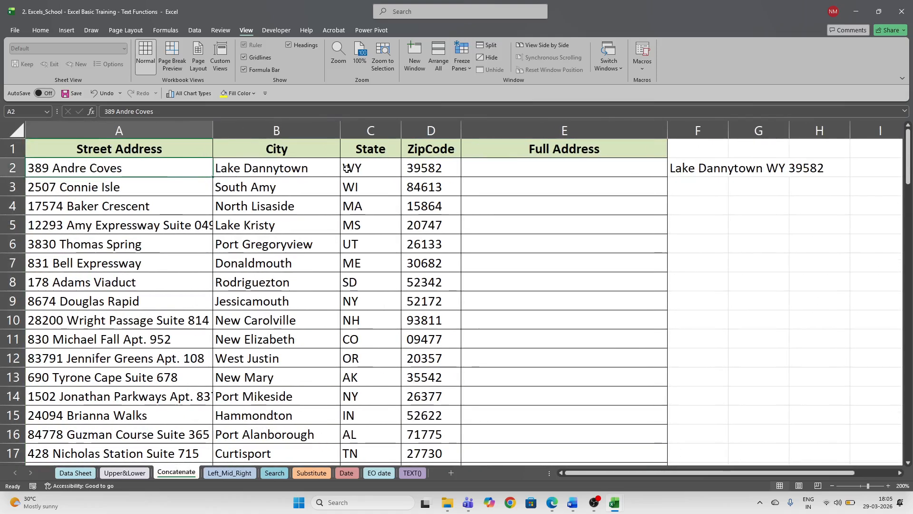
key("Right")
key("Right")
key("Right")
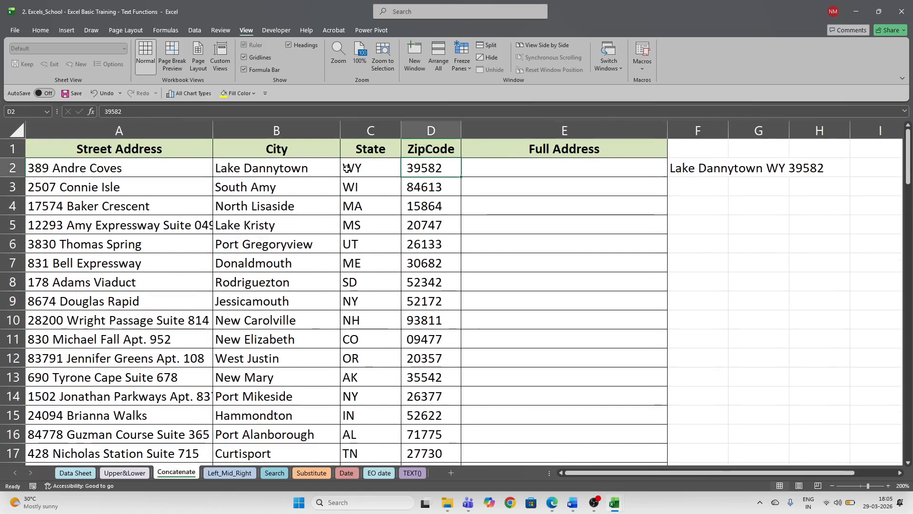
key("Right")
key("Right")
key("Left")
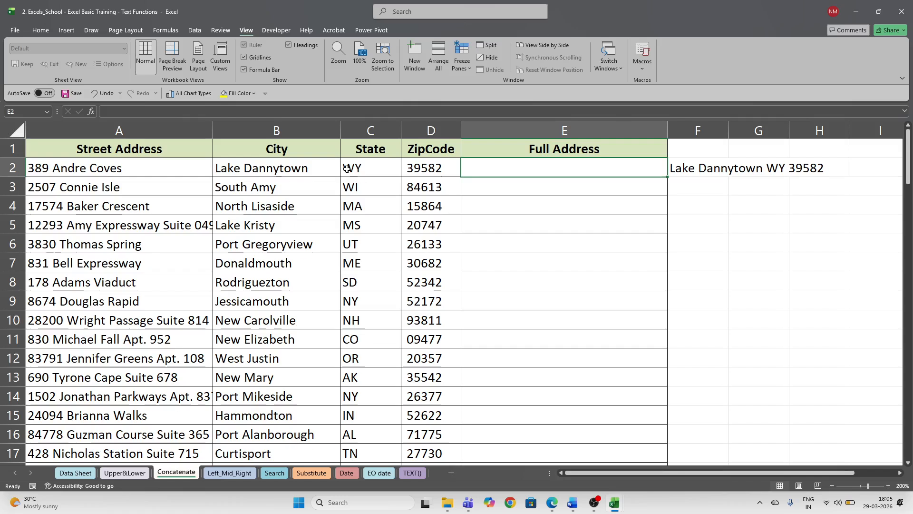
left_click(93, 168)
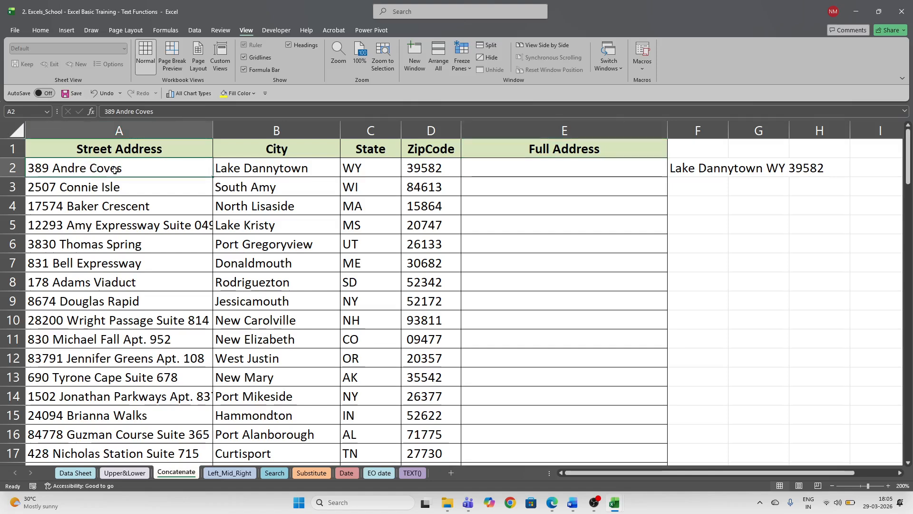
left_click(109, 131)
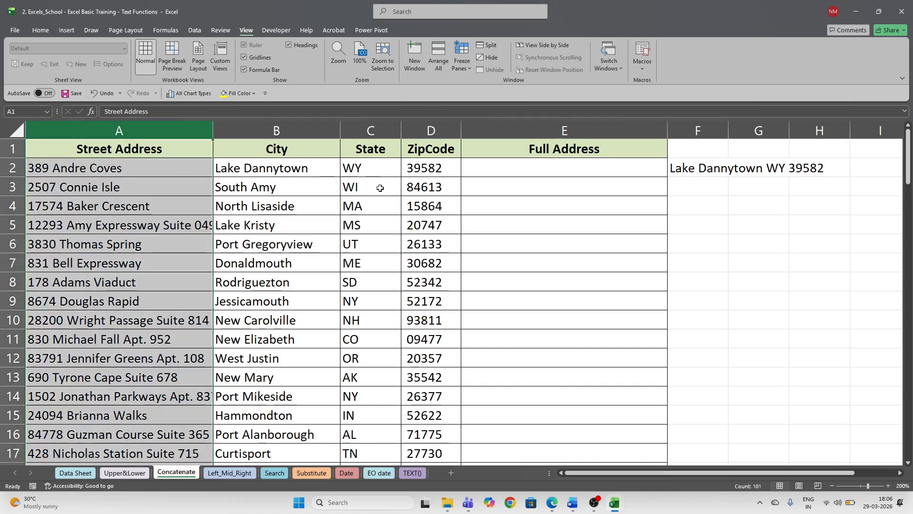
left_click(276, 130)
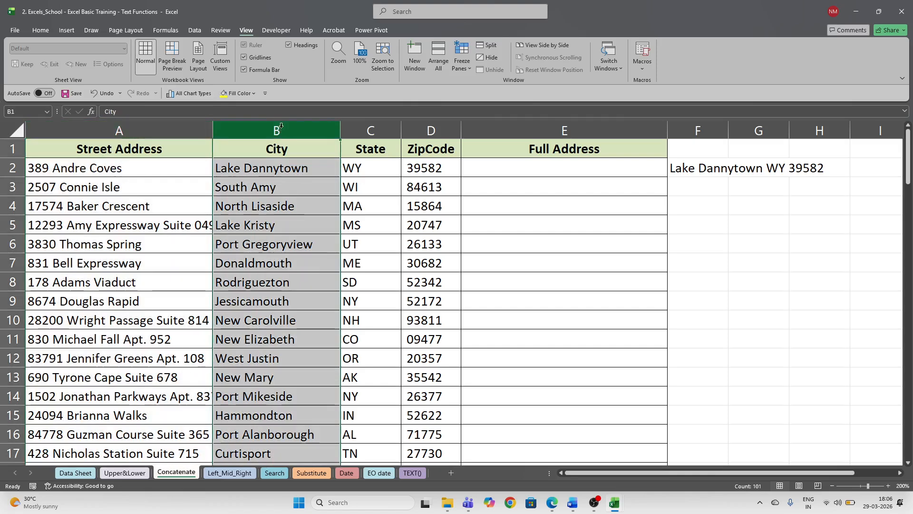
left_click(369, 129)
left_click(426, 124)
left_click(518, 166)
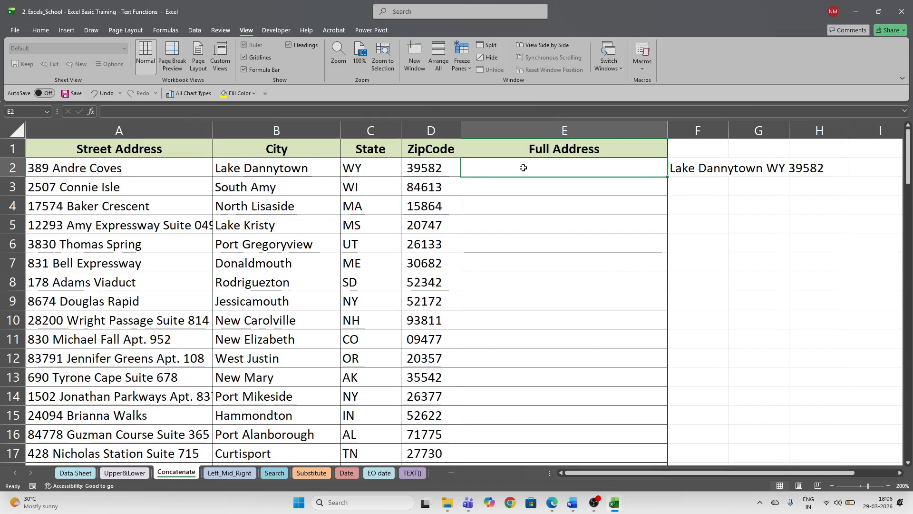
type("=")
- Enter =A2&B2&C2&D2 in E2 to join street, city, state and zip code
key("Left")
key("Left")
key("Left")
key("Left")
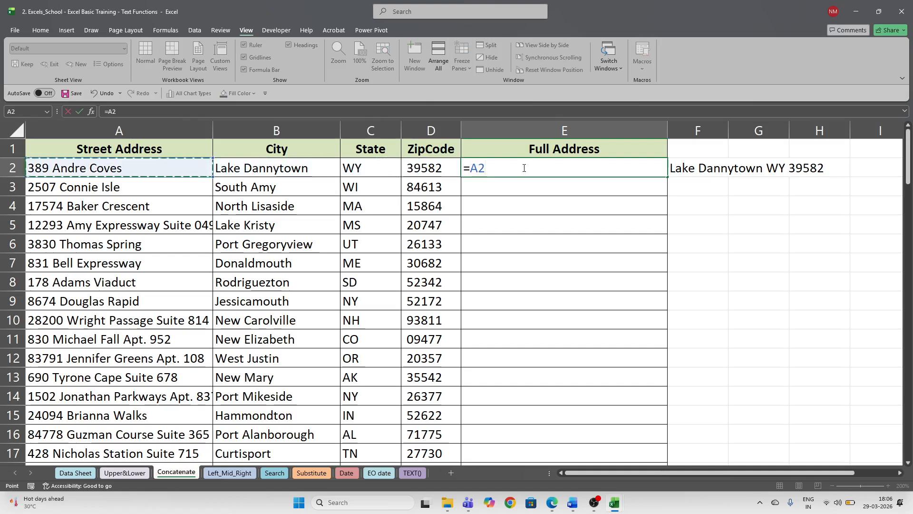
type("&")
key("Left")
key("Left")
key("Left")
key("Left")
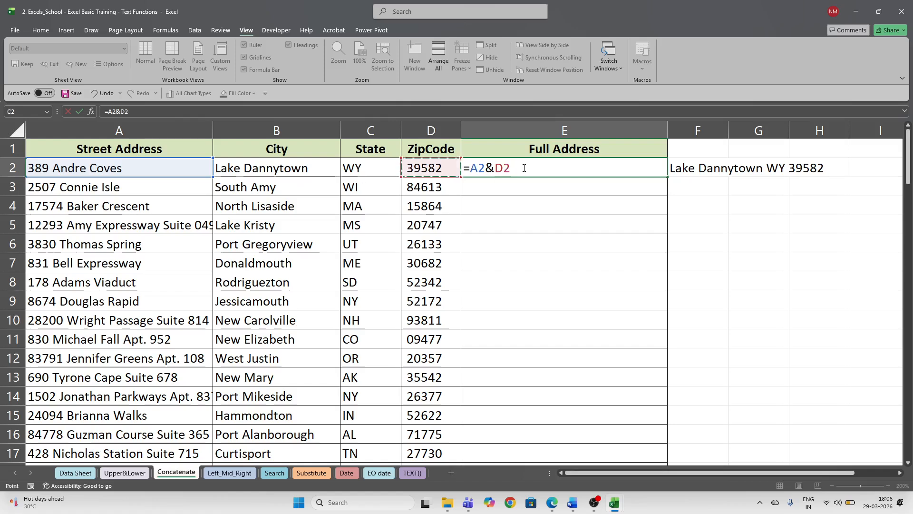
key("Right")
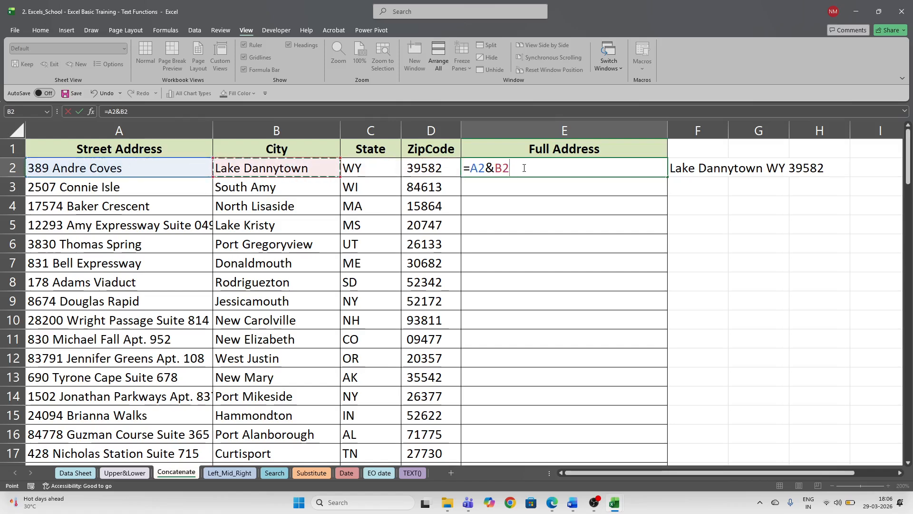
type("&")
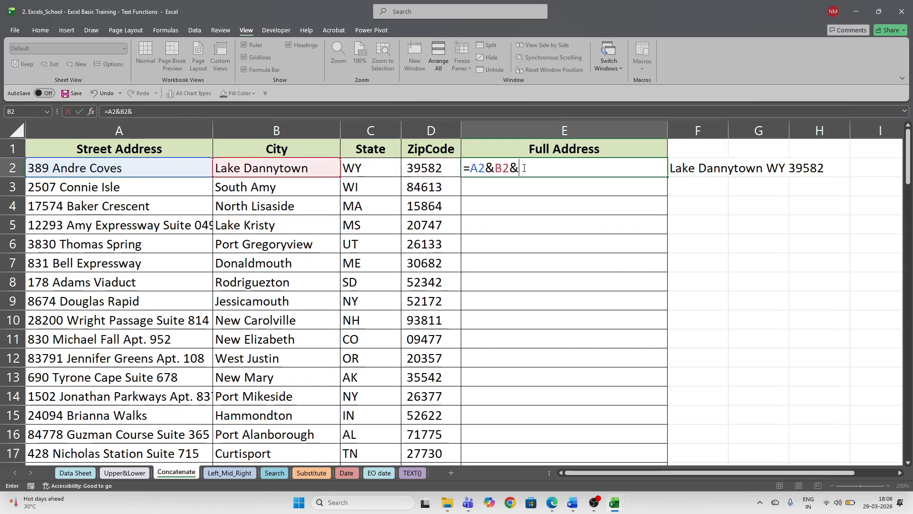
key("Left")
key("Left")
type("&")
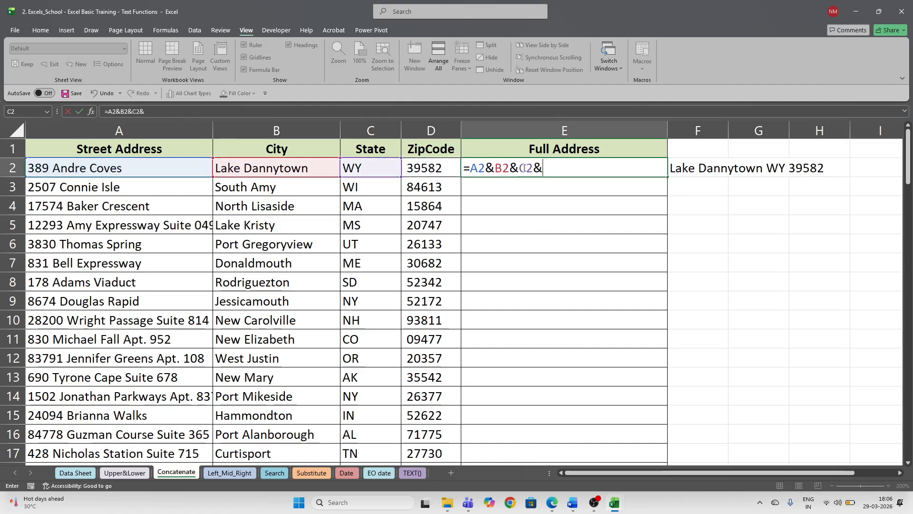
key("Left")
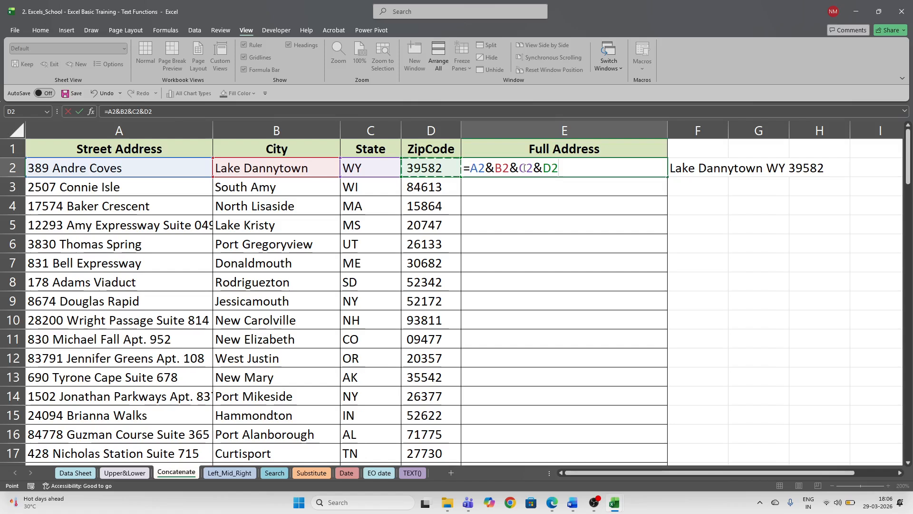
key("Return")
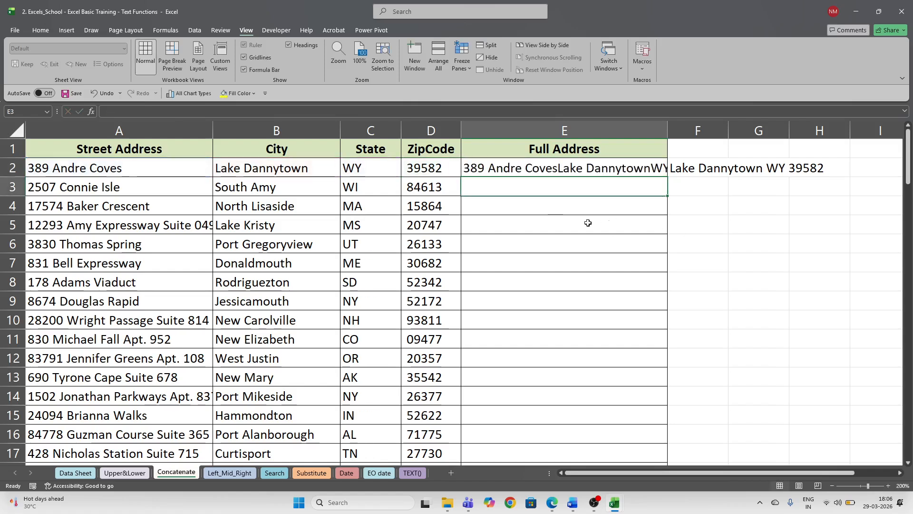
left_click(525, 167)
- Widen column E and insert " " spacers between the address parts in E2's formula
left_click_drag(670, 125, 743, 125)
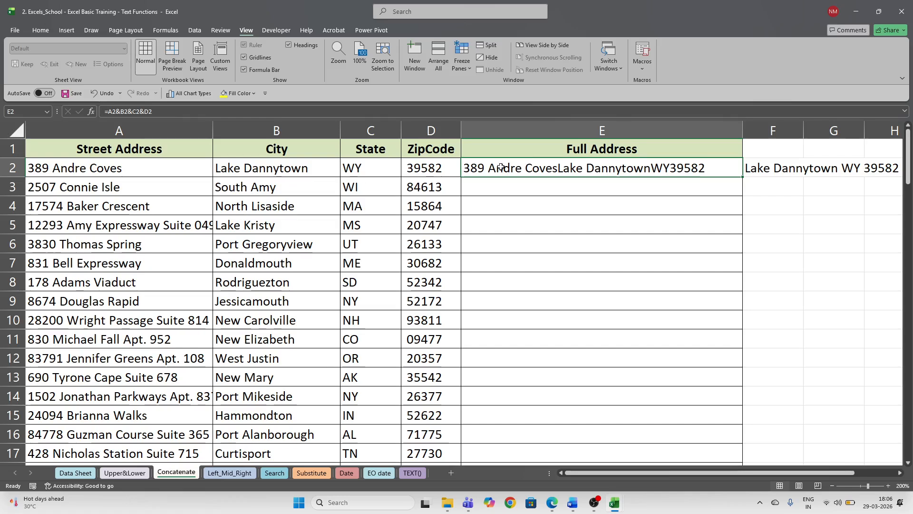
key("F2")
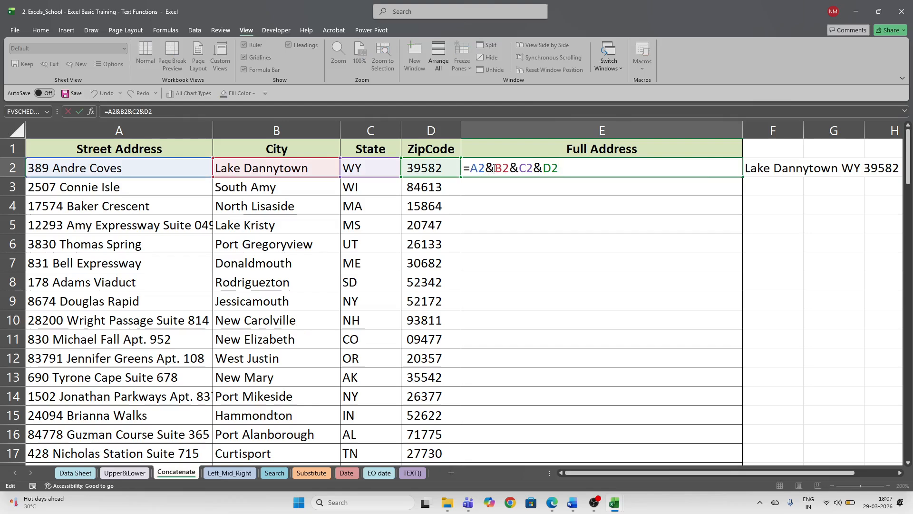
left_click(495, 168)
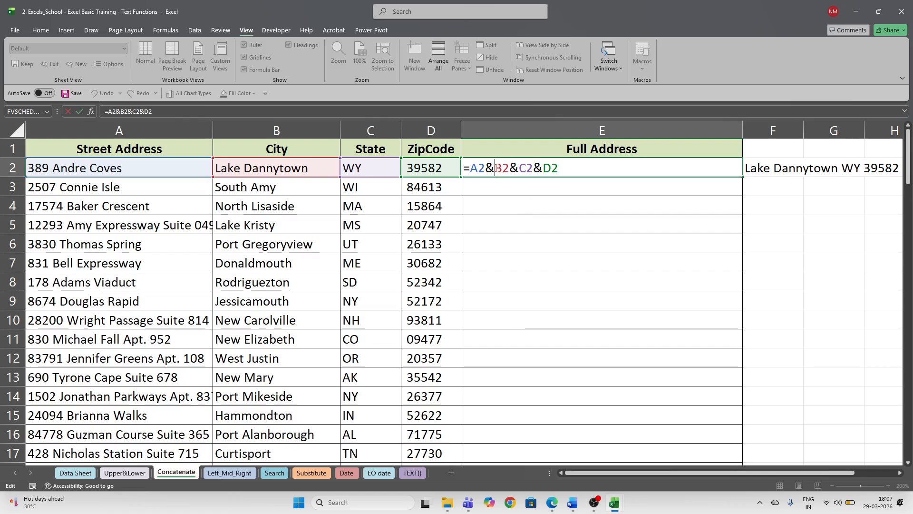
type("\"")
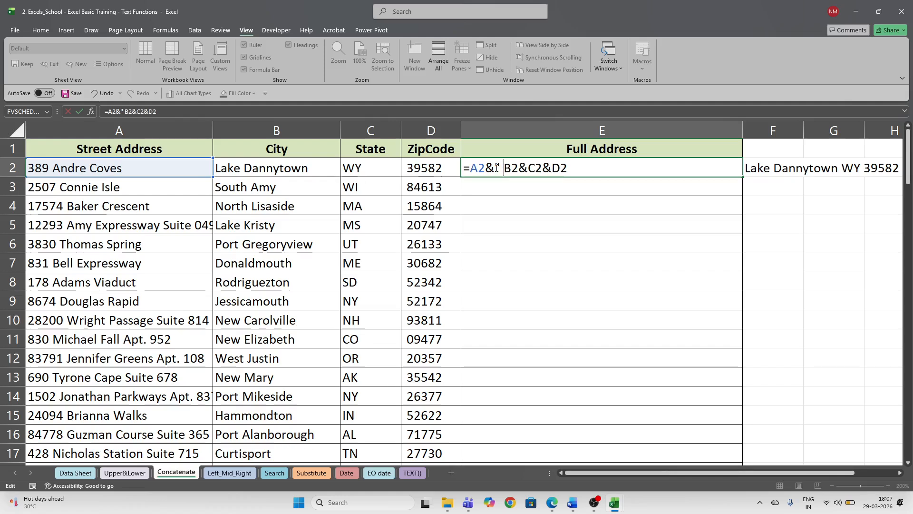
type(" \"")
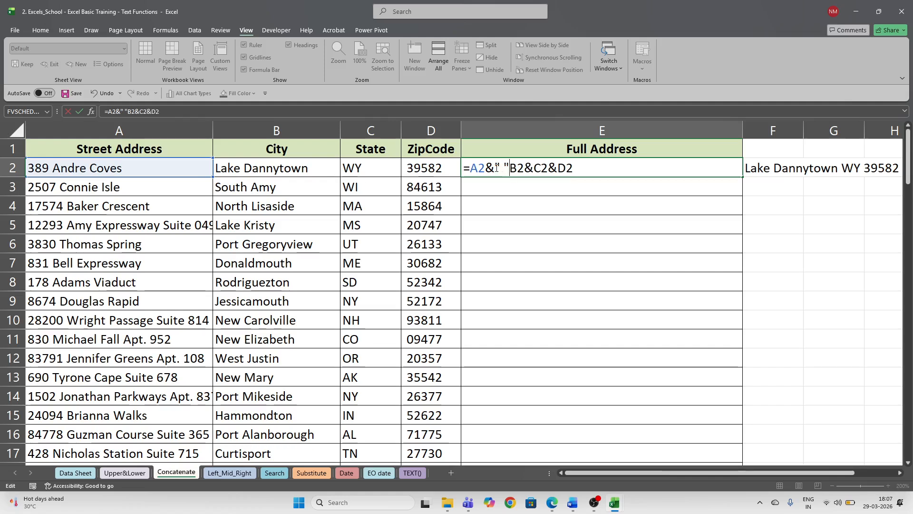
type("&B2")
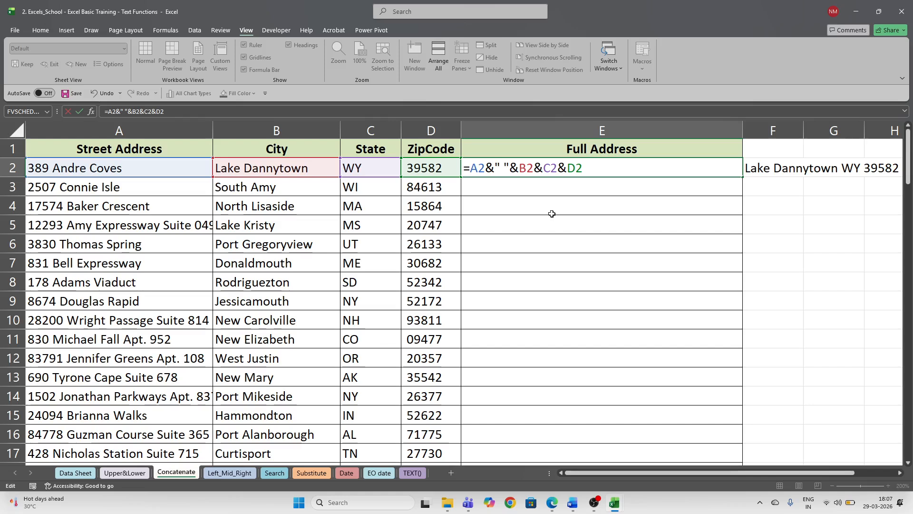
type("\" \"")
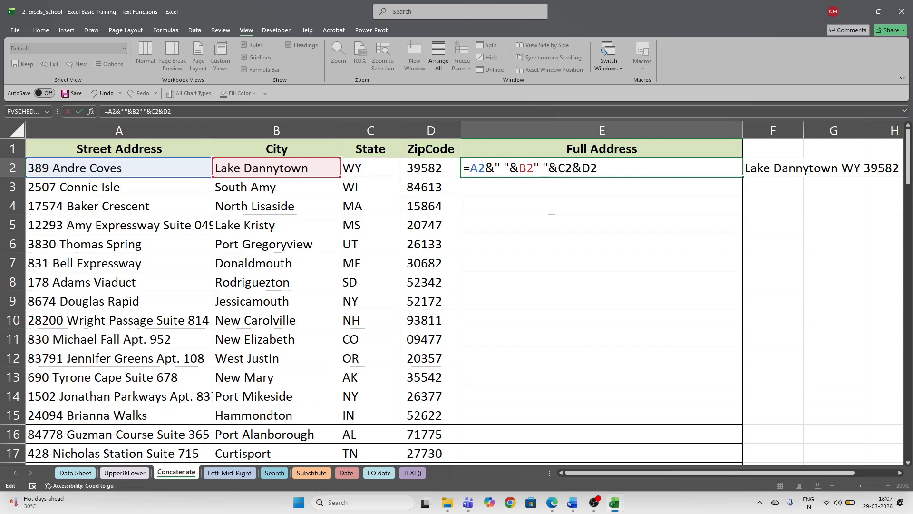
key("Right")
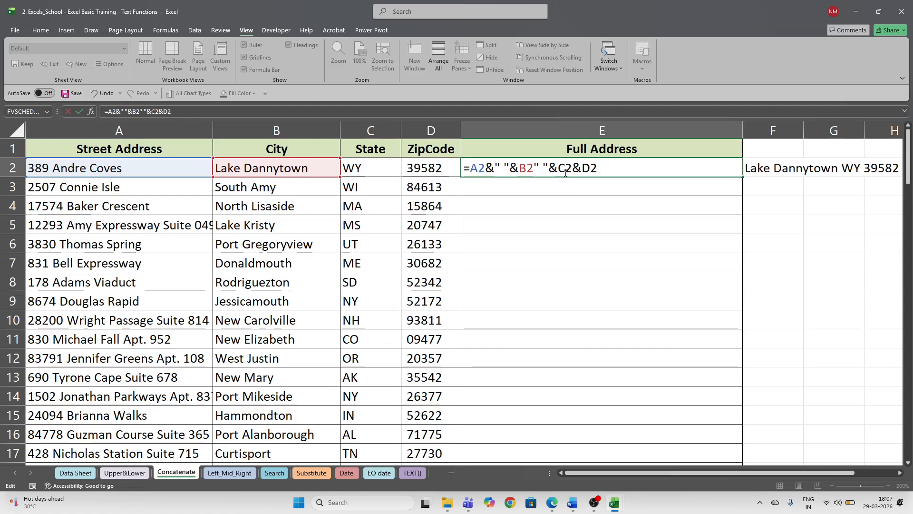
key("Right")
key("Right")
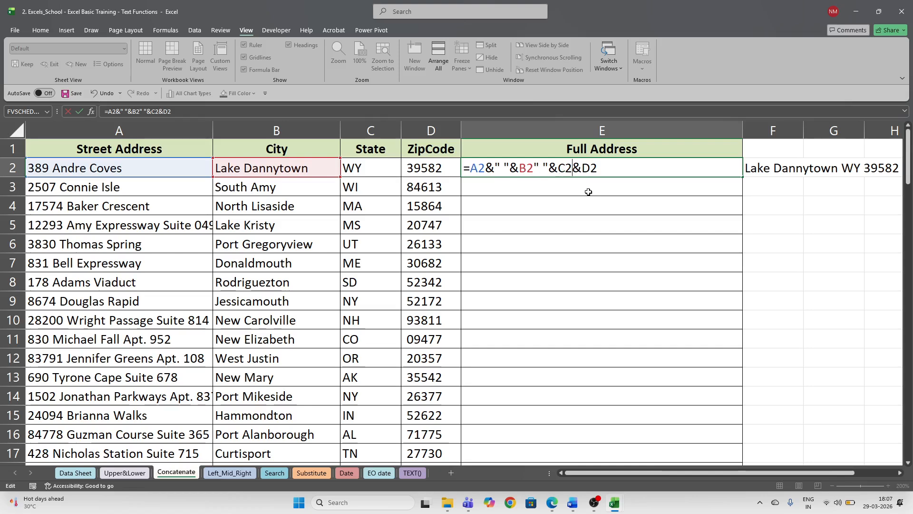
type("\" \"")
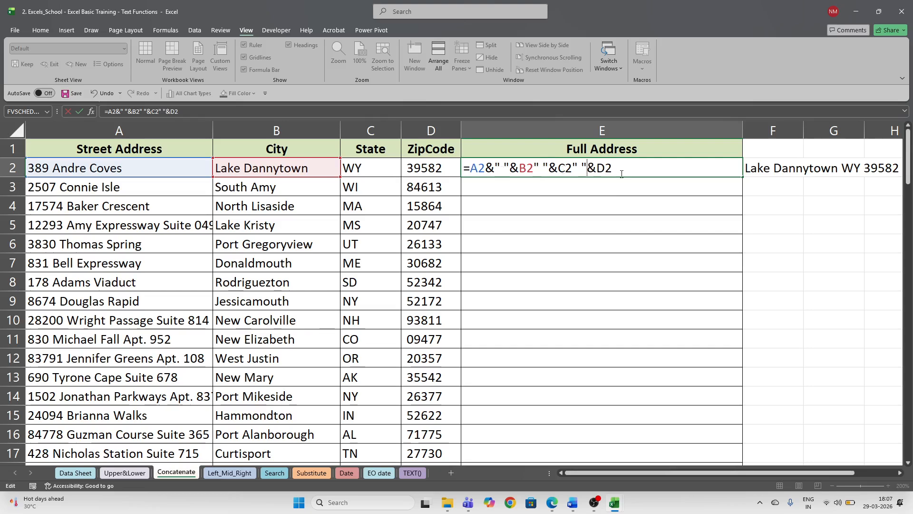
key("Return")
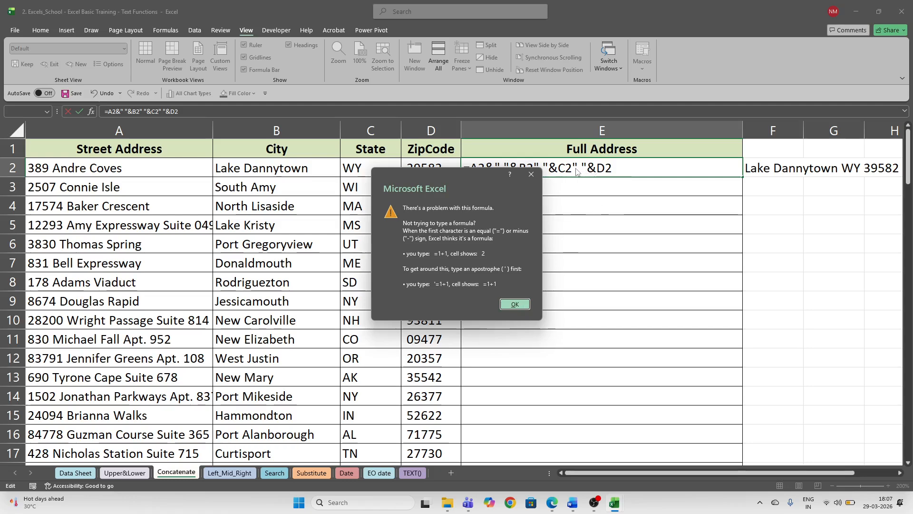
- Fix the formula error by adding the missing & joins, giving =A2&" "&B2&" "&C2&" "&D2
left_click(515, 305)
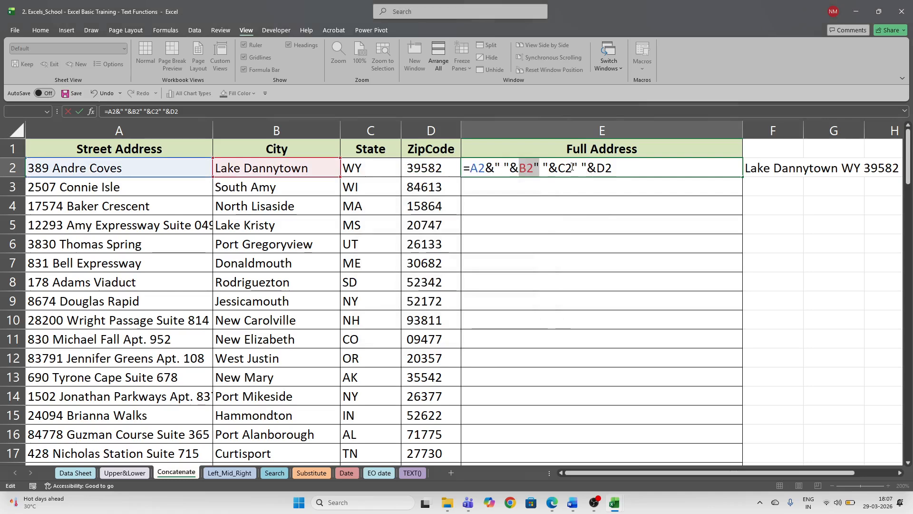
type("&")
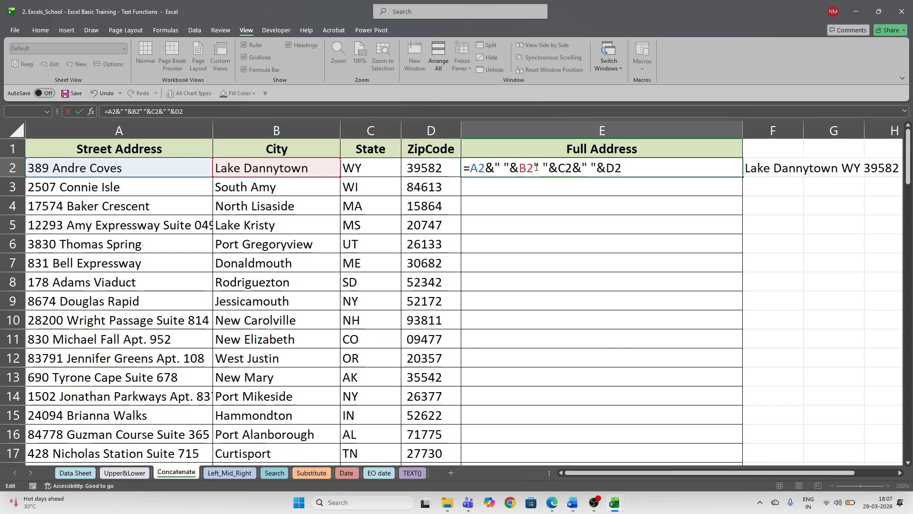
key("Left")
key("Left")
key("Left")
key("Left")
key("Left")
key("Left")
key("Left")
type("&")
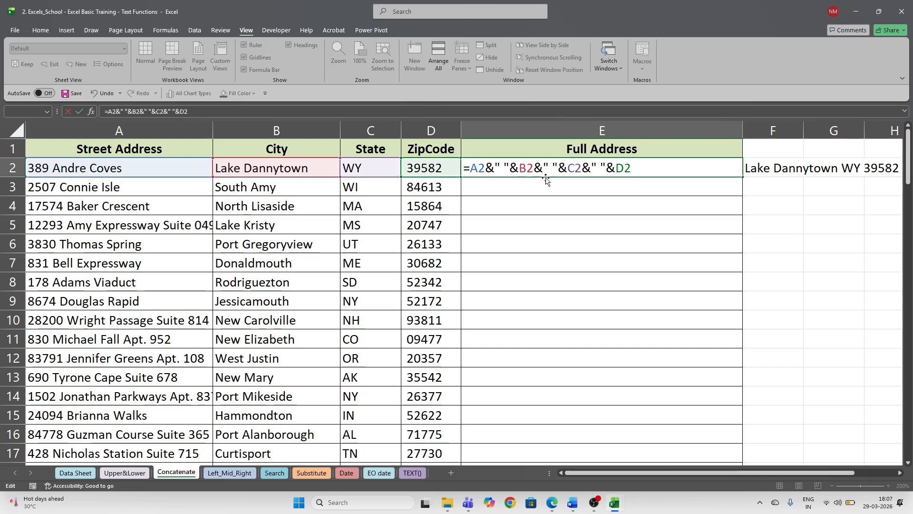
key("Return")
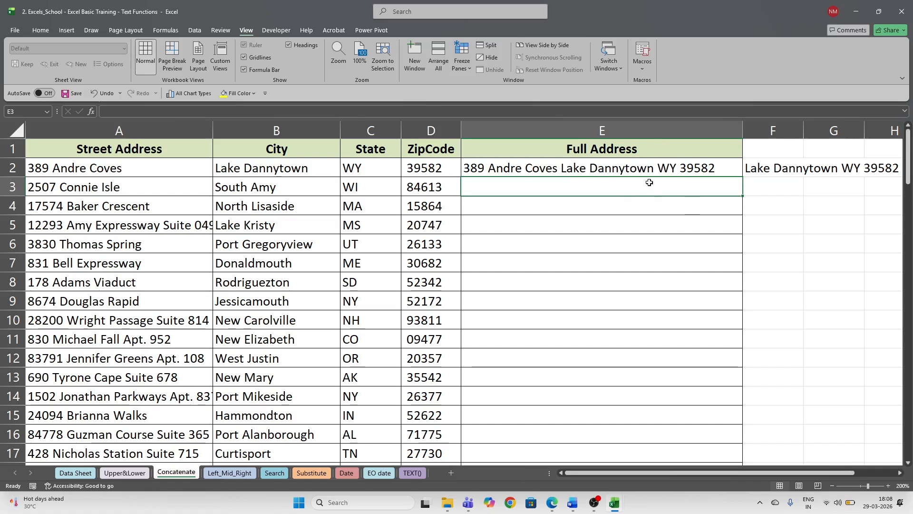
left_click(514, 171)
double_click(516, 171)
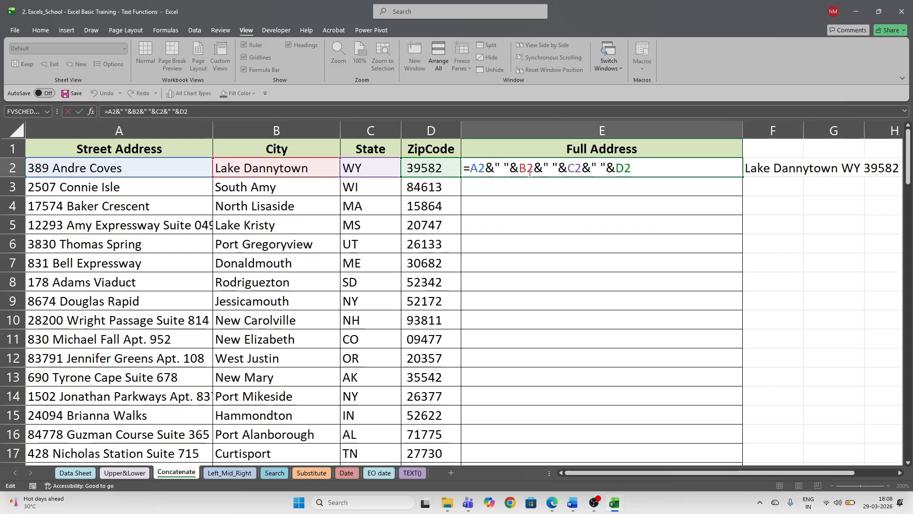
key("Return")
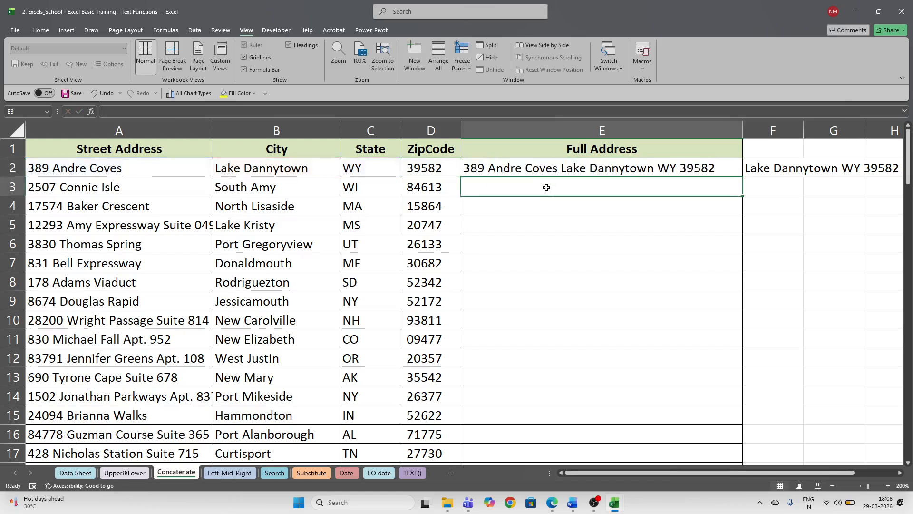
left_click(647, 163)
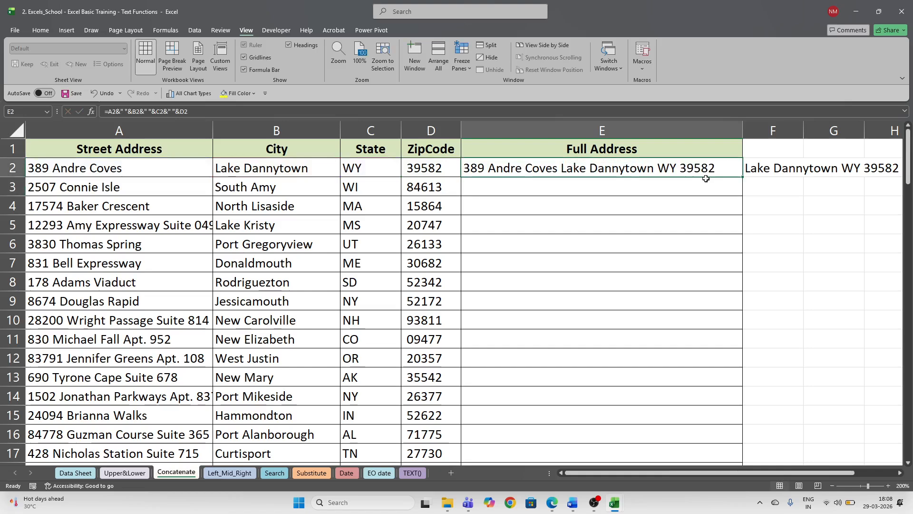
double_click(743, 177)
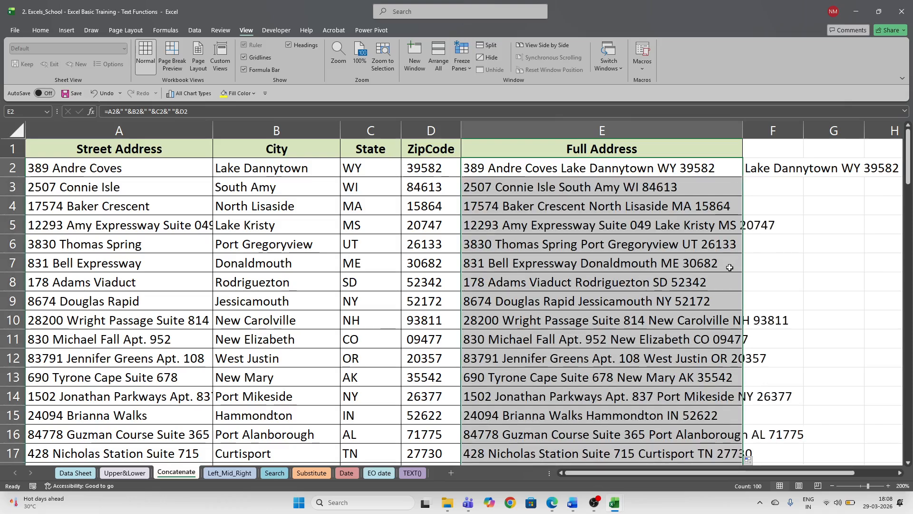
scroll(730, 267, "down", 10)
scroll(709, 276, "up", 10)
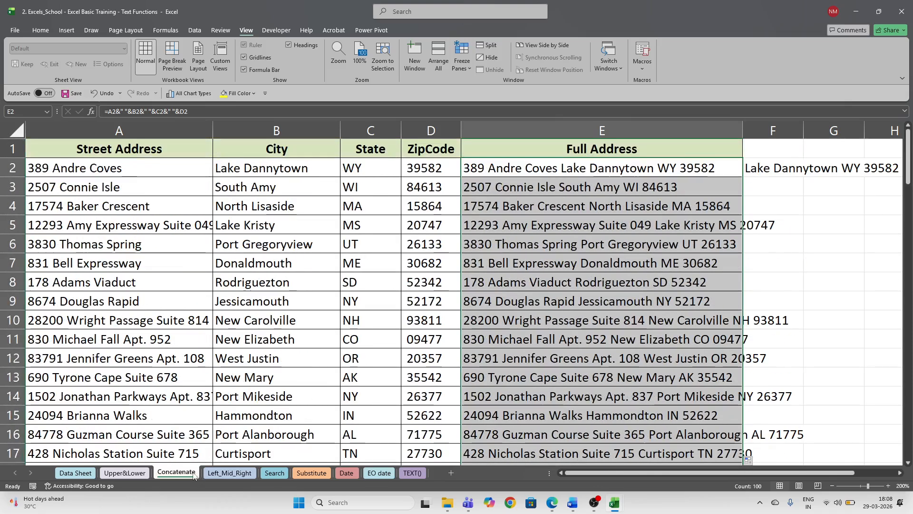
- Switch to the Left_Mid_Right sheet, check the Area Code formula, and zoom to 200%
left_click(222, 472)
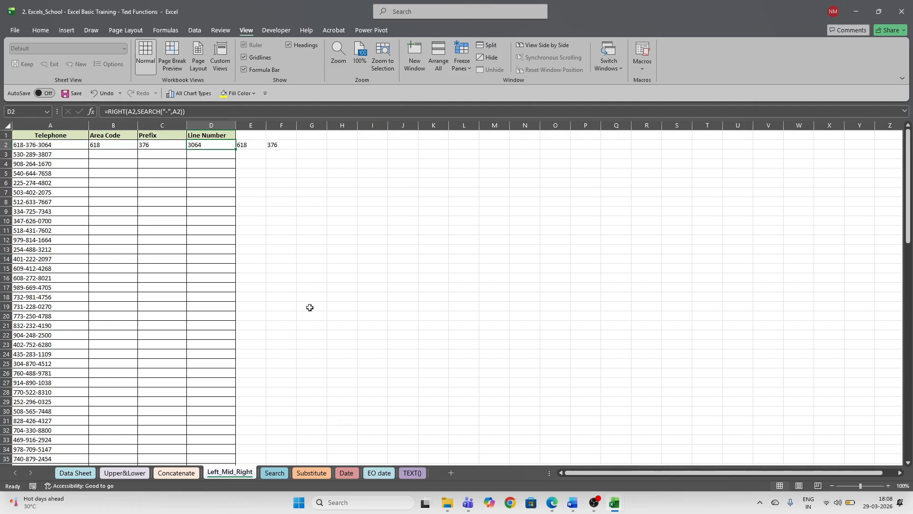
left_click(111, 145)
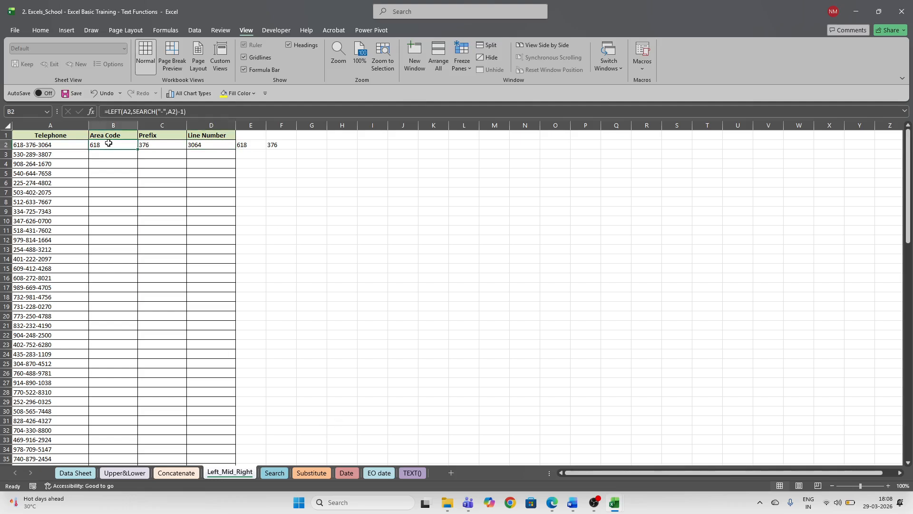
left_click(102, 153)
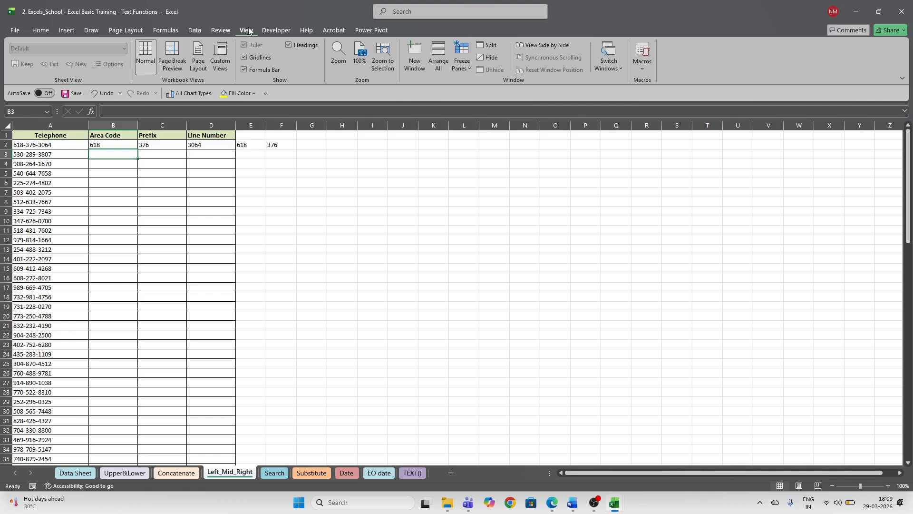
left_click(338, 54)
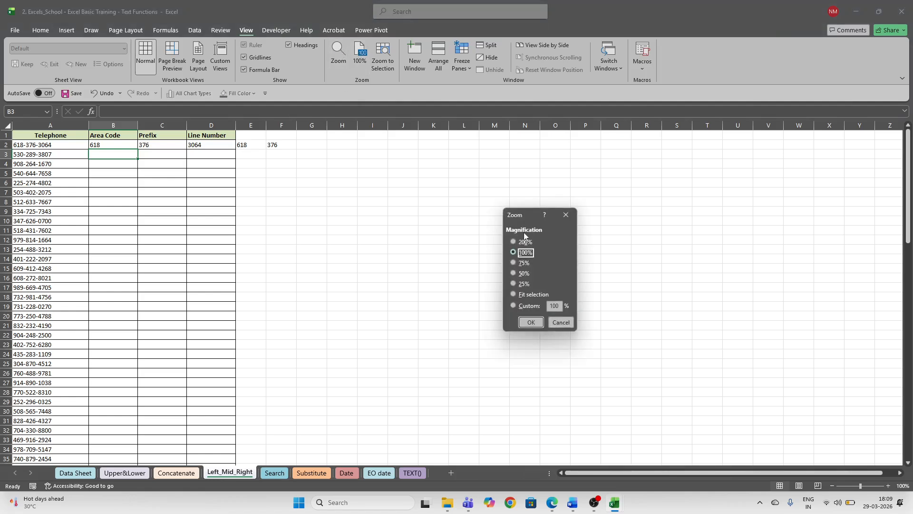
left_click(518, 242)
left_click(531, 322)
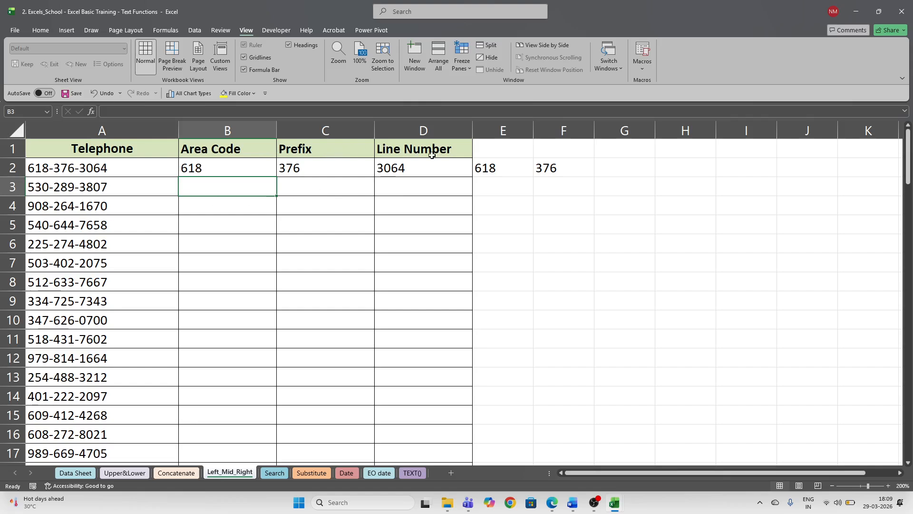
left_click(225, 171)
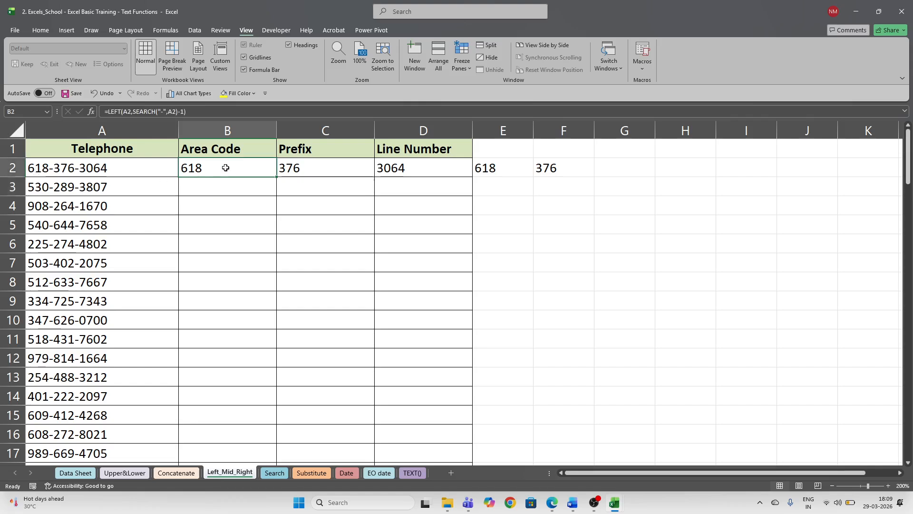
left_click(225, 193)
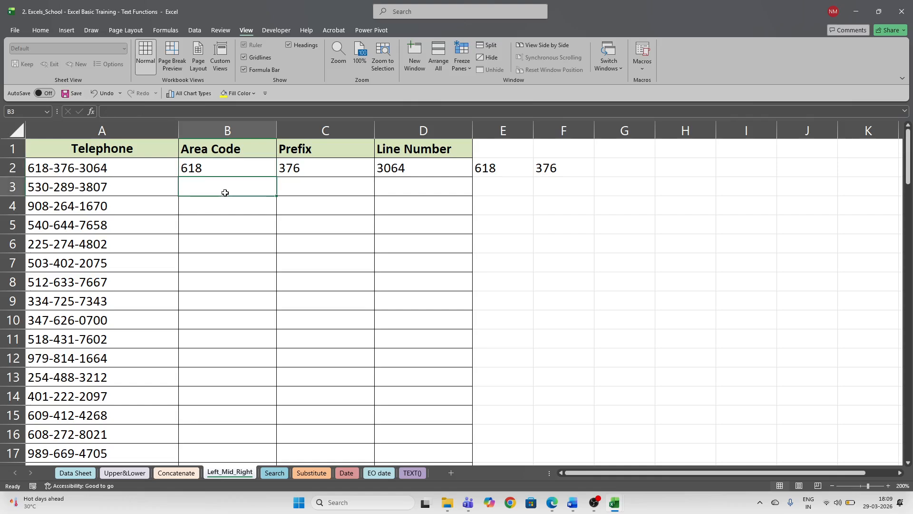
type("=left")
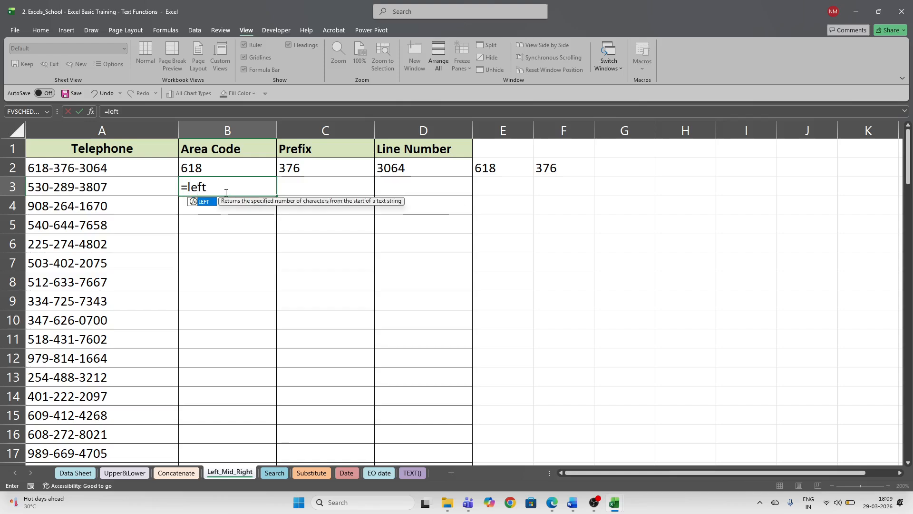
key("Tab")
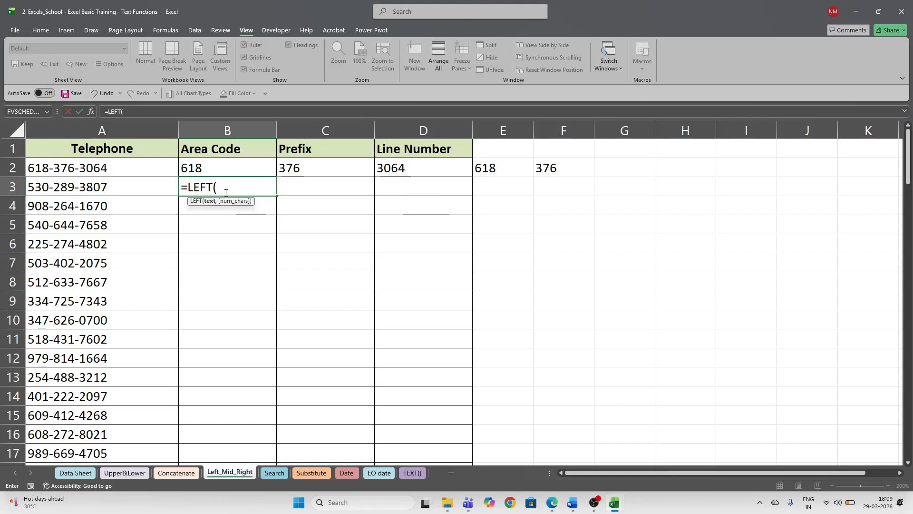
key("Left")
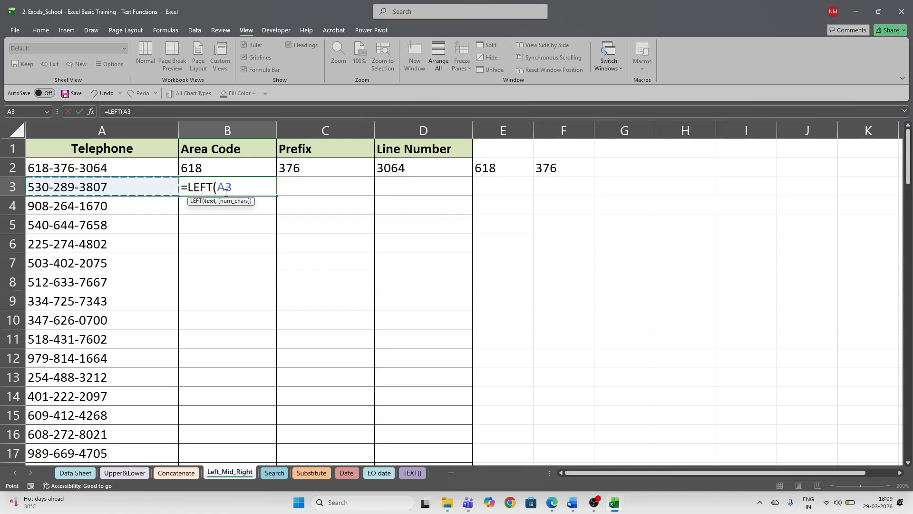
type(",")
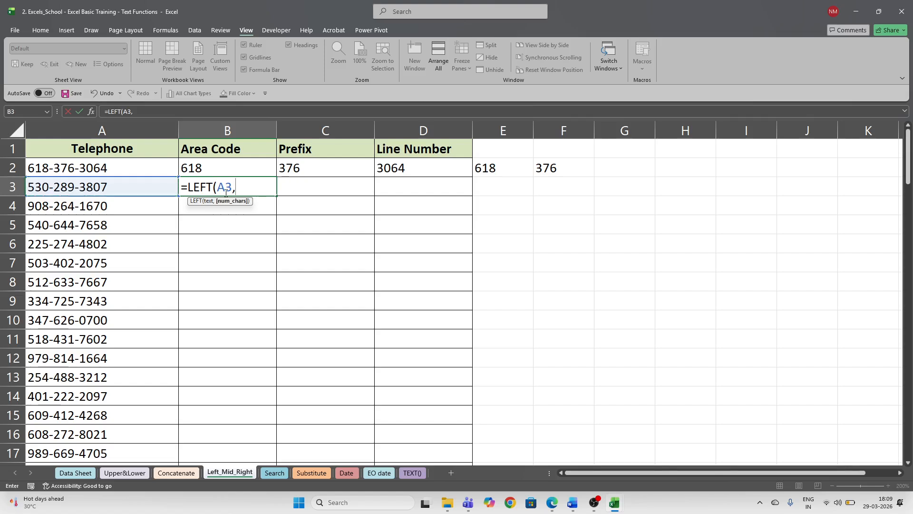
type("3)")
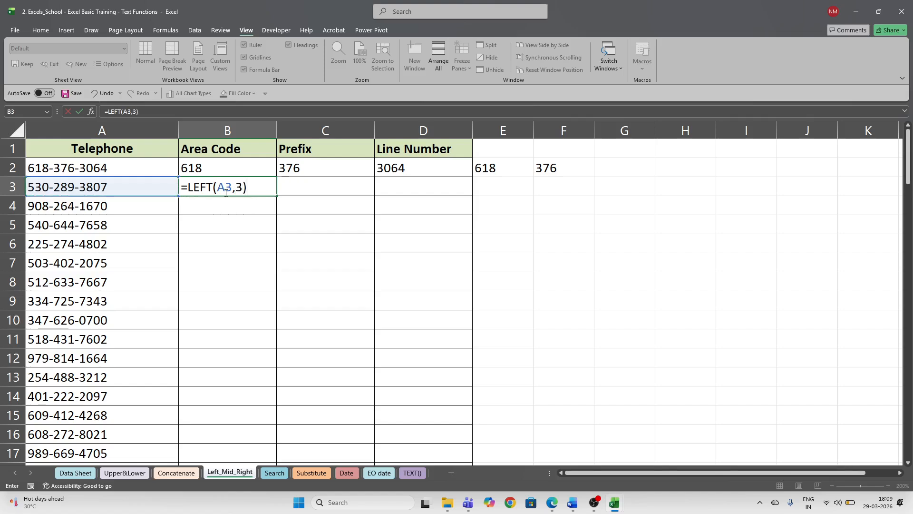
key("ctrl+Return")
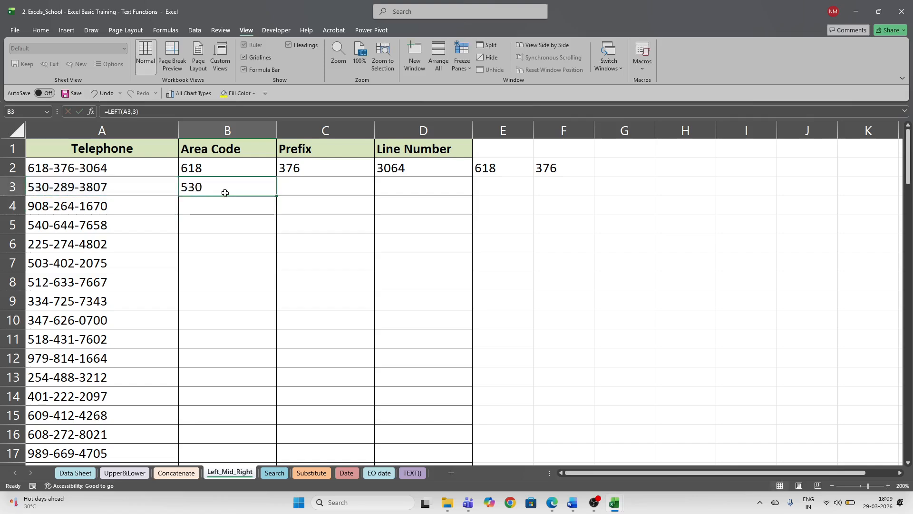
left_click(493, 69)
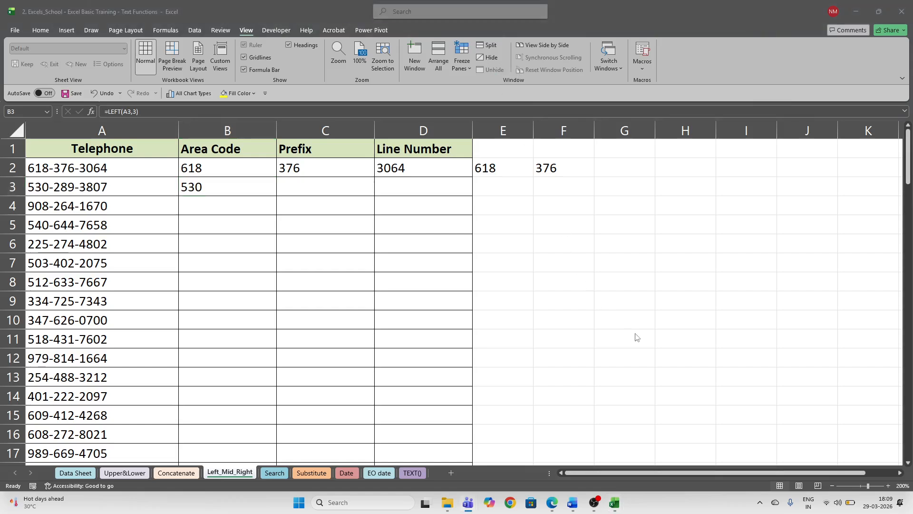
left_click(838, 343)
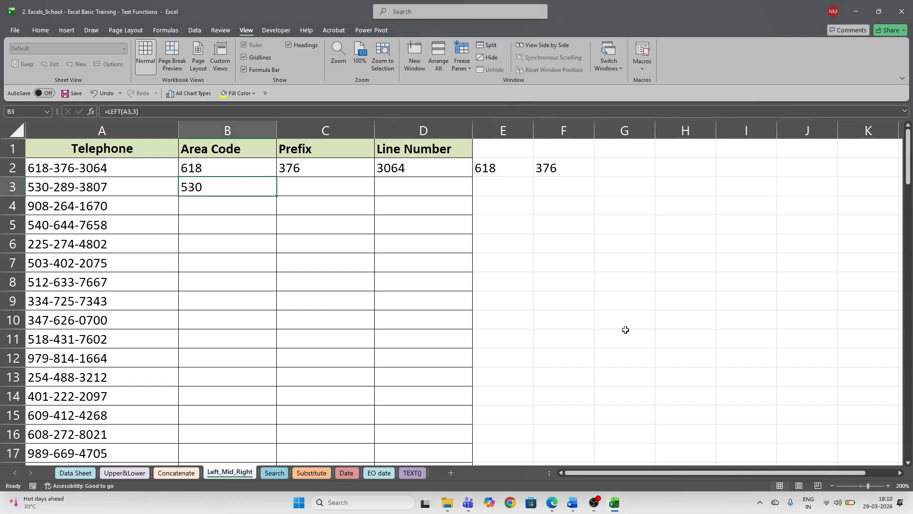
left_click(313, 186)
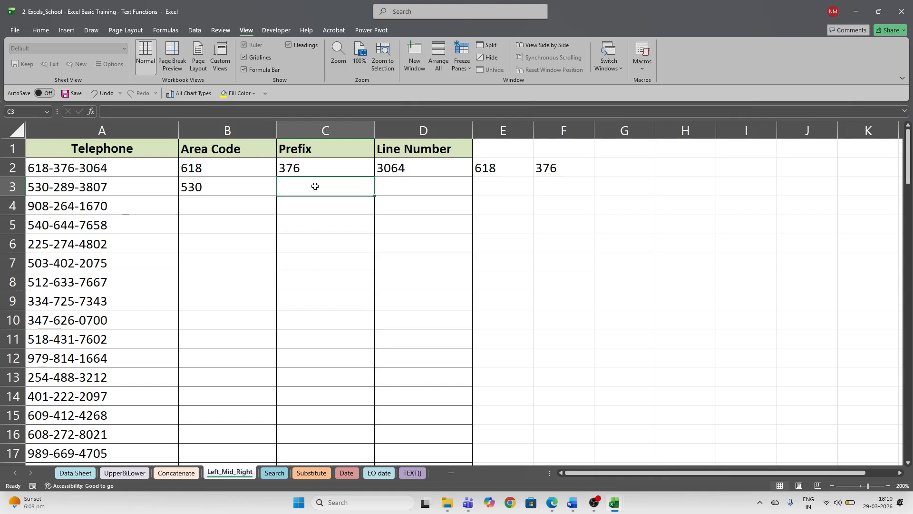
- Review C2's MID prefix formula before starting the prefix in C3
type("=")
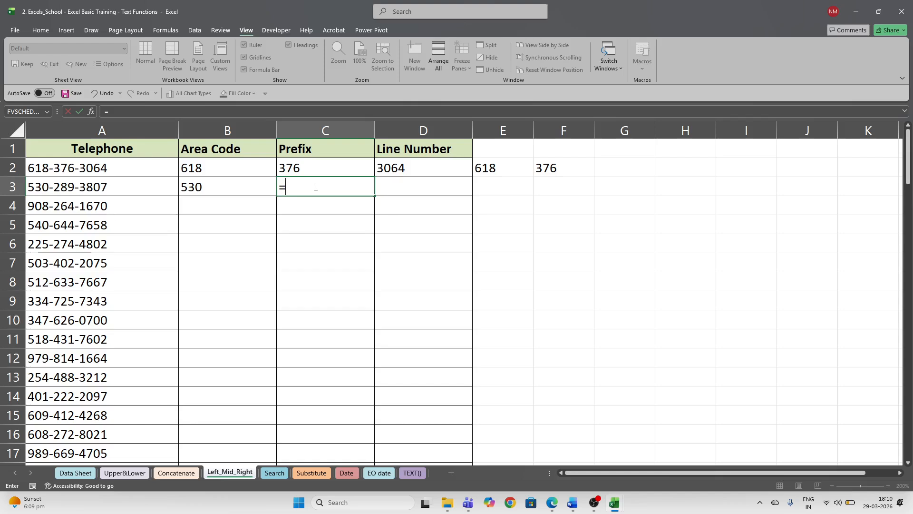
key("Escape")
key("Up")
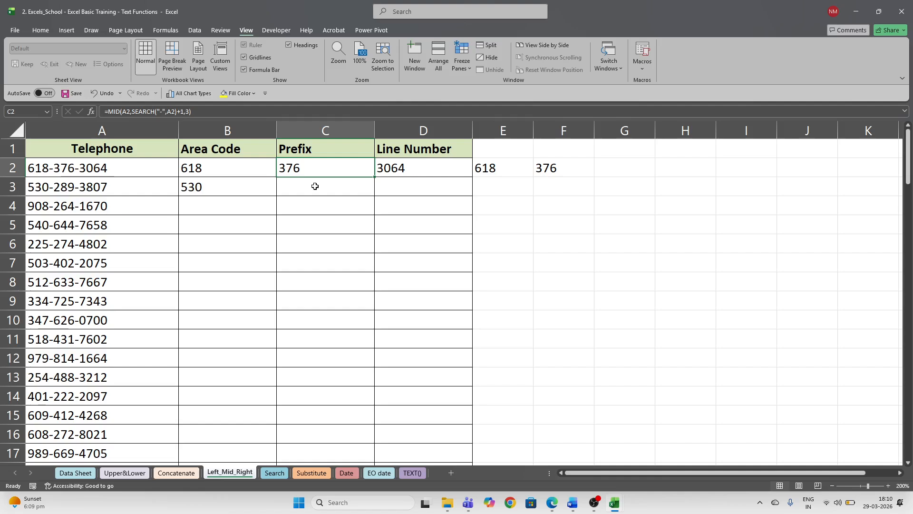
left_click(315, 186)
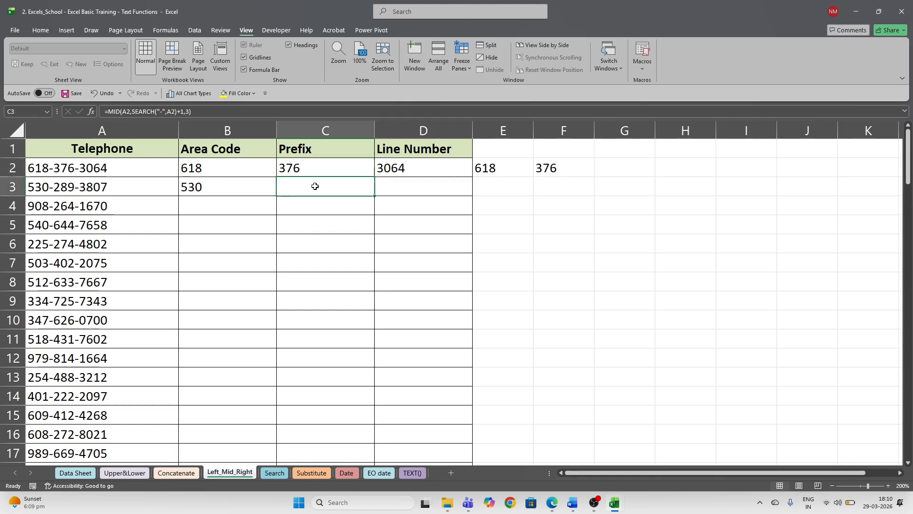
key("Up")
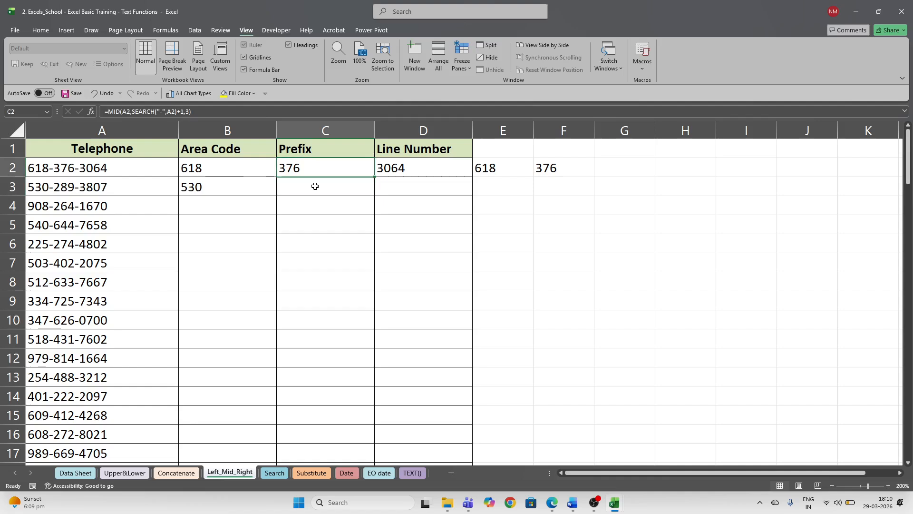
left_click(315, 186)
type("=")
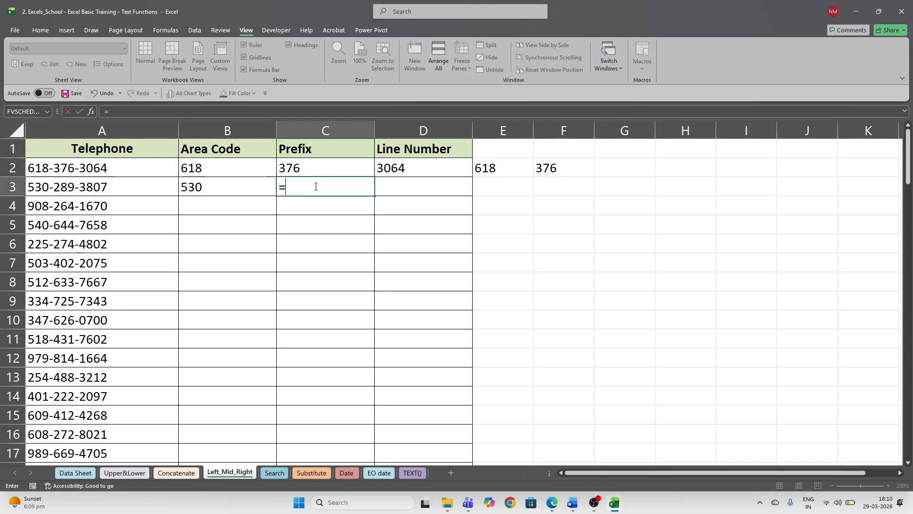
type("mid")
key("Tab")
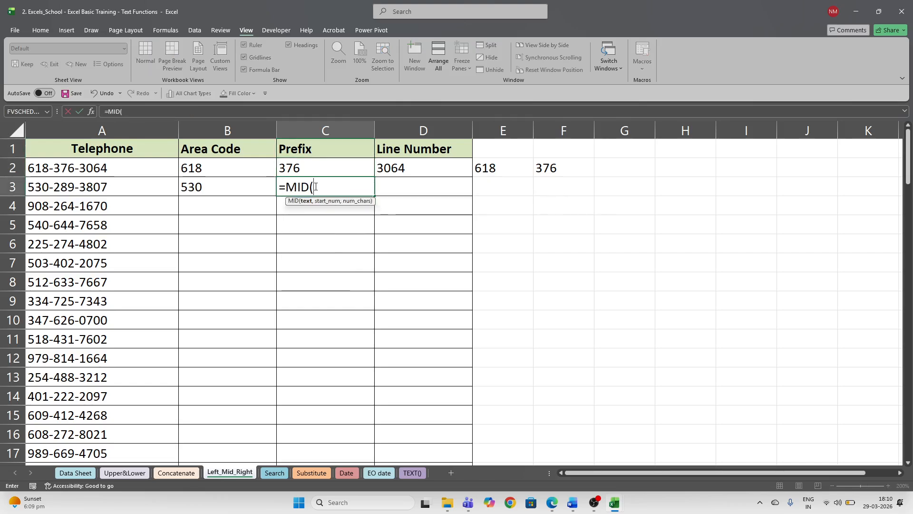
key("Left")
key("Left")
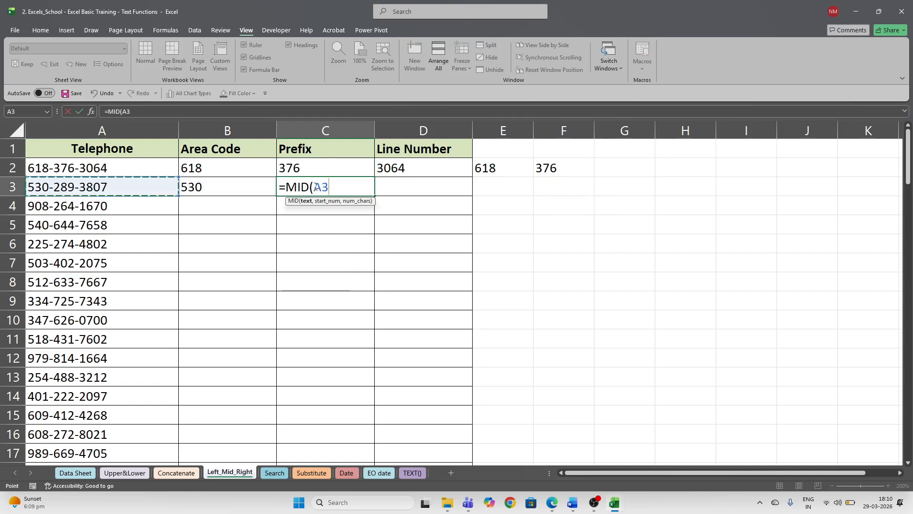
type(",")
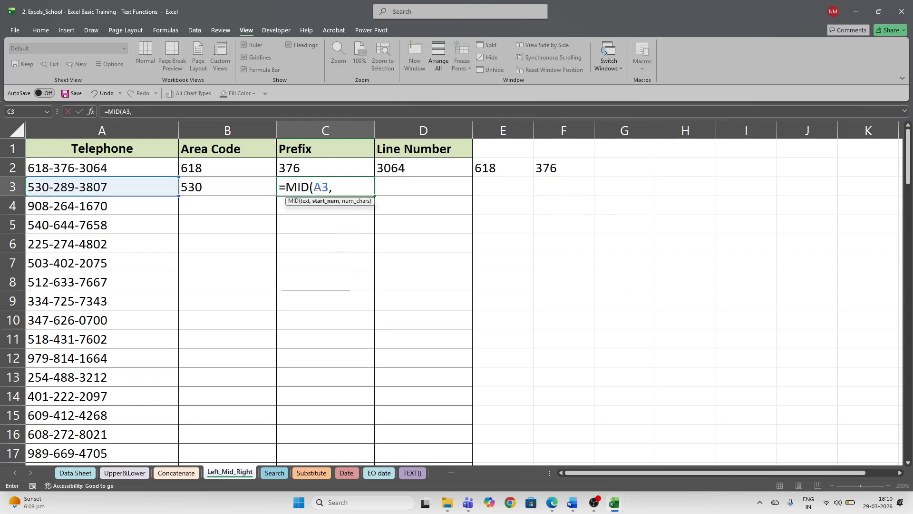
type("search")
key("Tab")
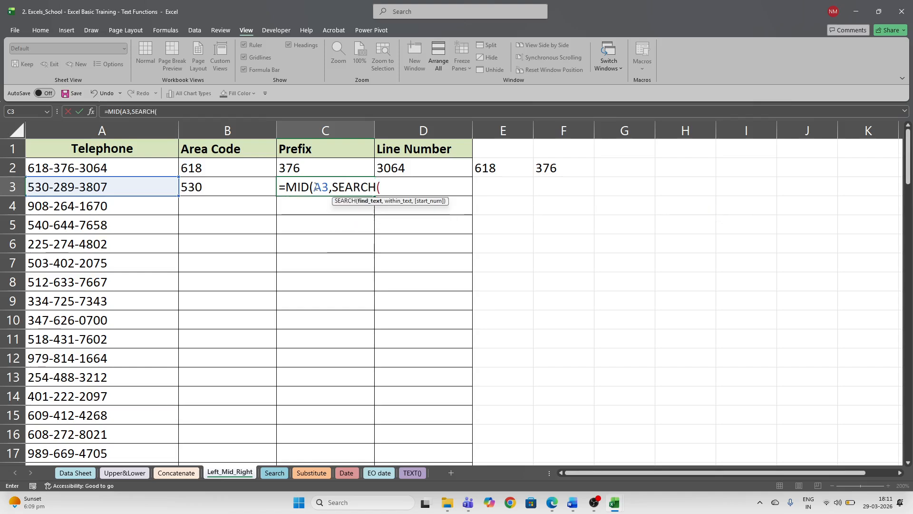
type("\"-")
left_click(496, 62)
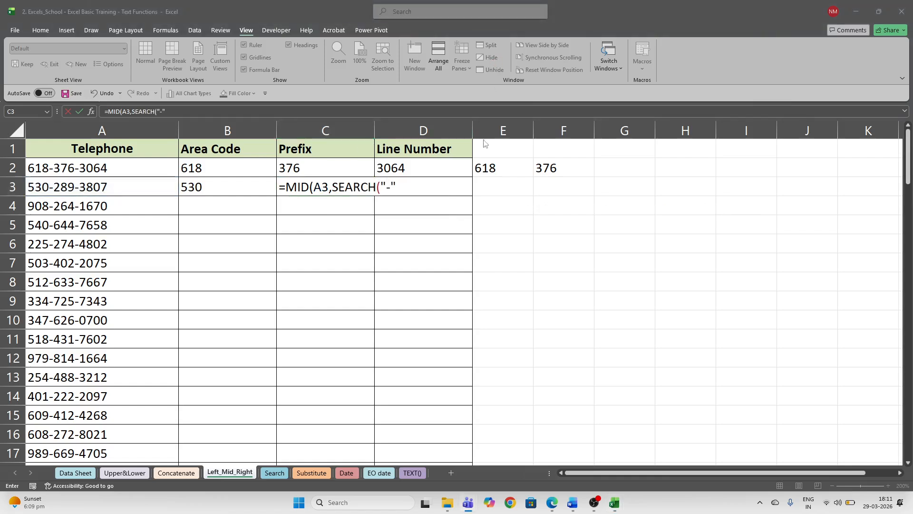
left_click(402, 190)
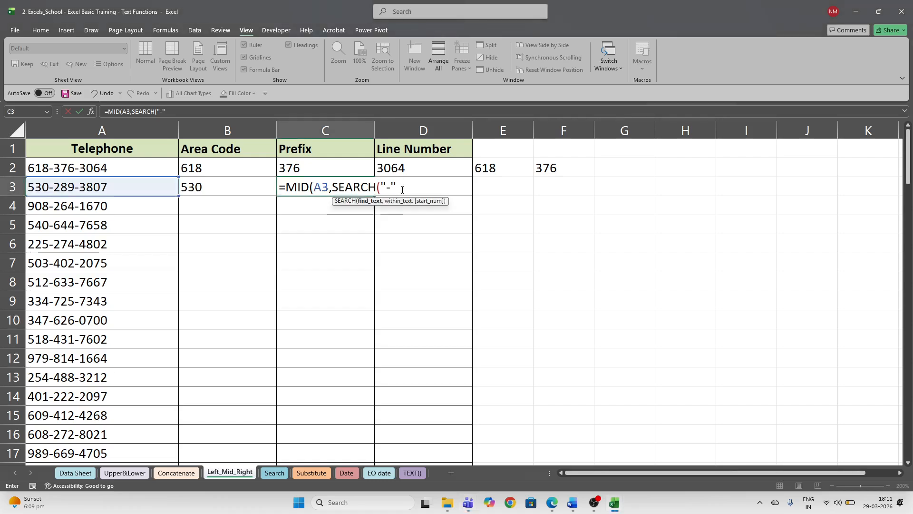
type(",")
key("Left")
key("Left")
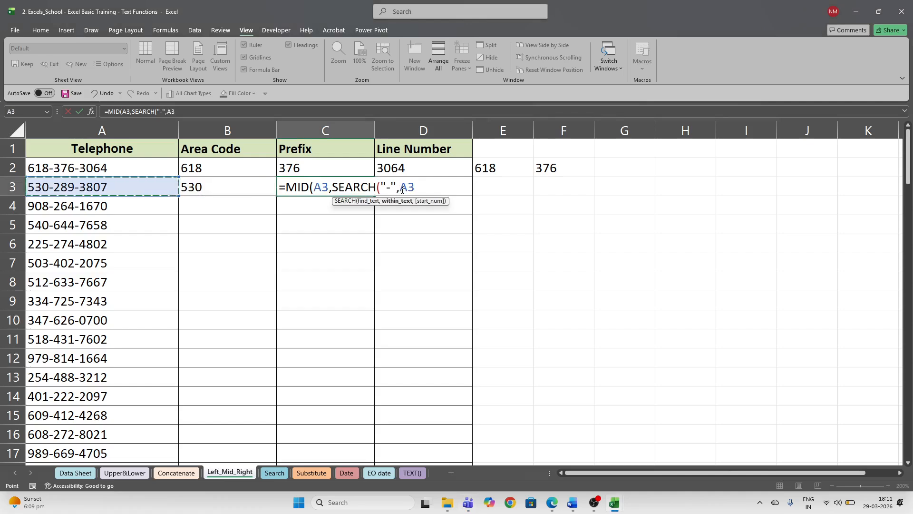
key("BackSpace")
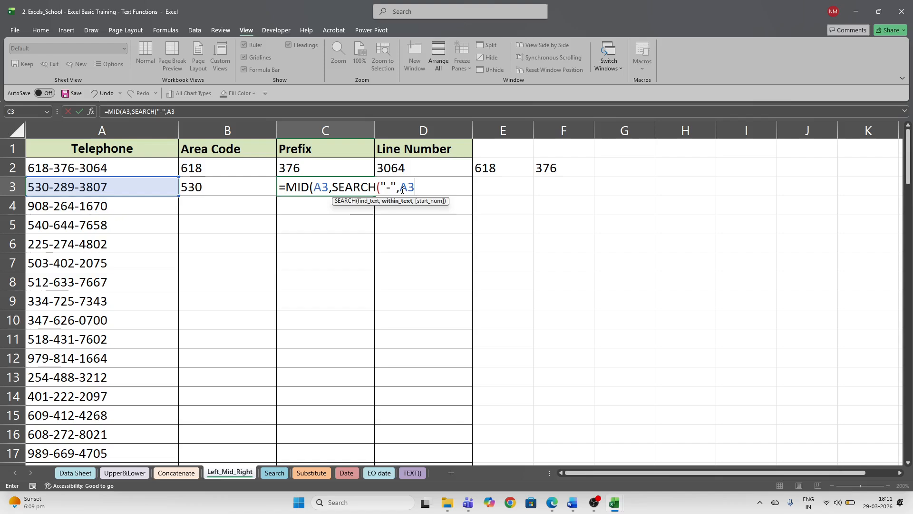
type(")")
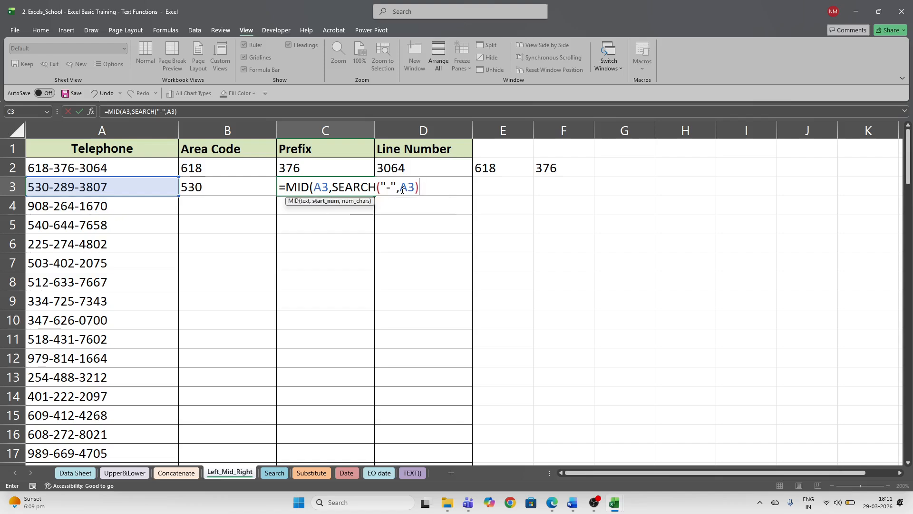
type("+1,3)")
key("ctrl+Return")
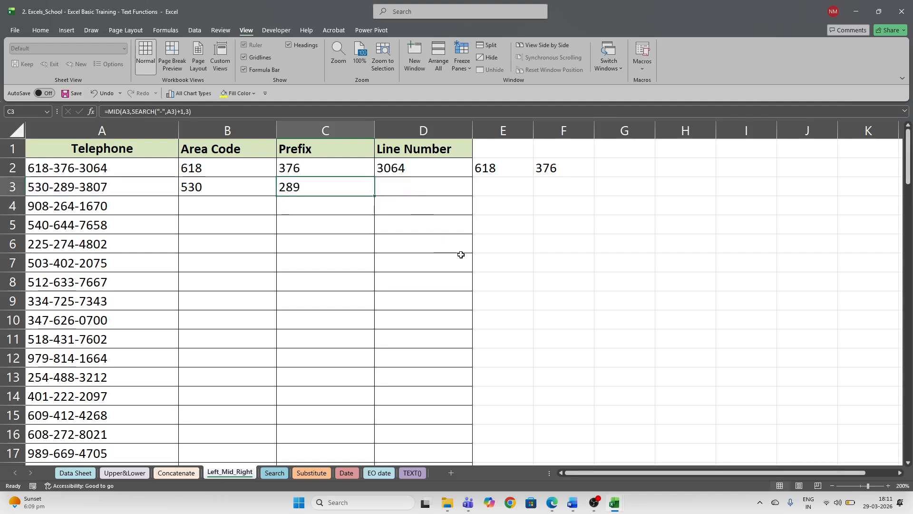
- Clear the prefix formula in C3 and the area code formula in B3
key("F2")
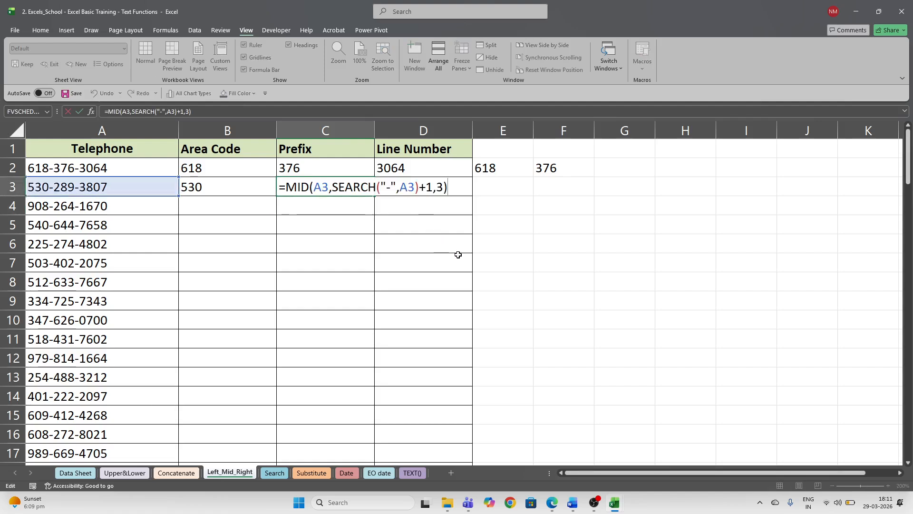
key("Escape")
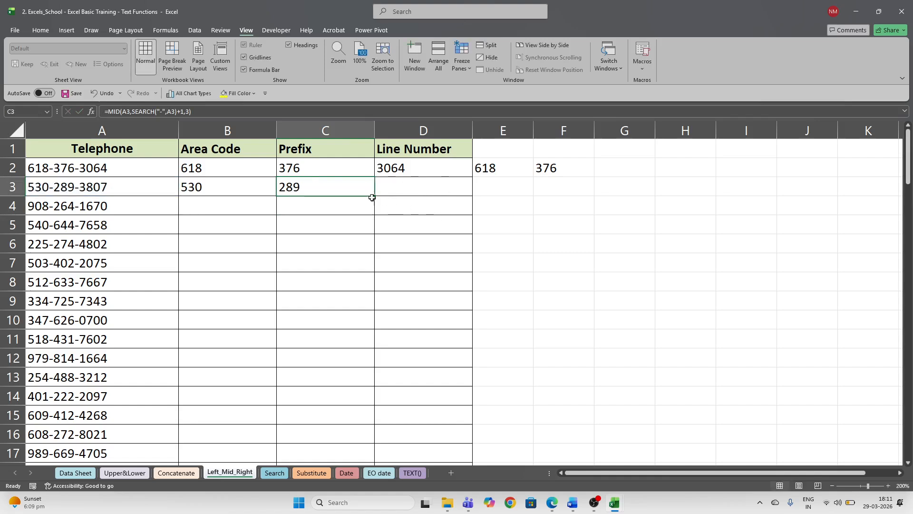
key("Delete")
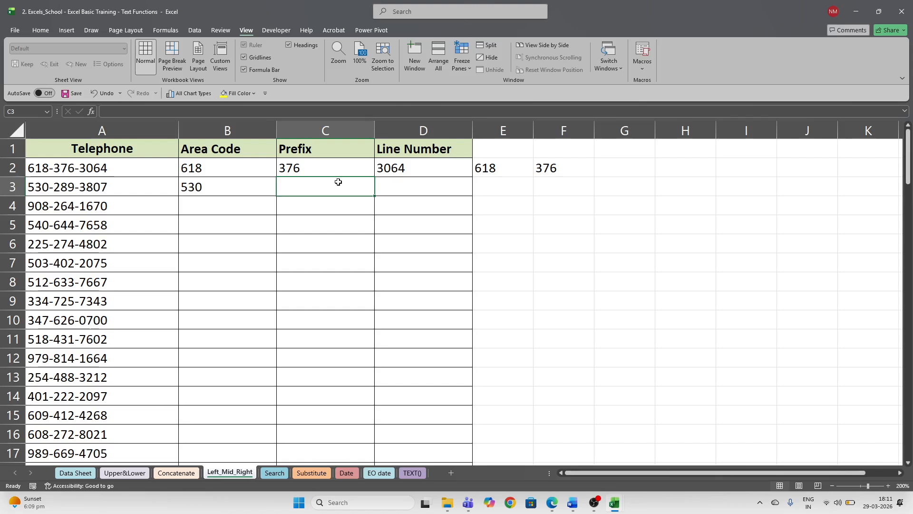
type("=")
key("Escape")
left_click(233, 184)
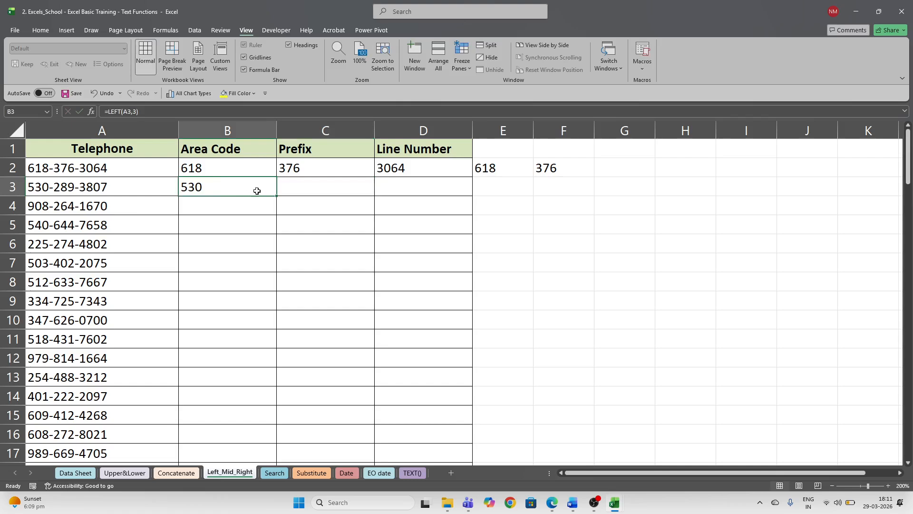
double_click(246, 189)
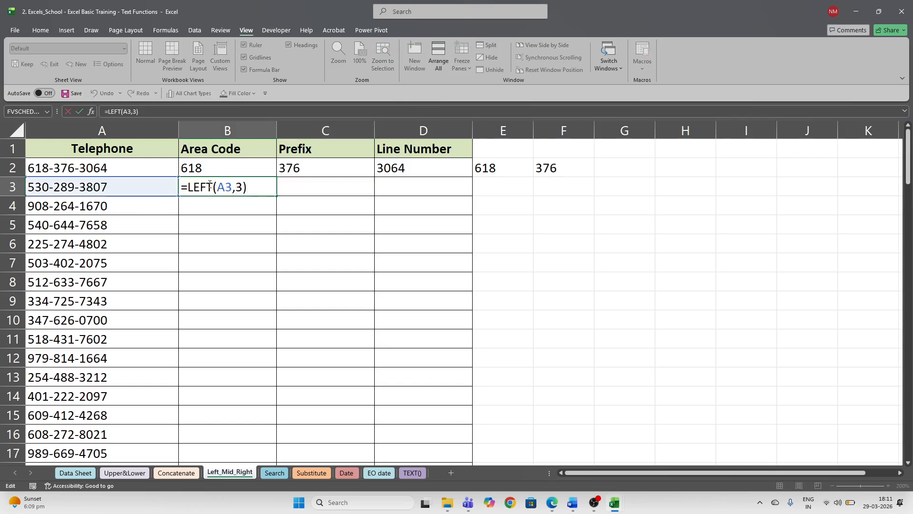
key("ctrl+Return")
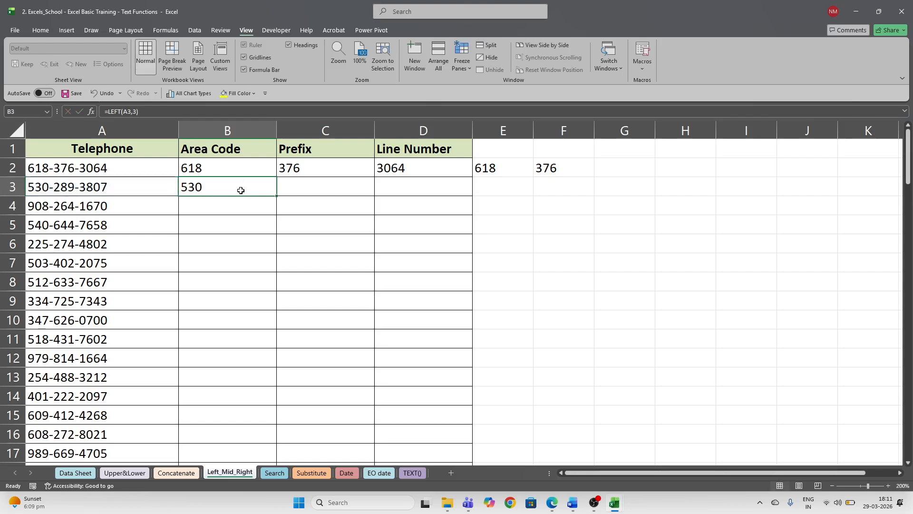
key("Delete")
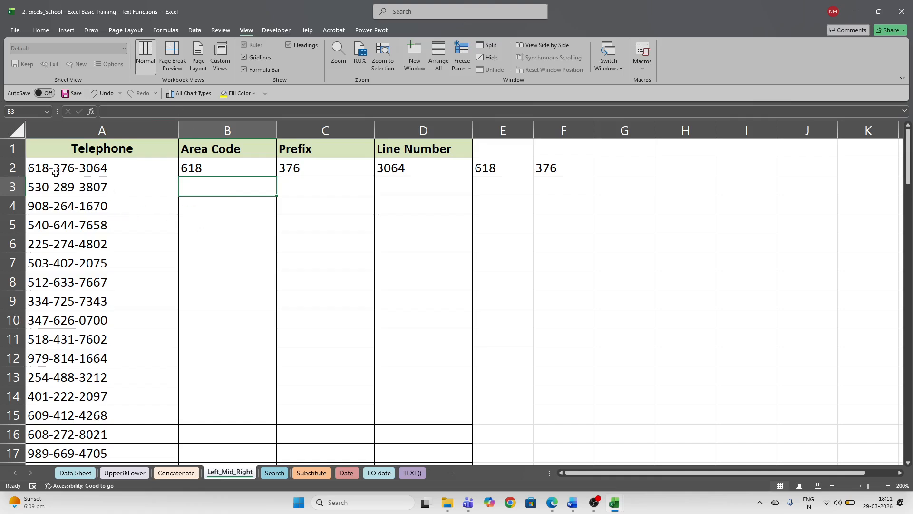
left_click_drag(40, 161, 40, 243)
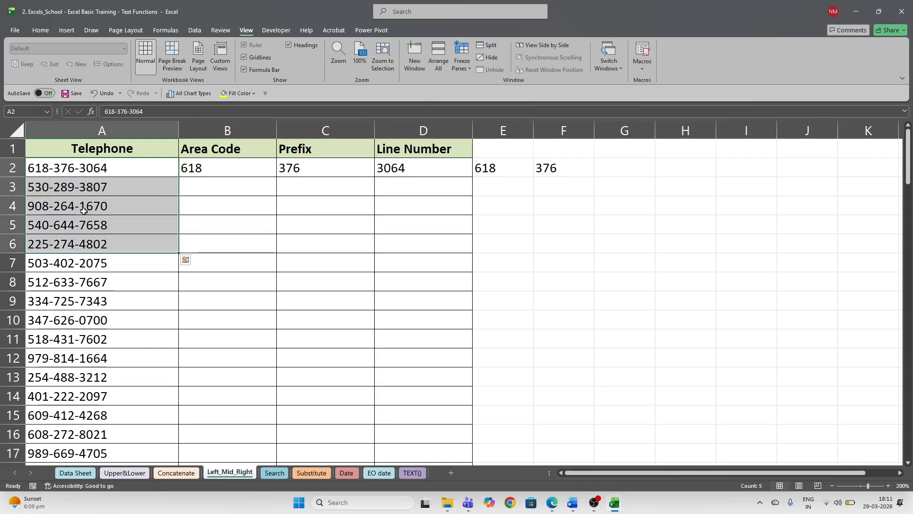
- Start a LEFT formula in B3, hiding the meeting window that pops up
left_click(312, 189)
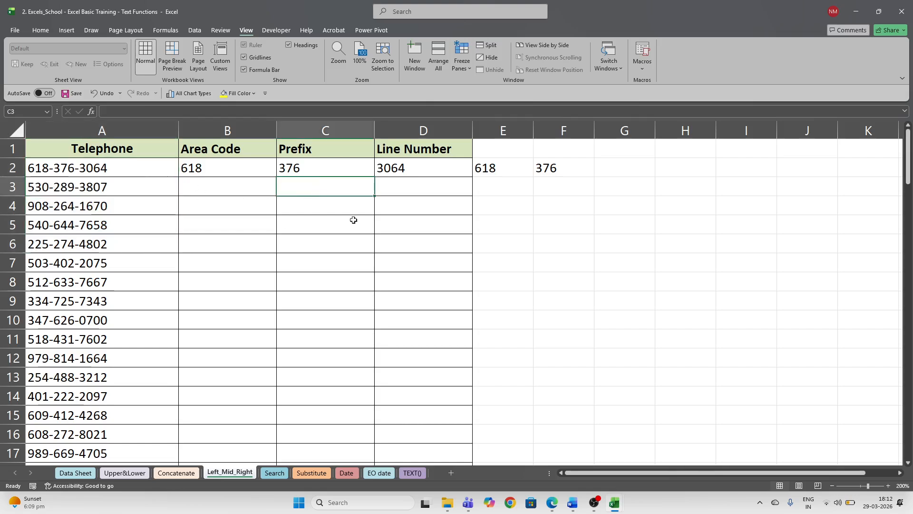
left_click(231, 189)
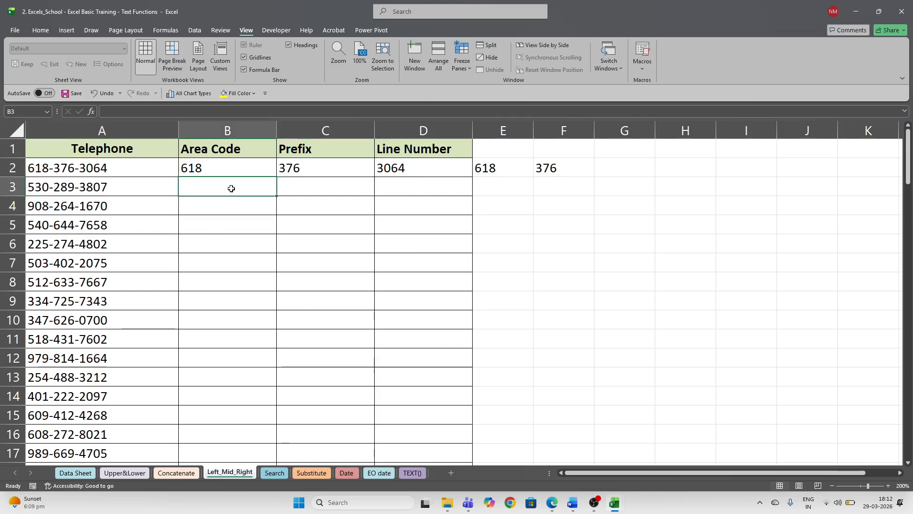
type("=")
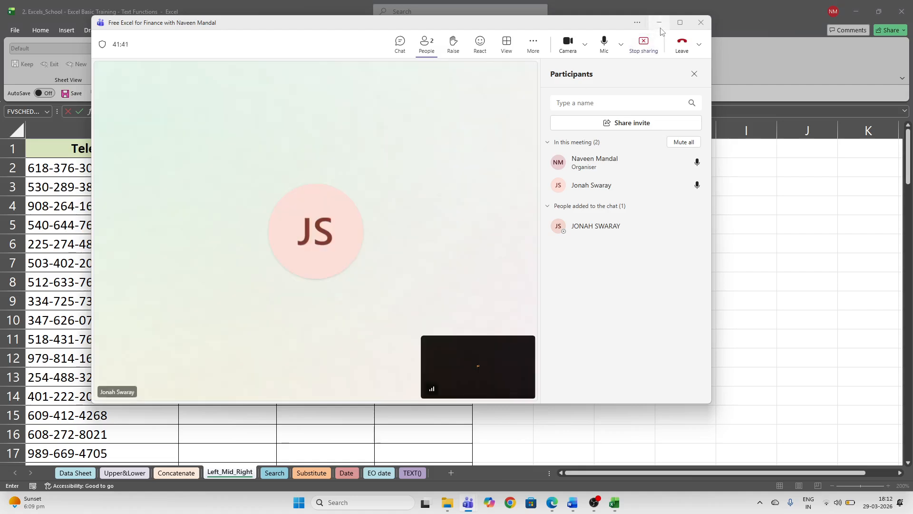
left_click(660, 24)
left_click(232, 189)
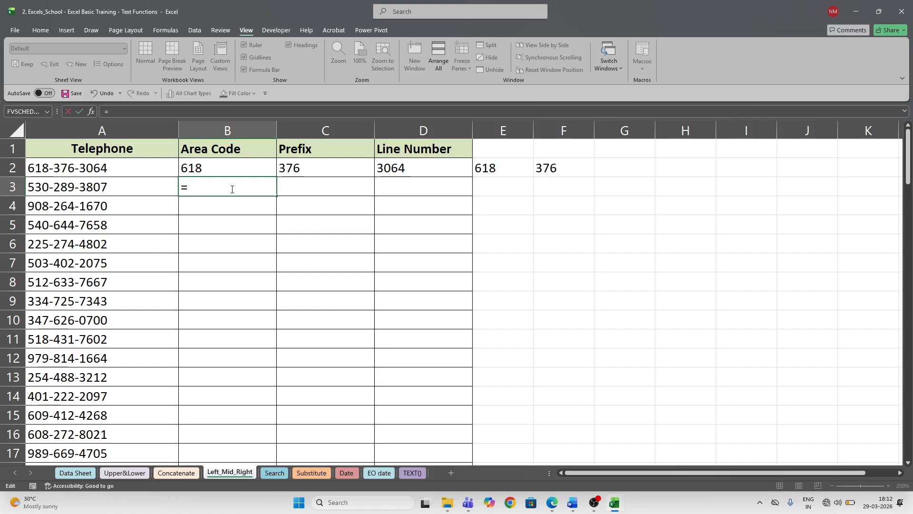
type("left")
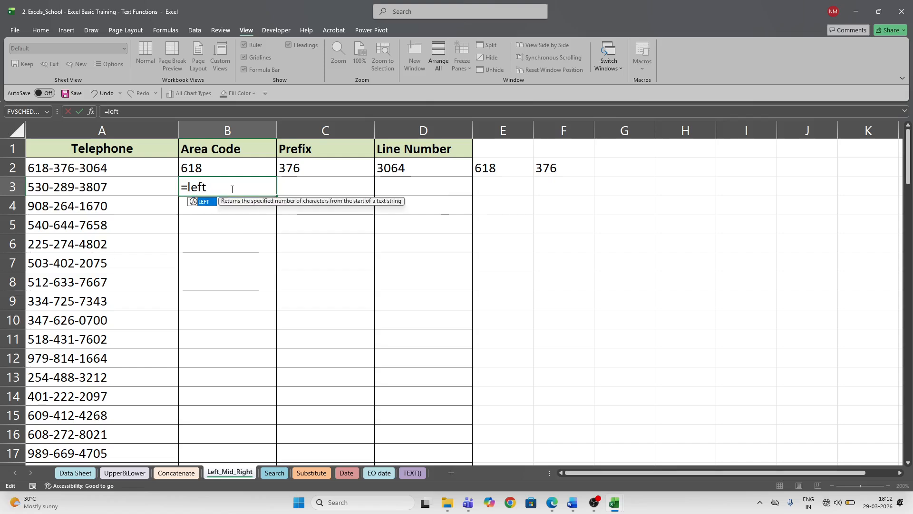
key("Tab")
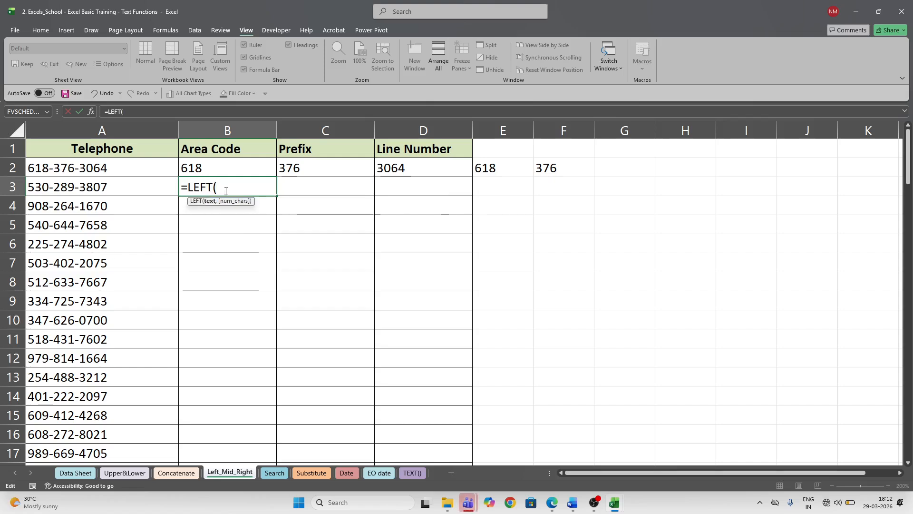
mouse_move(471, 507)
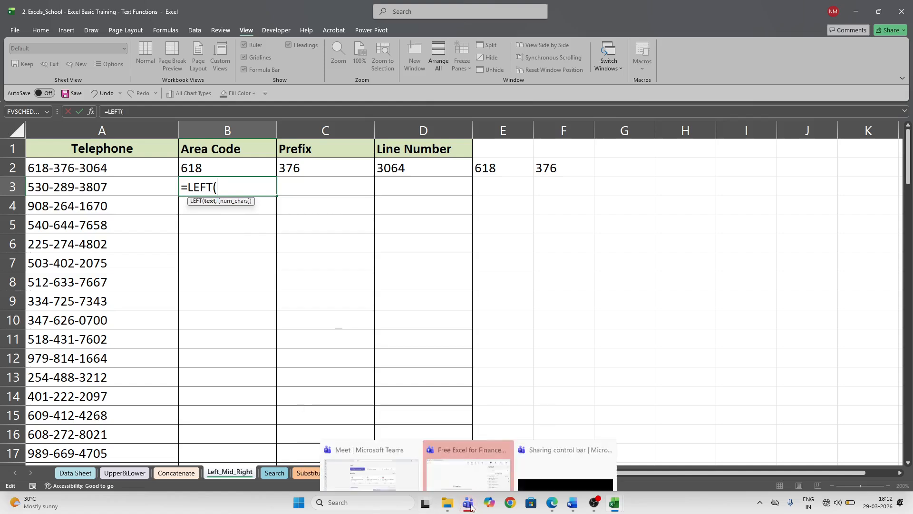
left_click(472, 478)
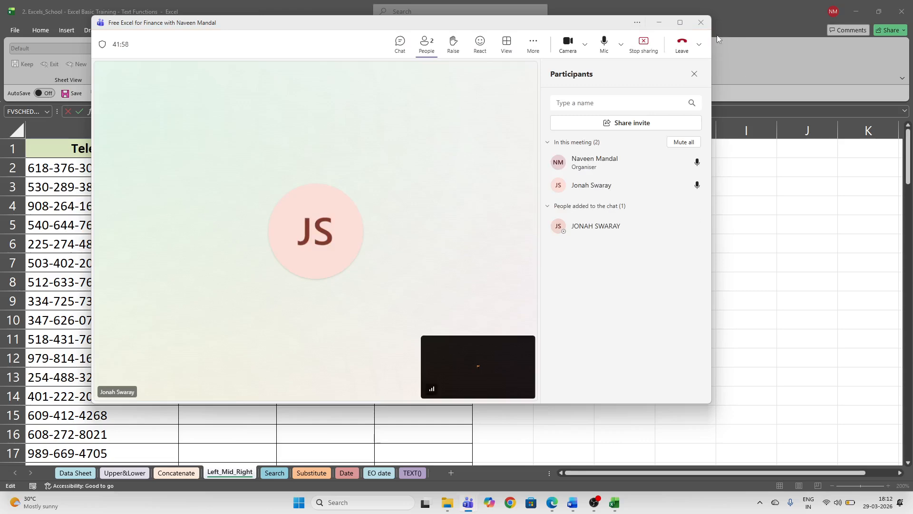
left_click(659, 24)
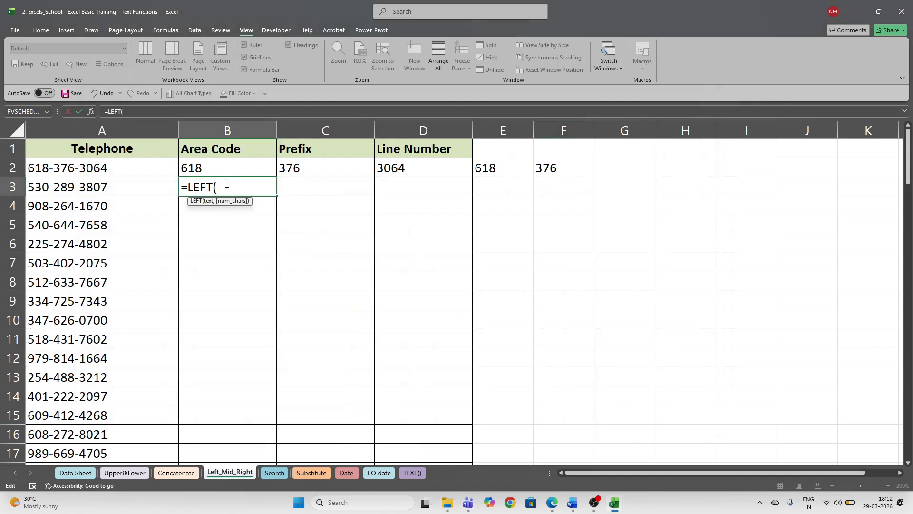
left_click(111, 186)
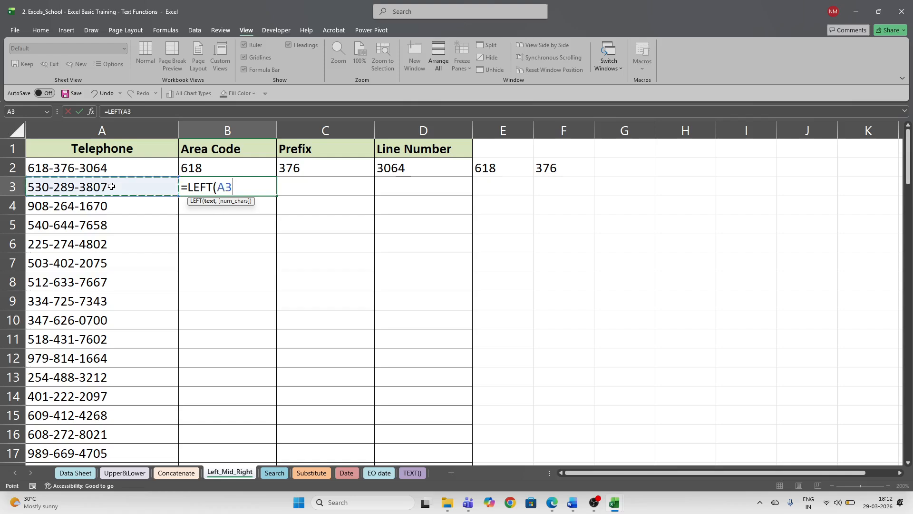
type(",")
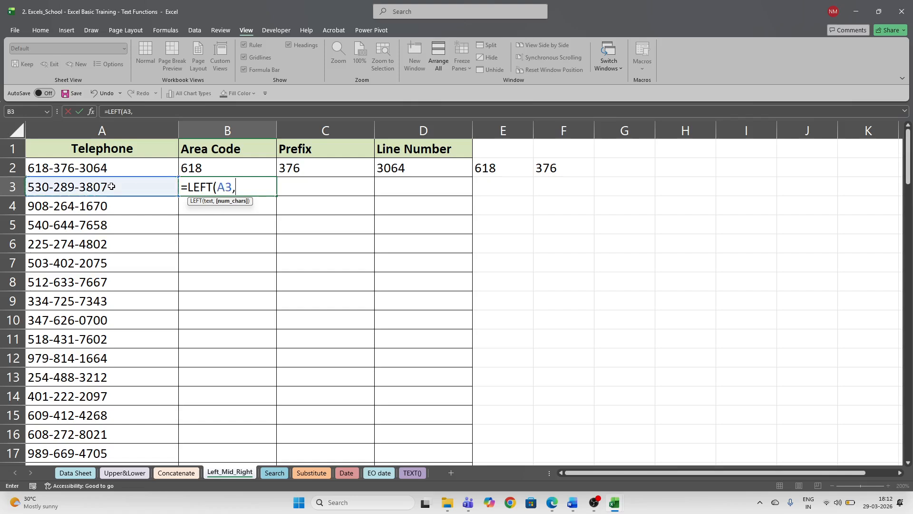
type("3)")
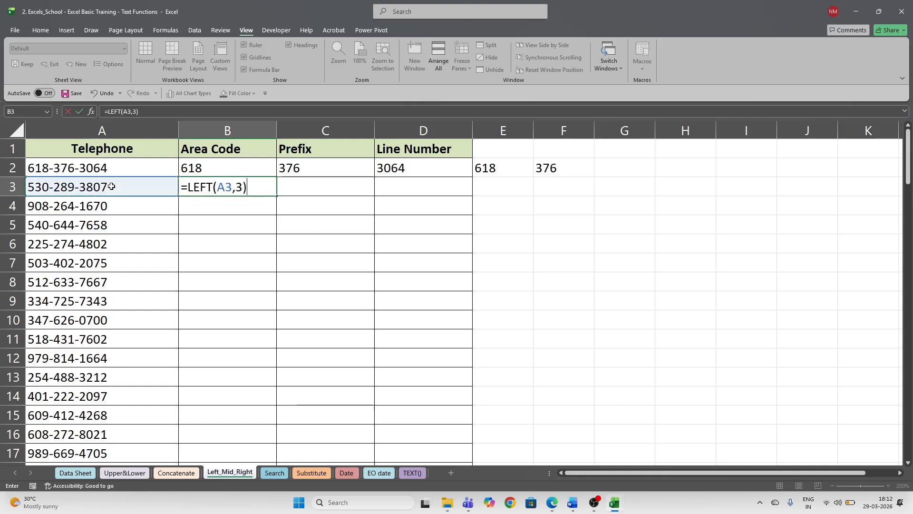
key("Return")
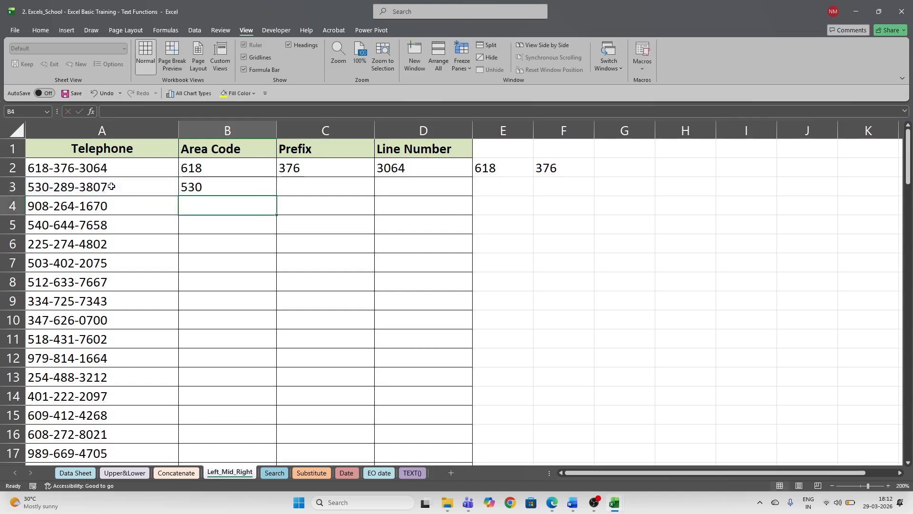
key("Up")
key("Right")
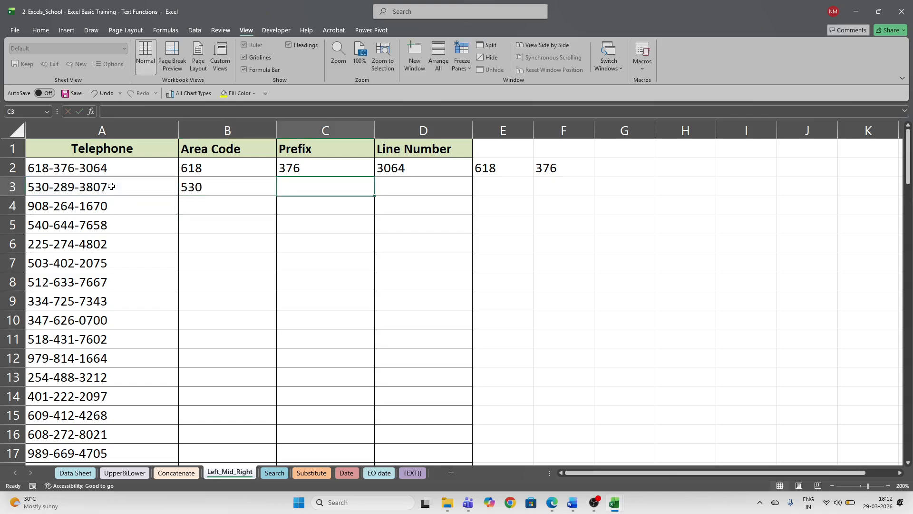
type("=")
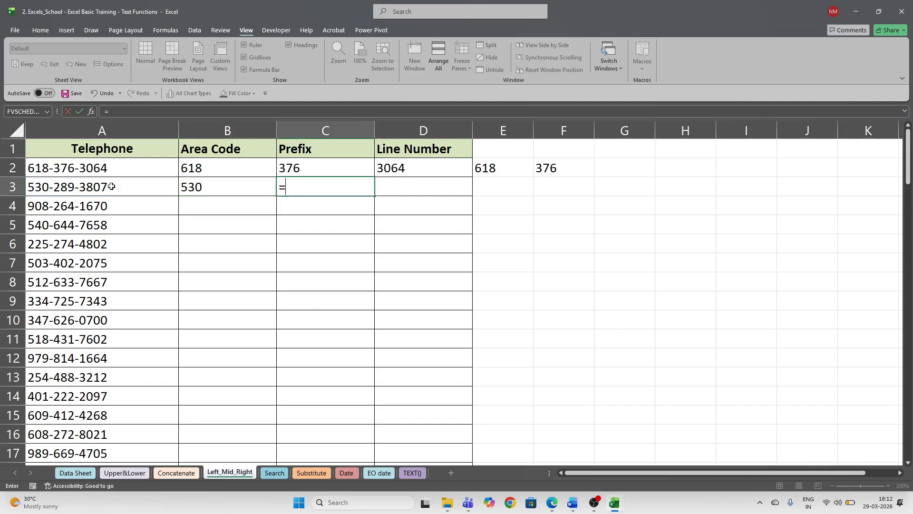
type("mid")
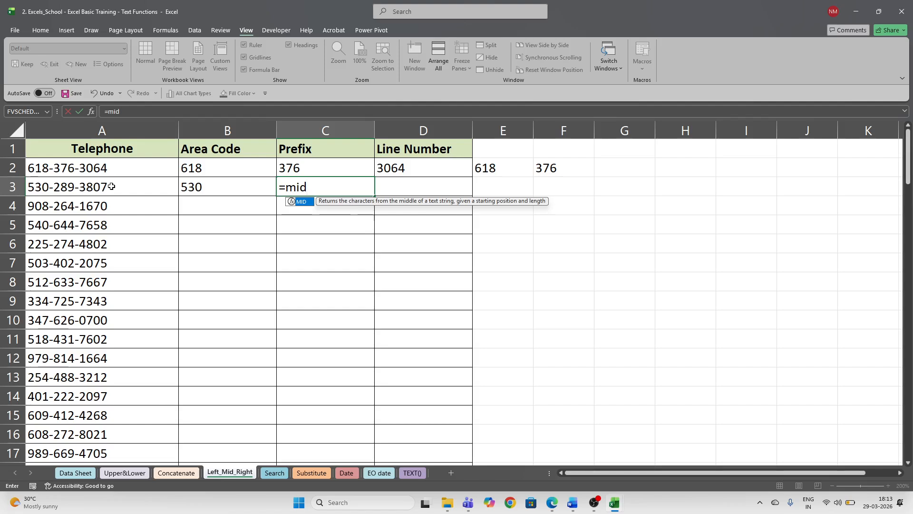
key("Tab")
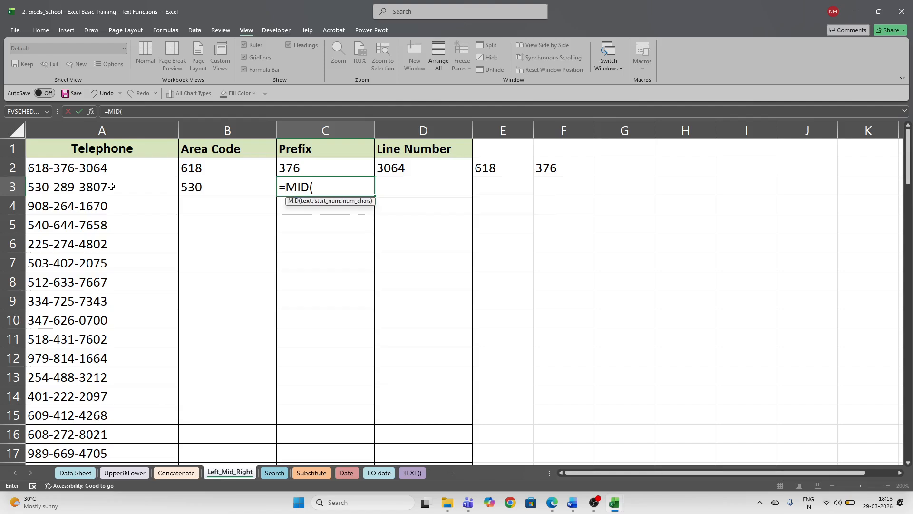
key("Left")
key("Left")
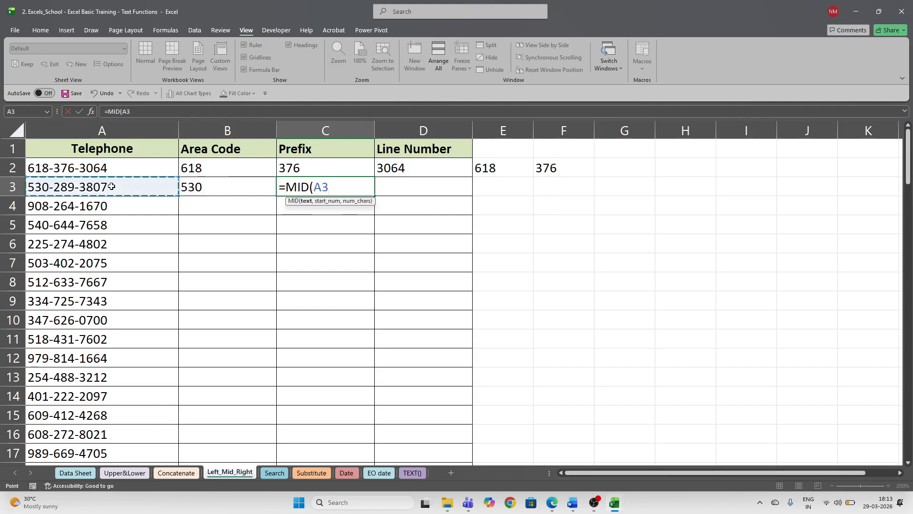
type(",")
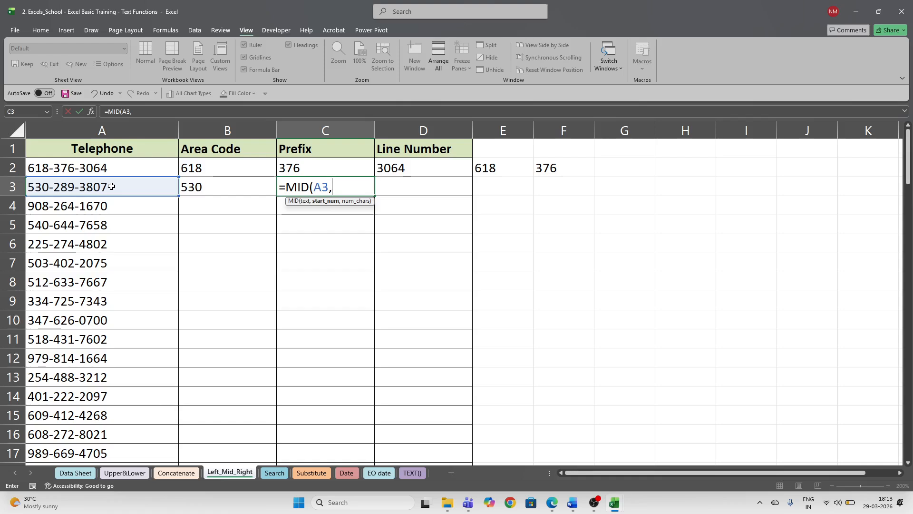
type("sear")
key("Tab")
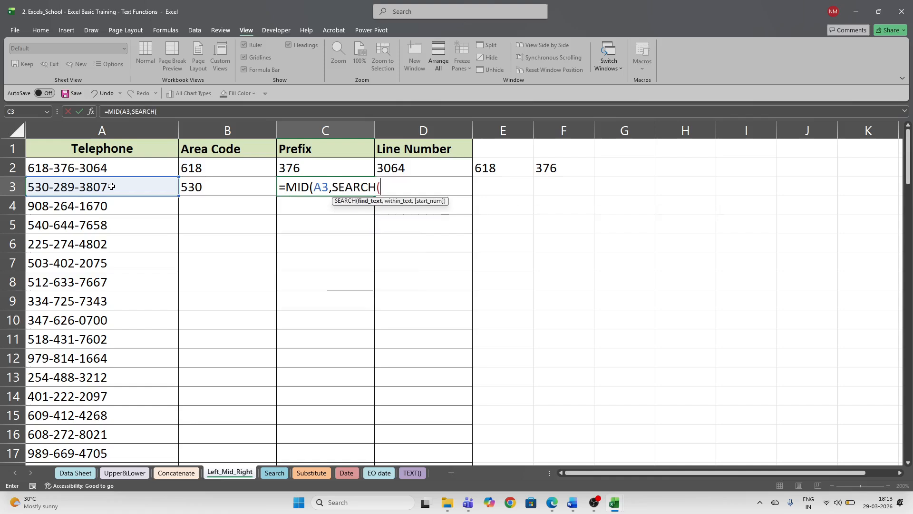
type("\"-\"")
type(",")
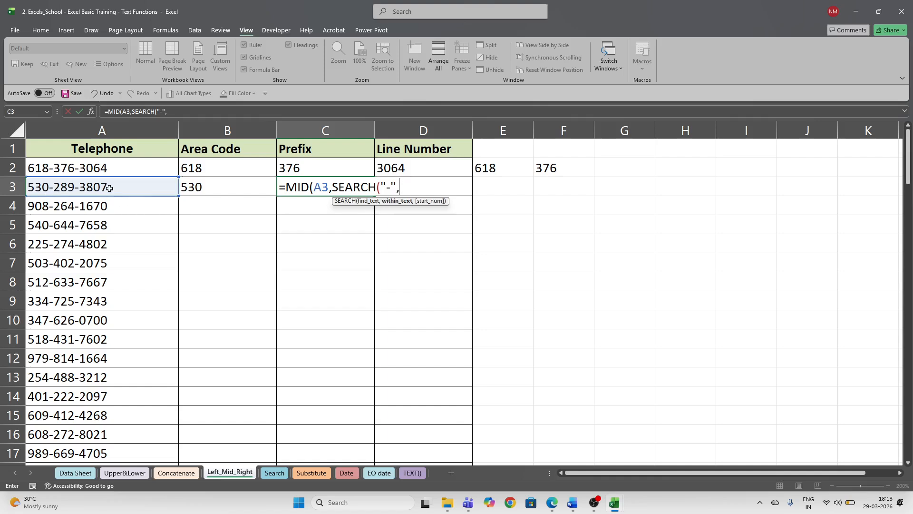
left_click(109, 189)
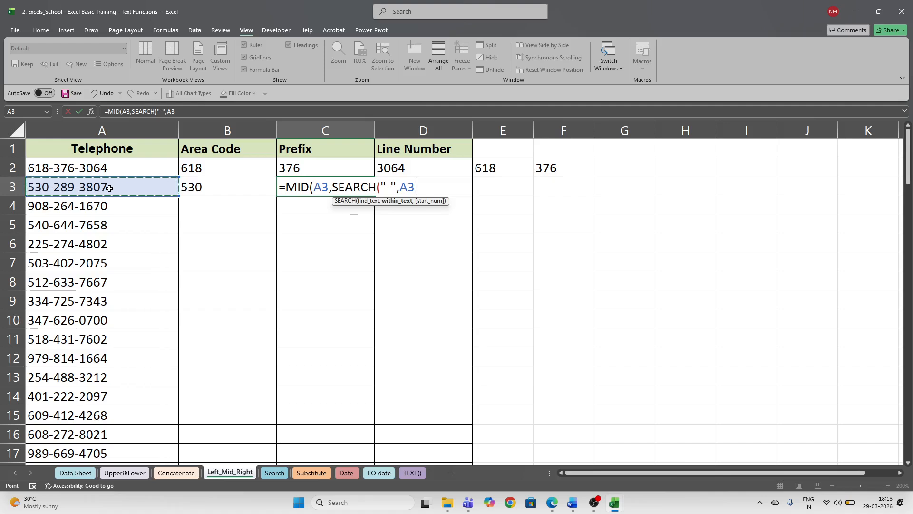
type(")")
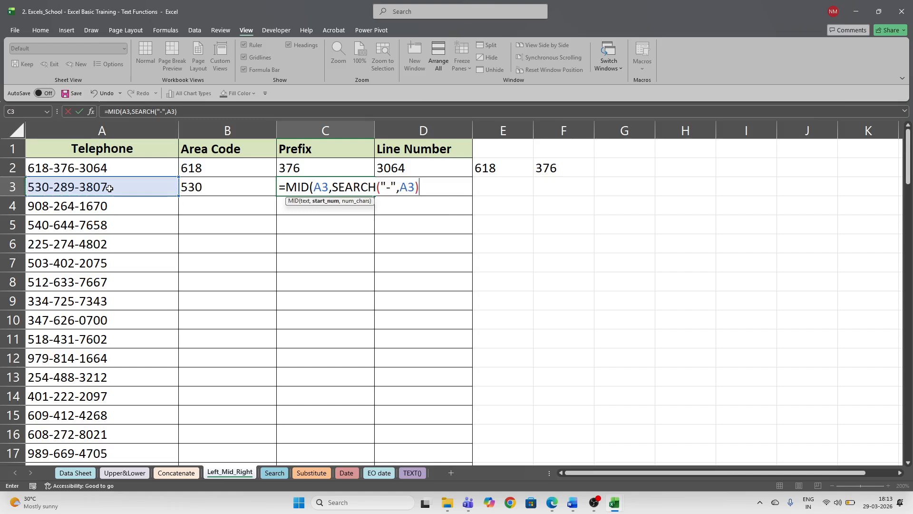
type("=1")
key("BackSpace")
type("+1,3")
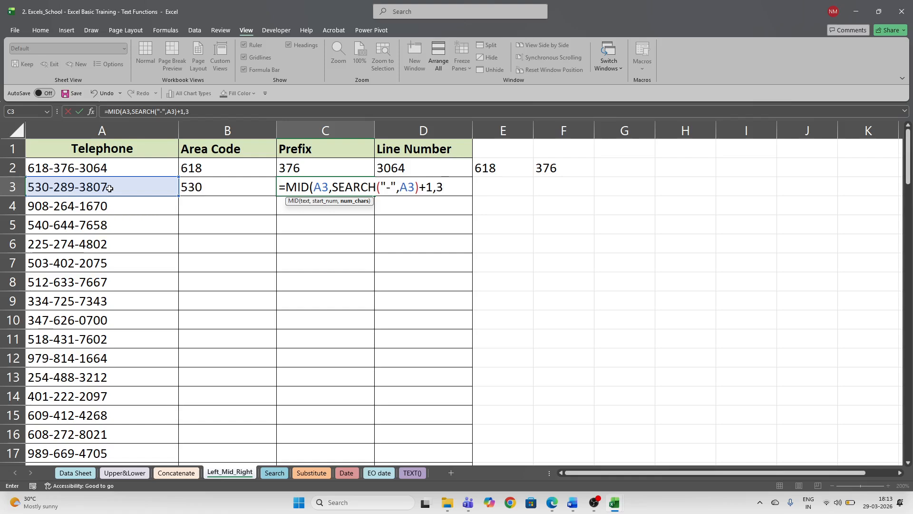
type(")")
key("ctrl+Return")
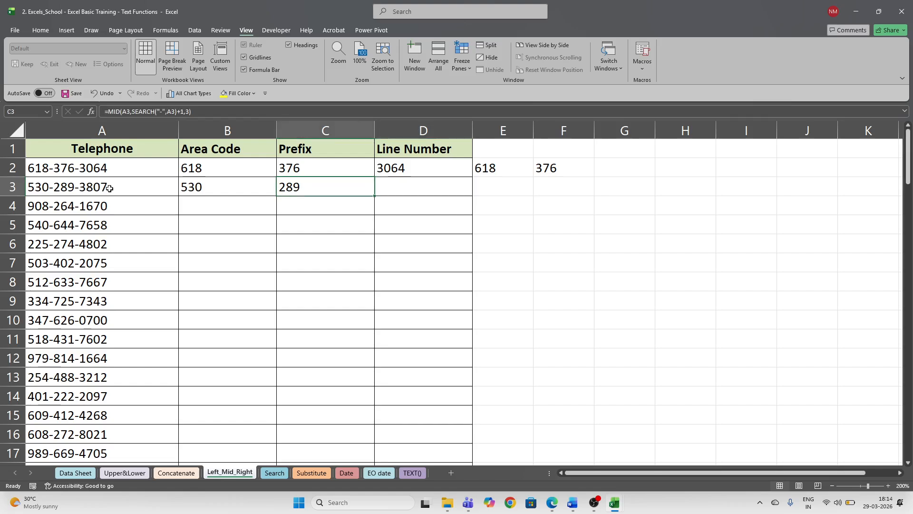
key("Right")
type("=re")
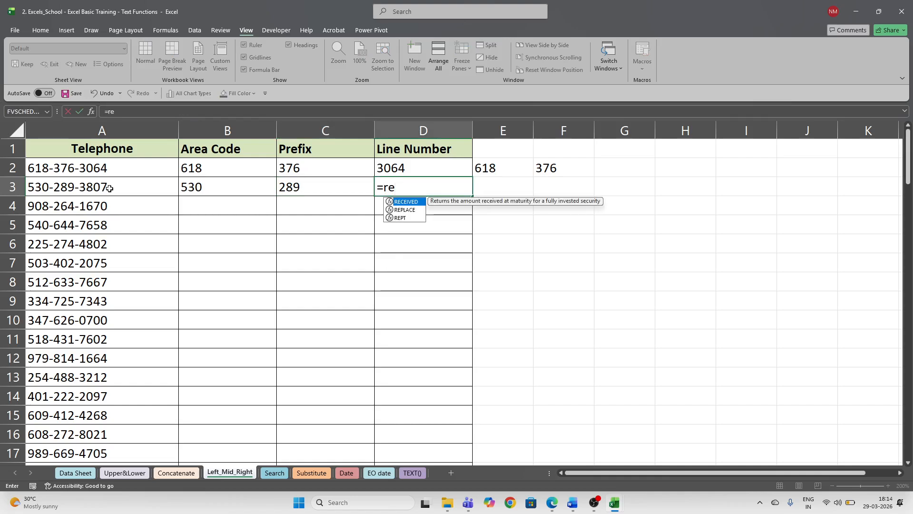
key("BackSpace")
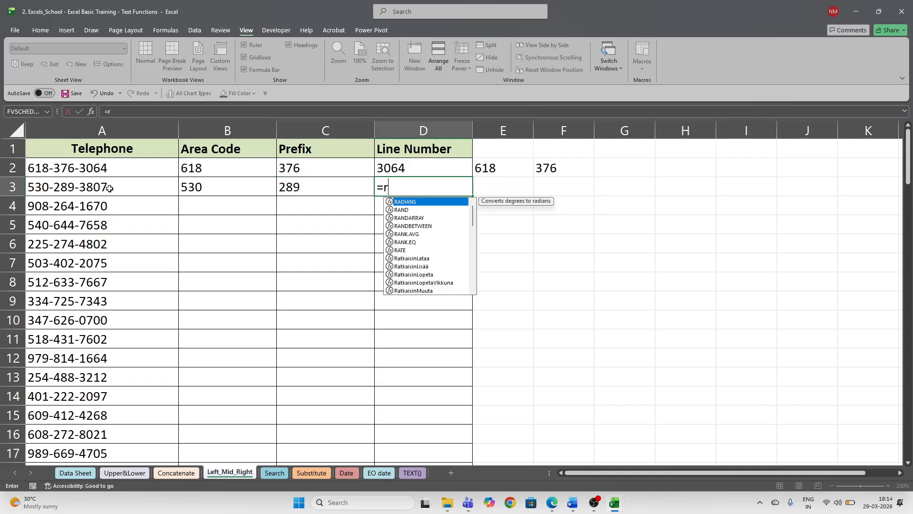
type("ig")
key("Tab")
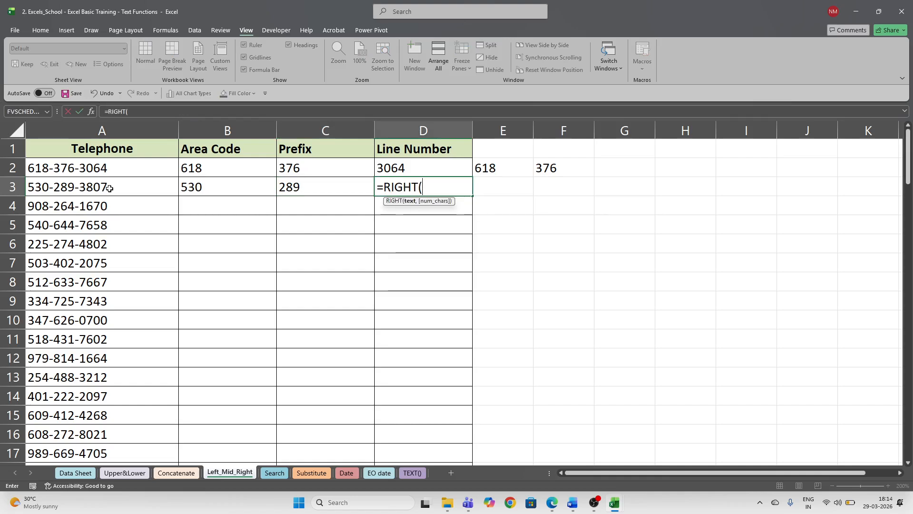
key("Left")
key("Left")
key("Left")
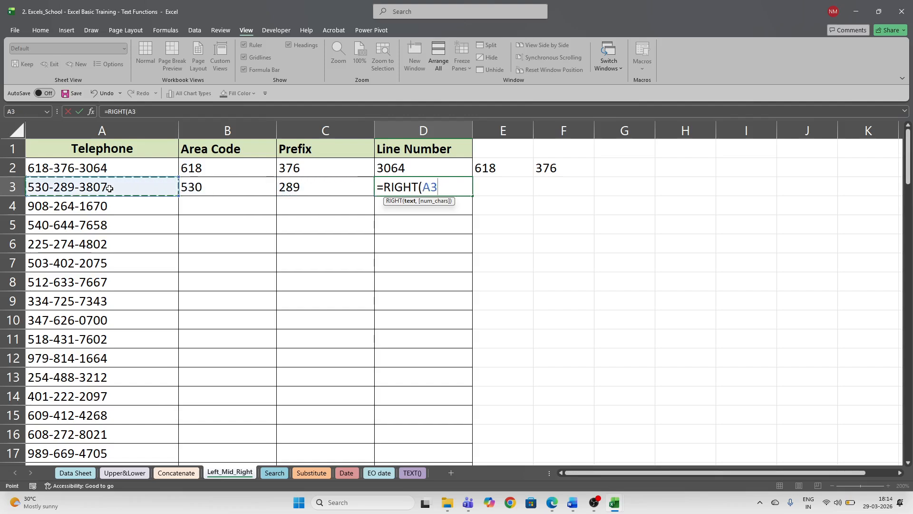
type(",")
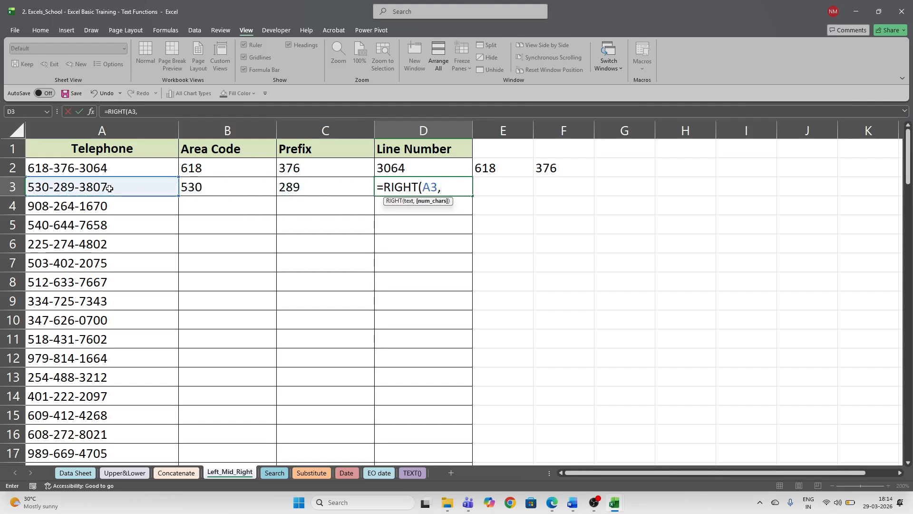
type("4)")
key("Return")
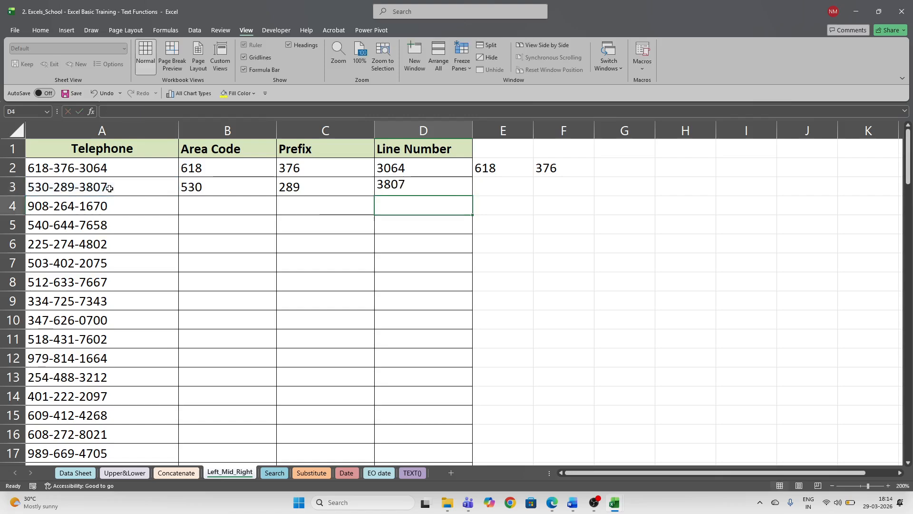
left_click(397, 188)
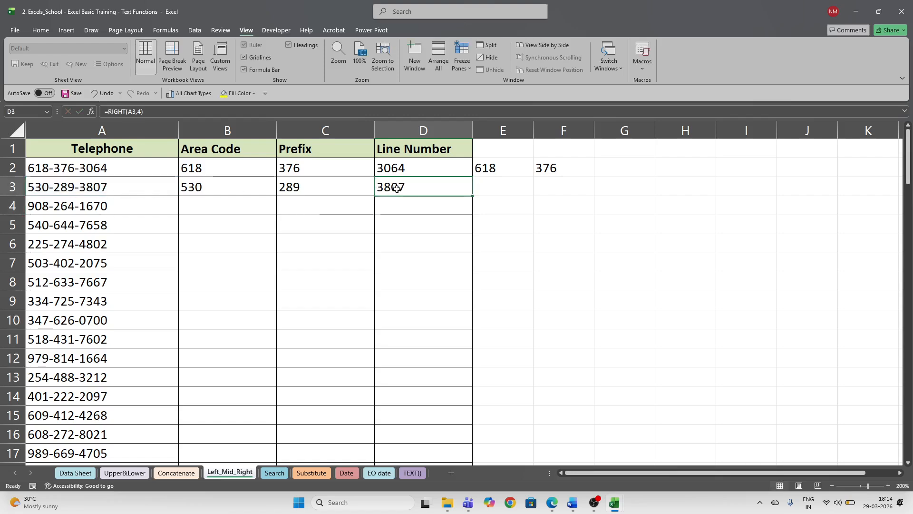
left_click_drag(206, 189, 394, 194)
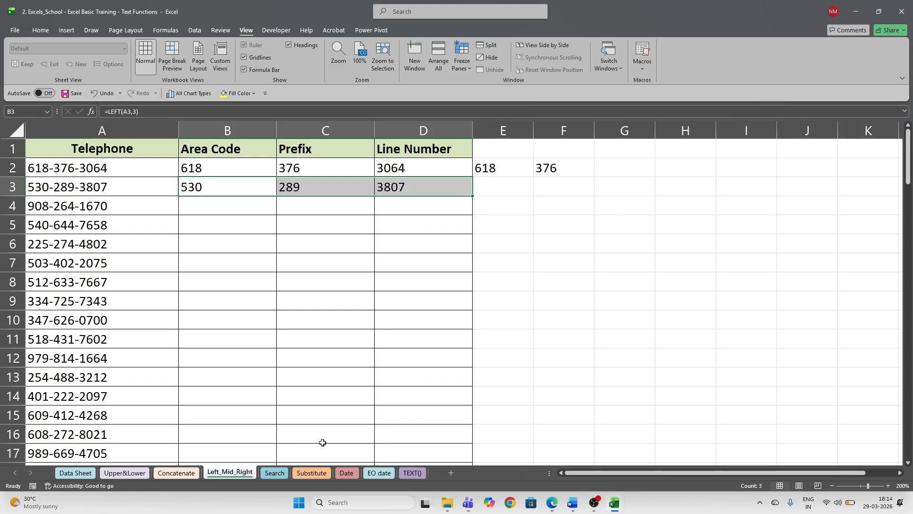
- On the Search sheet, clear the USERNAME entries from B2 down to the last row
left_click(274, 473)
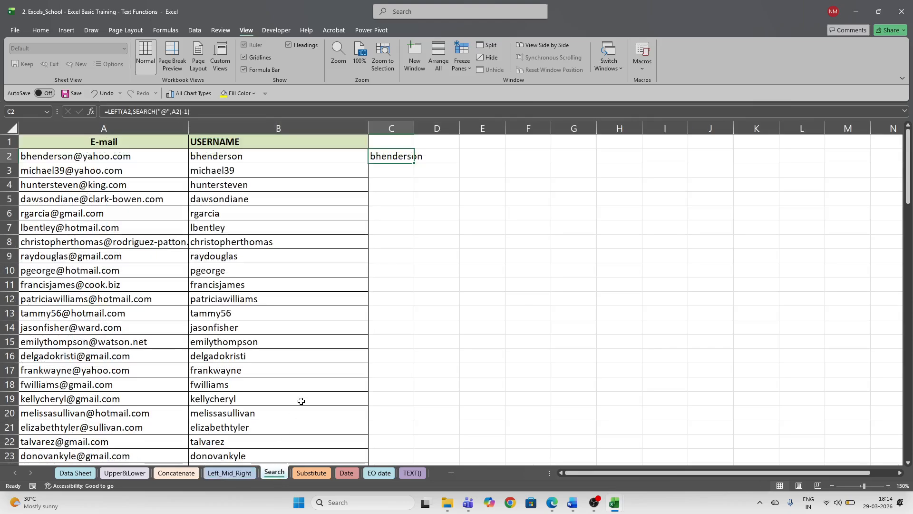
left_click(217, 172)
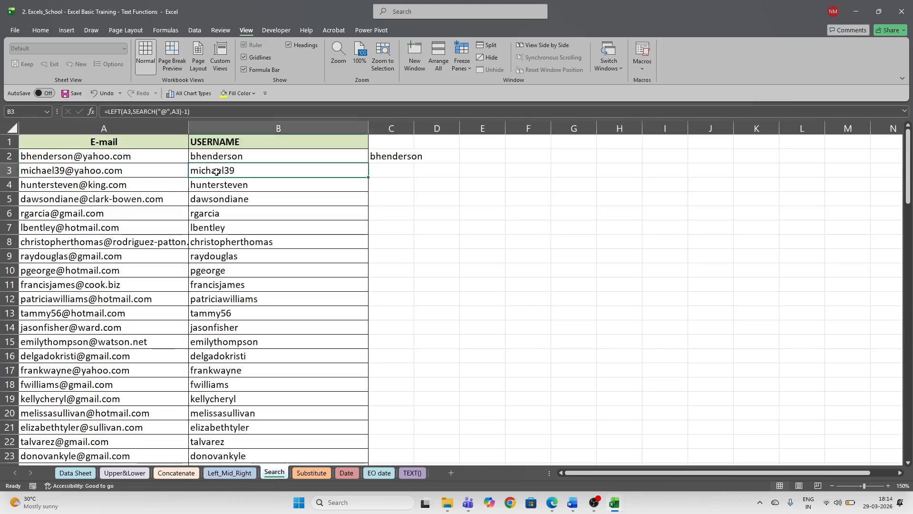
key("Up")
key("ctrl+shift+Down")
key("Delete")
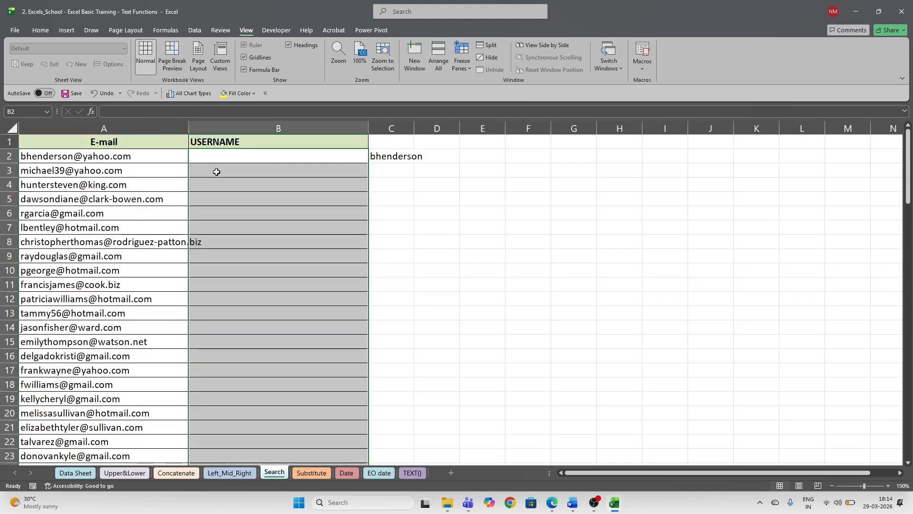
- Zoom the sheet to 200% and switch to the Teams meeting window
left_click(345, 50)
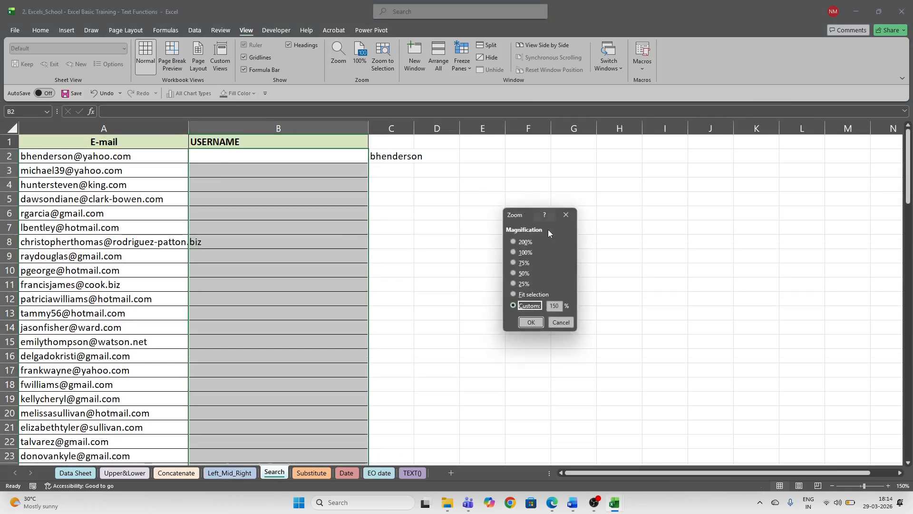
left_click(514, 243)
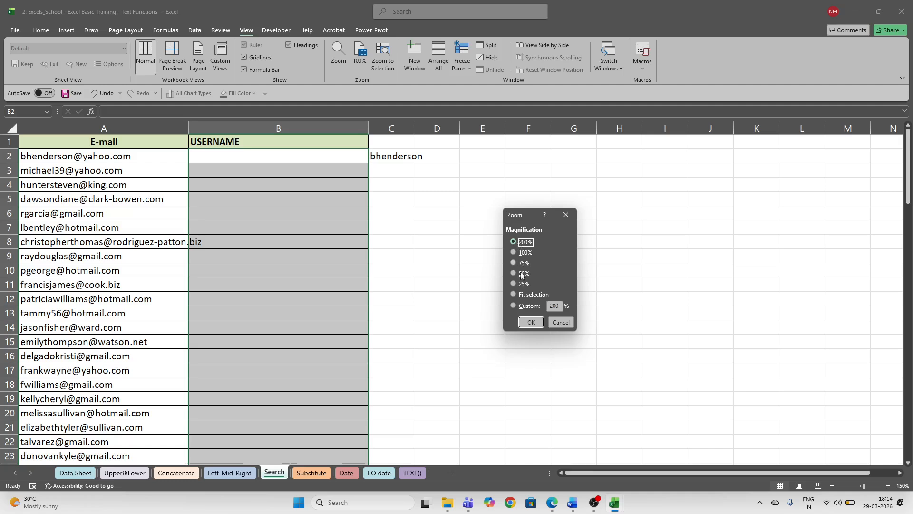
left_click(531, 322)
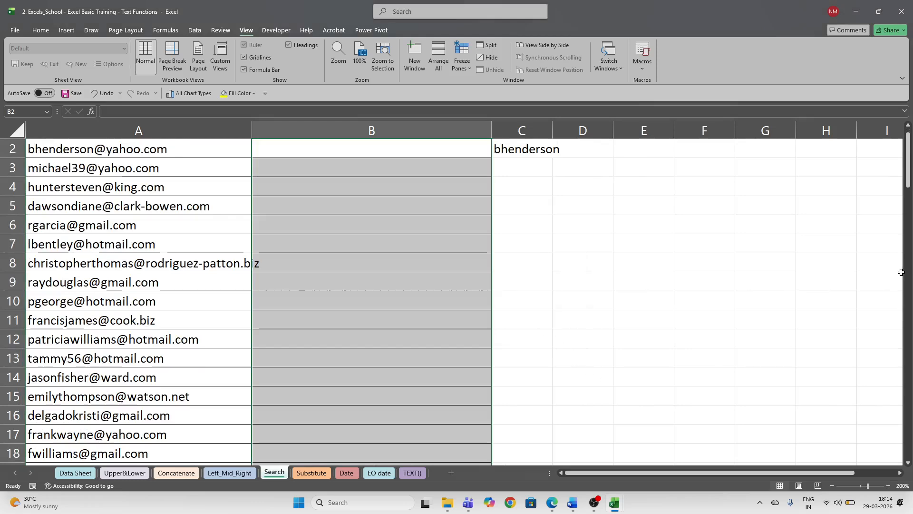
key("alt+Tab")
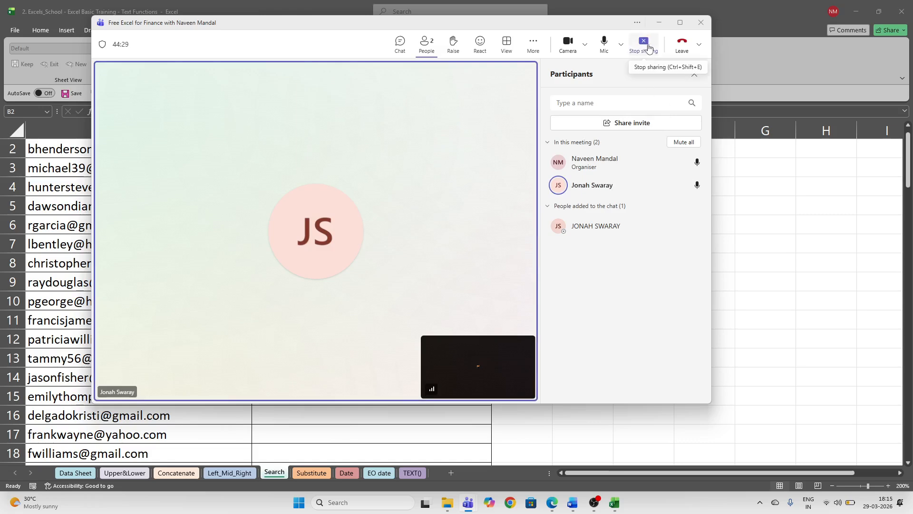
- Mute and then unmute the Teams microphone, then minimize the meeting window
left_click(605, 44)
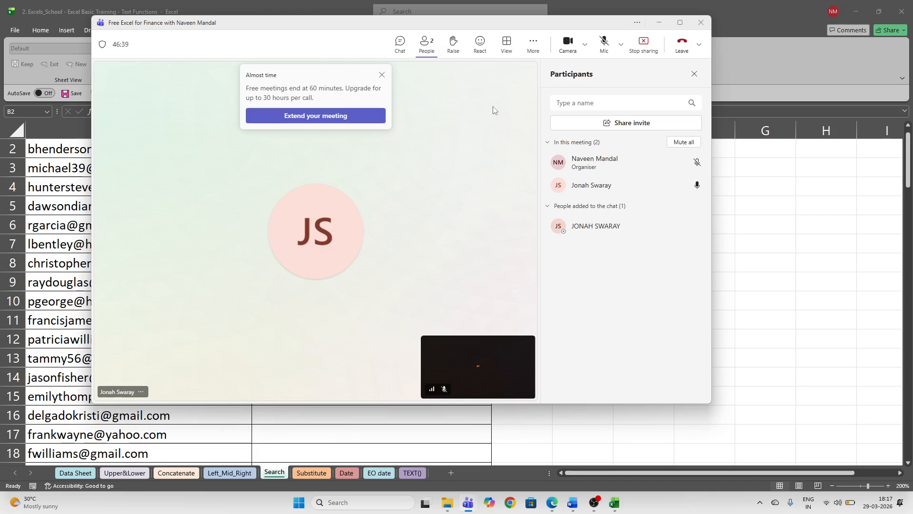
left_click(602, 47)
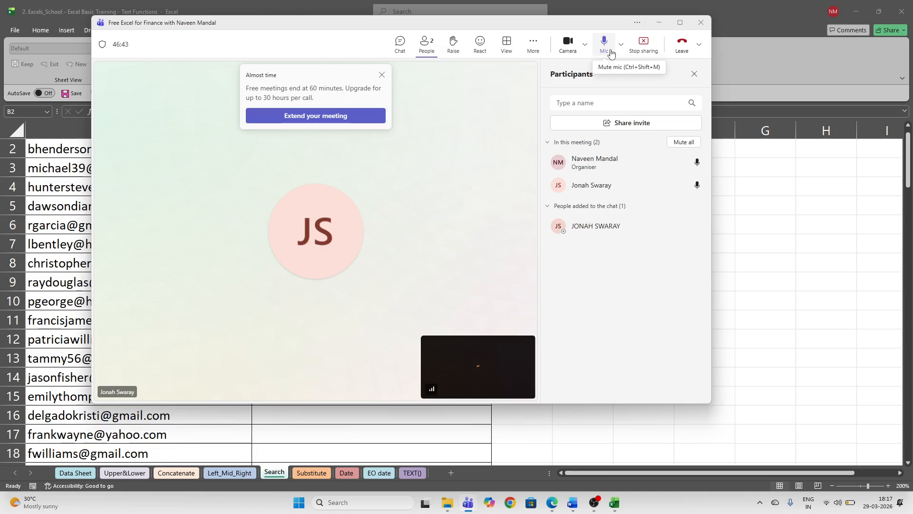
left_click(663, 26)
scroll(371, 167, "up", 1)
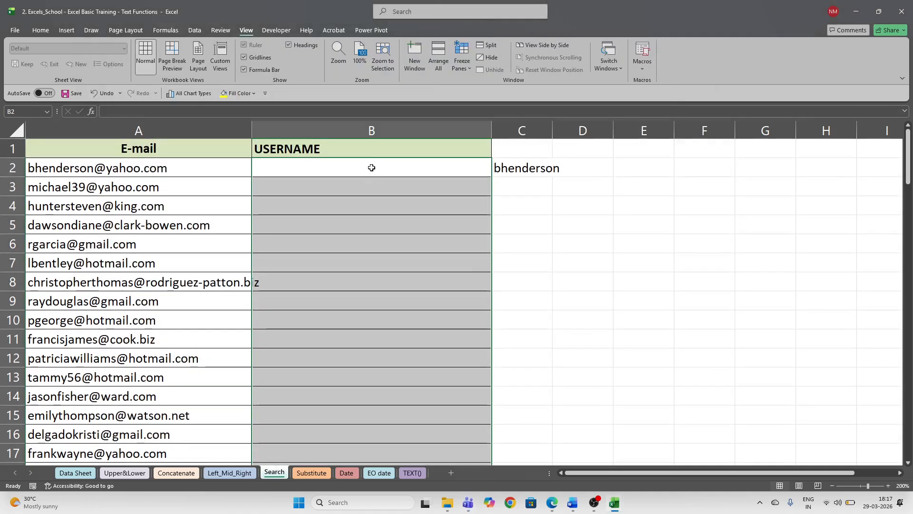
- Widen column A to fit the e-mails and review C2's =LEFT(A2,SEARCH("@",A2)-1) formula
left_click(371, 167)
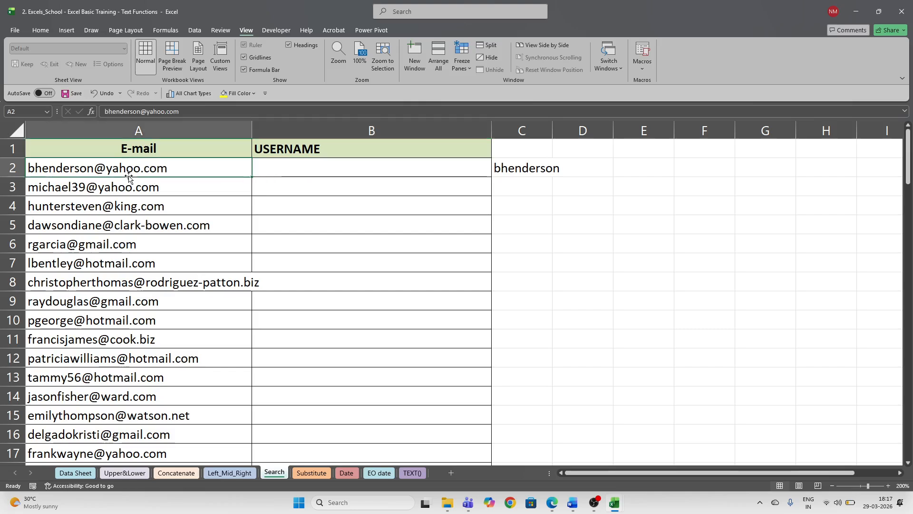
left_click(136, 133)
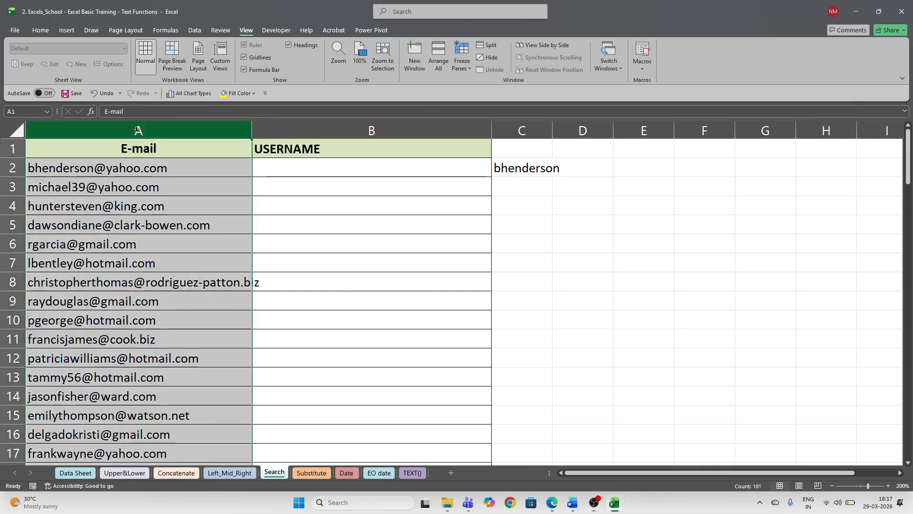
left_click_drag(252, 133, 276, 133)
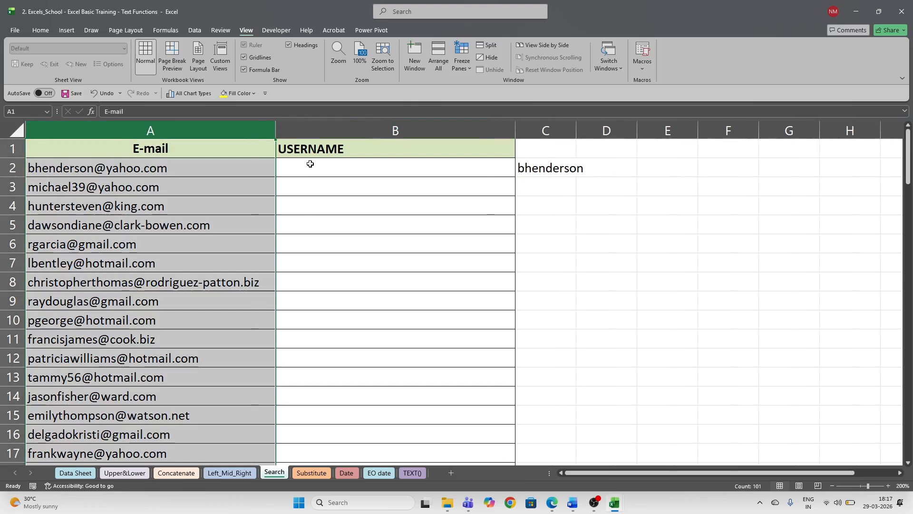
left_click(323, 170)
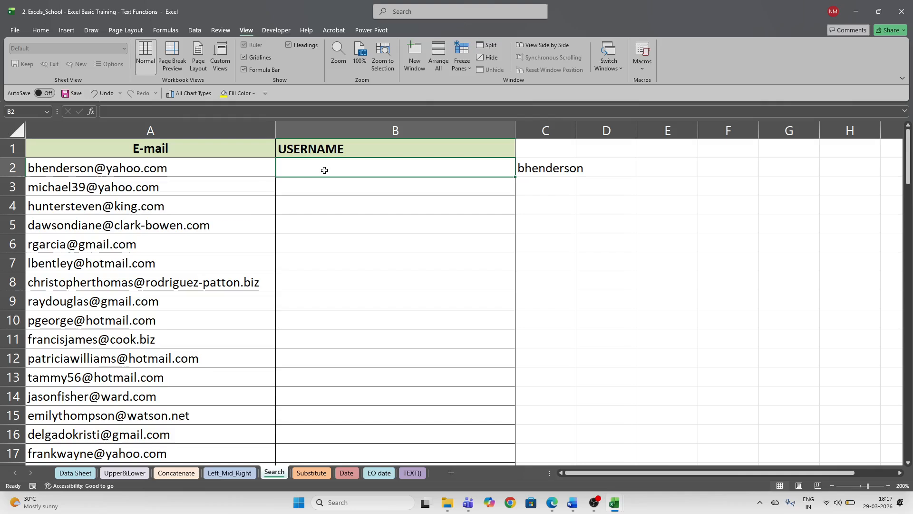
key("Right")
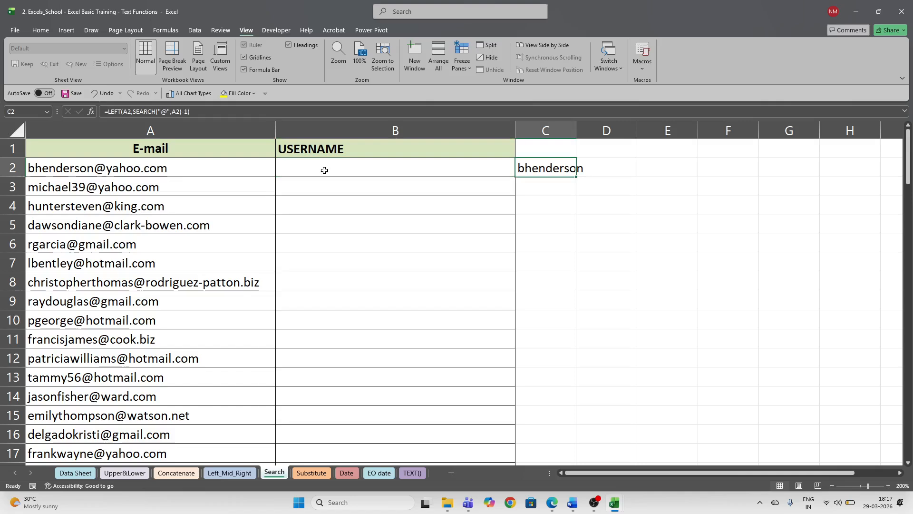
- Enter an initial =LEFT(A2,SEARCH("@",A2)) username formula in B2
left_click(324, 170)
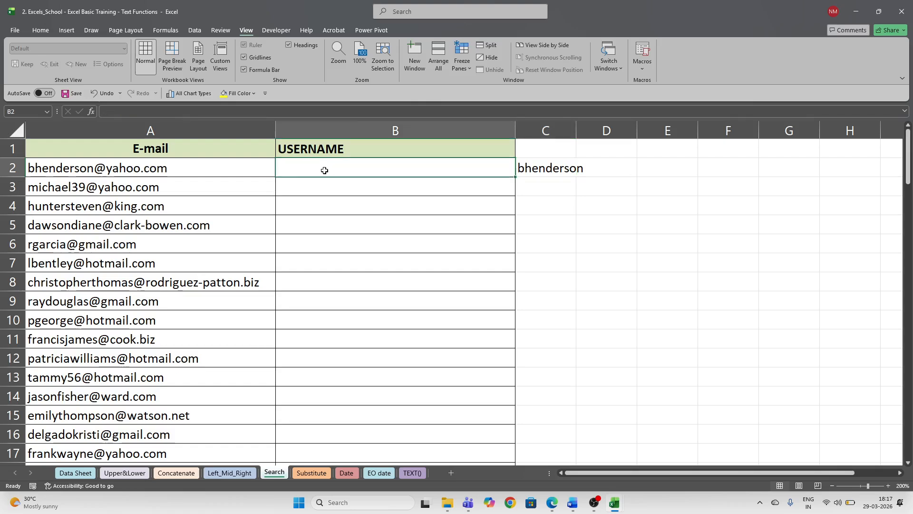
type("=left")
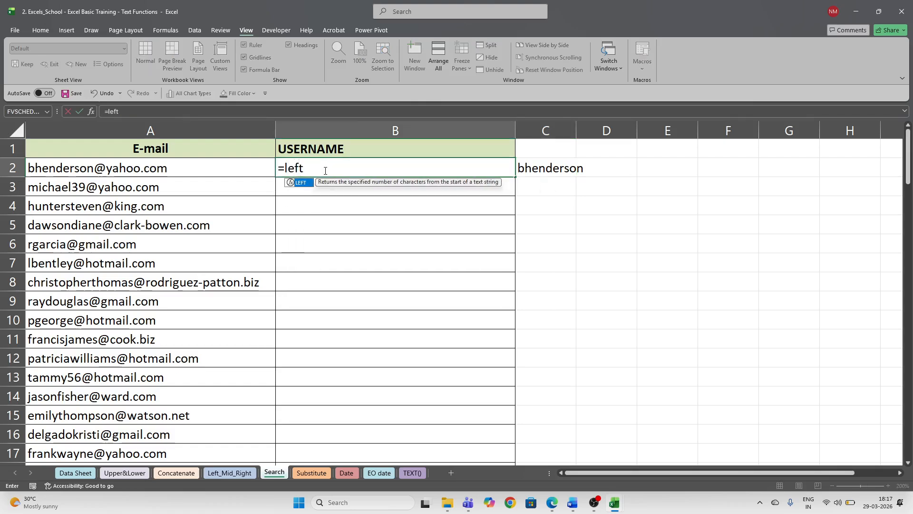
key("Tab")
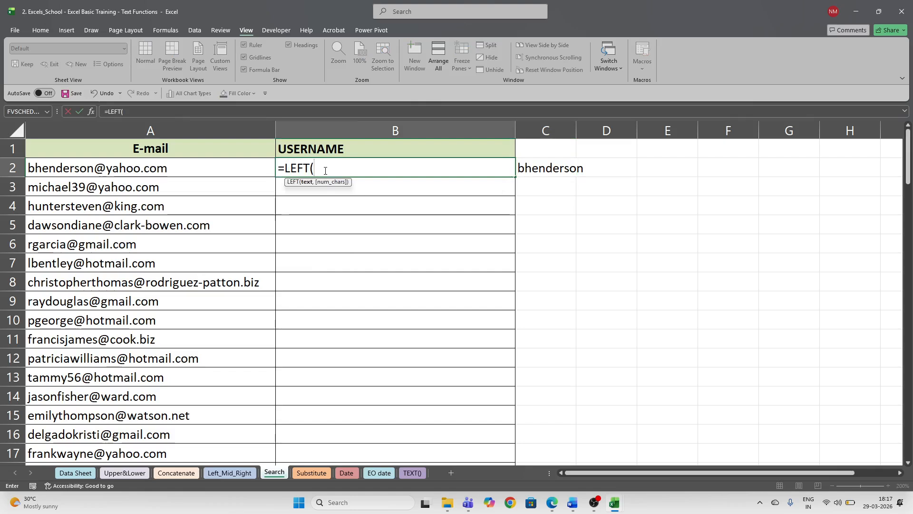
key("Left")
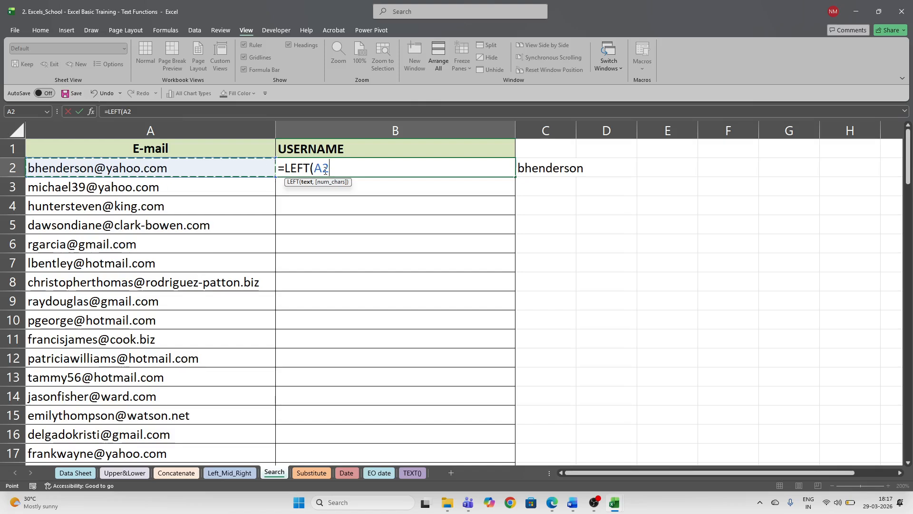
type(",")
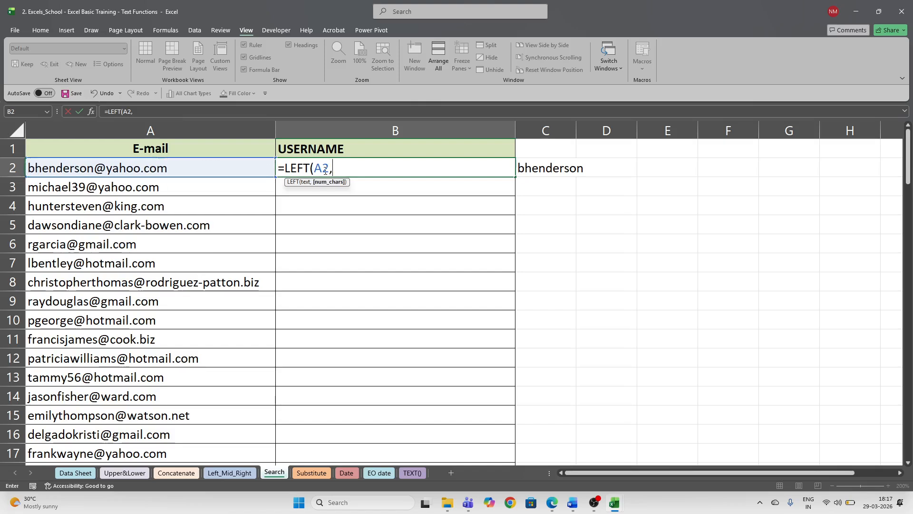
type("sear")
key("Tab")
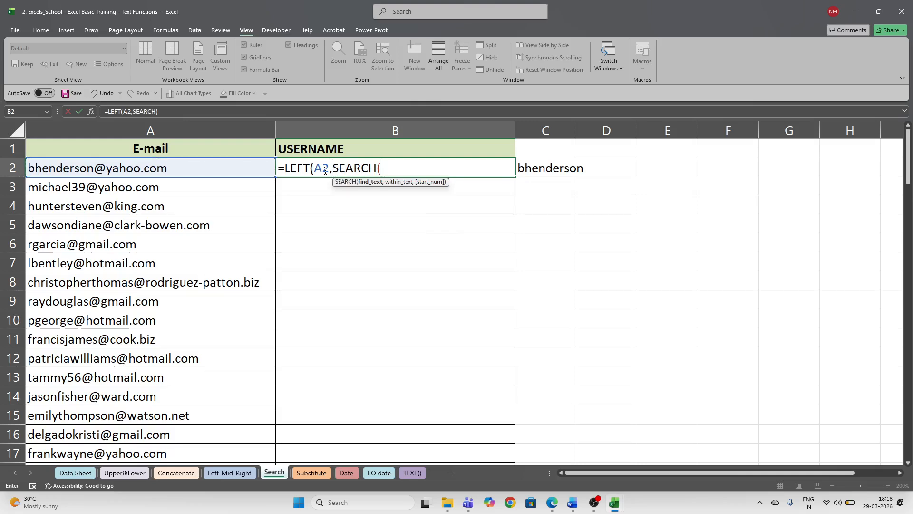
type("\"@\"")
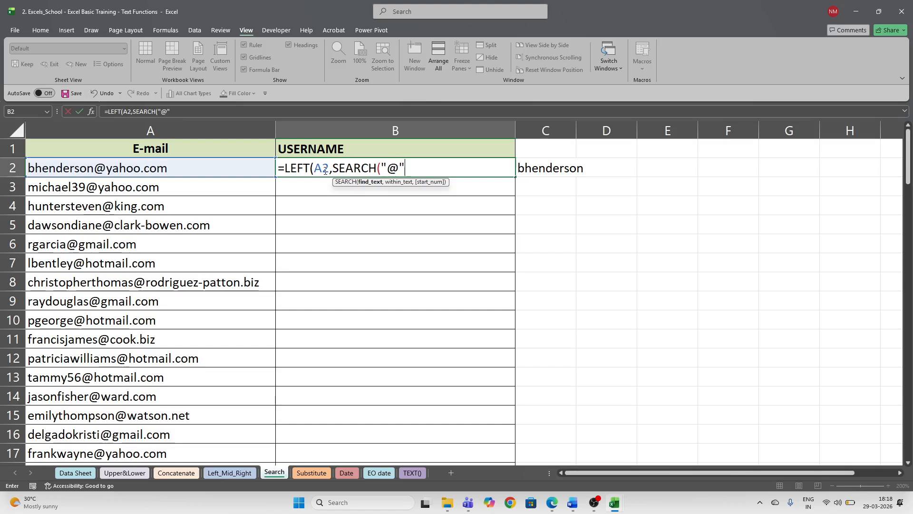
type(",")
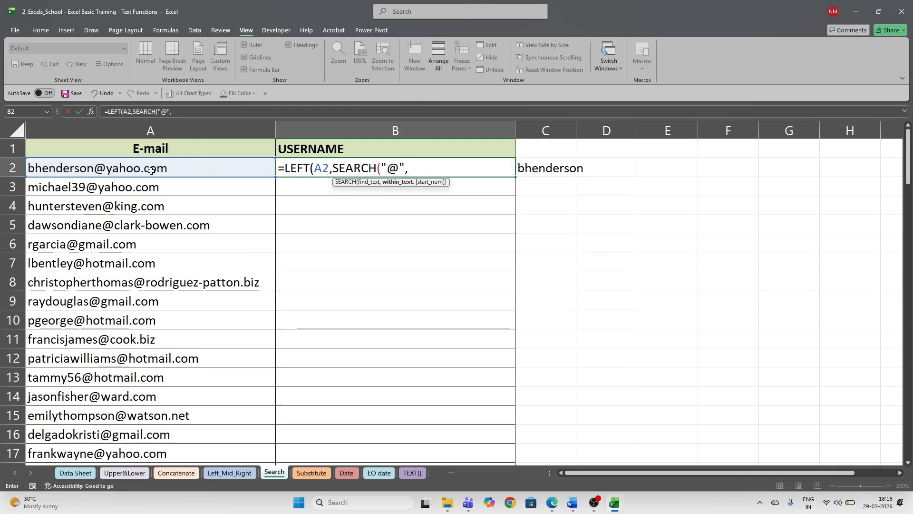
left_click(150, 170)
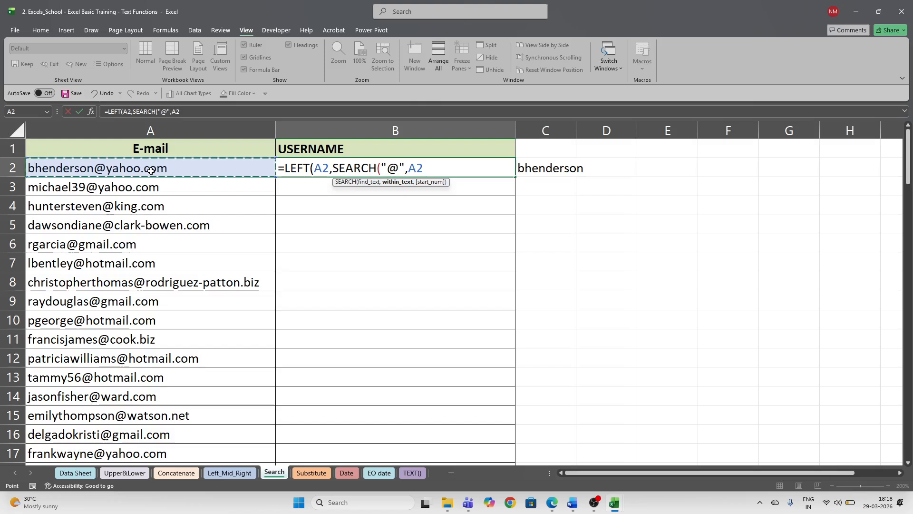
type(")")
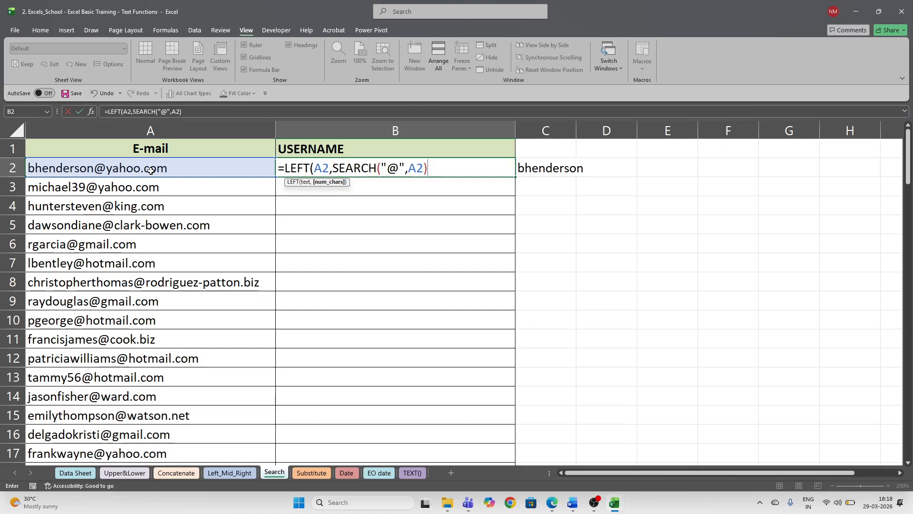
type(")")
key("ctrl+Return")
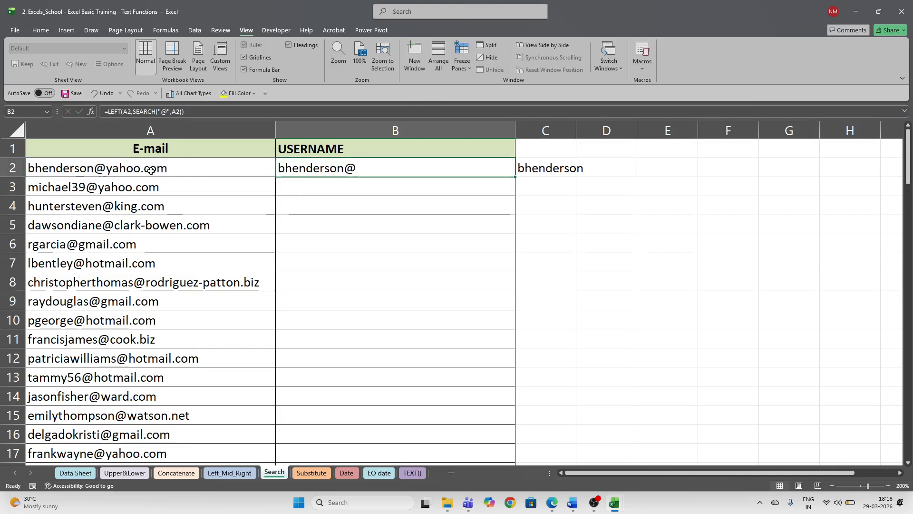
- Correct B2 to =LEFT(A2,SEARCH("@",A2)-1) so the @ sign is dropped
key("F2")
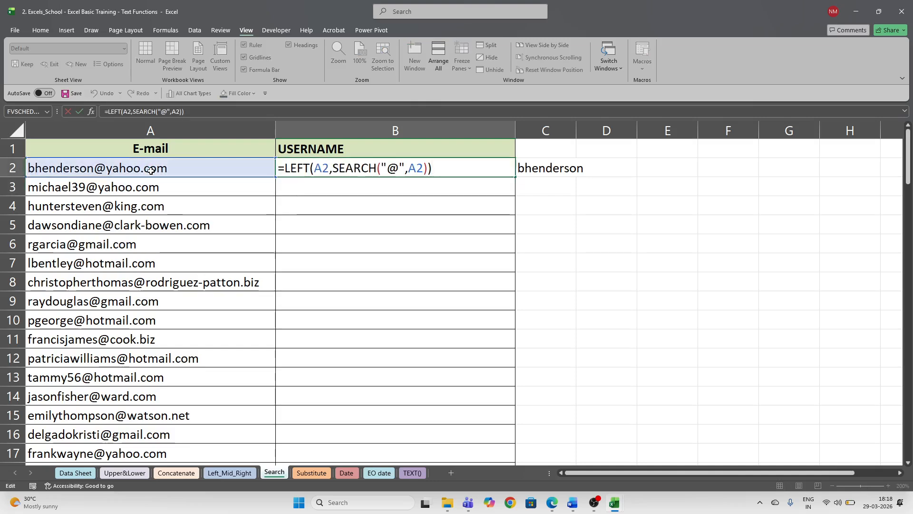
key("Left")
type("-1")
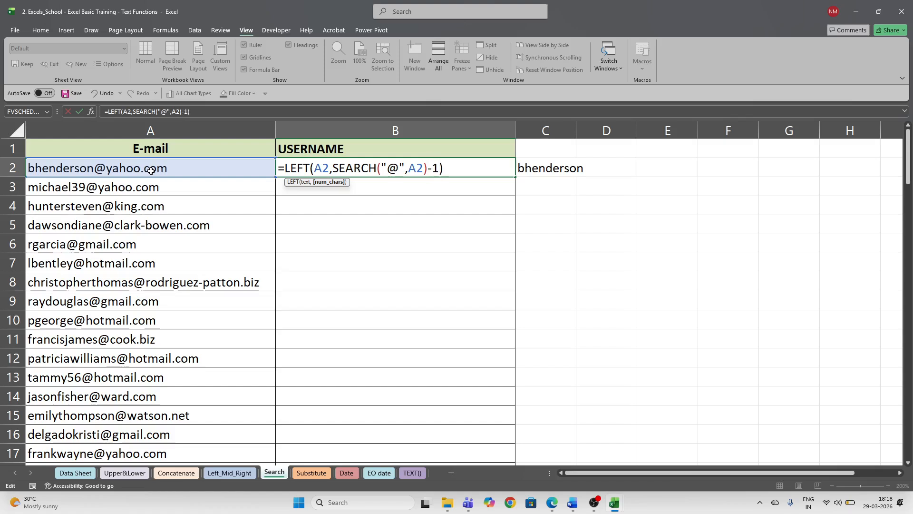
key("ctrl+Return")
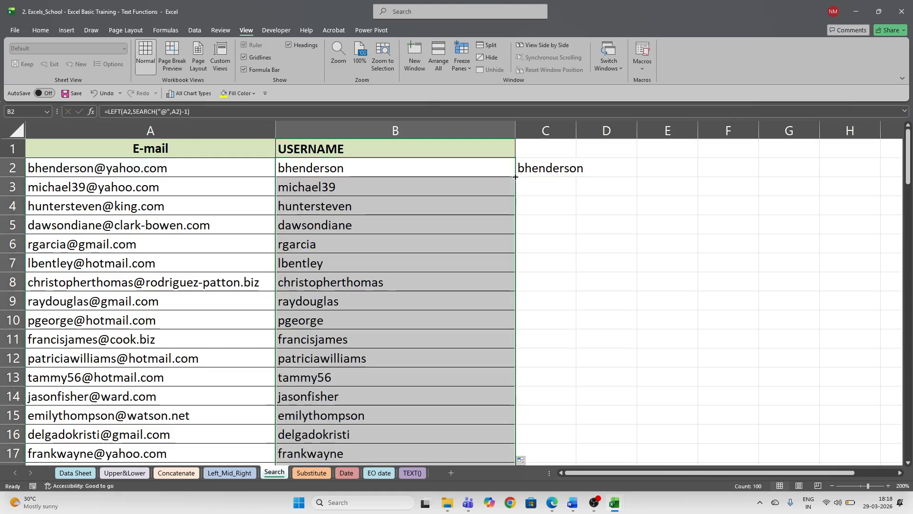
scroll(489, 257, "down", 20)
scroll(489, 258, "down", 7)
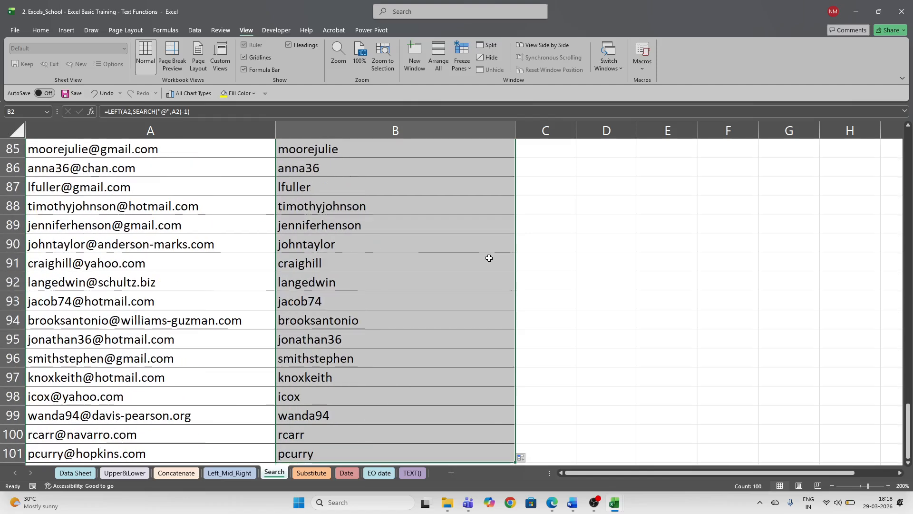
scroll(489, 258, "up", 20)
left_click(489, 258)
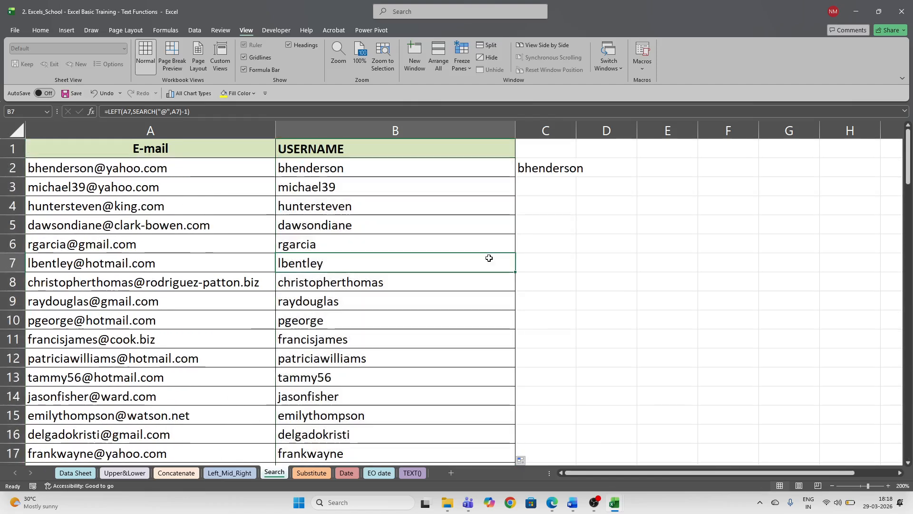
left_click(384, 173)
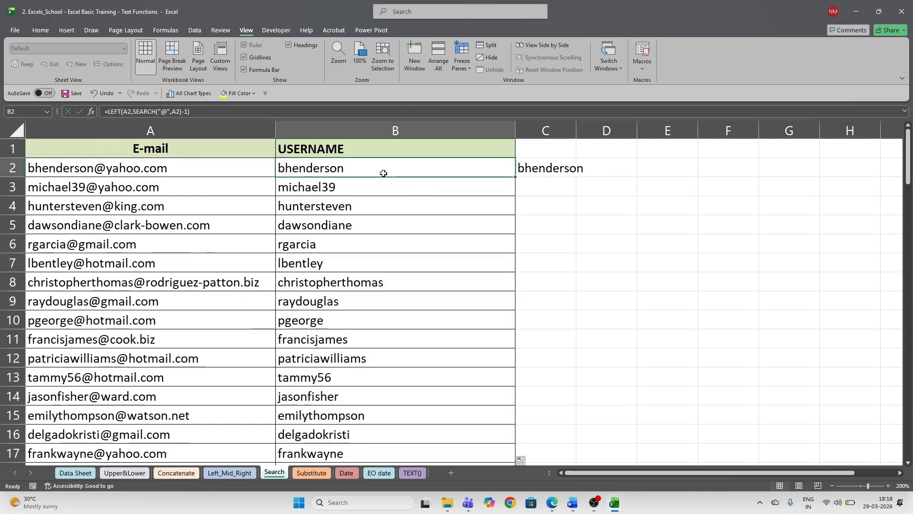
key("Down")
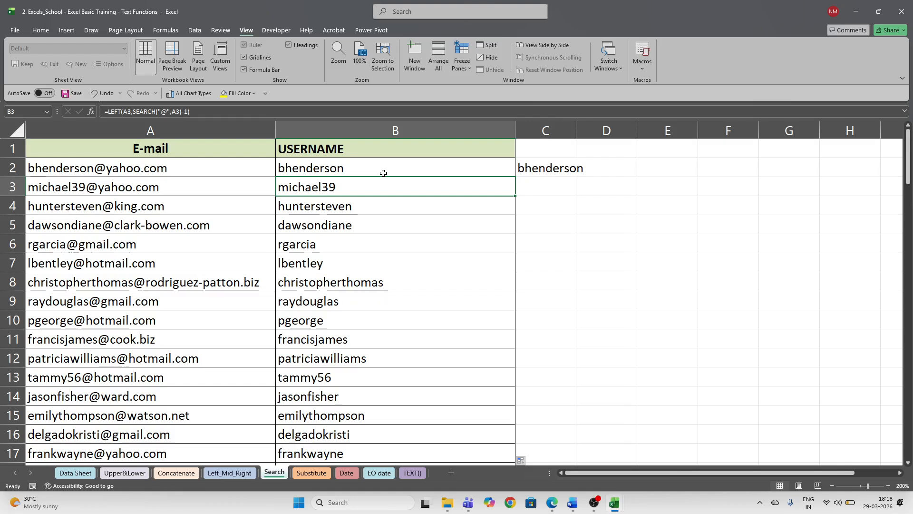
left_click(381, 172)
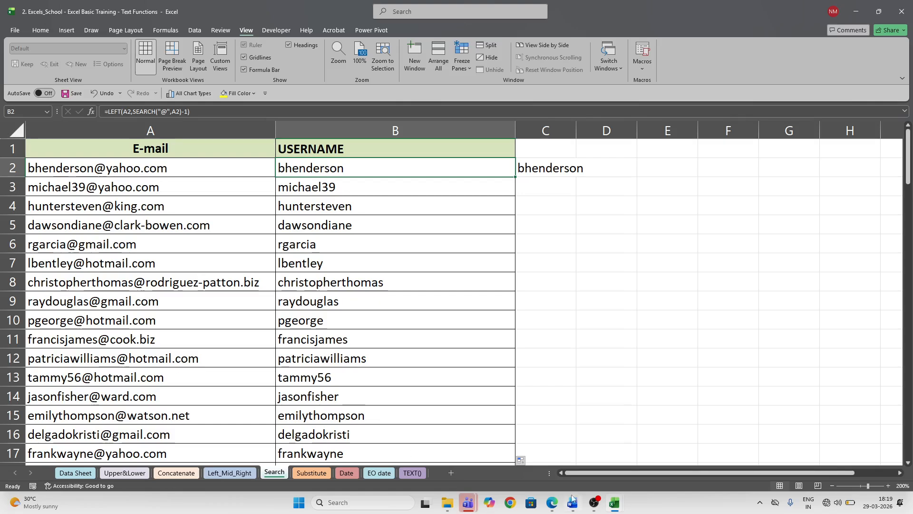
- Connect to the OnePlus Nord 3 5G Wi-Fi network from Quick Settings
mouse_move(471, 501)
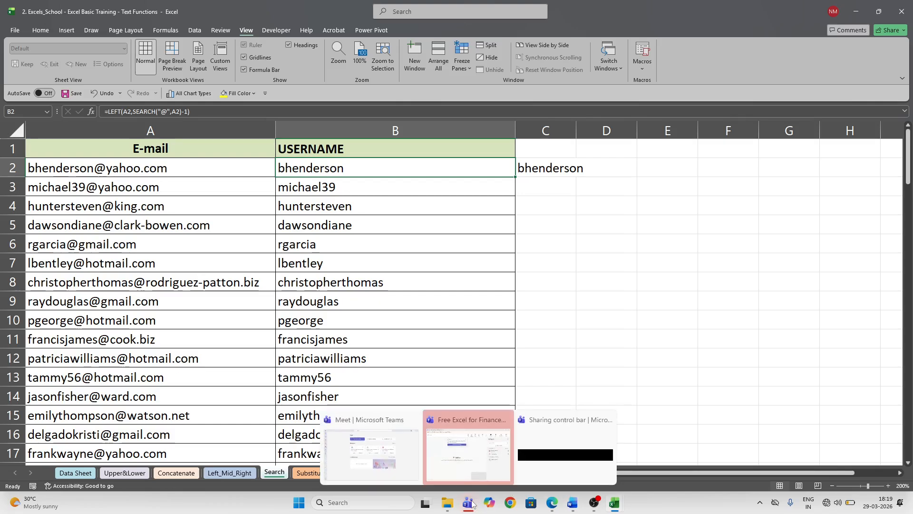
left_click(835, 510)
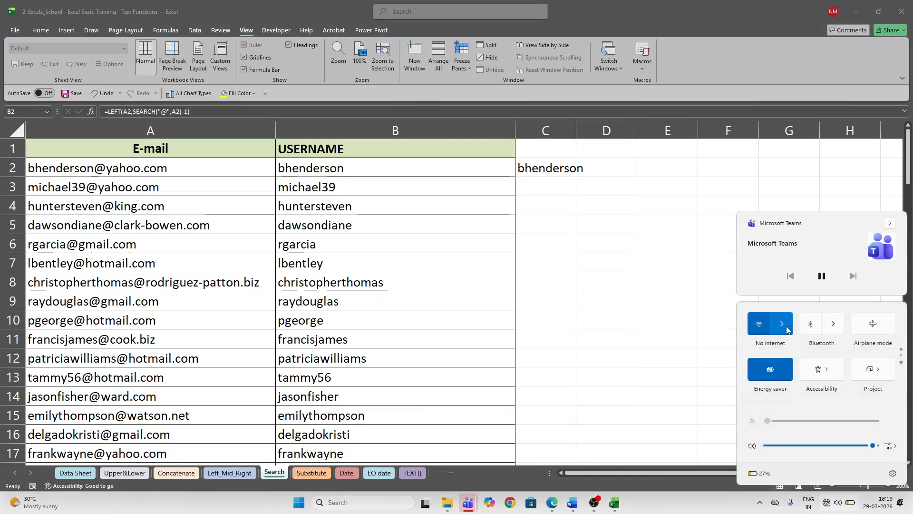
left_click(784, 323)
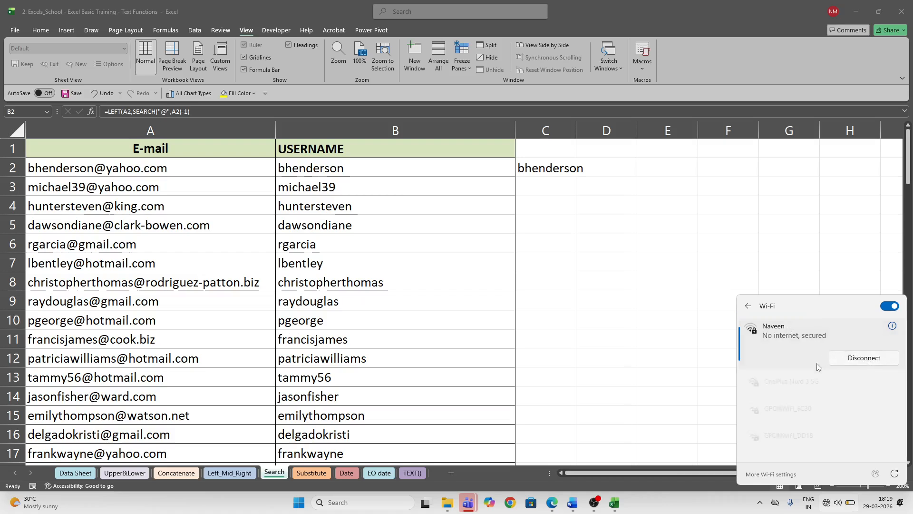
left_click(832, 385)
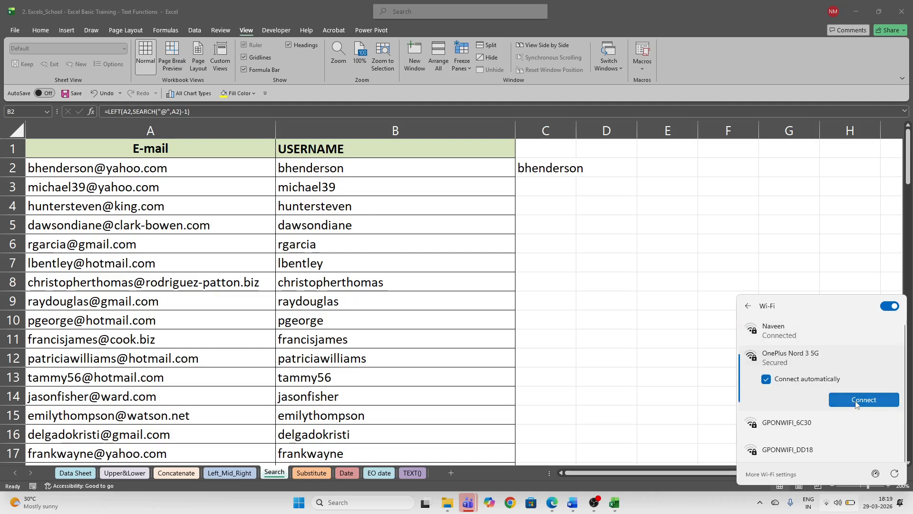
left_click(856, 402)
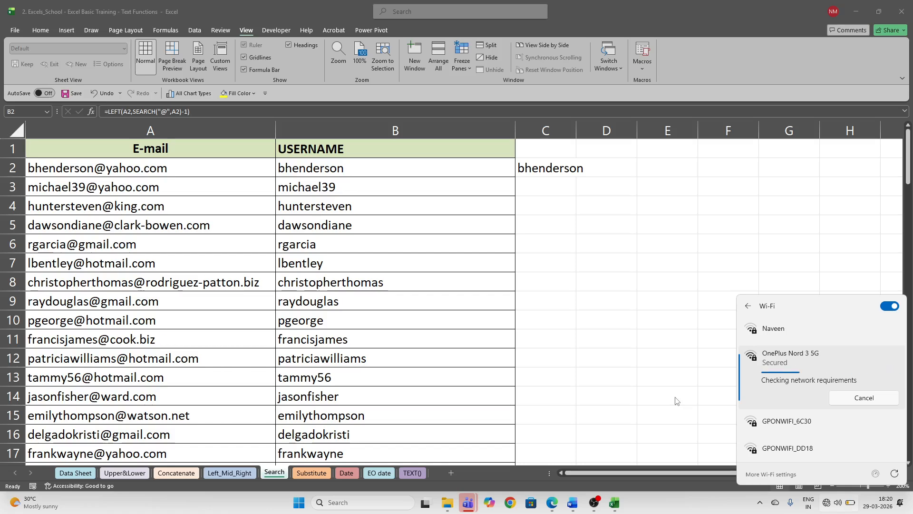
- Close the Wi-Fi list and bring the Teams meeting window back up
left_click(676, 400)
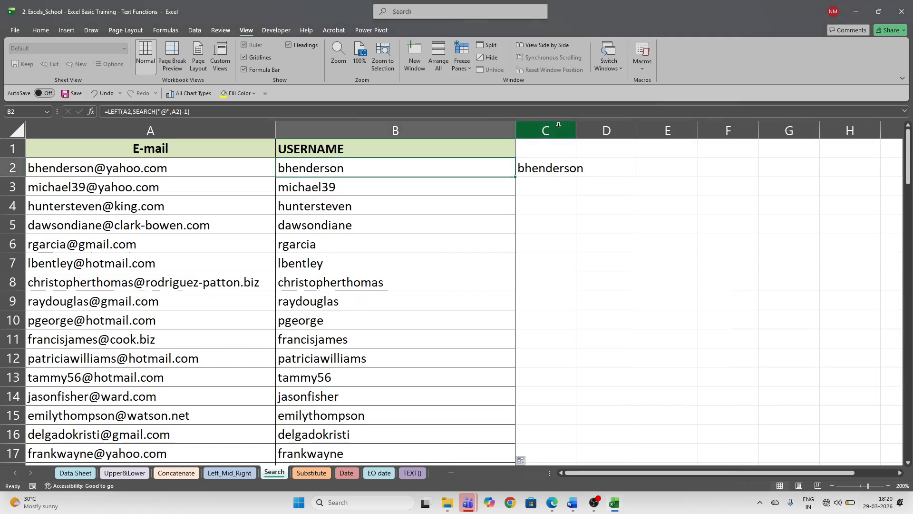
mouse_move(468, 503)
left_click(471, 450)
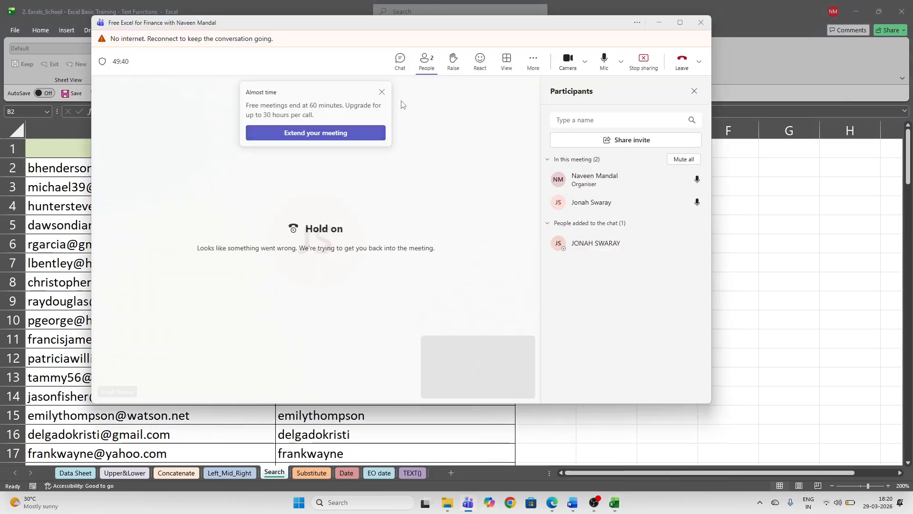
- Dismiss the meeting reminder, check the Wi-Fi list, then minimize the Teams meeting window
left_click(382, 91)
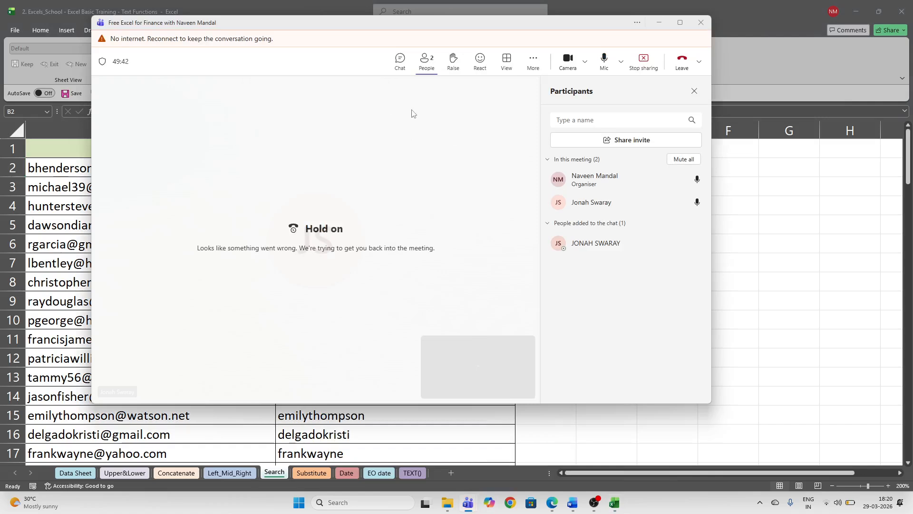
left_click(826, 501)
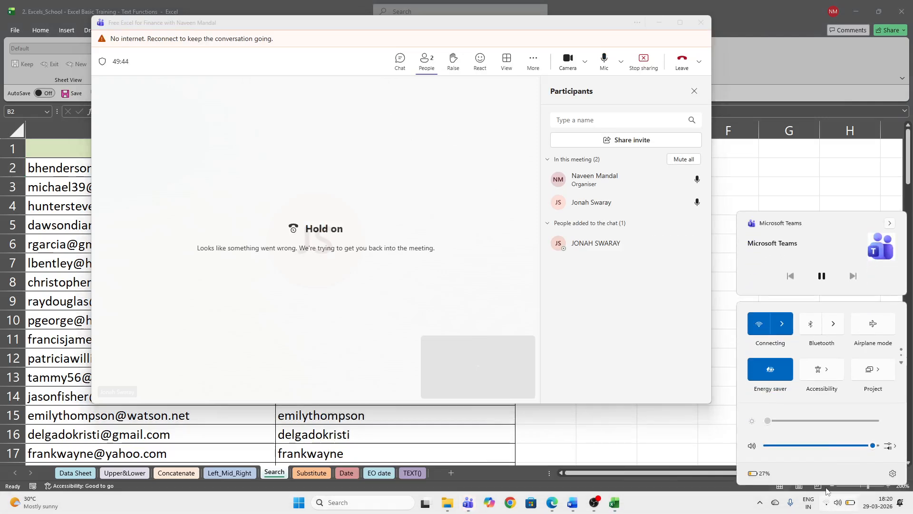
left_click(783, 324)
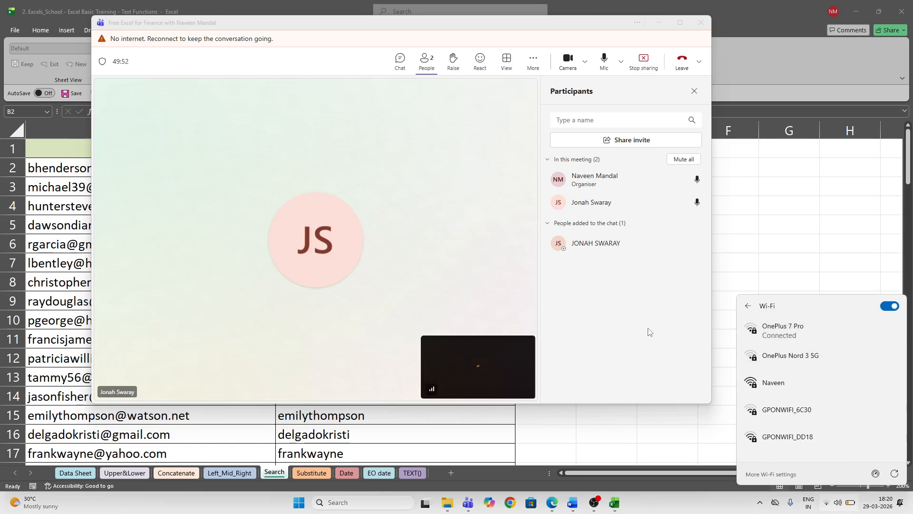
left_click(649, 331)
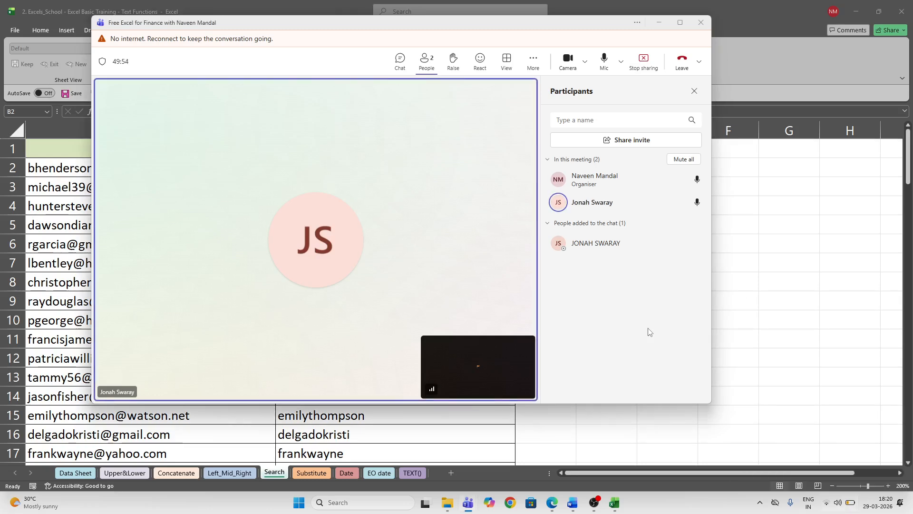
left_click(655, 27)
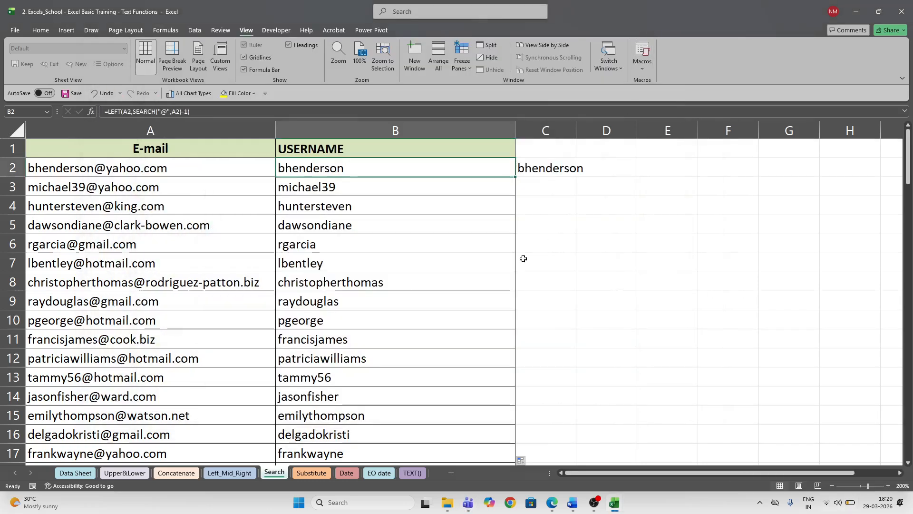
- Select A7 on the Search sheet, then switch to the Substitute sheet
left_click(198, 265)
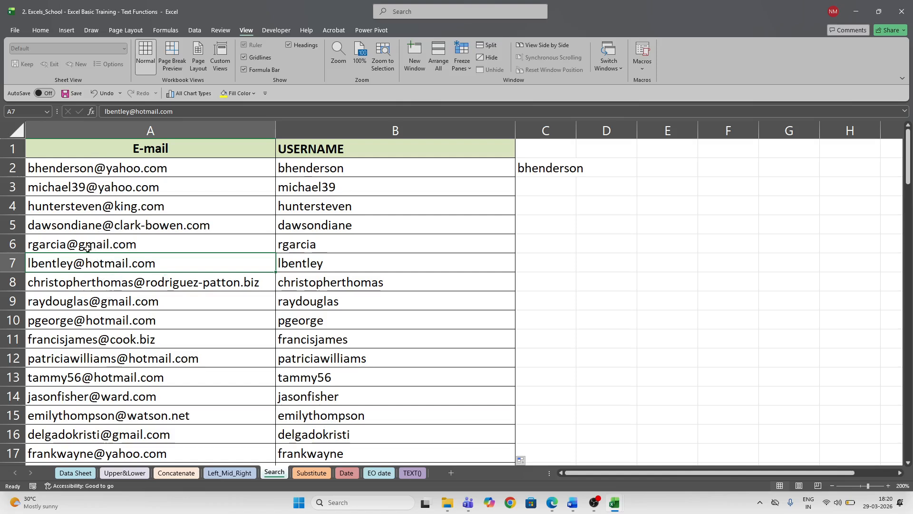
left_click(316, 475)
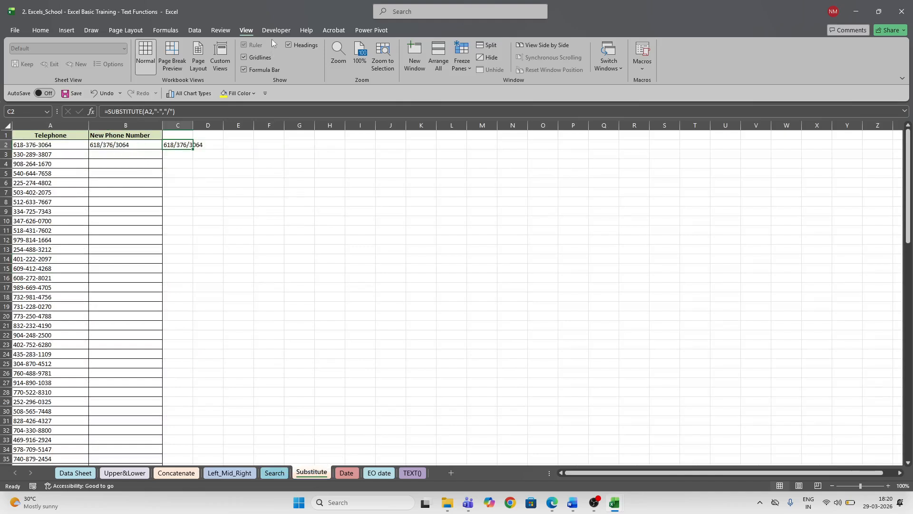
- Zoom the Substitute sheet to 200% and clear the result in B2
left_click(338, 54)
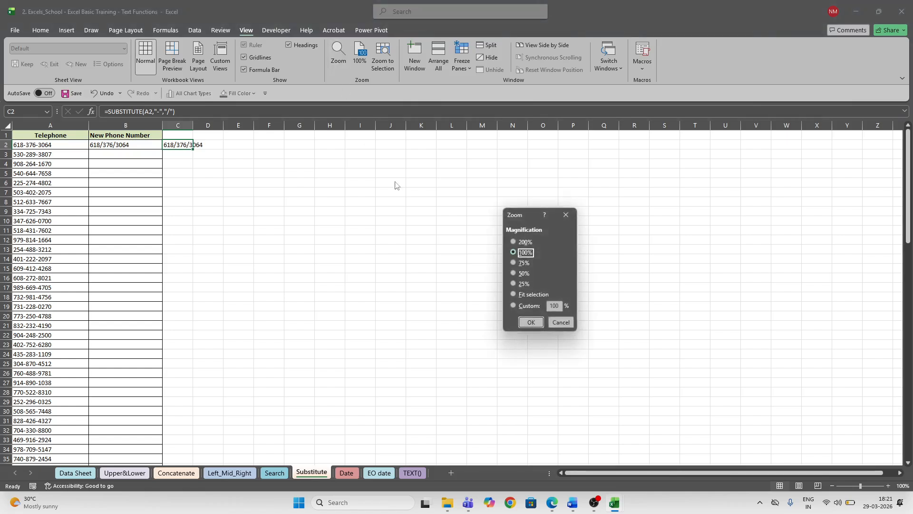
left_click(513, 243)
left_click(530, 322)
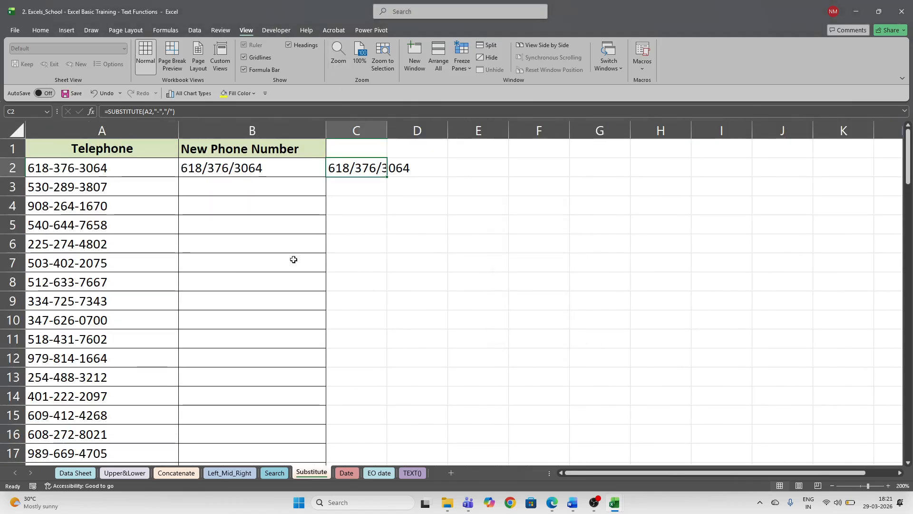
left_click(247, 166)
key("Delete")
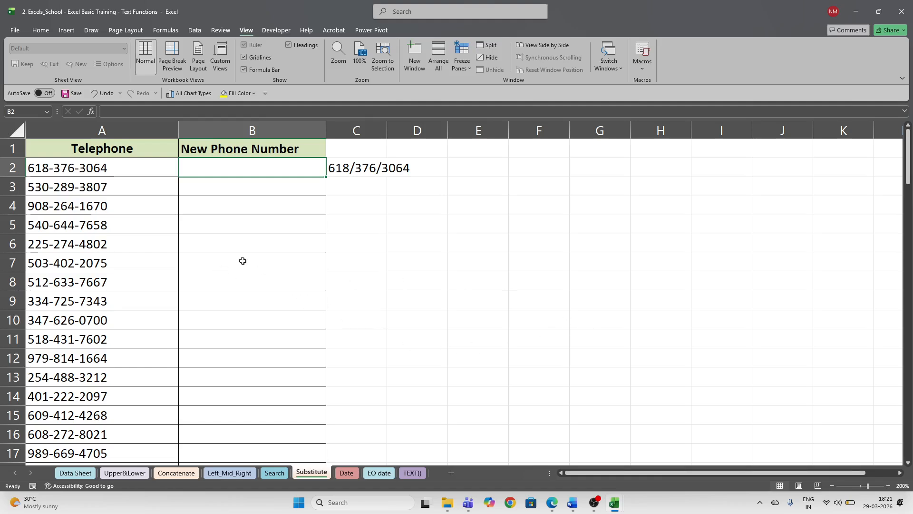
left_click(371, 170)
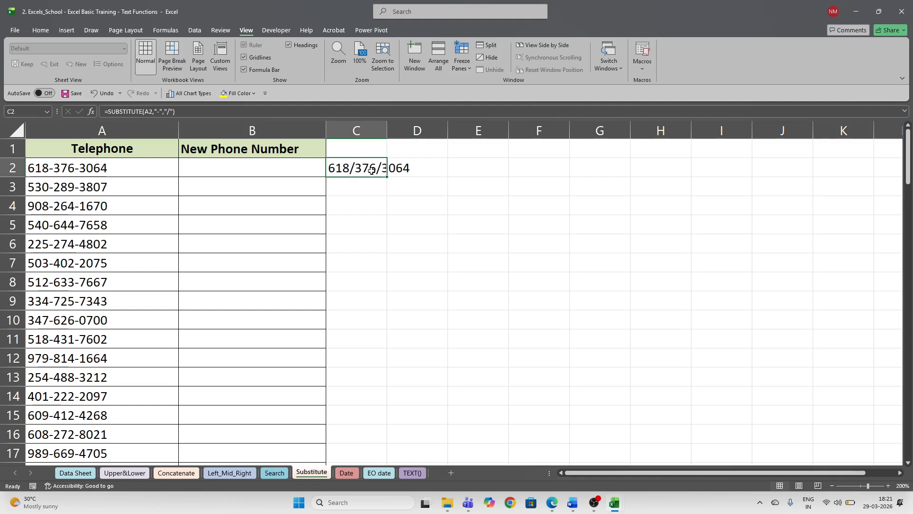
left_click(304, 170)
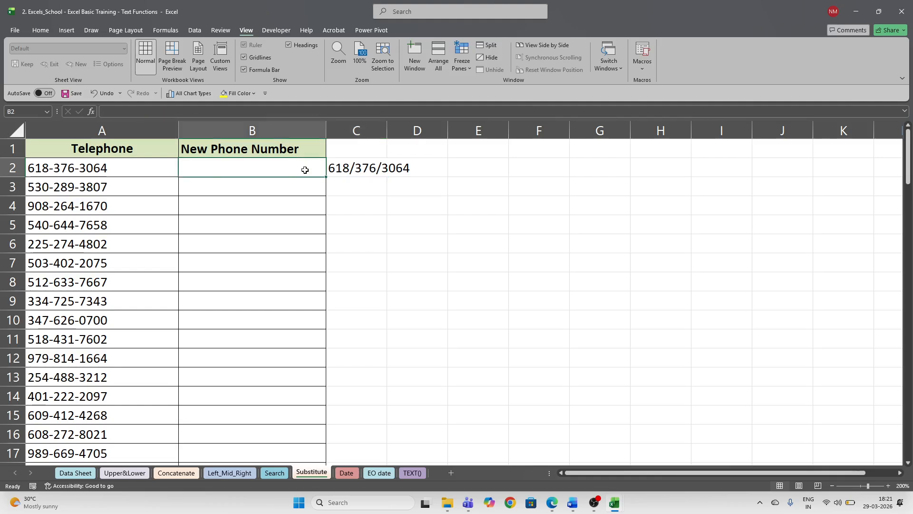
left_click(71, 166)
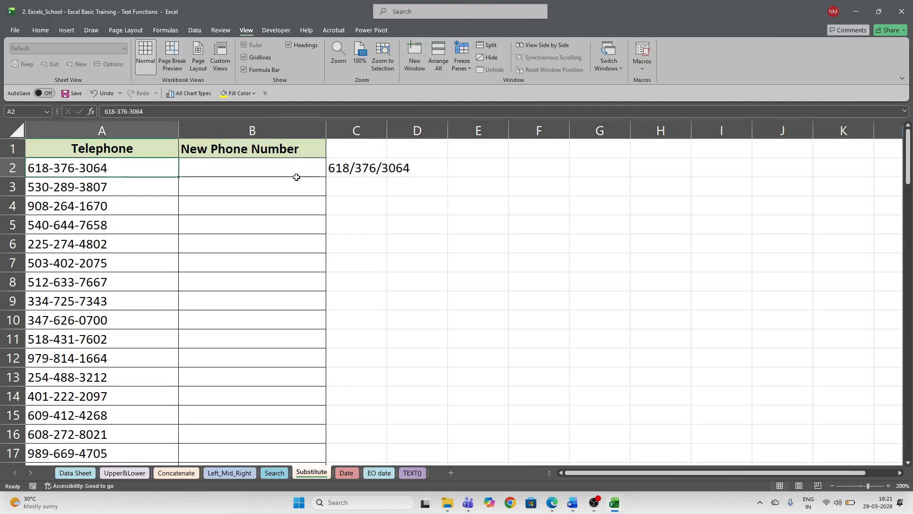
left_click(401, 167)
left_click(354, 165)
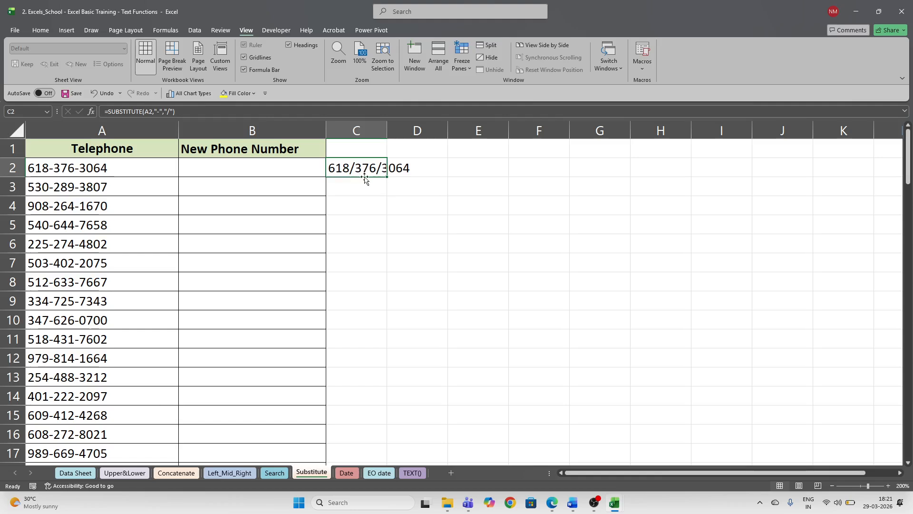
left_click_drag(387, 130, 427, 129)
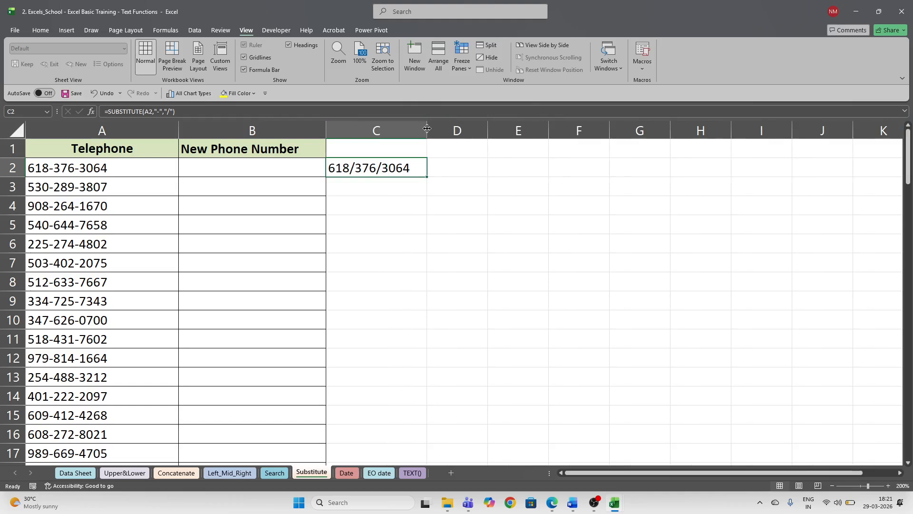
left_click_drag(428, 128, 433, 129)
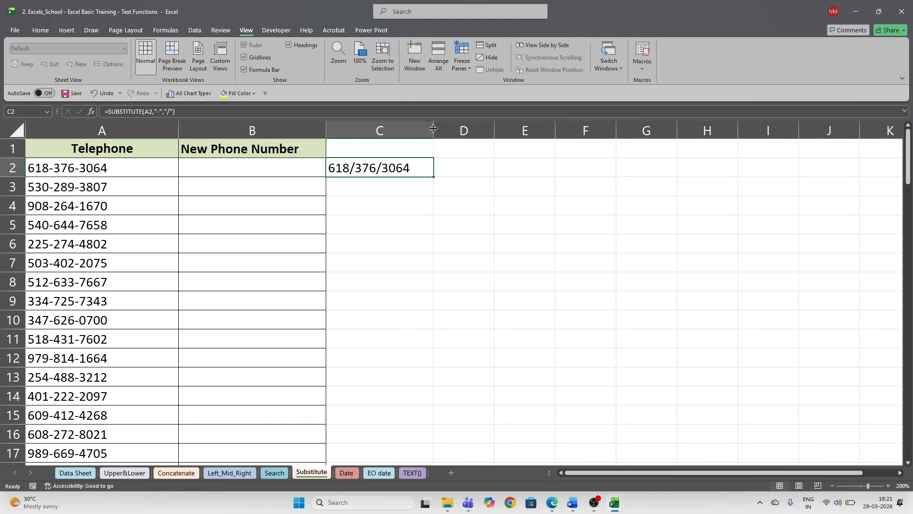
left_click(400, 192)
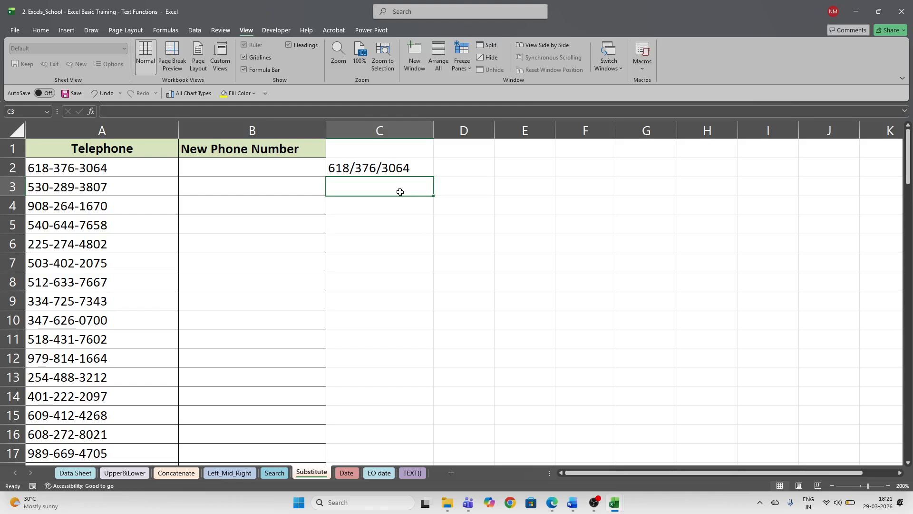
type("Mutual")
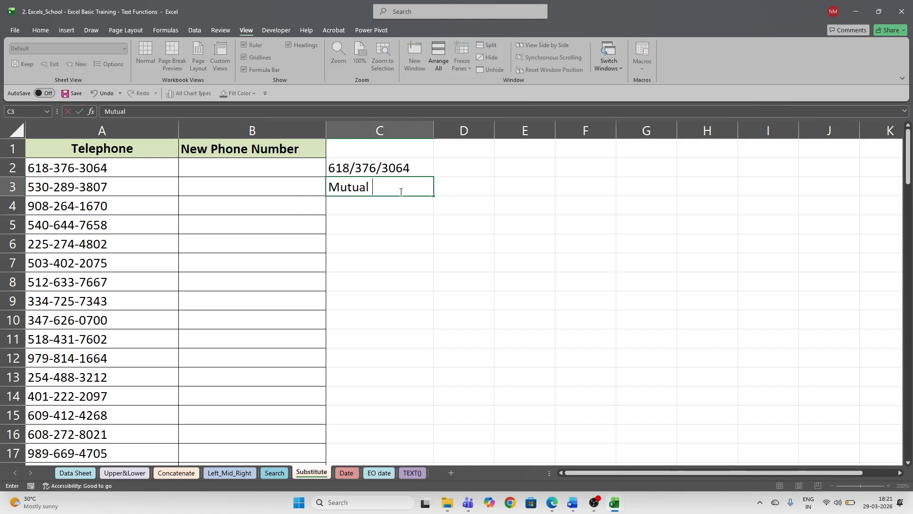
type("nds - hot tip")
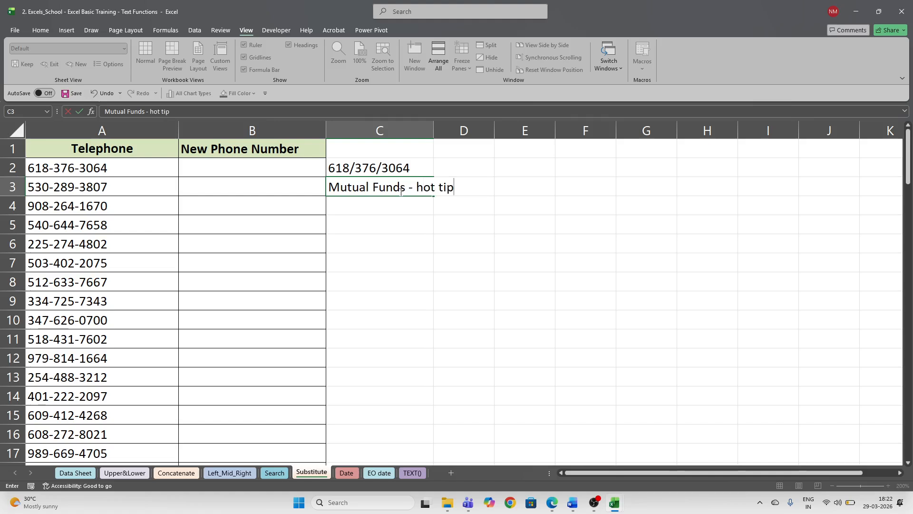
key("BackSpace")
key("BackSpace")
key("BackSpace")
key("BackSpace")
key("BackSpace")
key("BackSpace")
key("BackSpace")
type("- -")
key("BackSpace")
key("BackSpace")
key("BackSpace")
key("BackSpace")
key("BackSpace")
key("BackSpace")
key("BackSpace")
key("BackSpace")
key("BackSpace")
key("BackSpace")
key("BackSpace")
key("BackSpace")
key("BackSpace")
key("BackSpace")
key("BackSpace")
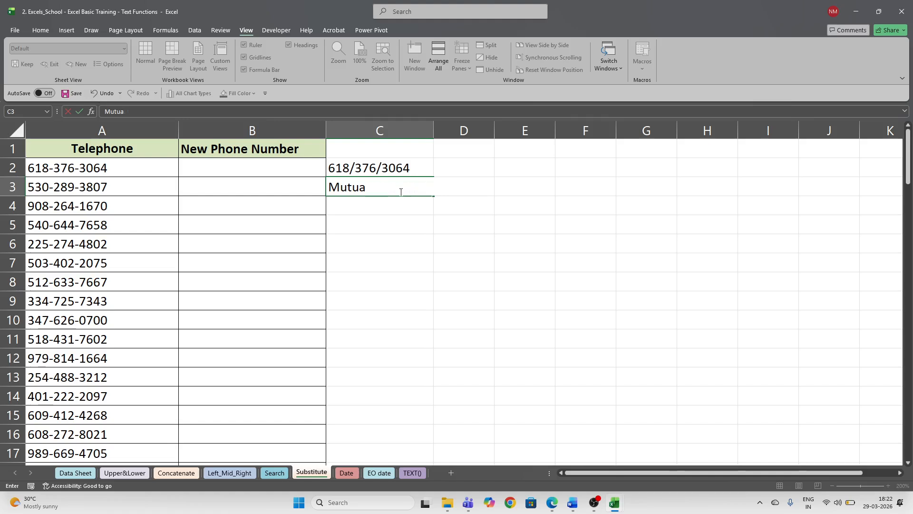
key("Escape")
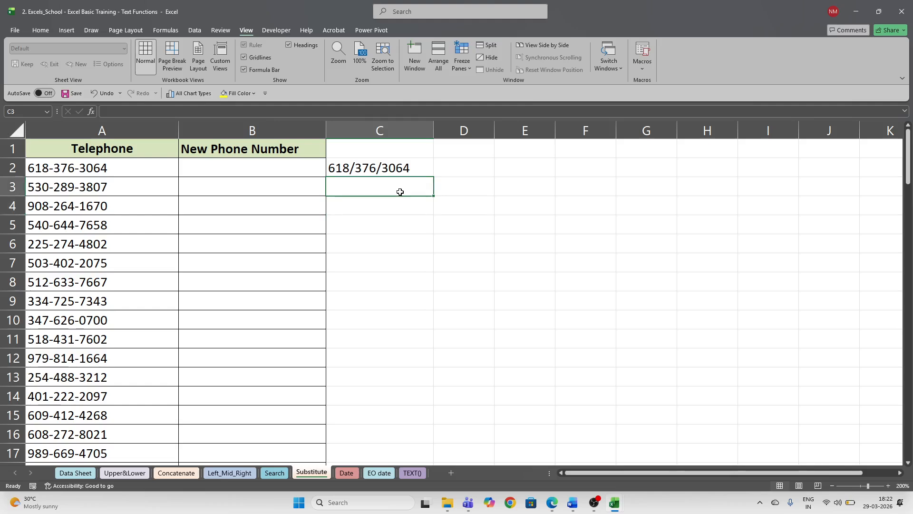
left_click(282, 163)
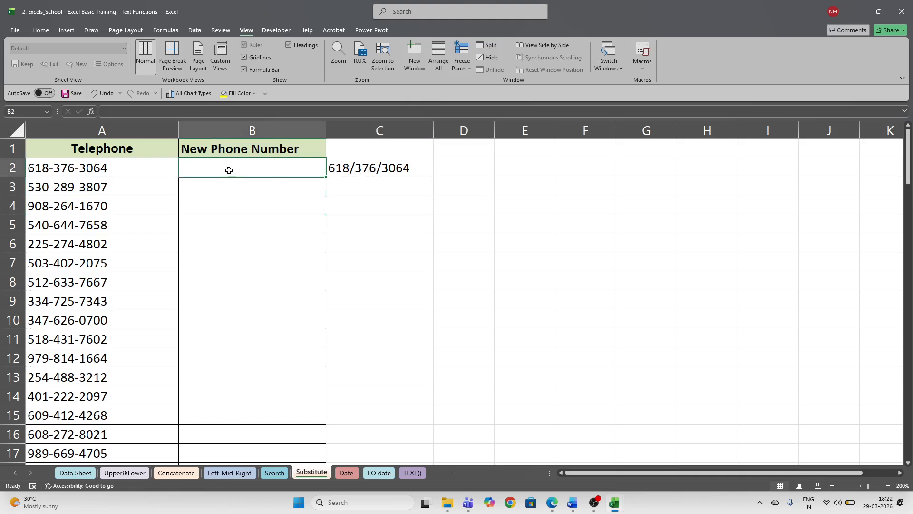
type("=")
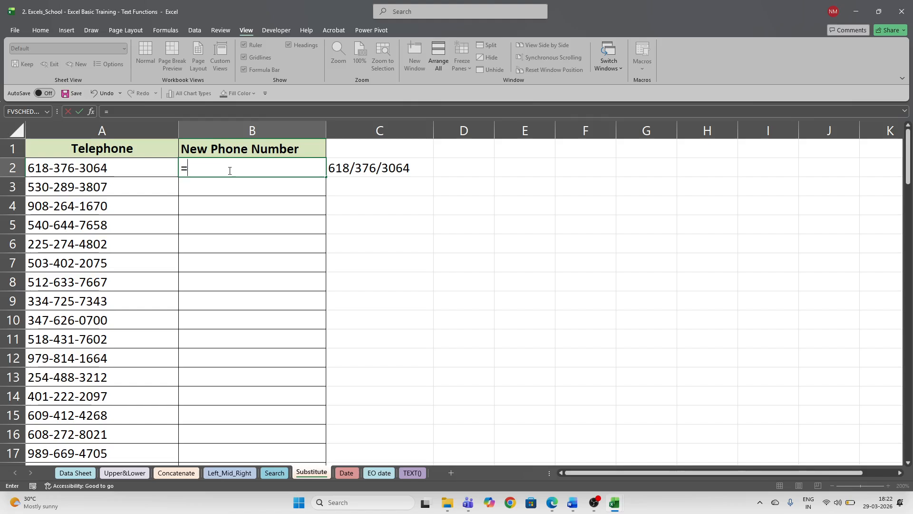
type("su")
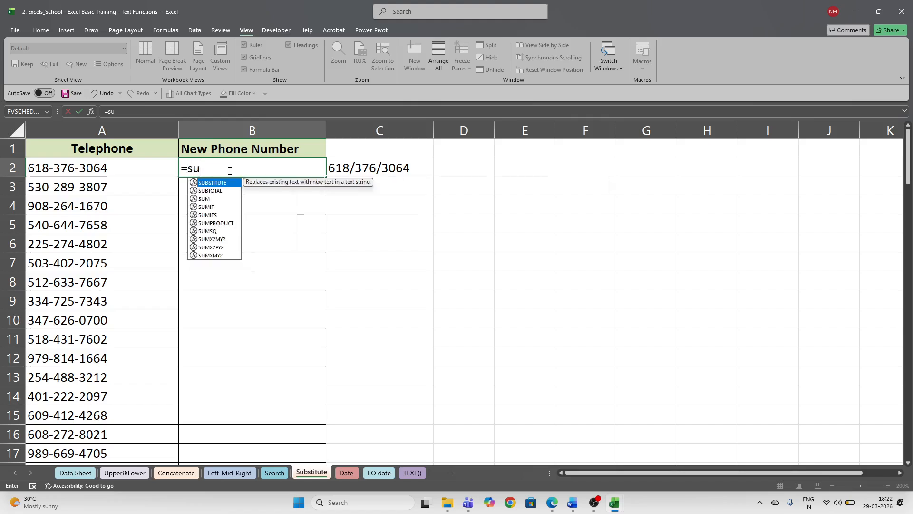
key("Tab")
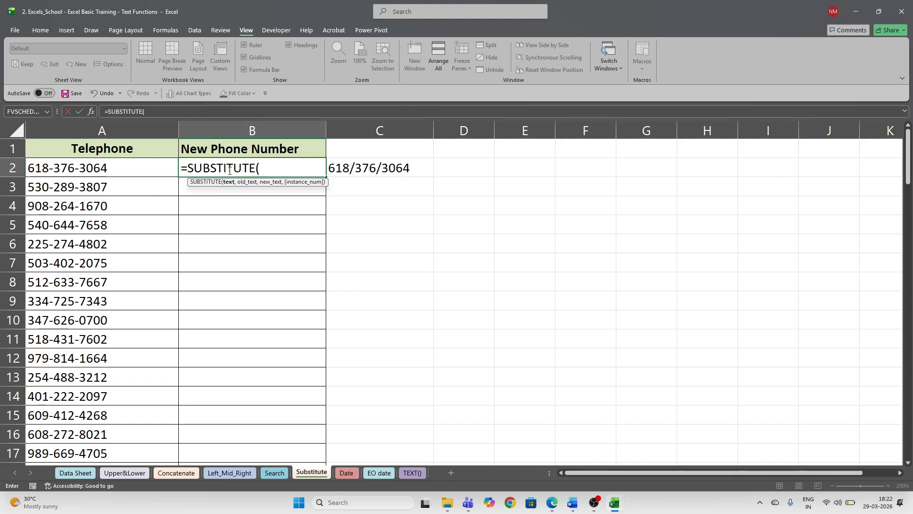
type("'")
key("BackSpace")
key("BackSpace")
key("BackSpace")
type("\"-\"")
key("BackSpace")
key("BackSpace")
key("BackSpace")
left_click(126, 171)
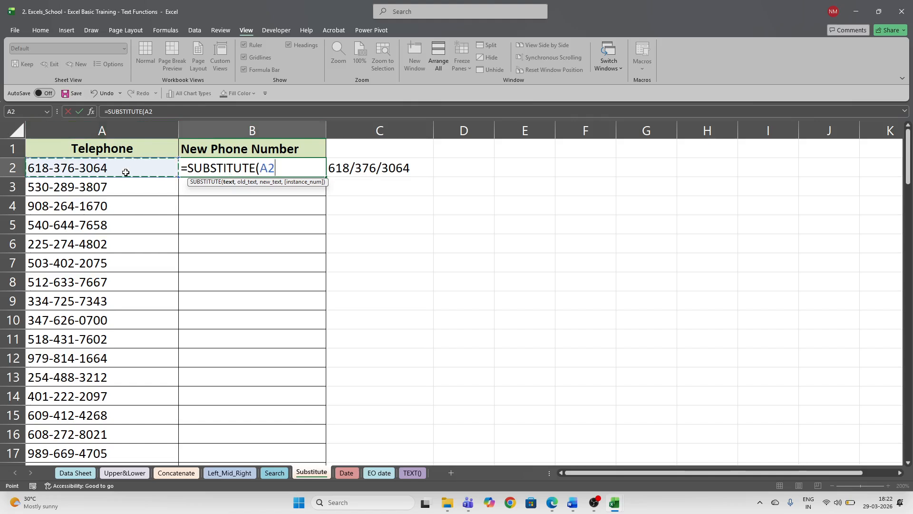
type(",")
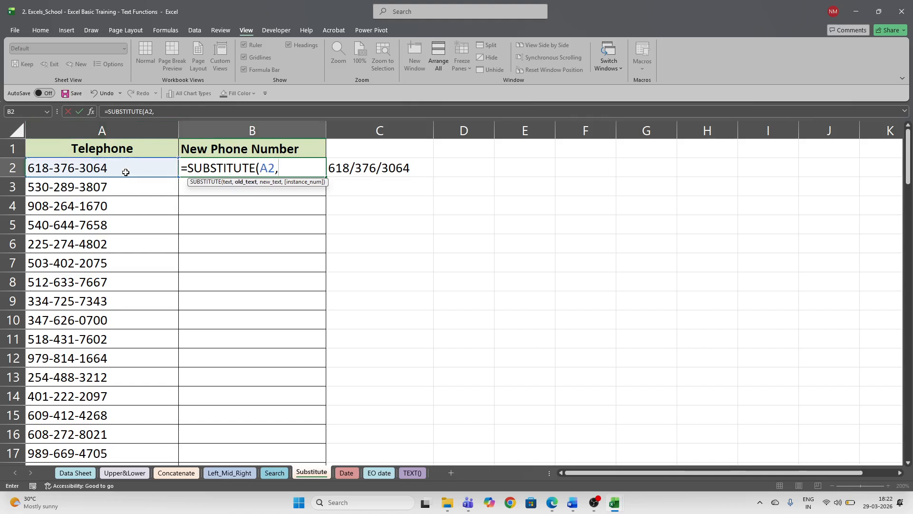
type("\"-\",")
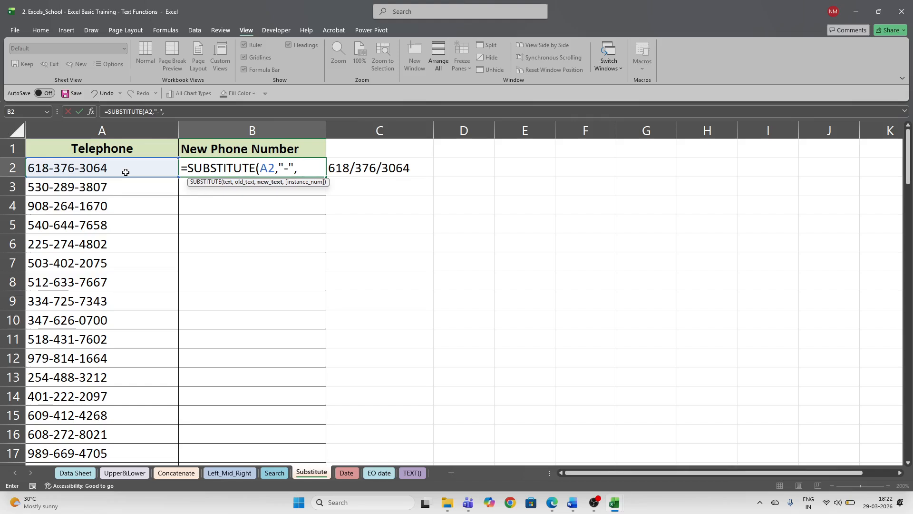
type("\"/\")")
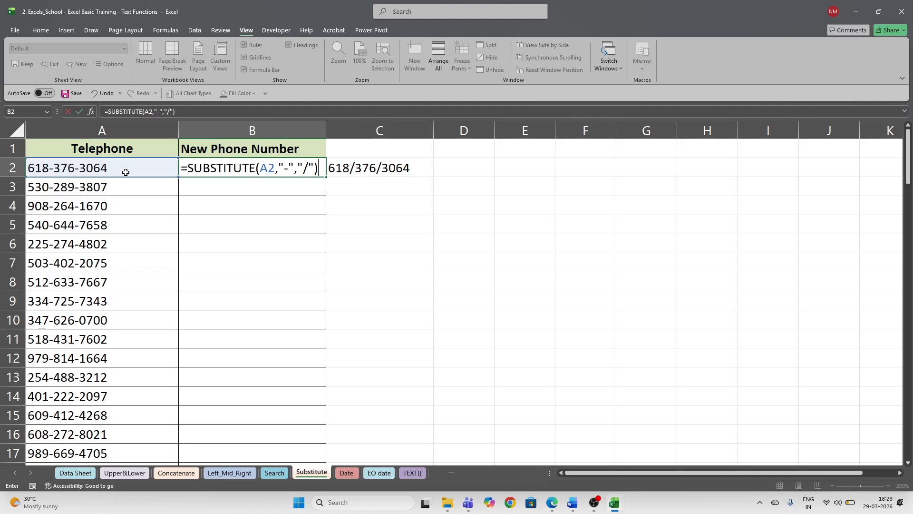
key("Return")
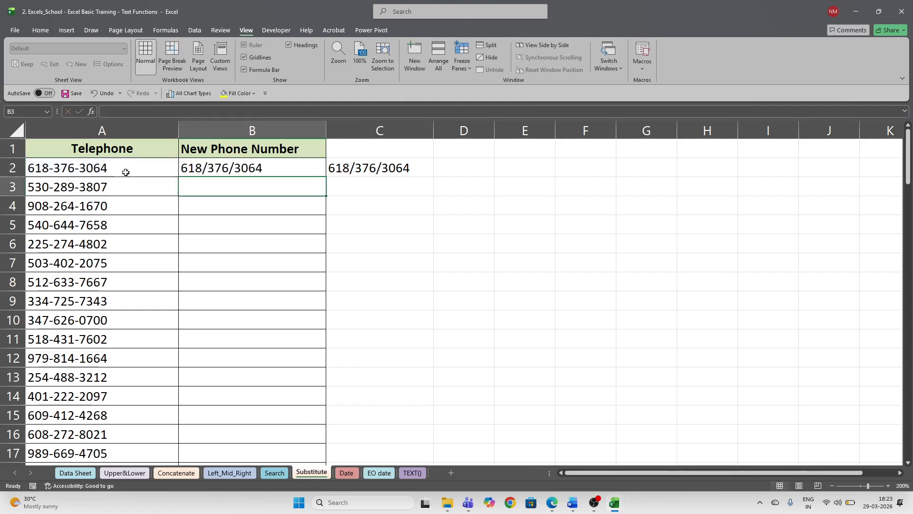
- Compare B2's SUBSTITUTE formula with the original phone number in A2
left_click(199, 169)
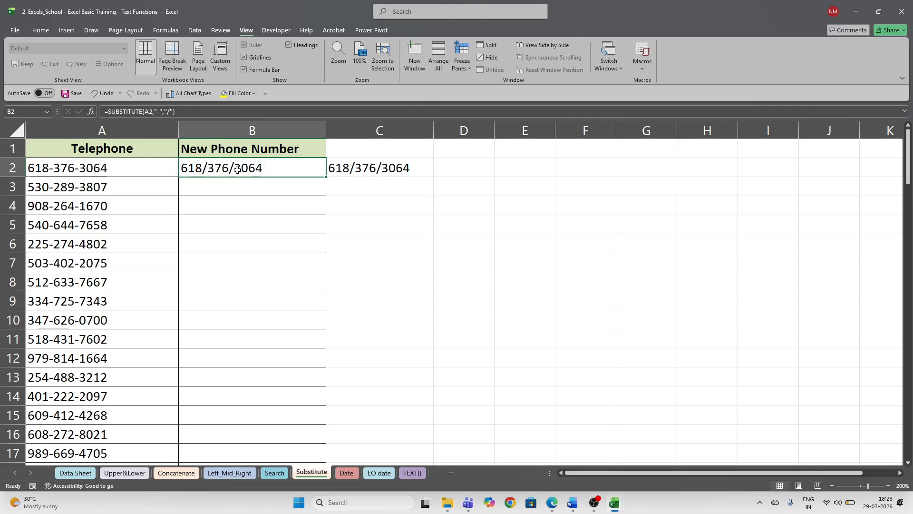
left_click(164, 171)
left_click(211, 170)
left_click(150, 171)
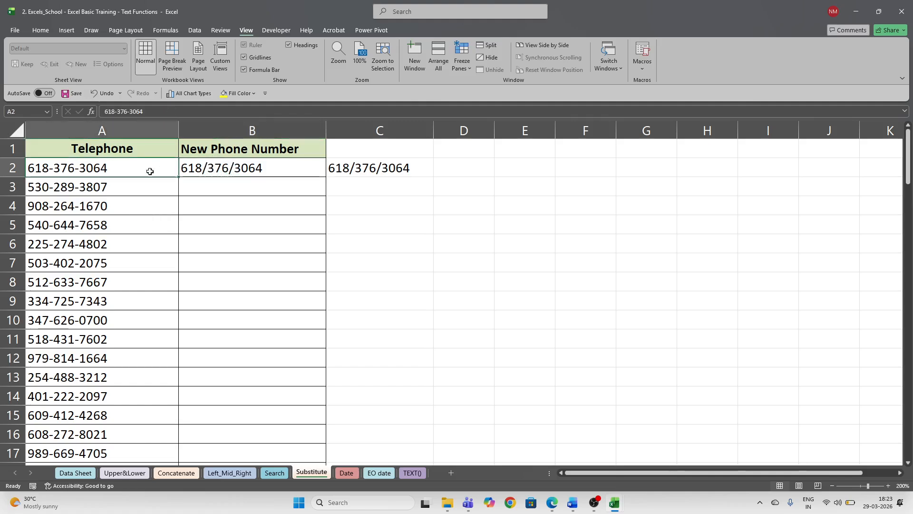
left_click(193, 170)
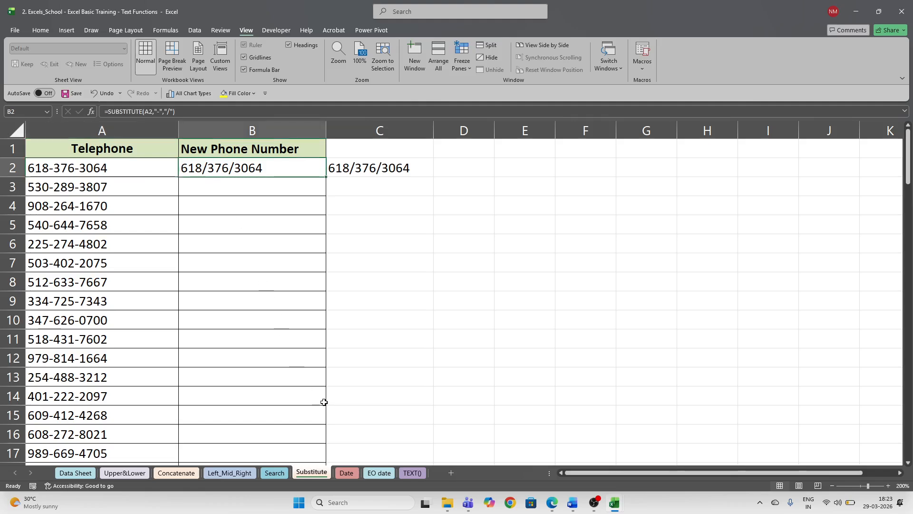
- On the Date sheet, delete the old results in E6:F23
left_click(347, 472)
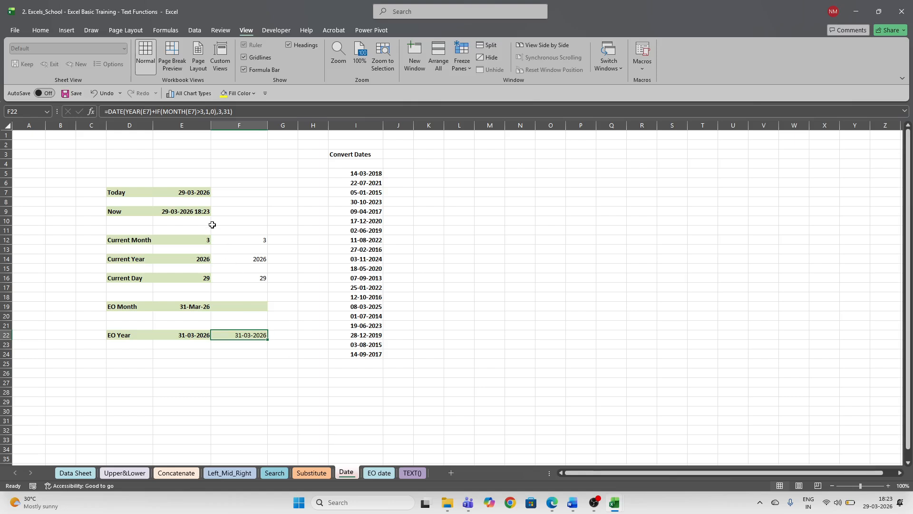
left_click_drag(198, 181, 241, 341)
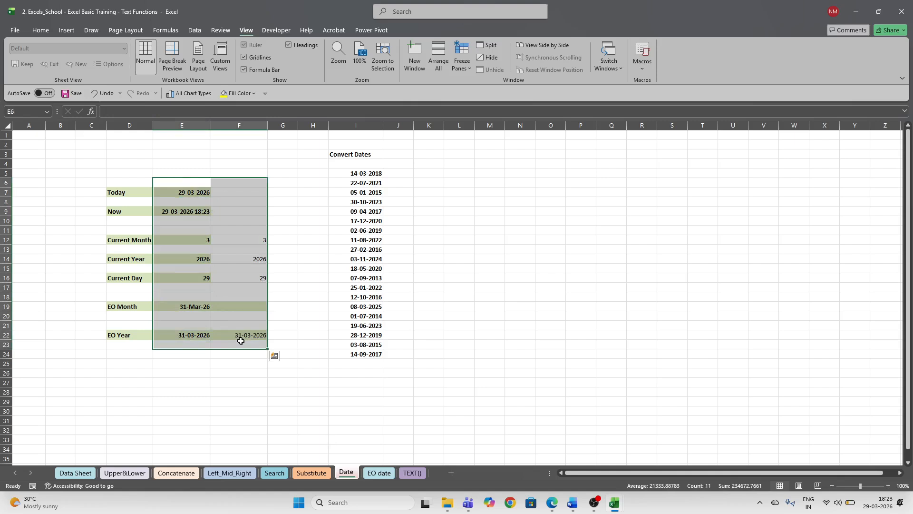
key("Delete")
left_click(271, 296)
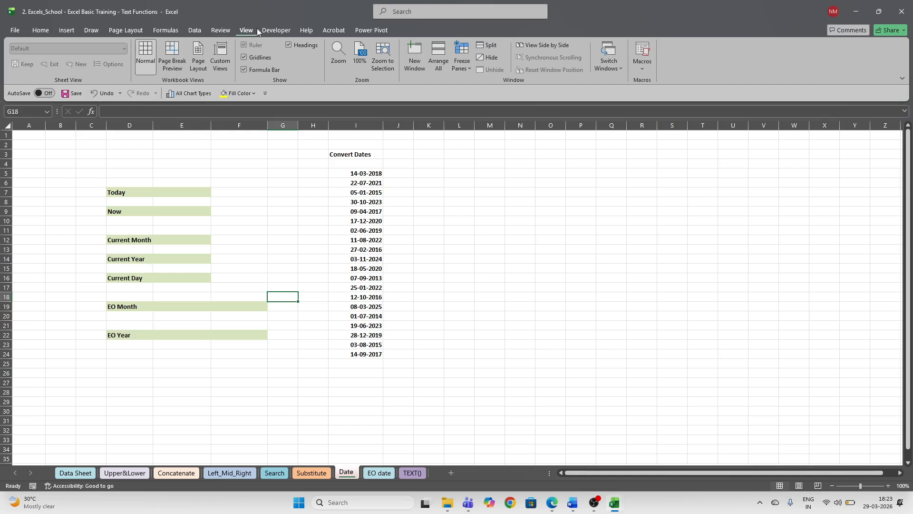
- Zoom the sheet to 200% and select the empty cell beside Today
left_click(346, 56)
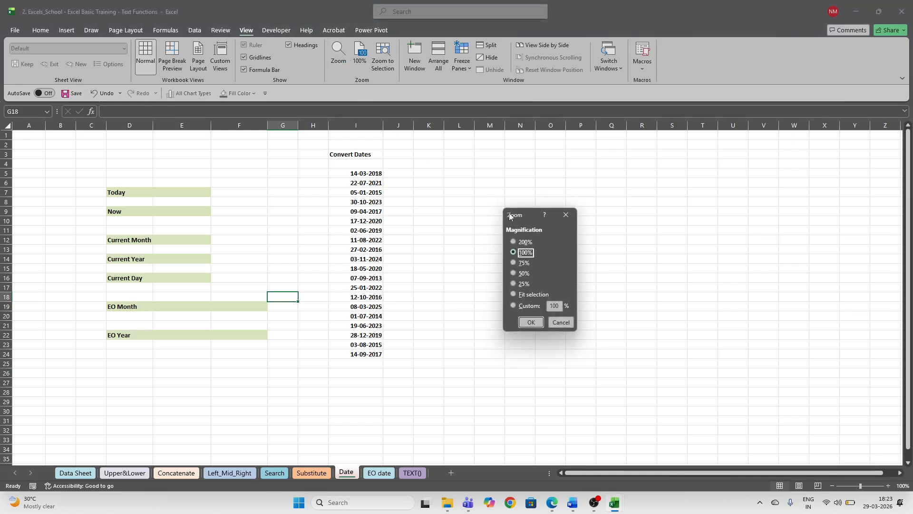
left_click(514, 241)
left_click(533, 322)
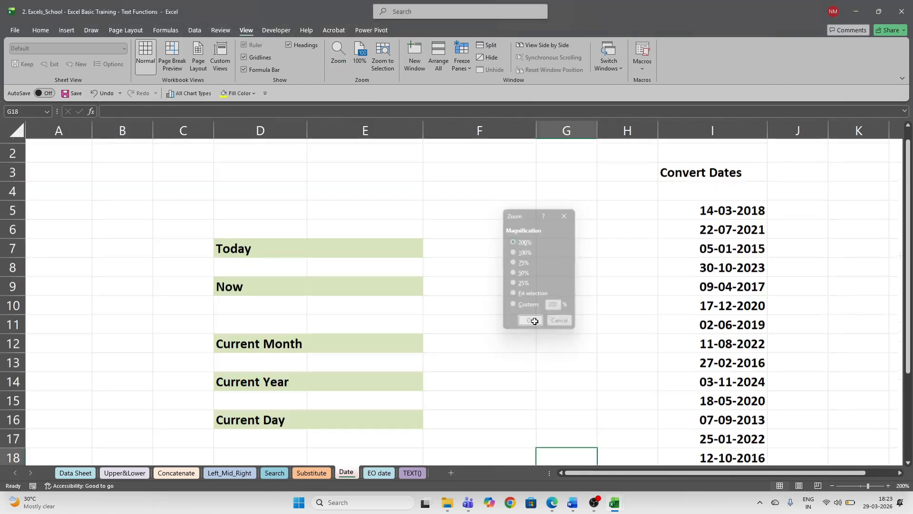
scroll(361, 292, "up", 1)
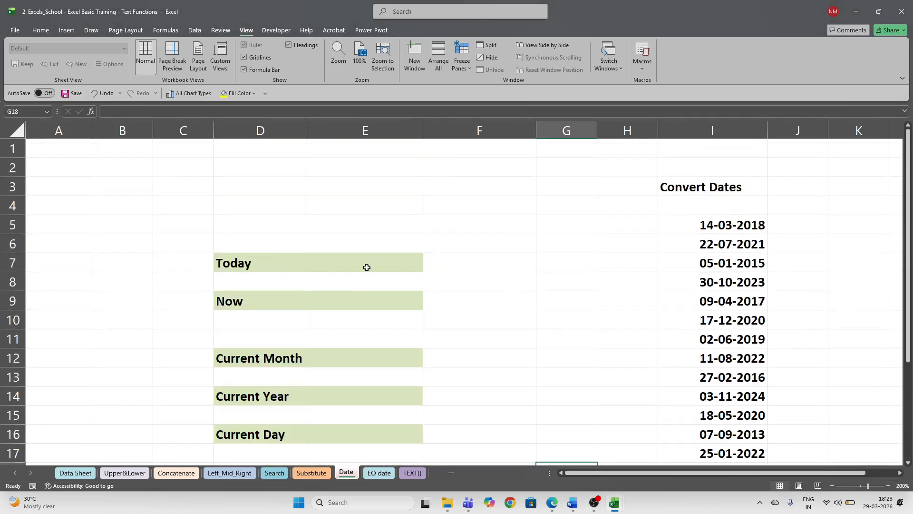
left_click(367, 267)
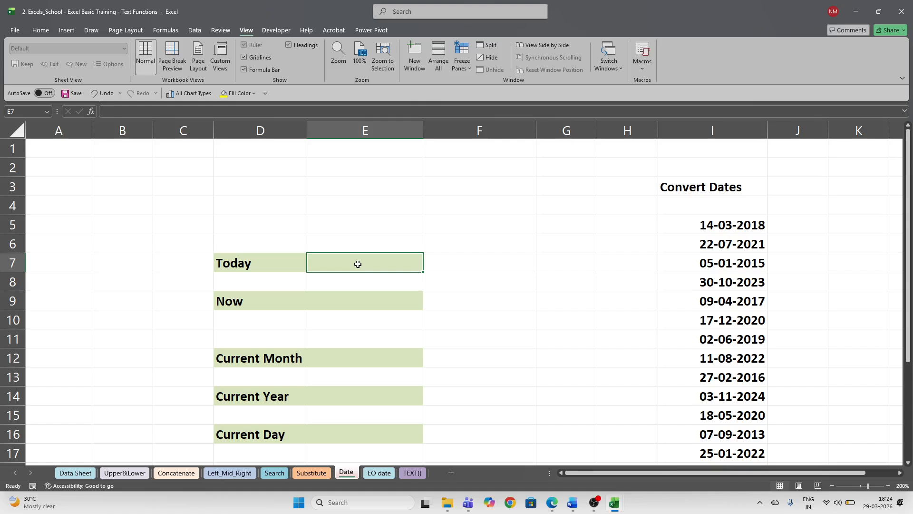
- Enter =today() in E7 beside the Today label
left_click(281, 266)
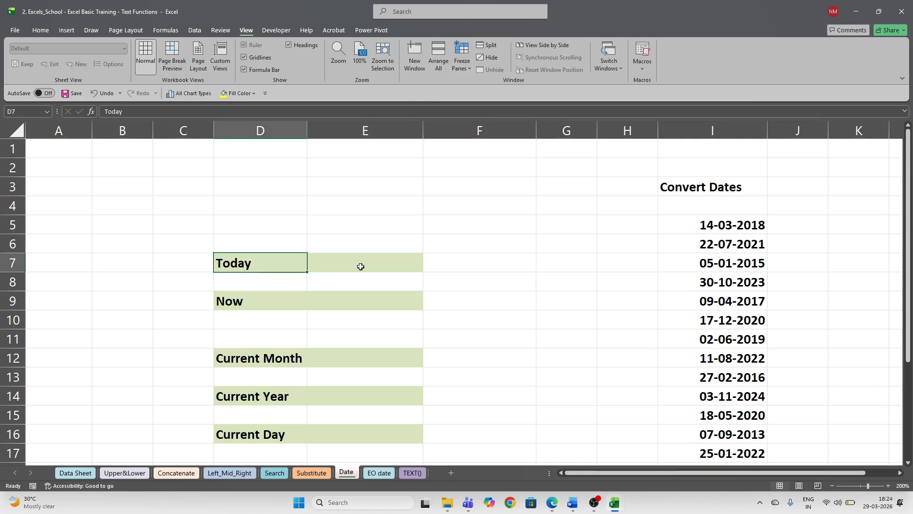
left_click(361, 266)
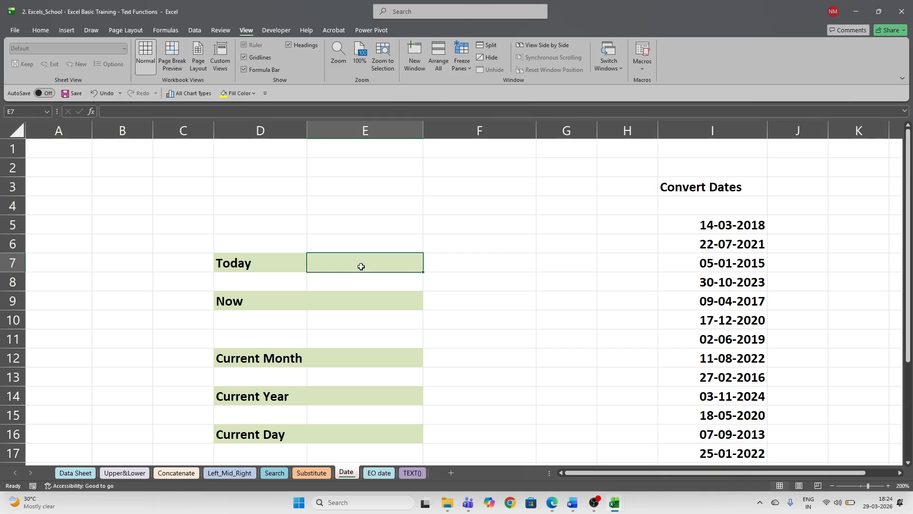
type("=toda")
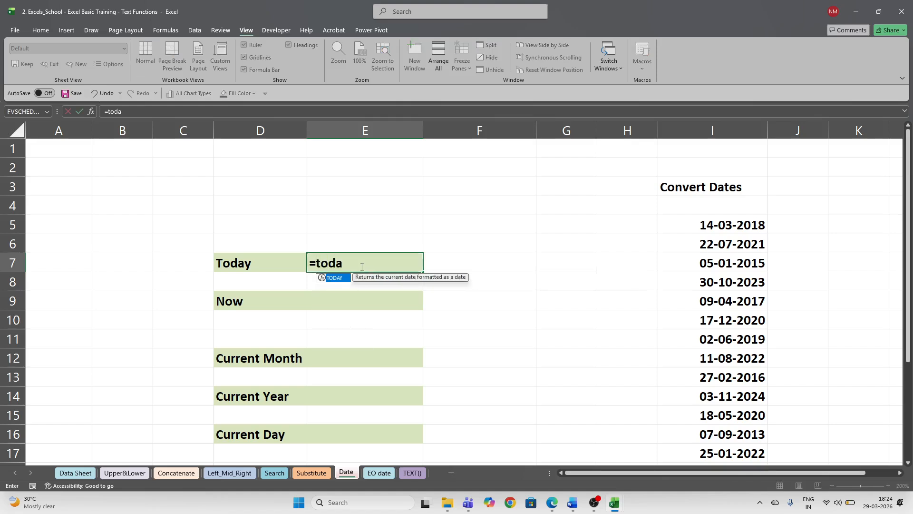
type("y()")
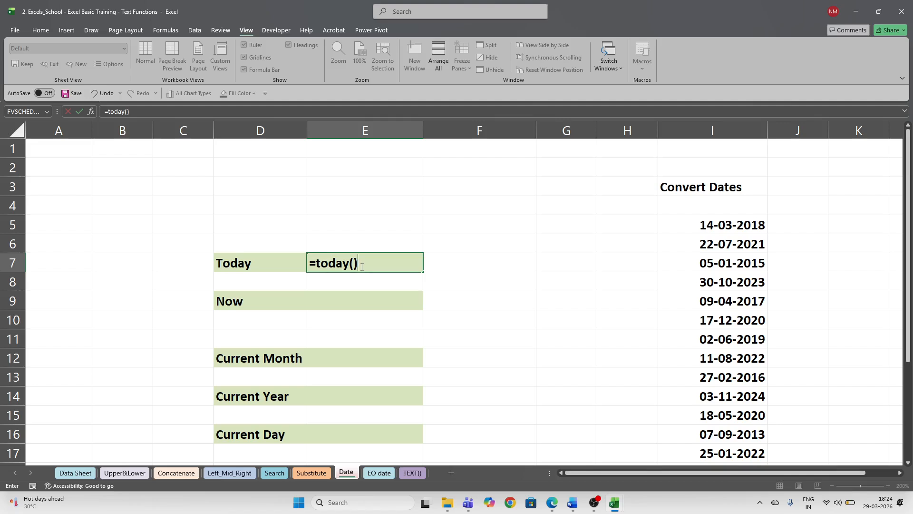
key("Return")
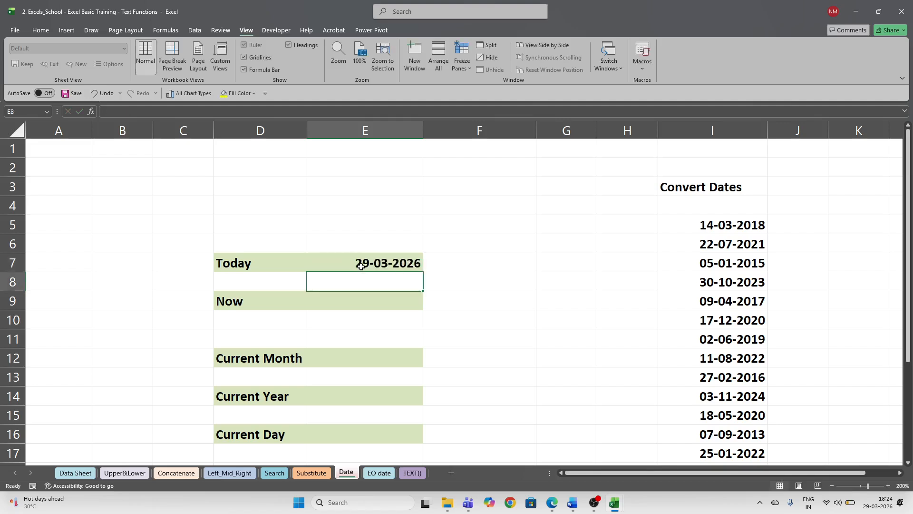
- Re-enter E7 as =TODAY() via the autocomplete suggestion, showing 29-03-2026
left_click(361, 266)
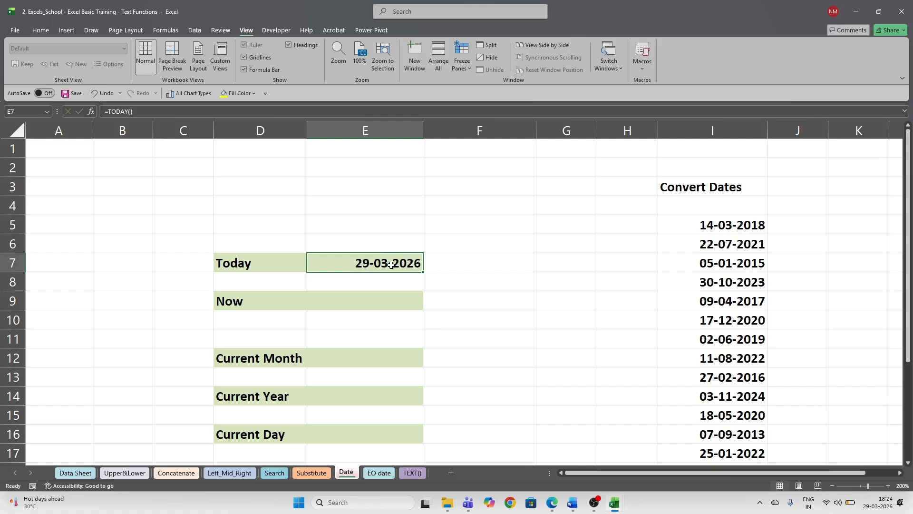
type("=")
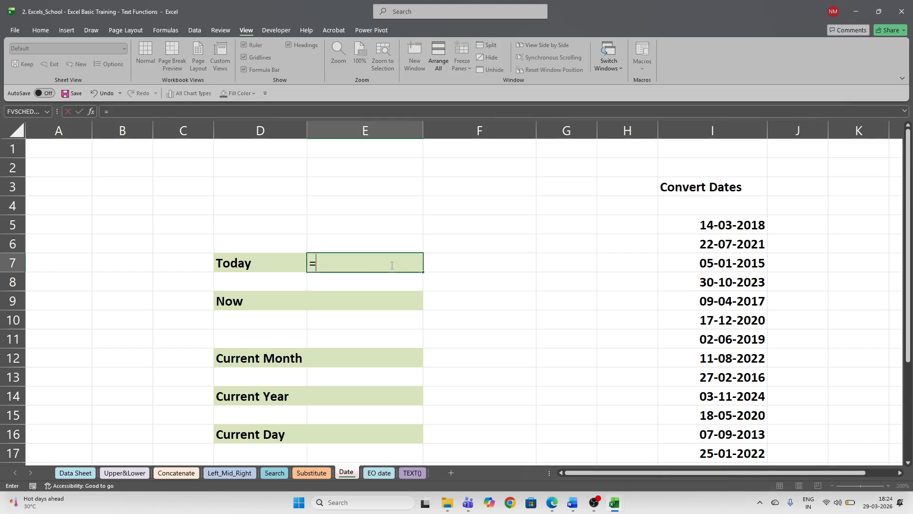
type("to")
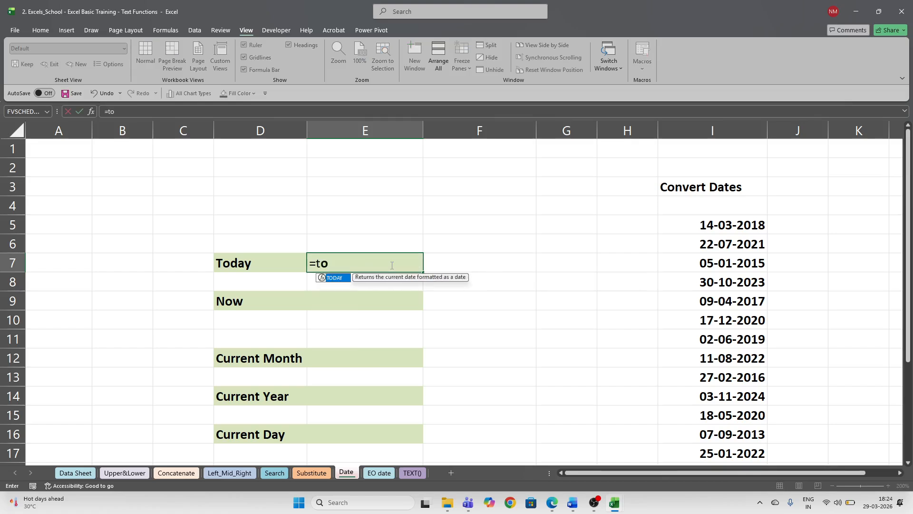
type("day(")
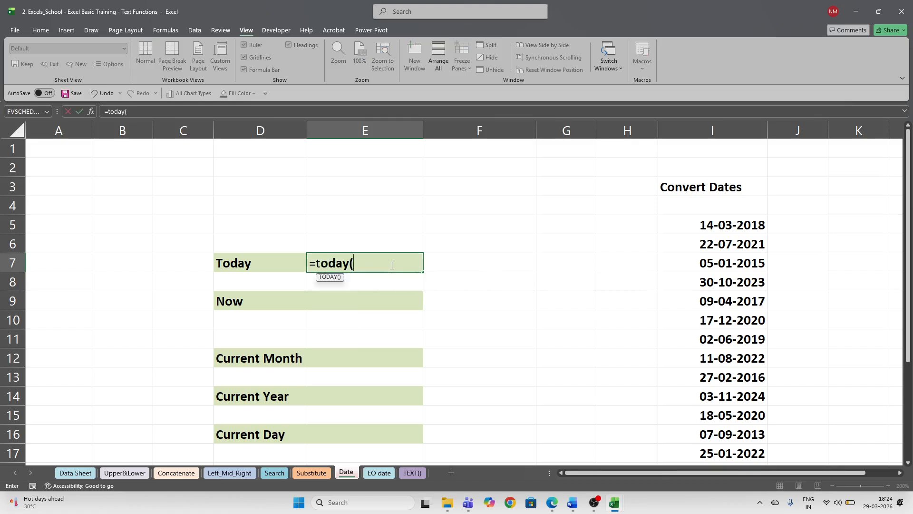
type(")")
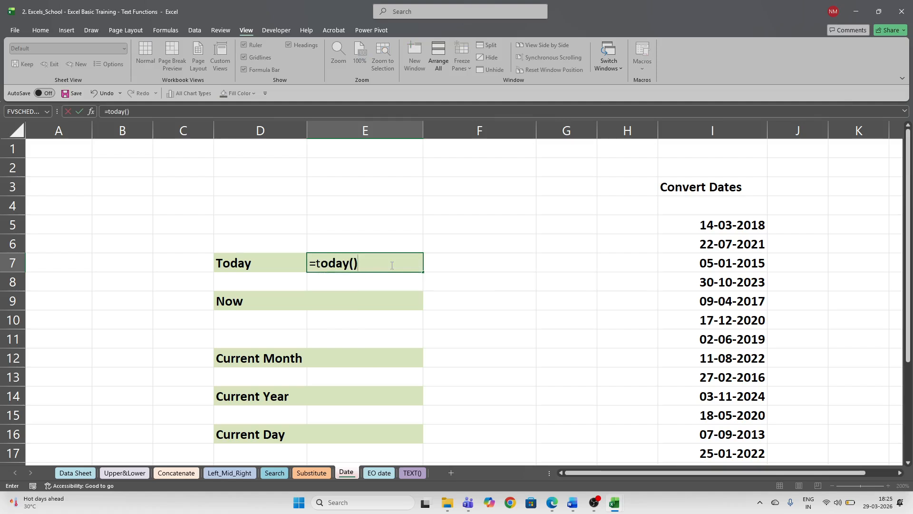
key("BackSpace")
key("BackSpace")
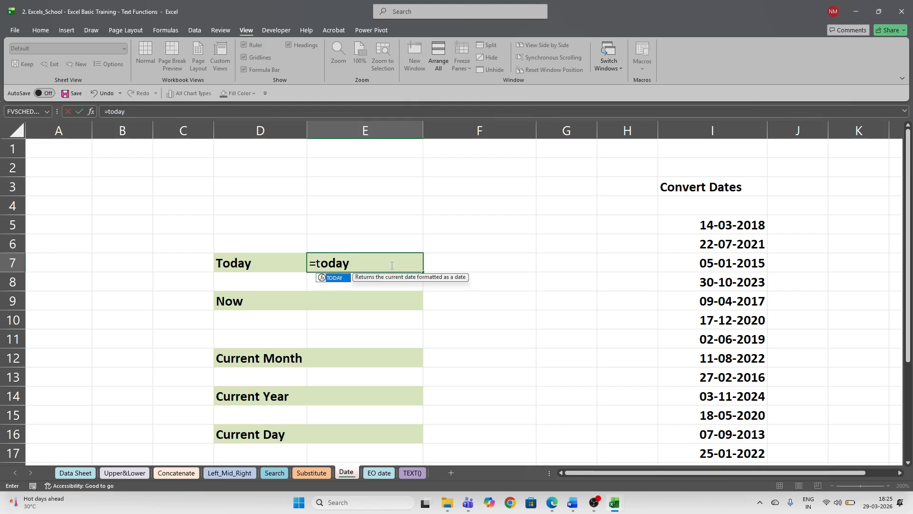
type("(")
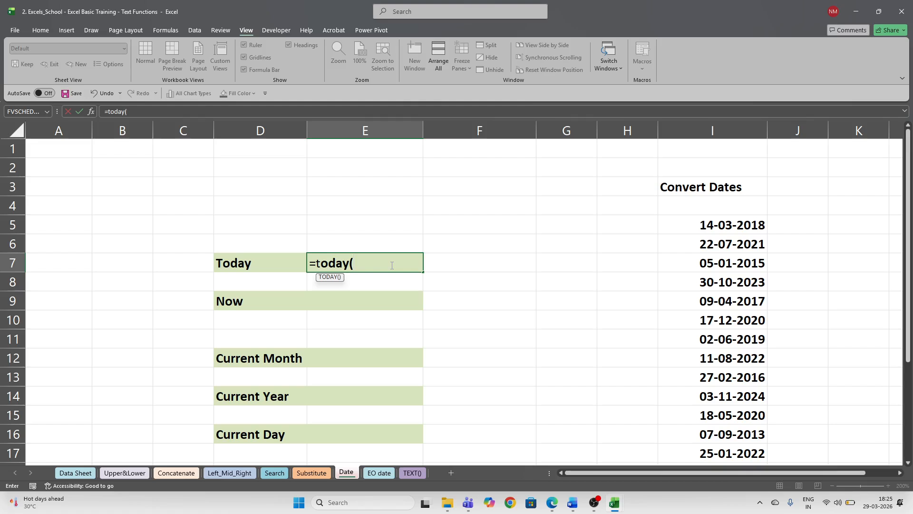
key("BackSpace")
key("BackSpace")
key("BackSpace")
key("BackSpace")
key("BackSpace")
key("BackSpace")
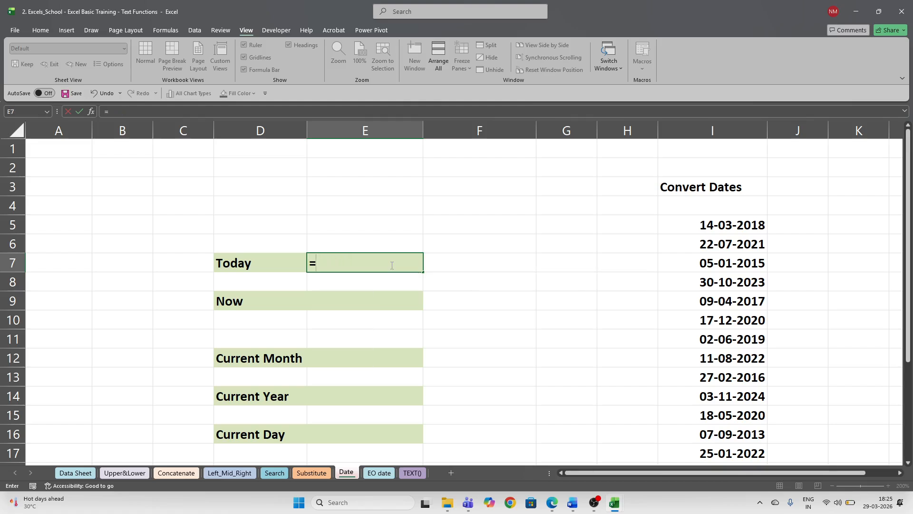
type("toda")
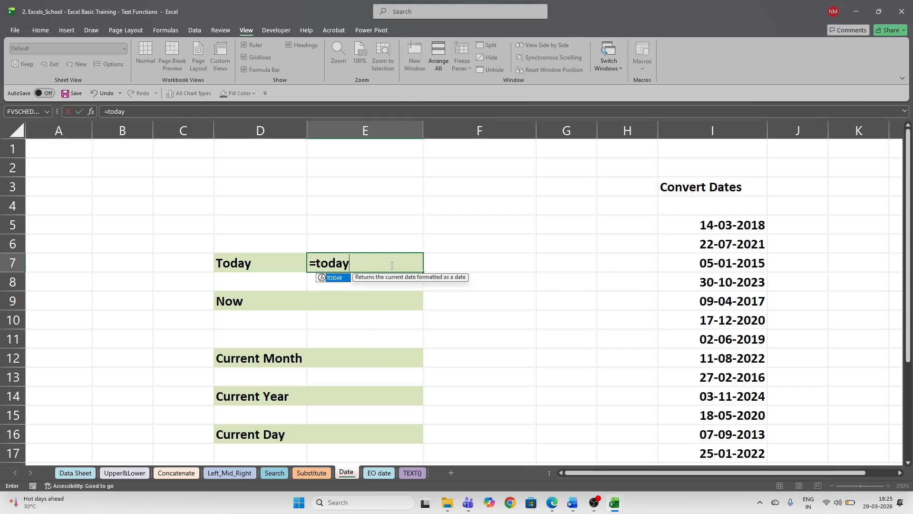
type("y")
key("Tab")
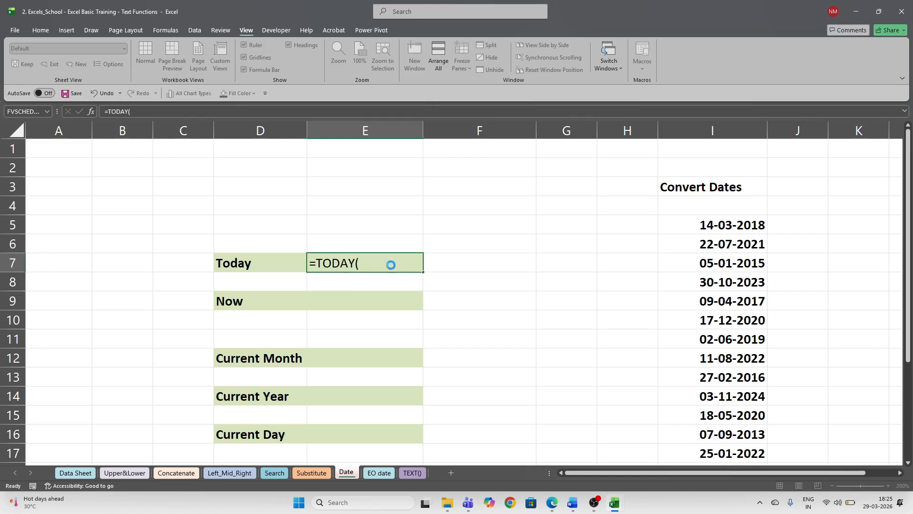
key("Return")
left_click(391, 264)
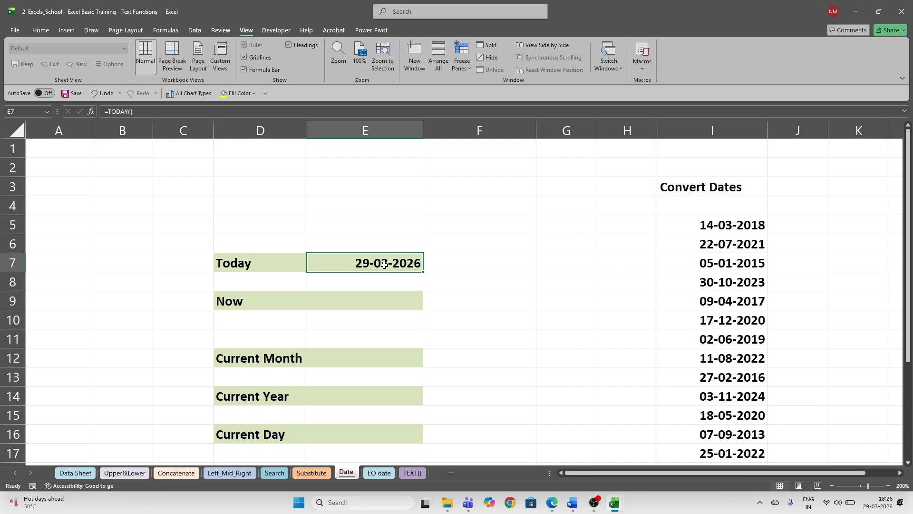
left_click(381, 300)
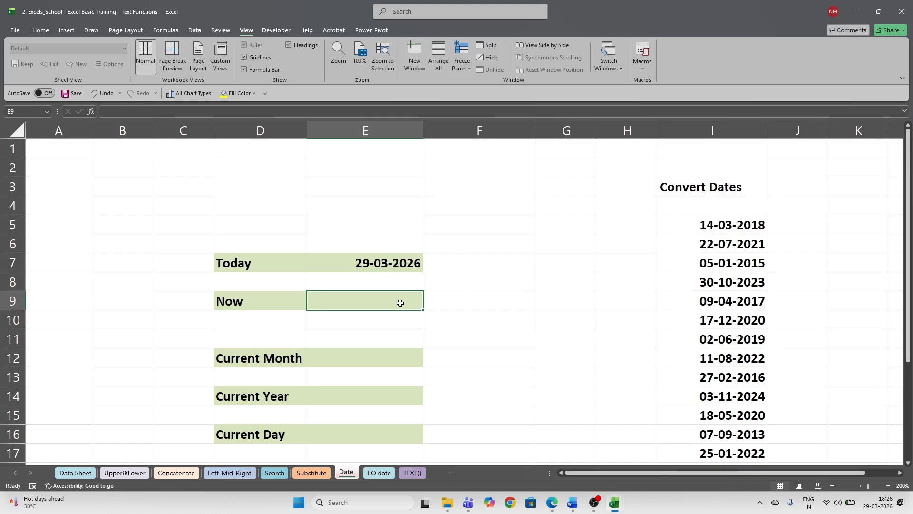
type("=")
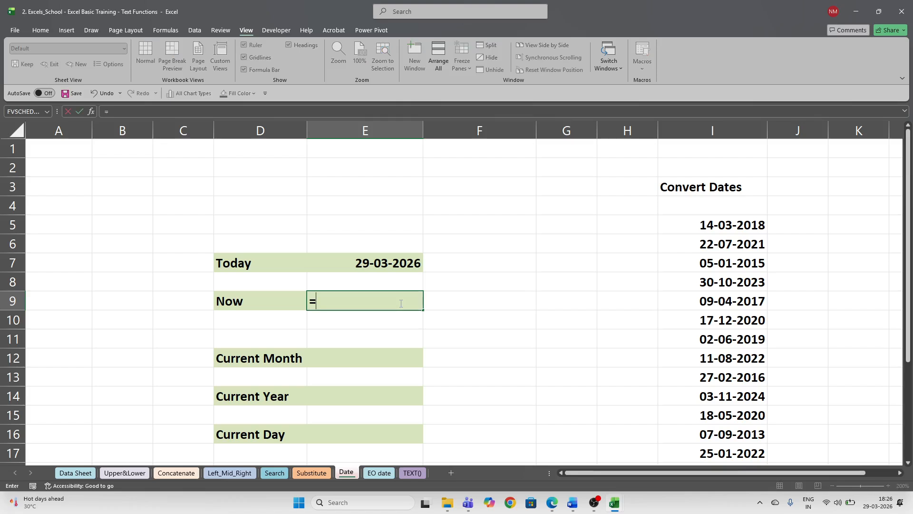
type("now")
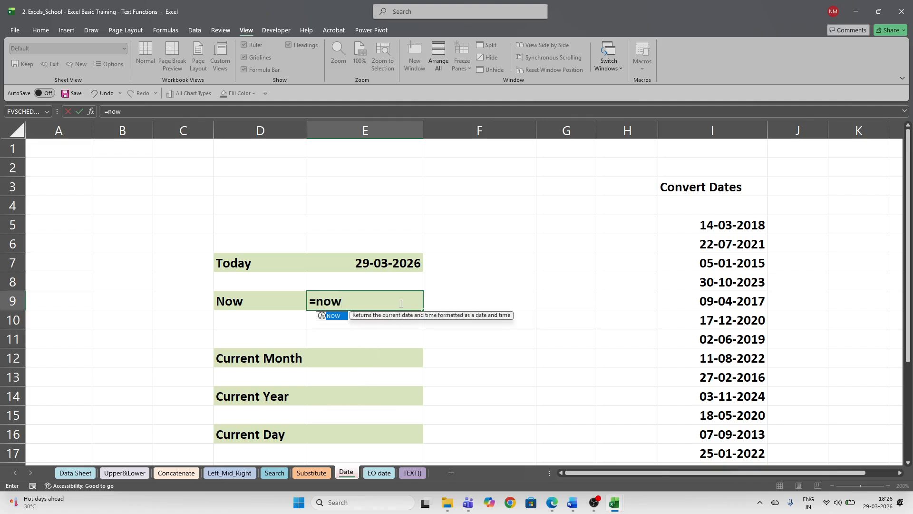
key("Tab")
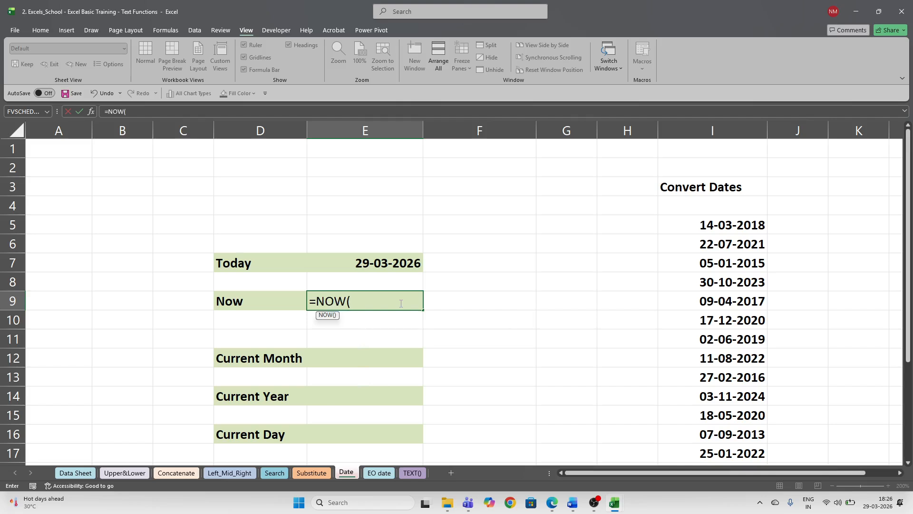
key("Return")
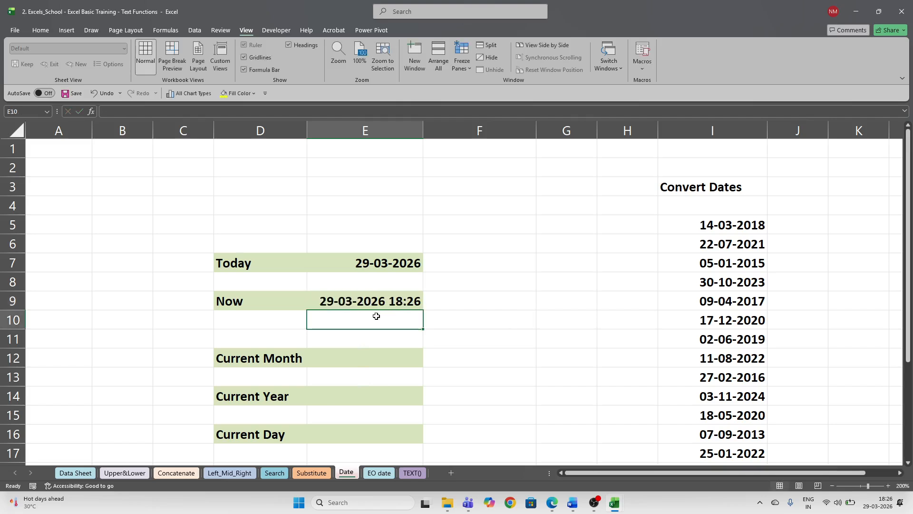
left_click(366, 306)
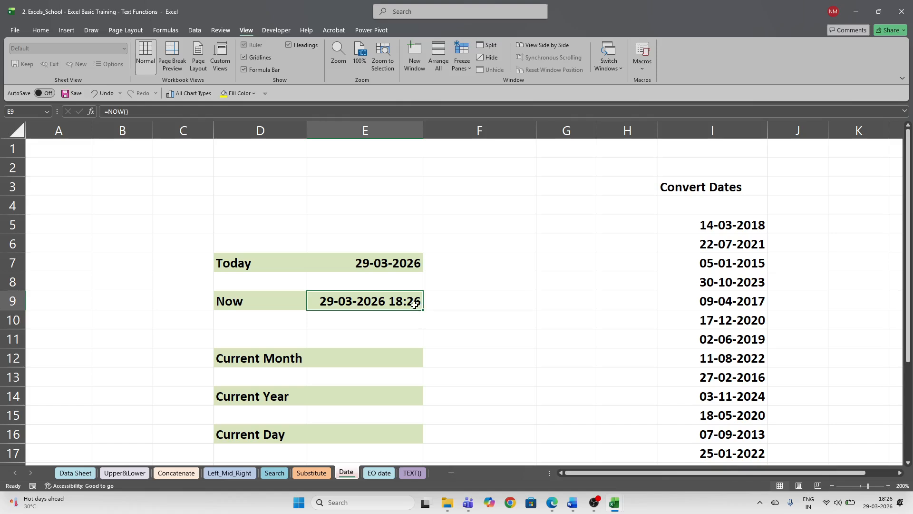
scroll(477, 378, "down", 1)
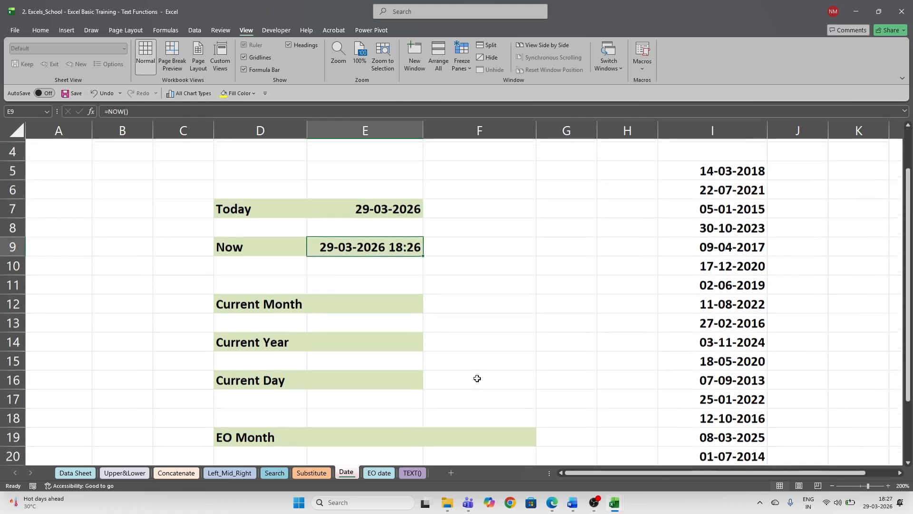
left_click(365, 300)
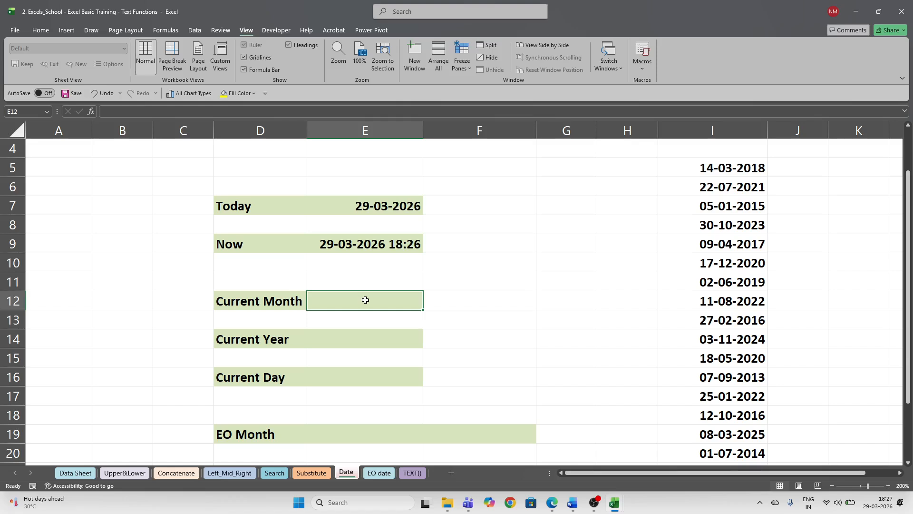
- Enter =MONTH(E7) in E12 so Current Month shows 3
type("=")
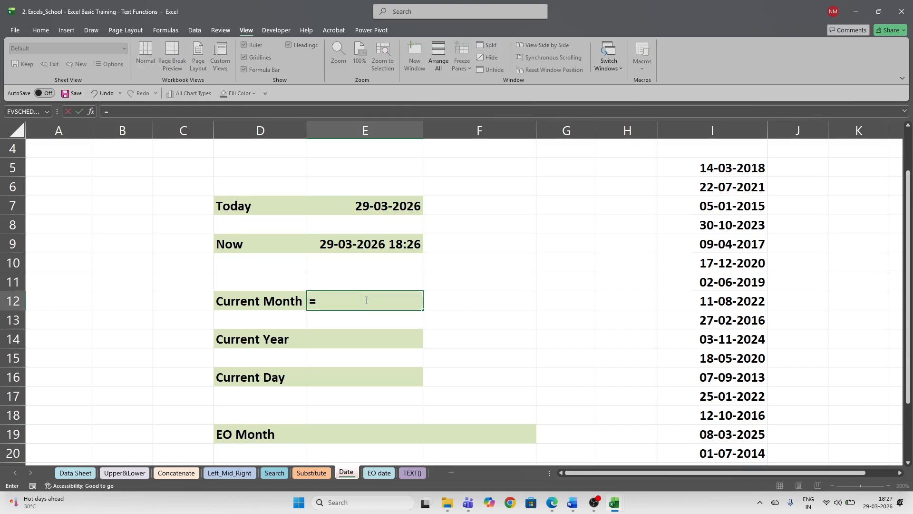
type("mont")
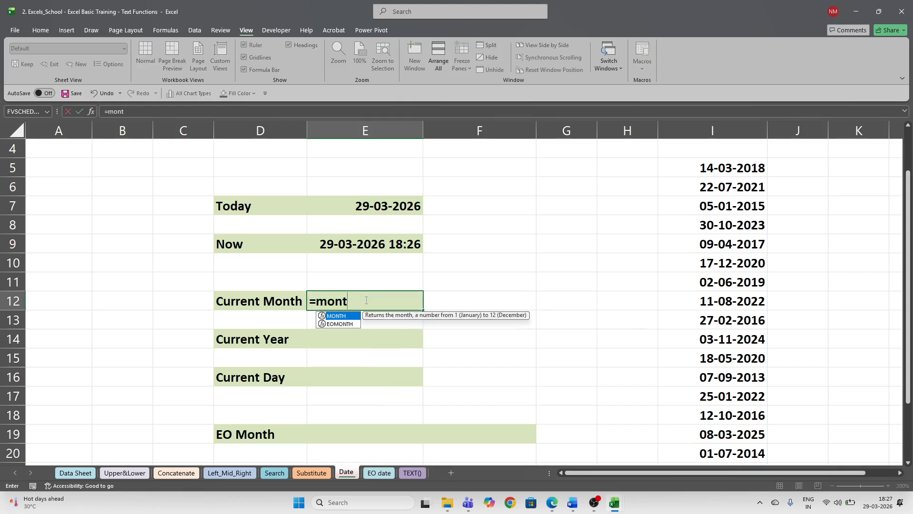
key("Tab")
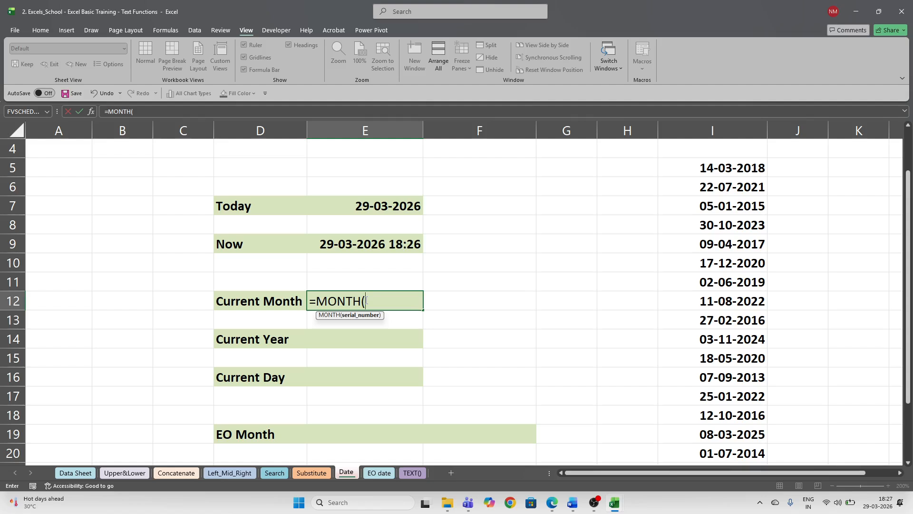
key("Up")
key("Up")
key("Up")
key("Up")
key("Up")
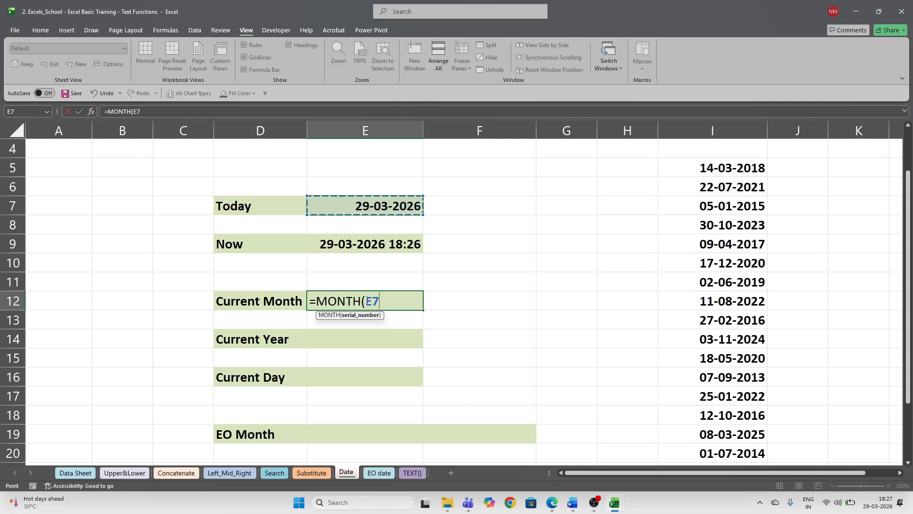
type(")")
key("Return")
left_click(365, 299)
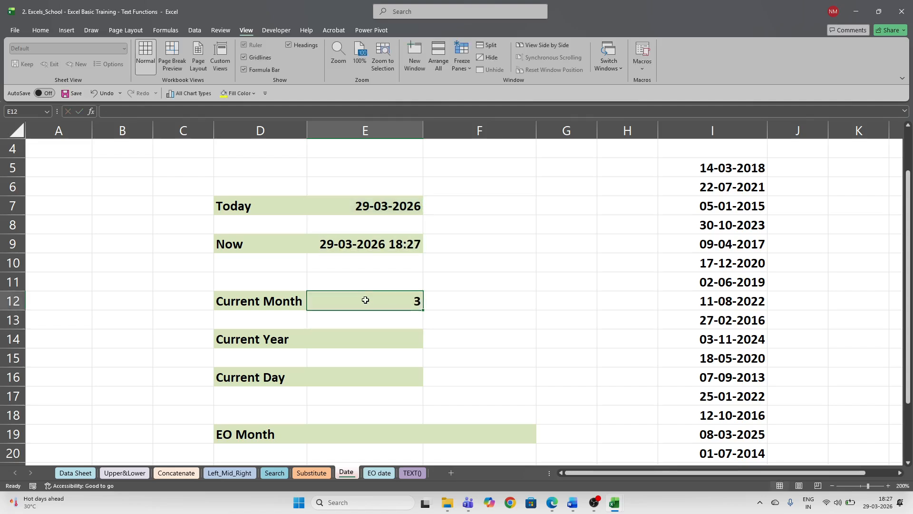
key("Return")
left_click(366, 299)
key("Return")
left_click(366, 299)
key("Return")
key("Return")
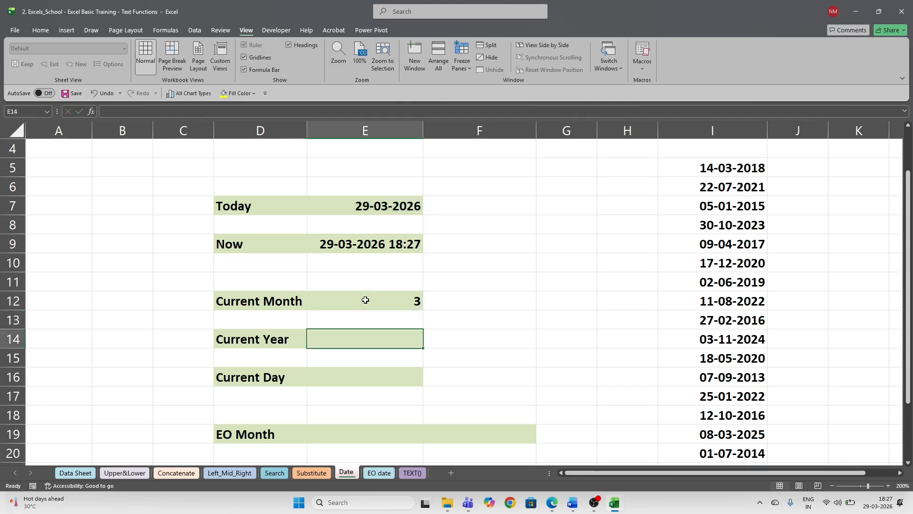
- Enter =YEAR(E7) in E14 so Current Year shows 2026
type("=")
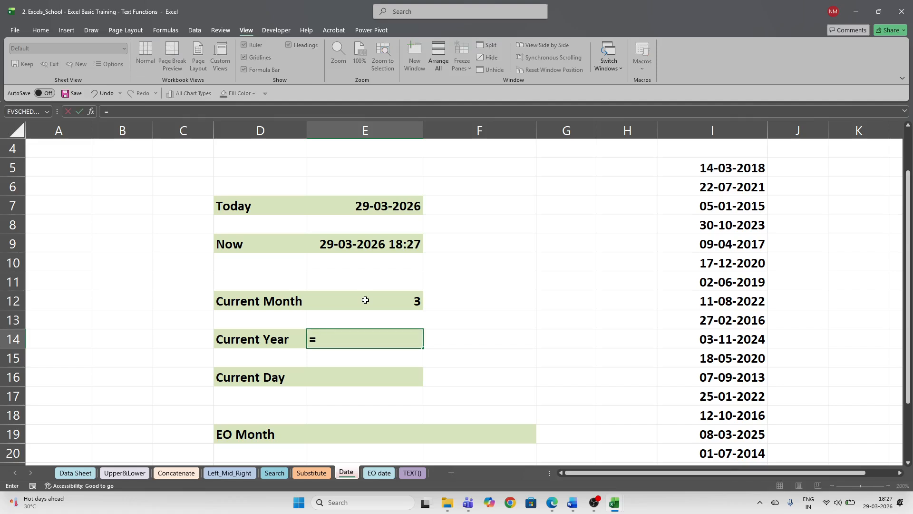
type("y")
key("Tab")
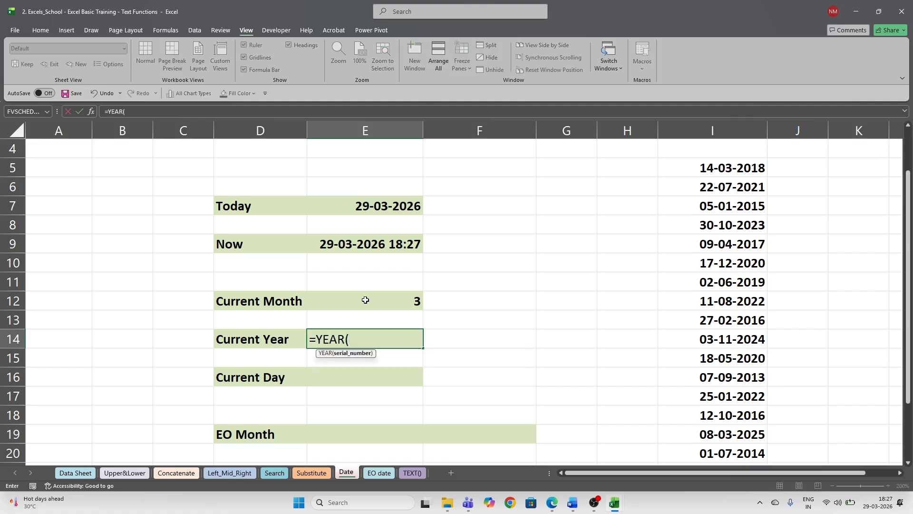
key("Up")
key("Up")
key("Up")
key("Up")
key("Up")
key("Up")
key("Up")
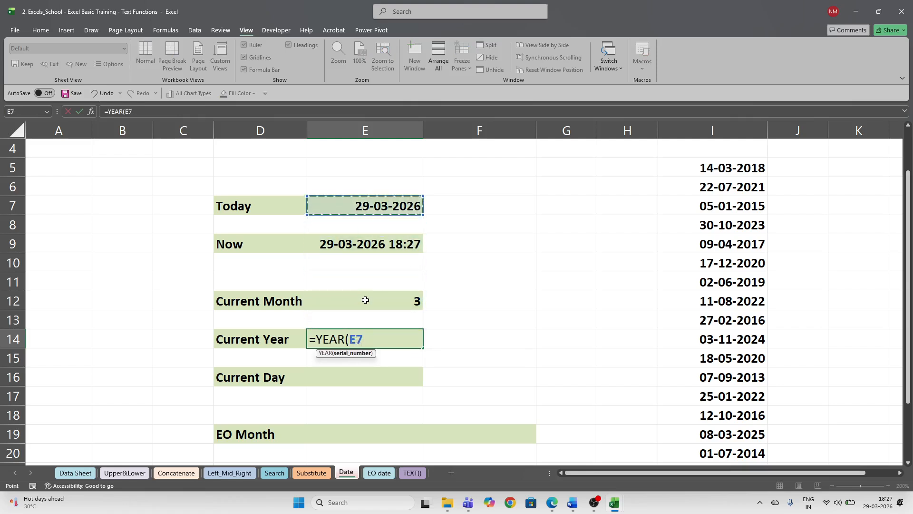
type(")")
key("Return")
key("Up")
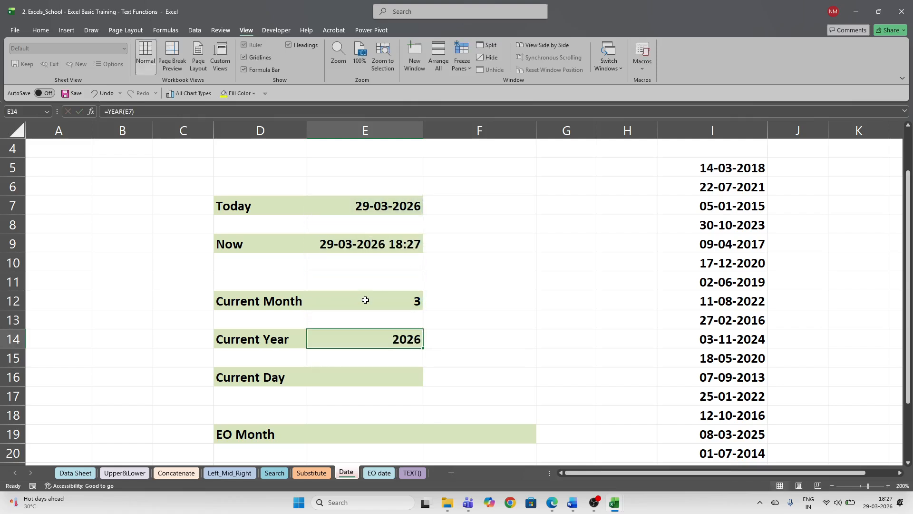
key("Down")
key("Down")
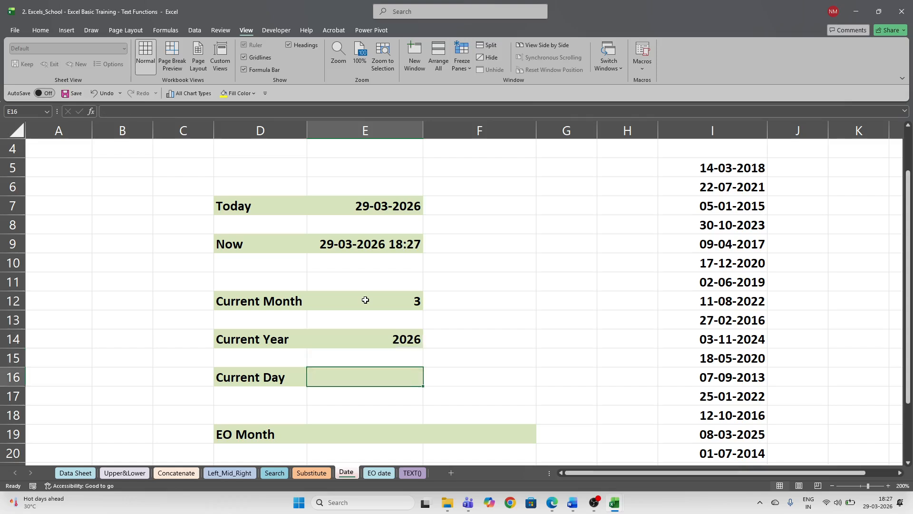
- Enter =DAY(E7) in E16 so Current Day shows 29
type("=da")
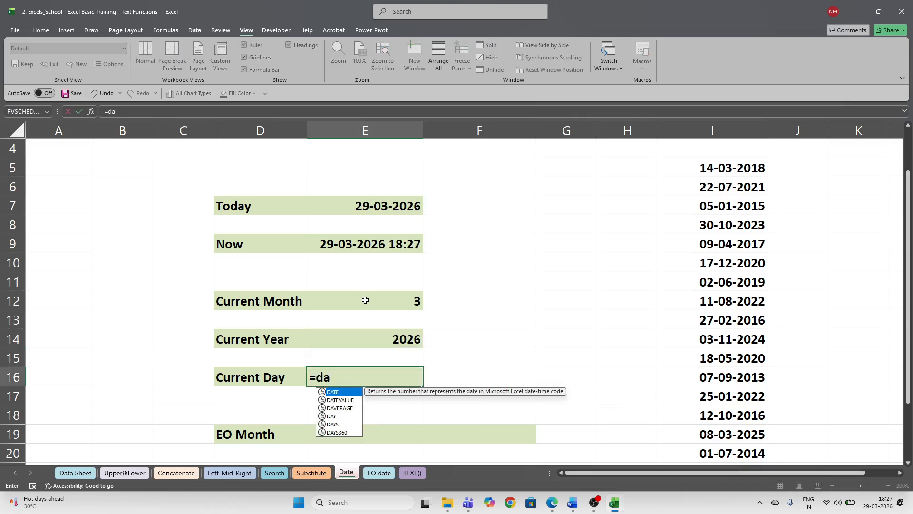
type("y")
key("Tab")
key("Up")
key("Up")
key("Up")
key("Up")
key("Up")
key("Up")
key("Up")
key("Up")
key("Up")
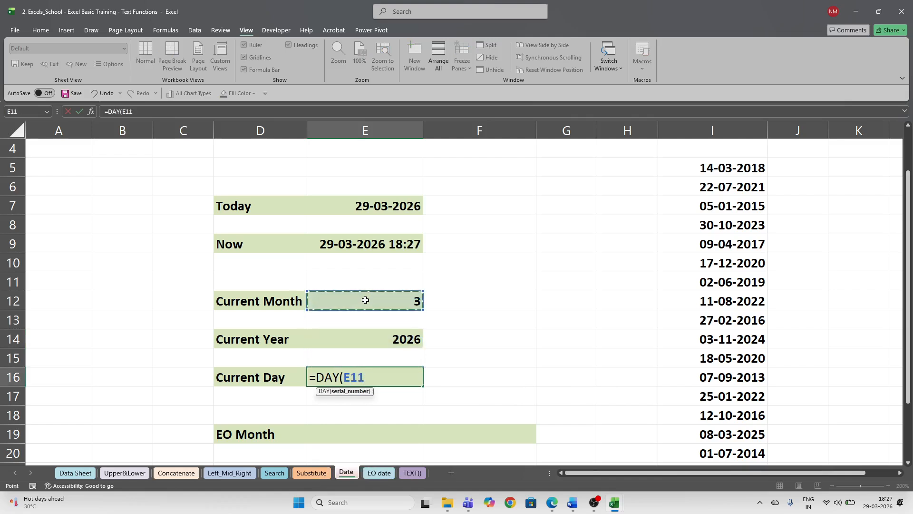
type(")")
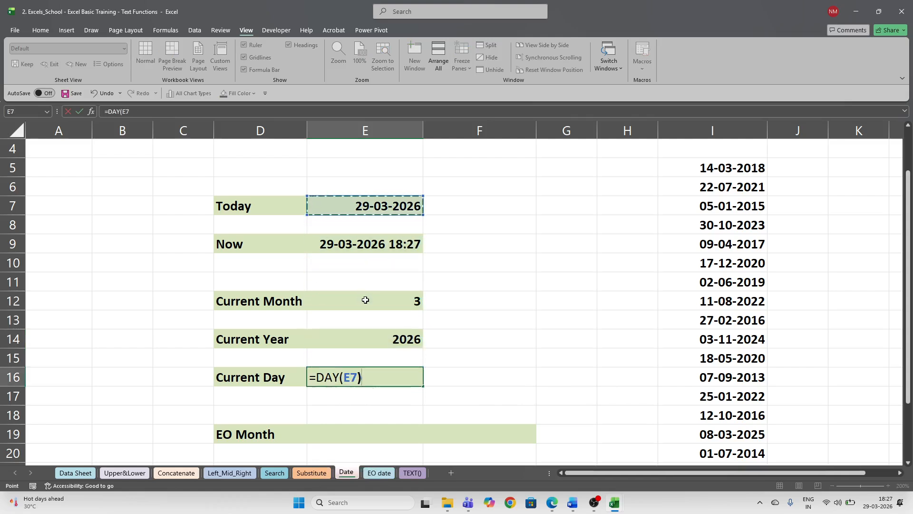
key("Return")
key("Up")
key("Down")
key("Down")
key("Down")
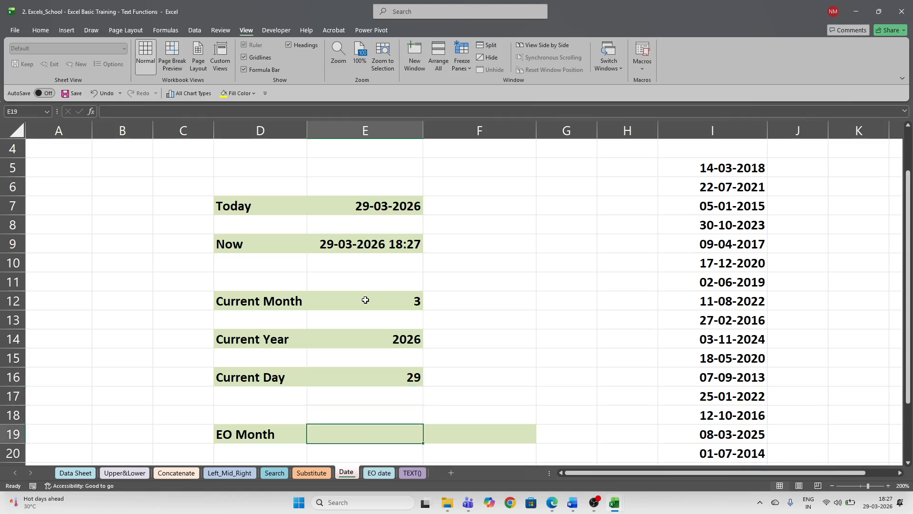
scroll(365, 300, "down", 1)
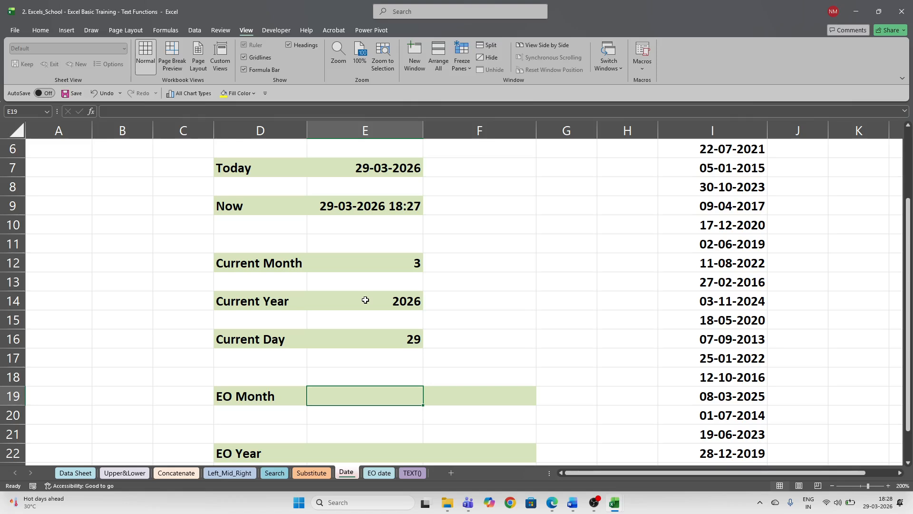
- Enter =EOMONTH(E7,0) in E19 to get the current month-end, 31-Mar-26
type("=eo")
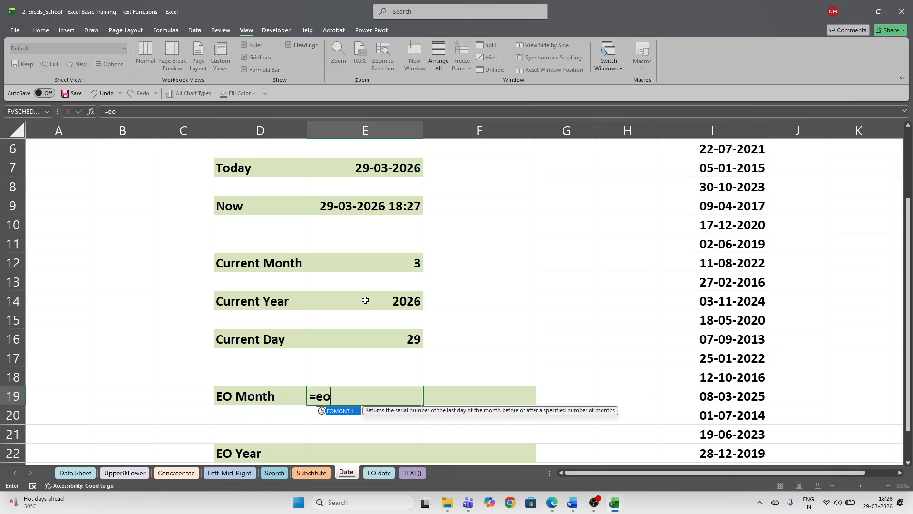
key("Tab")
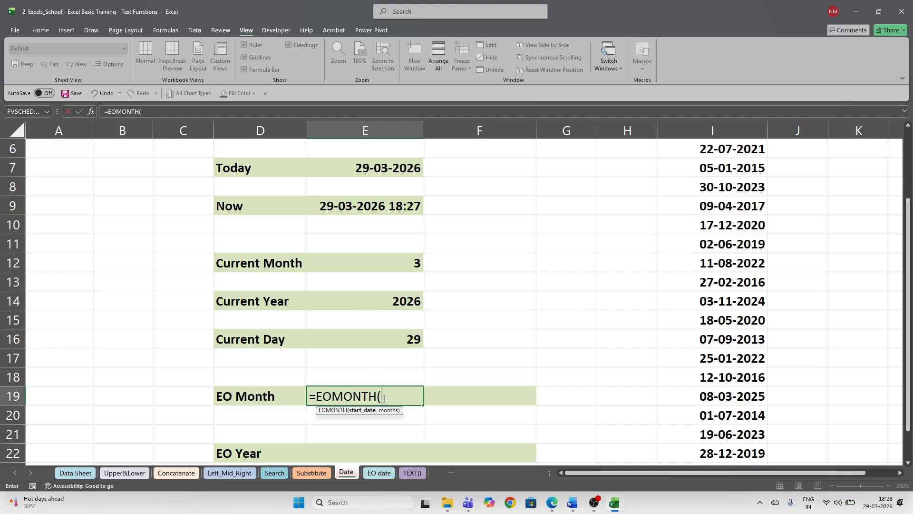
left_click(373, 165)
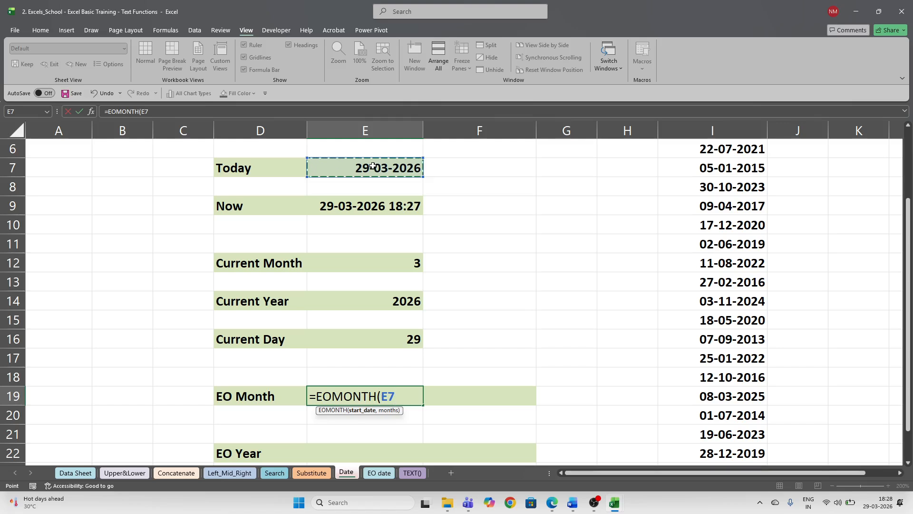
type(",")
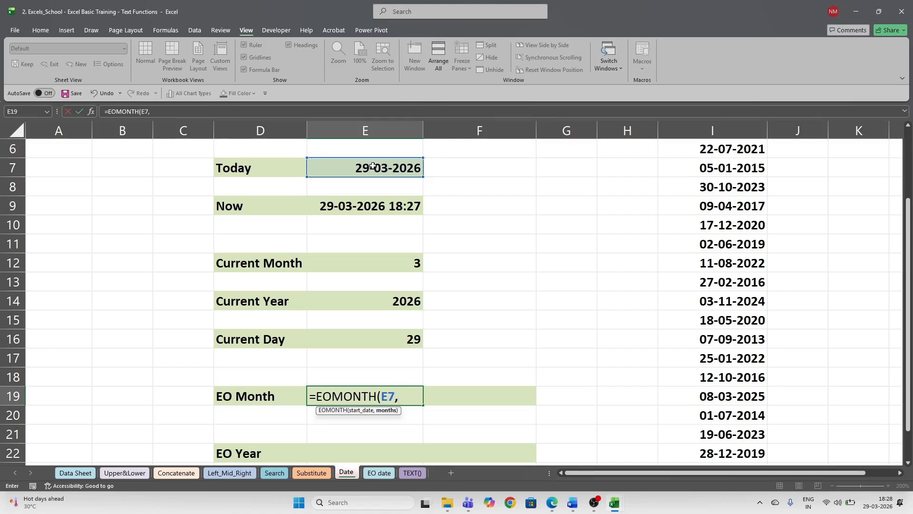
type("0)")
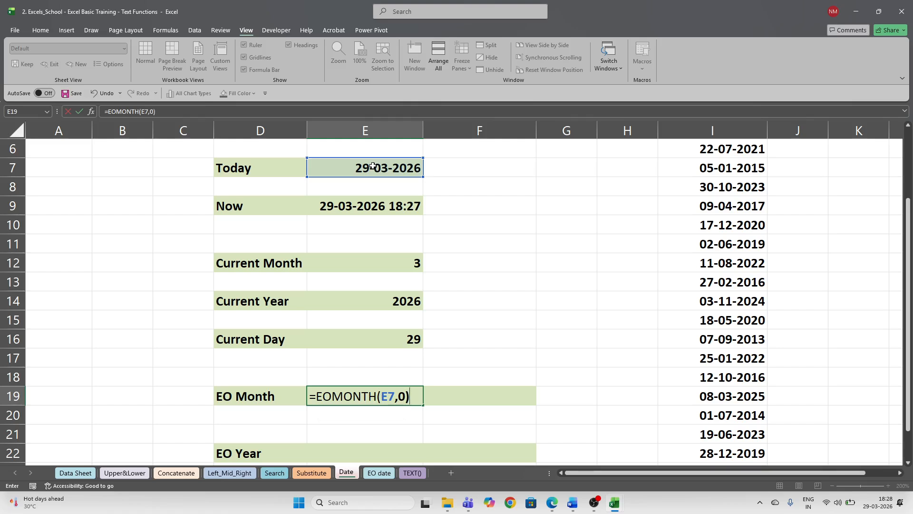
key("Return")
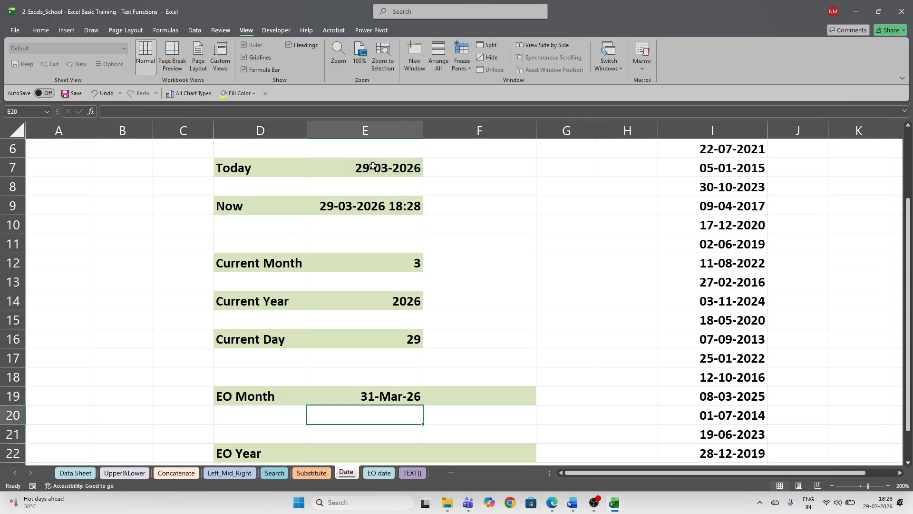
- Enter =EOMONTH(E19,1) in F19 for the following month-end
key("Up")
key("Right")
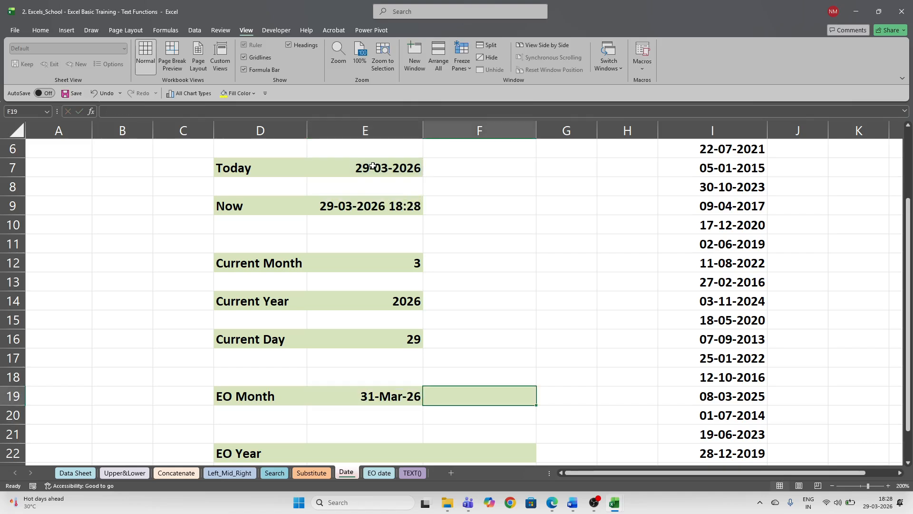
type("=")
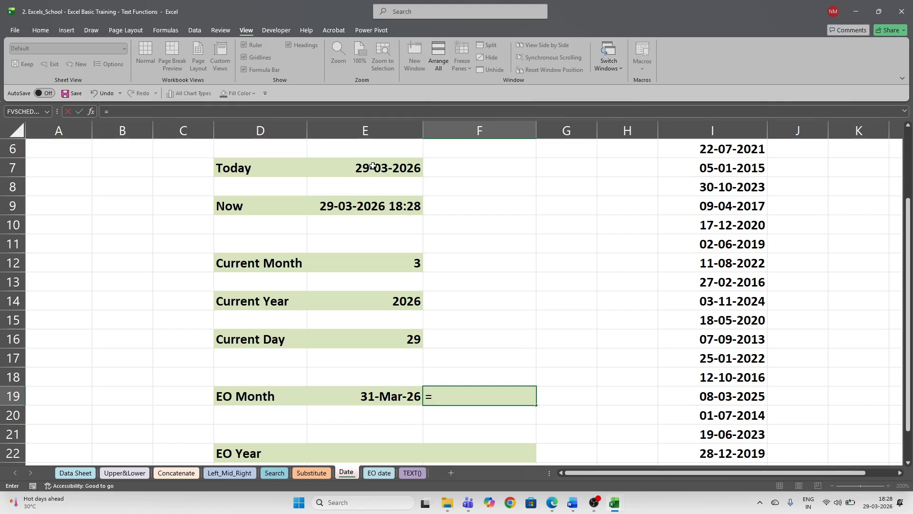
type("eo")
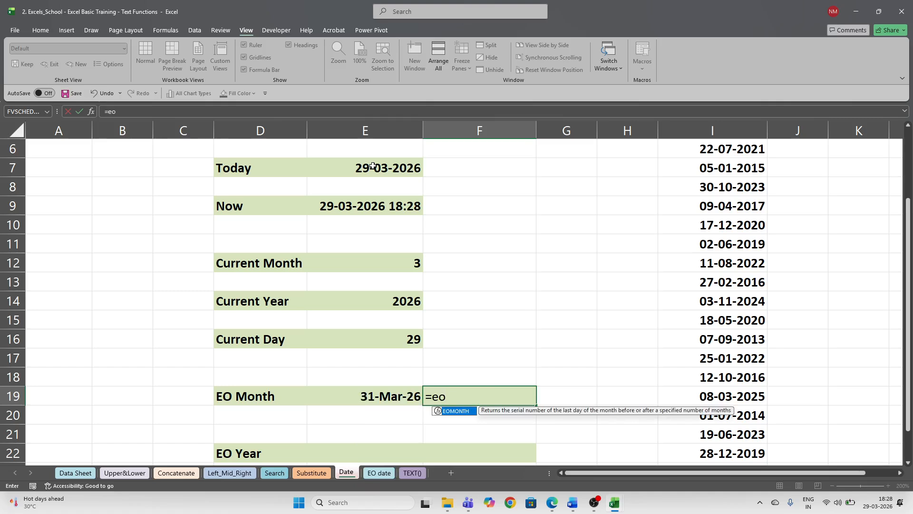
key("Tab")
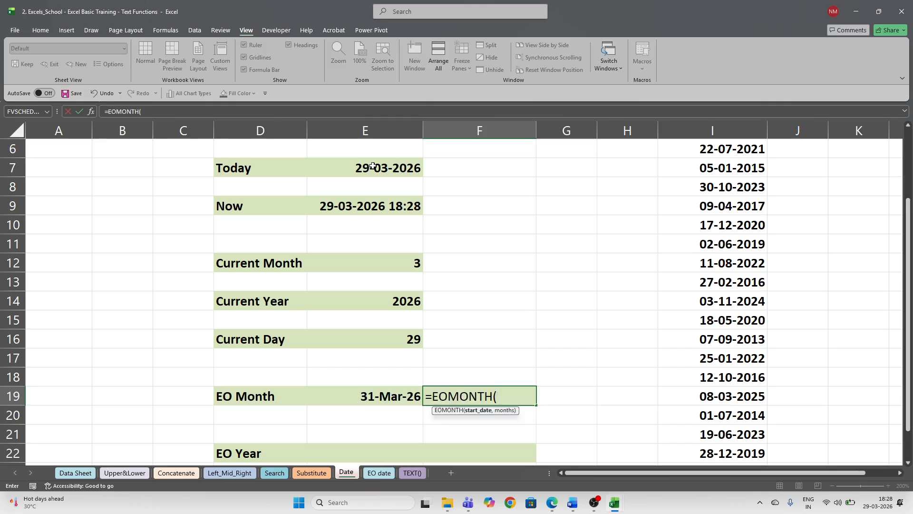
key("Left")
type(",")
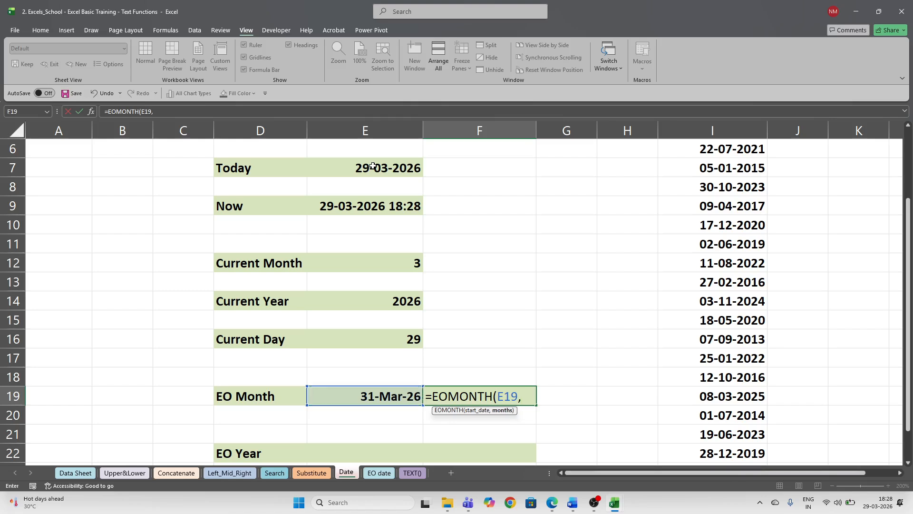
type("1)")
key("Return")
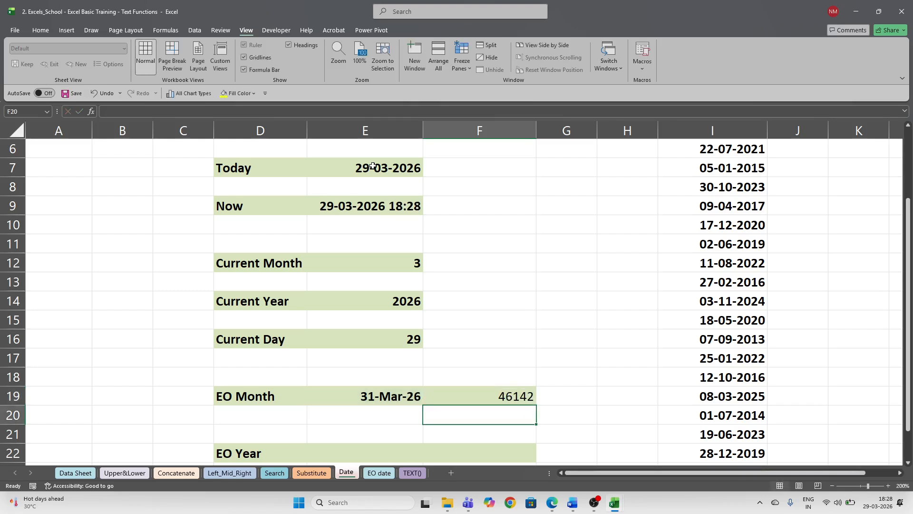
- Format F19 as a bold date showing 30-Apr-26
key("Up")
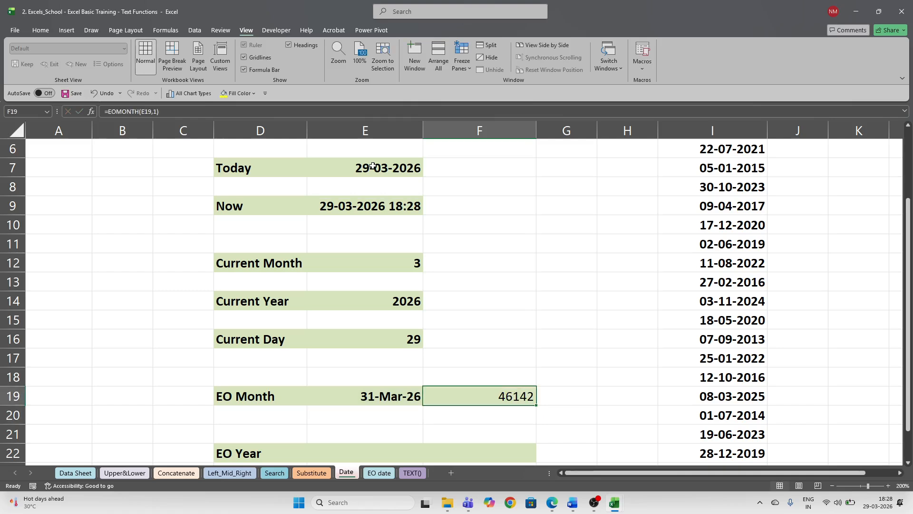
key("ctrl+shift+3")
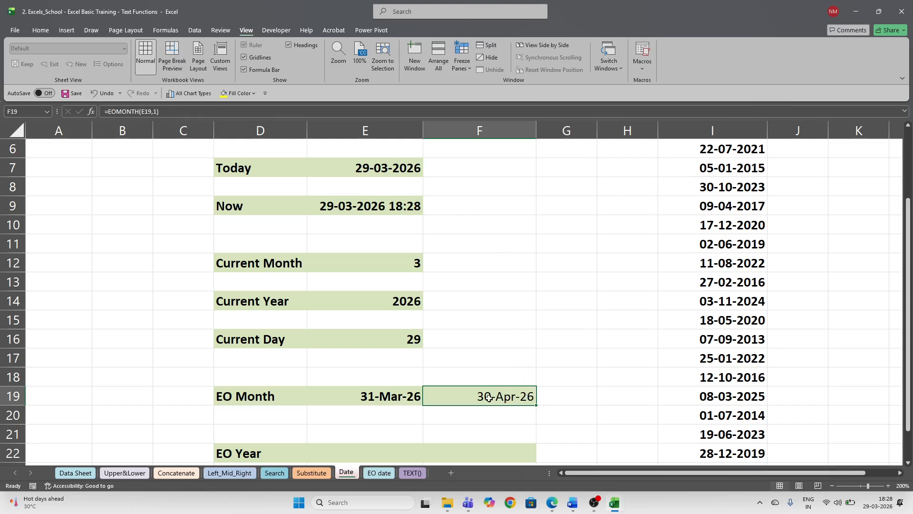
key("ctrl+b")
scroll(579, 376, "up", 2)
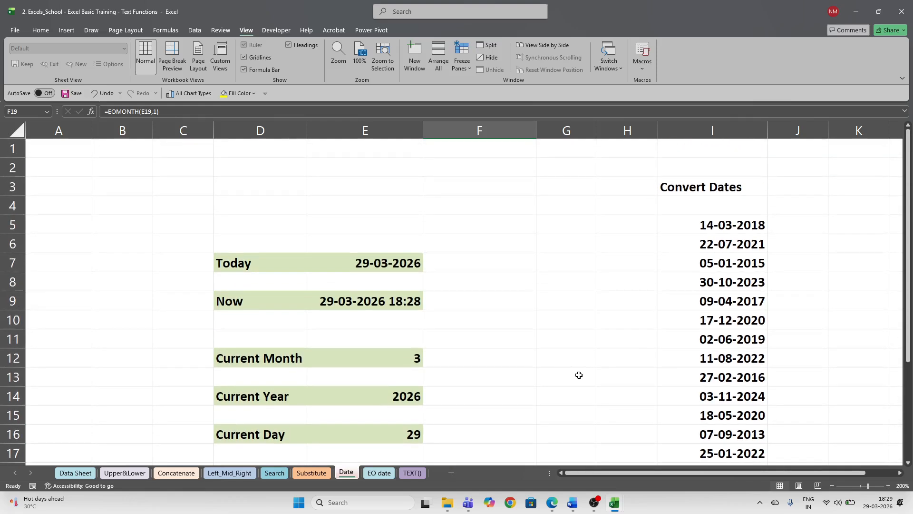
left_click(726, 225)
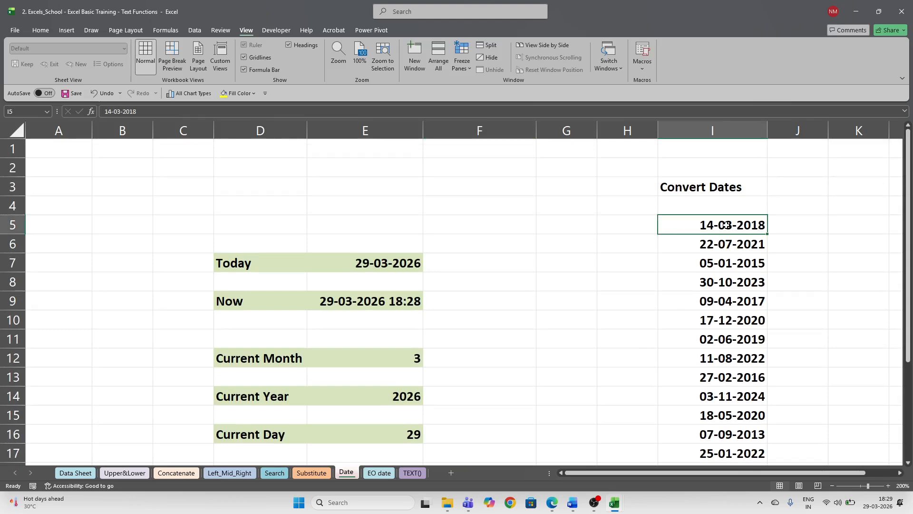
key("Up")
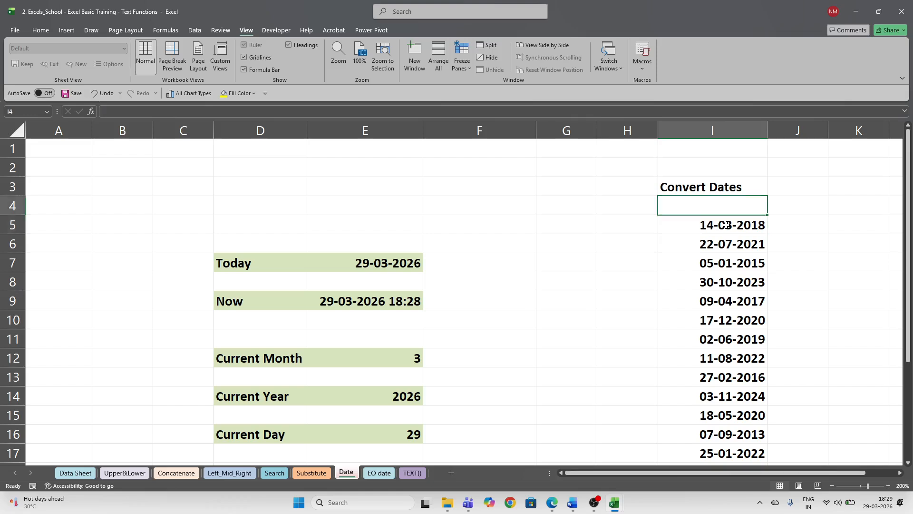
key("Down")
key("Up")
key("Down")
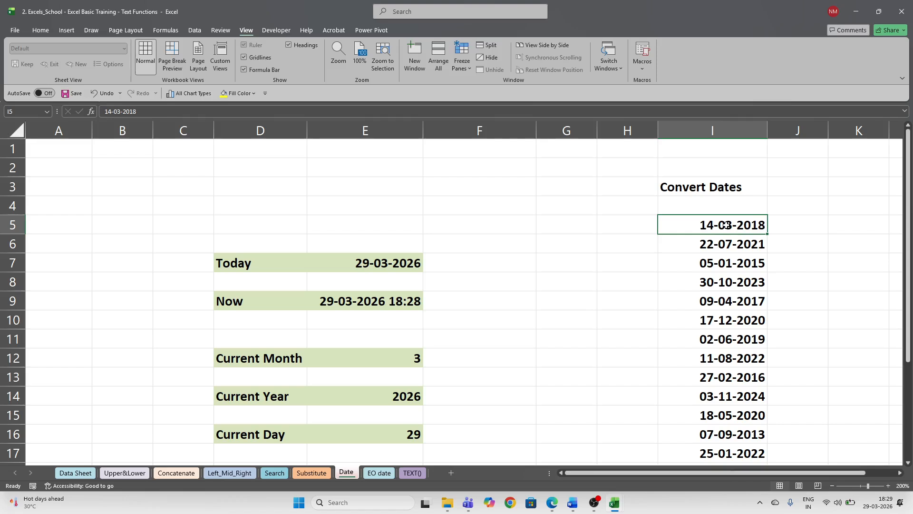
key("Right")
key("Right")
key("Right")
key("Right")
key("Right")
key("Right")
key("Right")
key("Right")
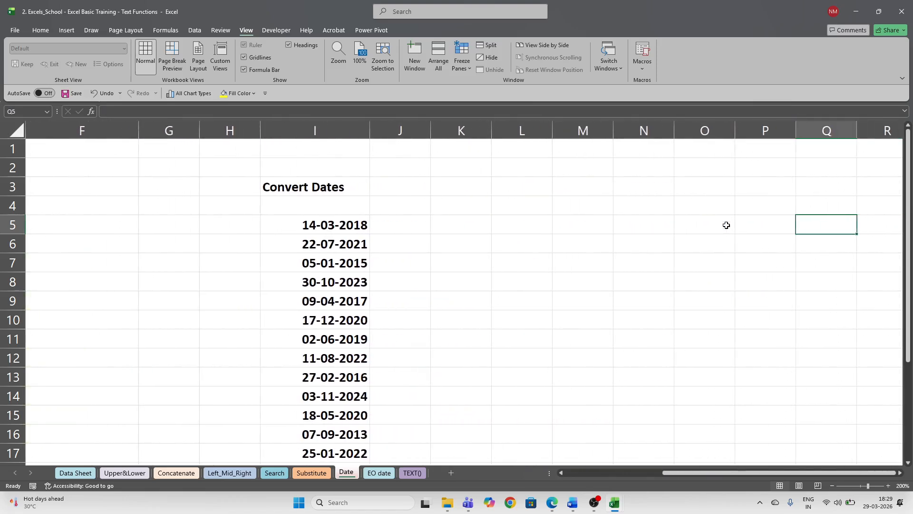
key("Left")
key("Left")
key("Left")
key("Left")
key("Left")
key("Left")
key("Left")
key("Left")
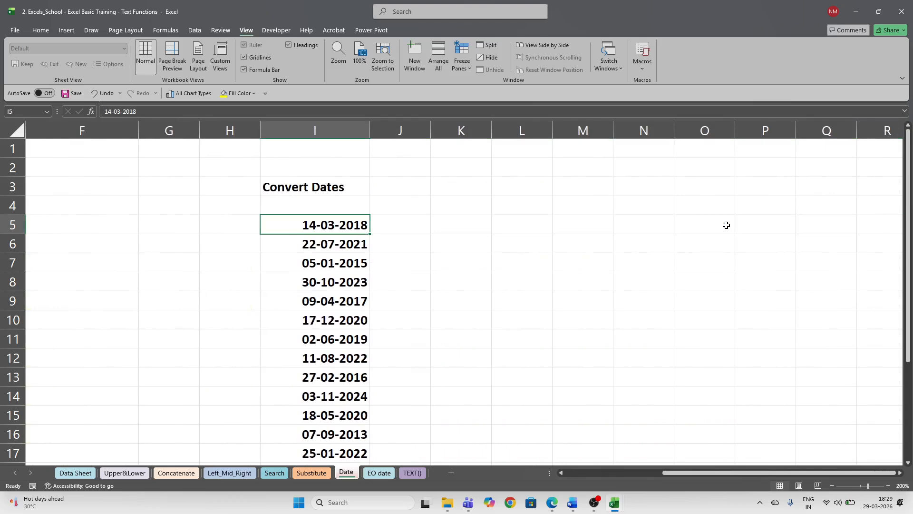
key("ctrl+shift+Down")
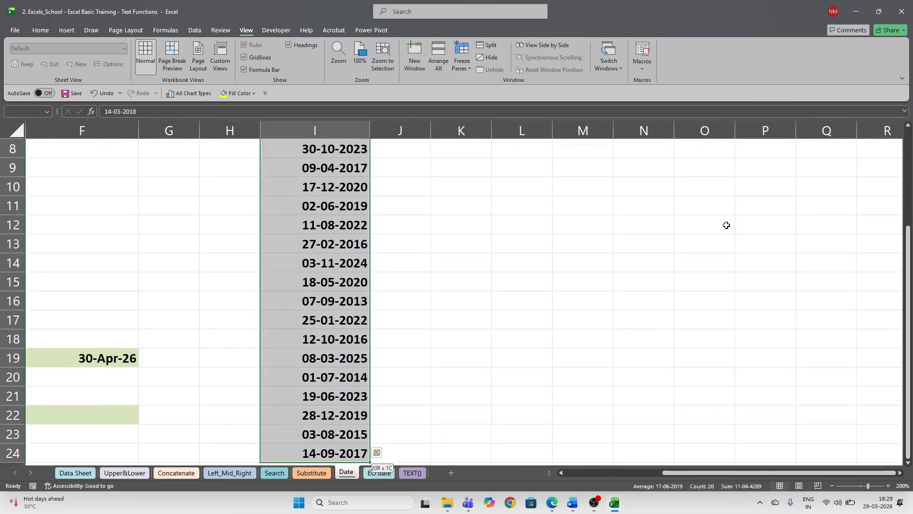
scroll(380, 418, "up", 3)
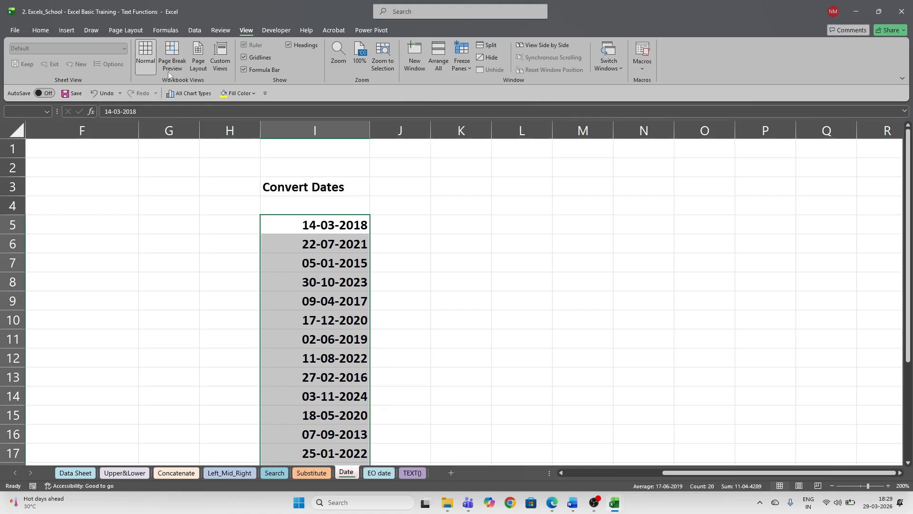
left_click(45, 36)
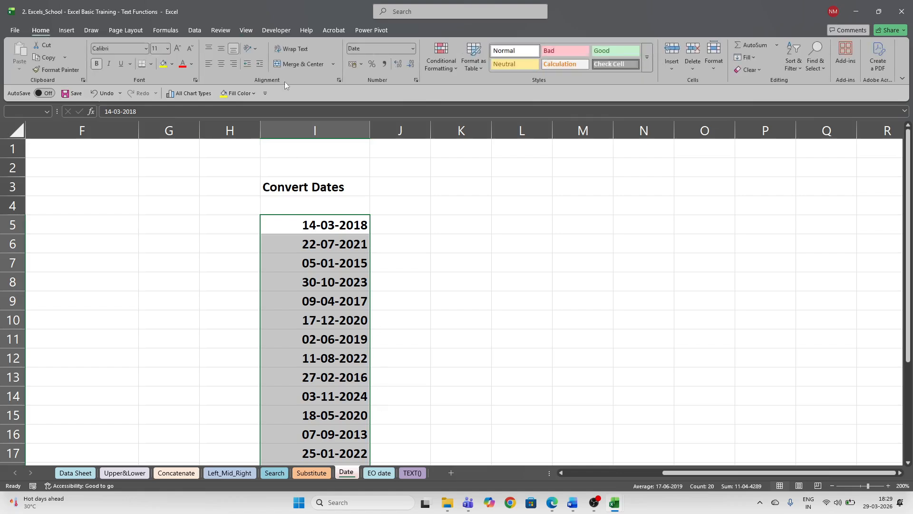
left_click(416, 80)
left_click(438, 209)
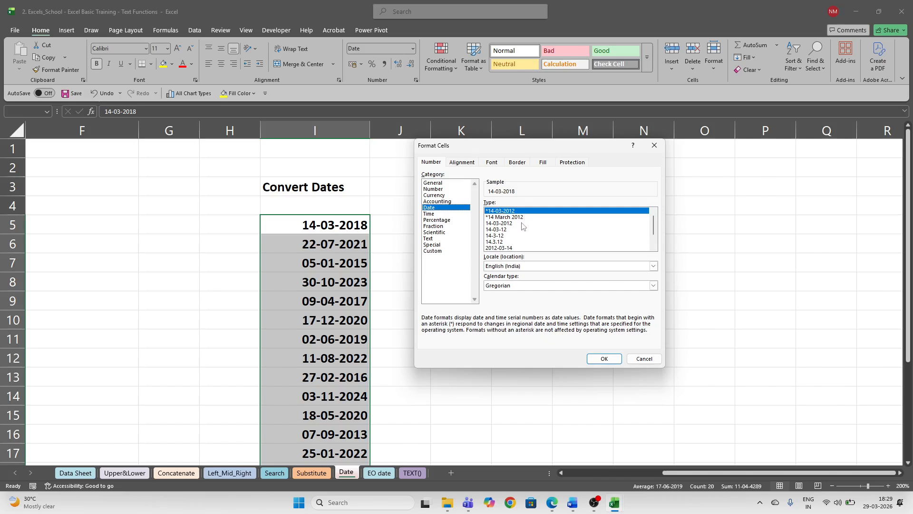
scroll(655, 235, "down", 1)
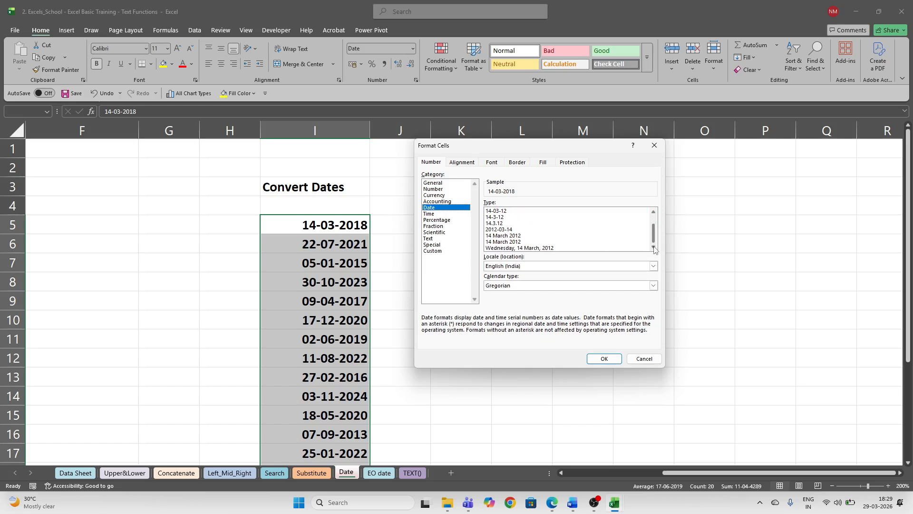
left_click(500, 236)
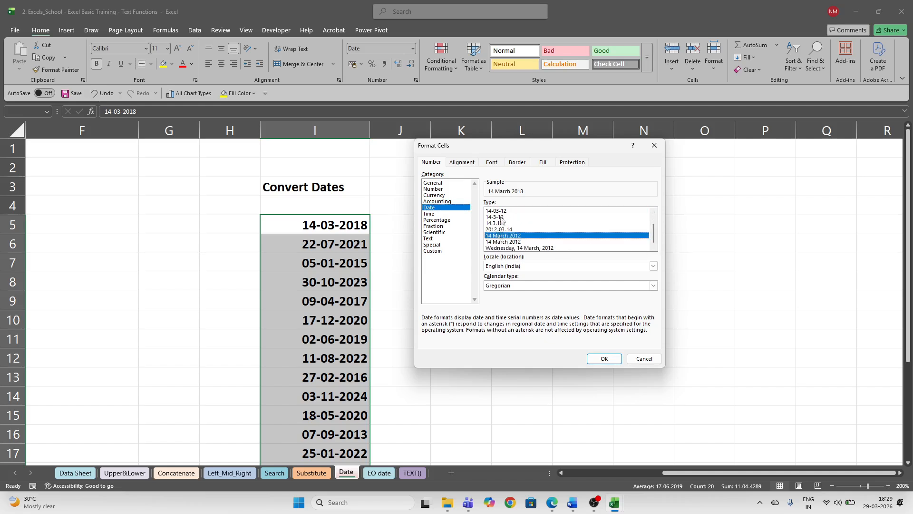
left_click(496, 223)
left_click(506, 235)
left_click(604, 359)
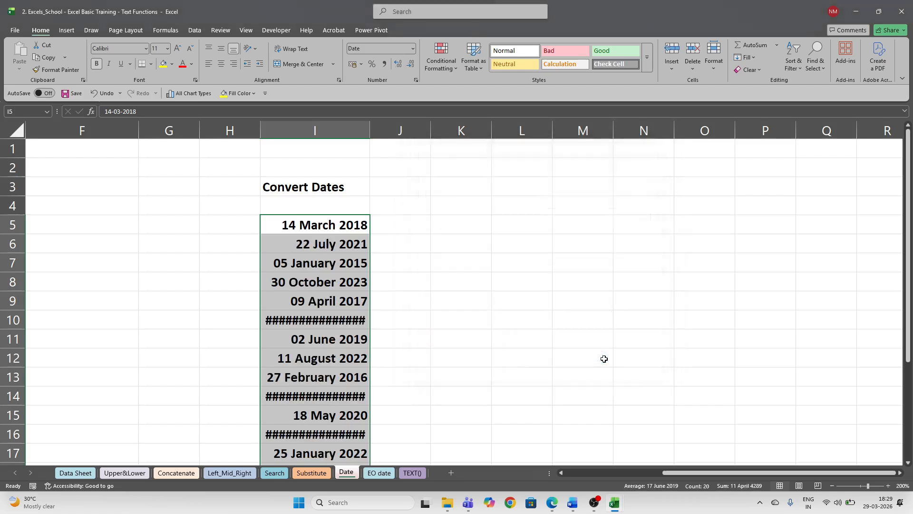
left_click(416, 80)
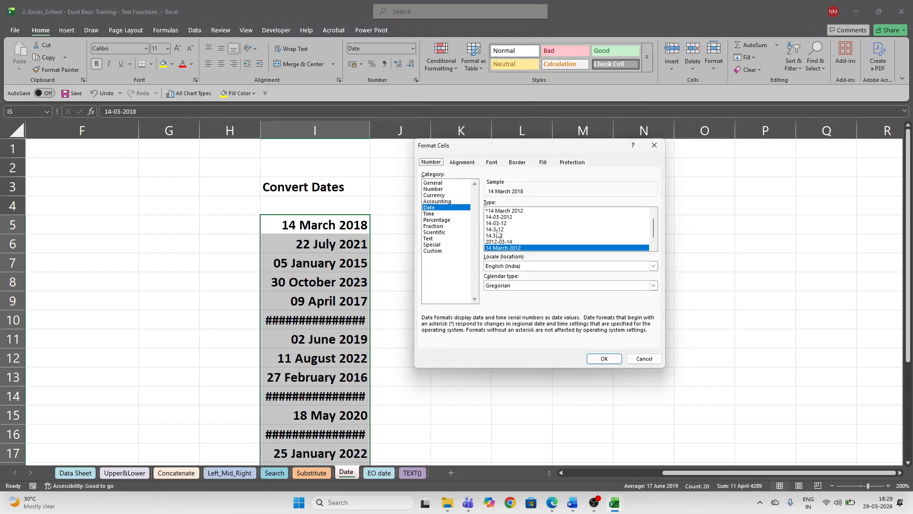
scroll(499, 222, "up", 2)
left_click(501, 211)
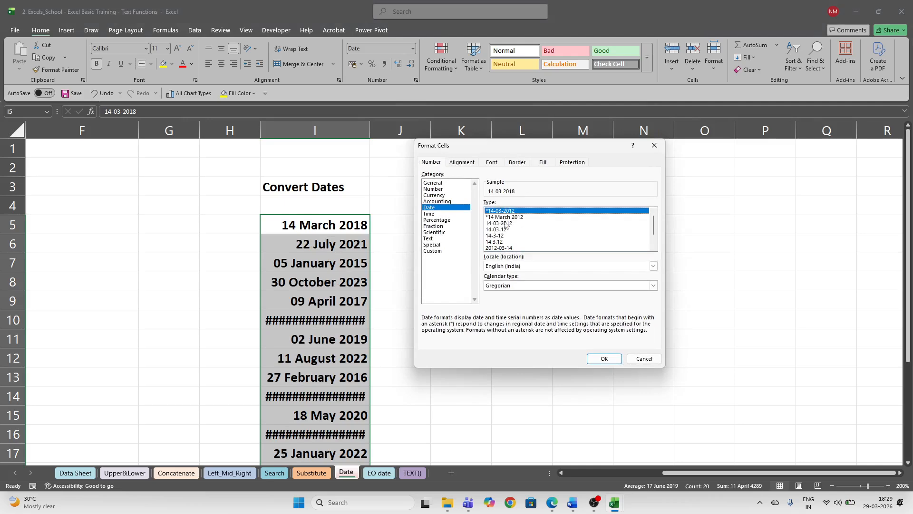
left_click(504, 218)
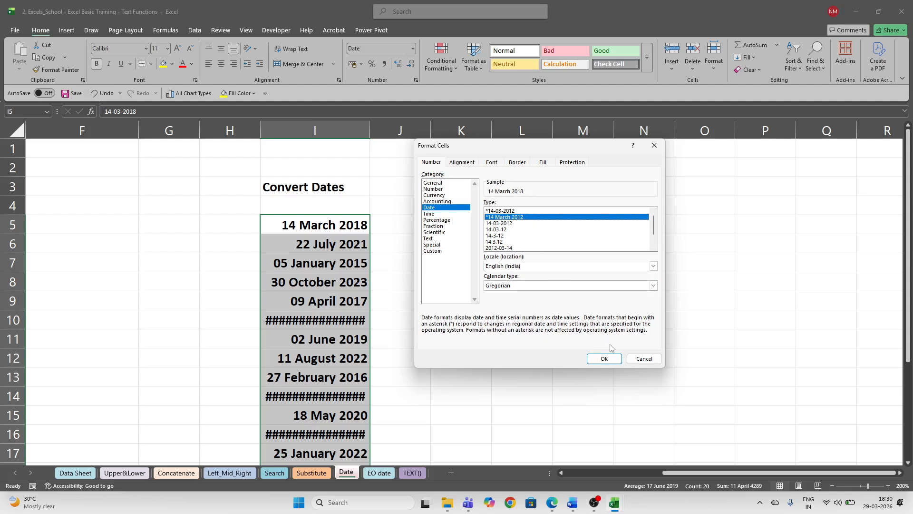
left_click(611, 361)
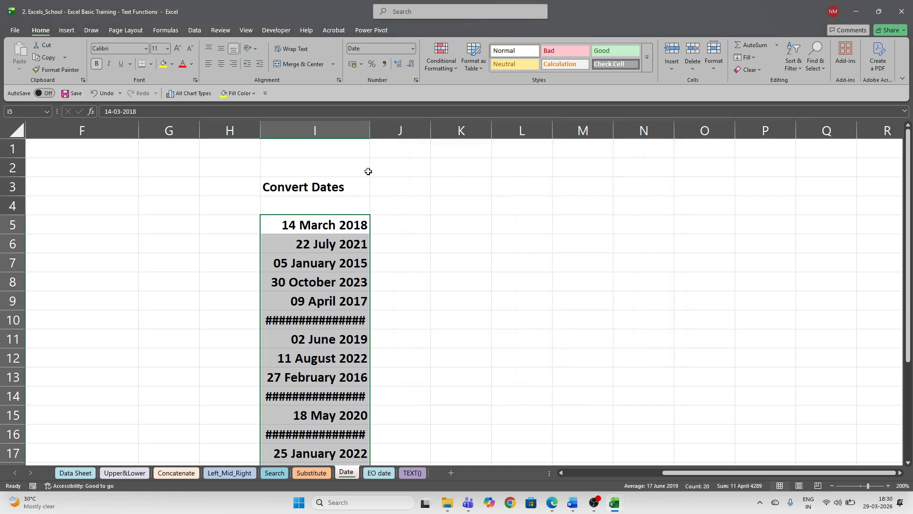
left_click(416, 80)
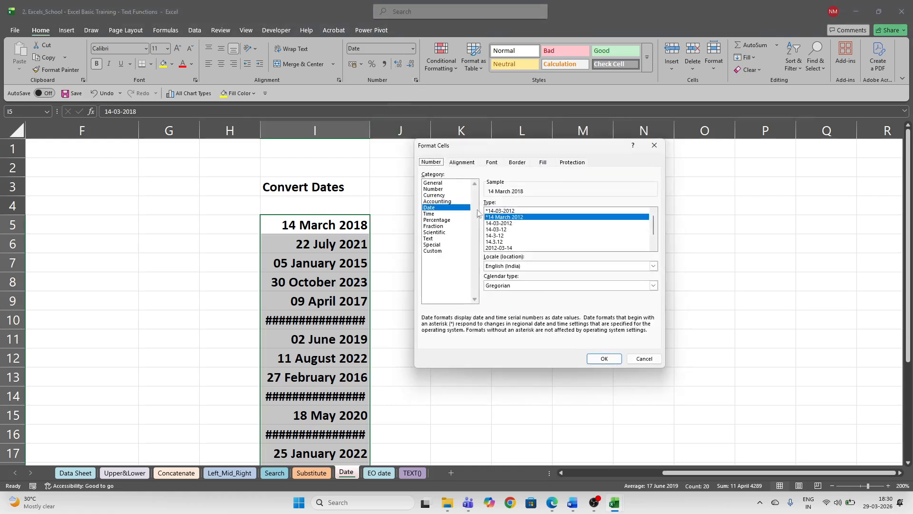
left_click(503, 210)
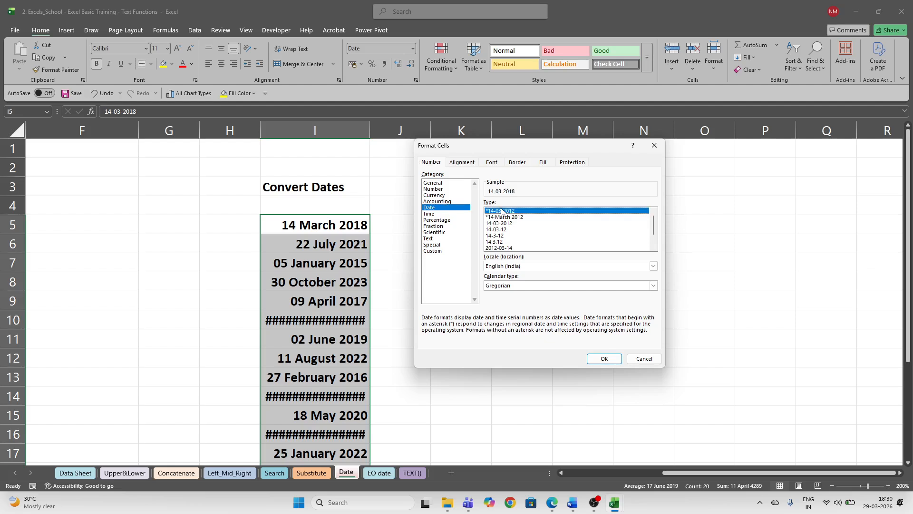
left_click(610, 361)
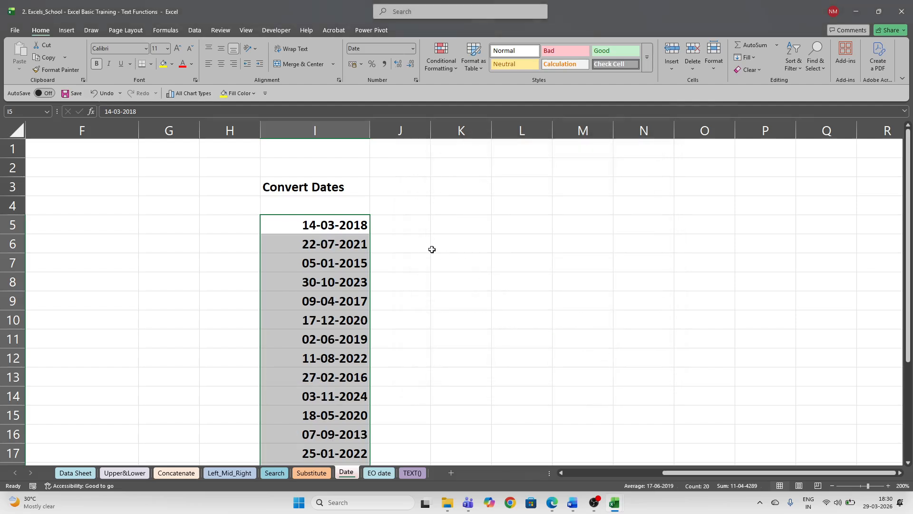
- Apply the dd-mmm-yy date format to the whole I5:I24 range, e.g. 14-Mar-18
key("ctrl+shift+3")
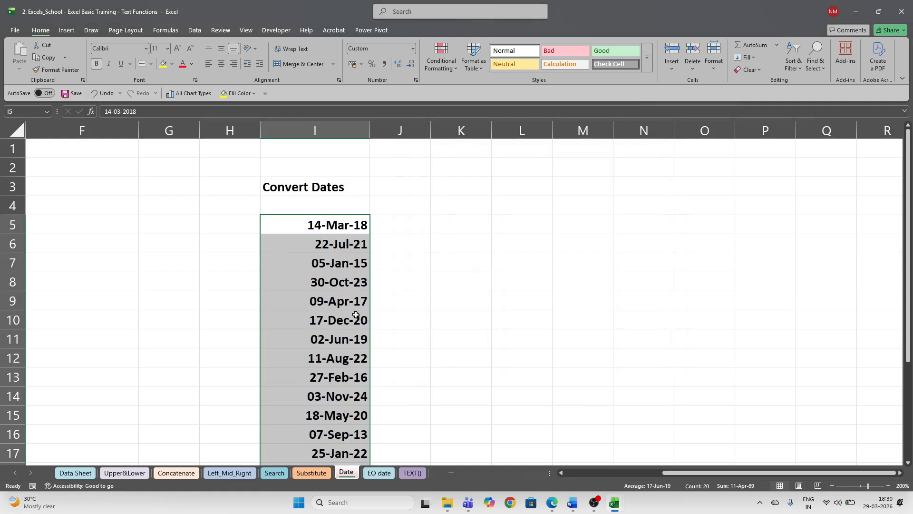
key("ctrl+z")
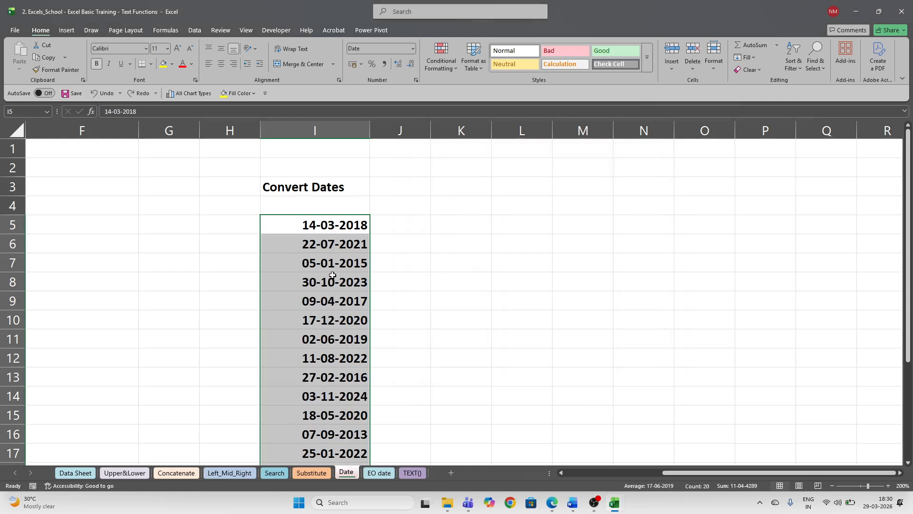
left_click(329, 226)
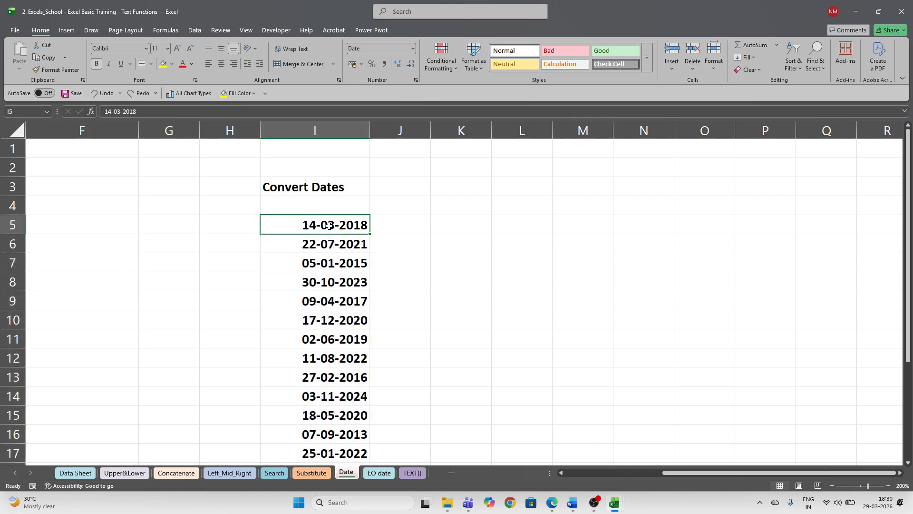
key("ctrl+shift+Down")
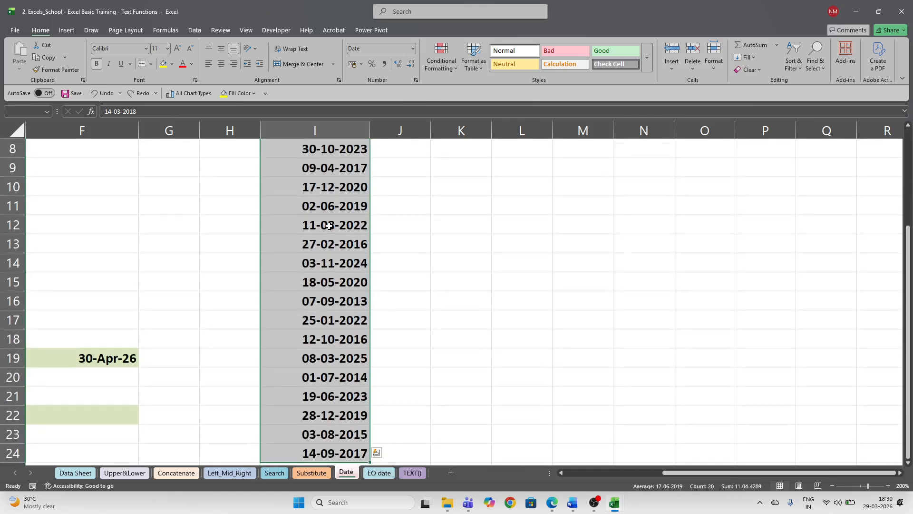
scroll(365, 316, "up", 3)
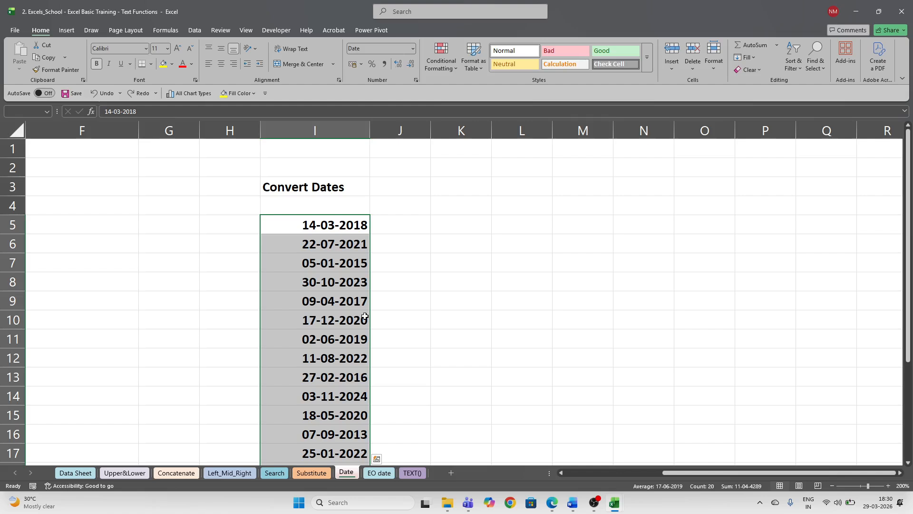
scroll(365, 316, "down", 1)
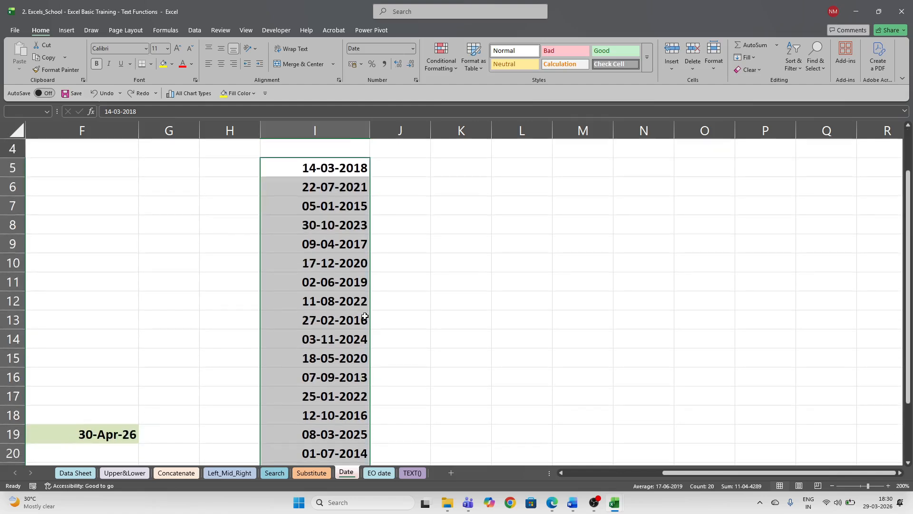
key("ctrl+shift+3")
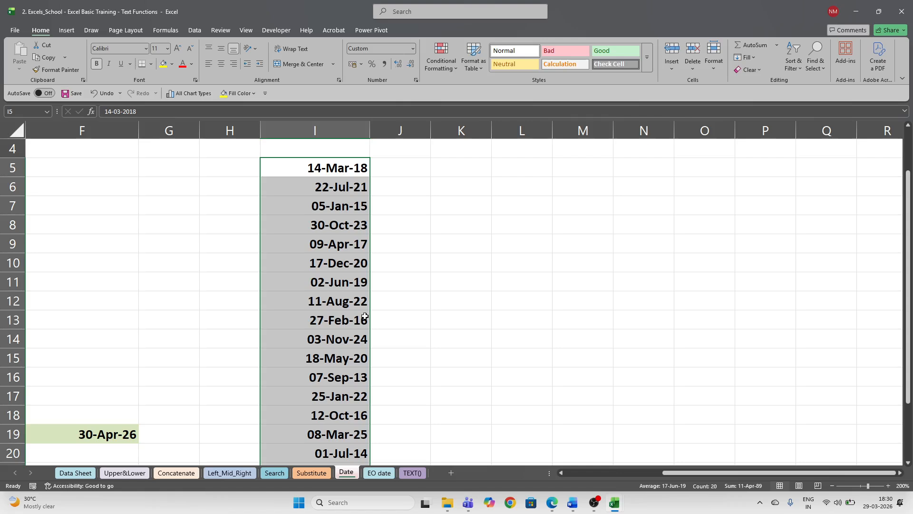
scroll(400, 333, "down", 2)
scroll(402, 356, "up", 2)
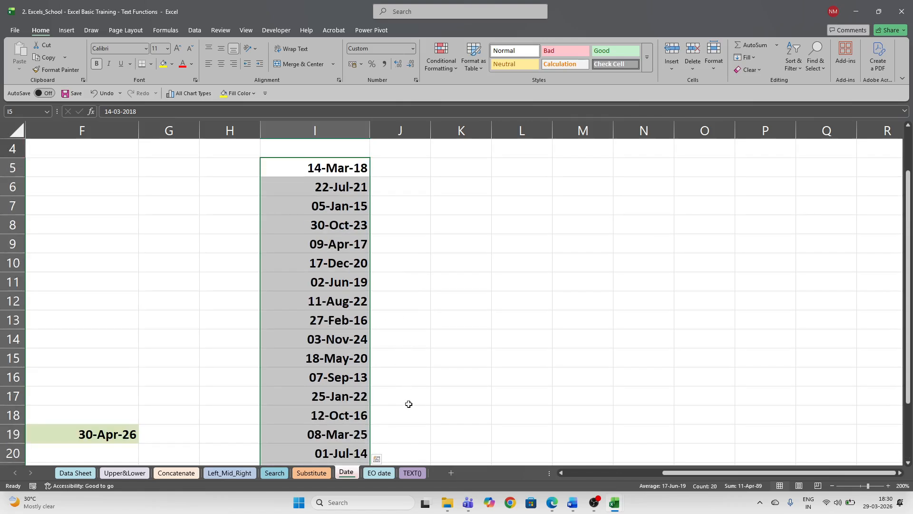
- Inspect the DATE(YEAR(B2)+IF(MONTH(B2)>3,1,0),3,31) formula in C2 on EO date, then return to Date
left_click(382, 477)
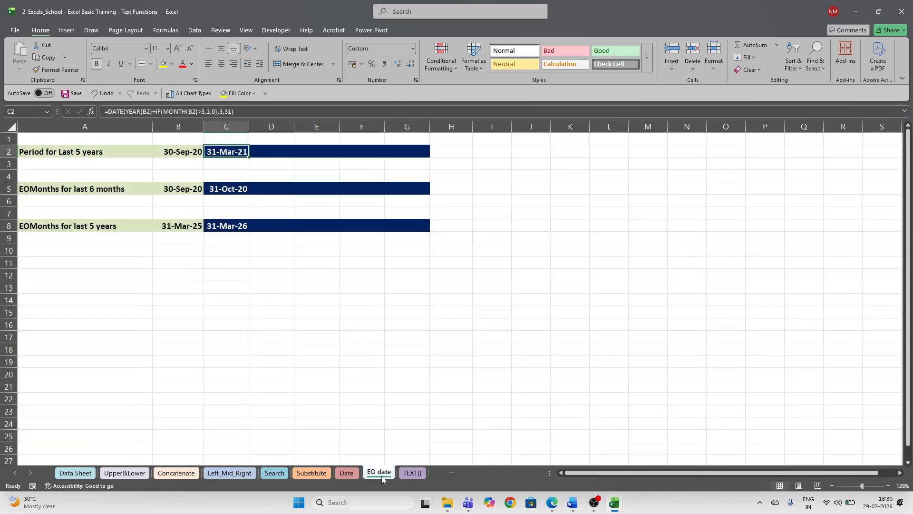
left_click(236, 321)
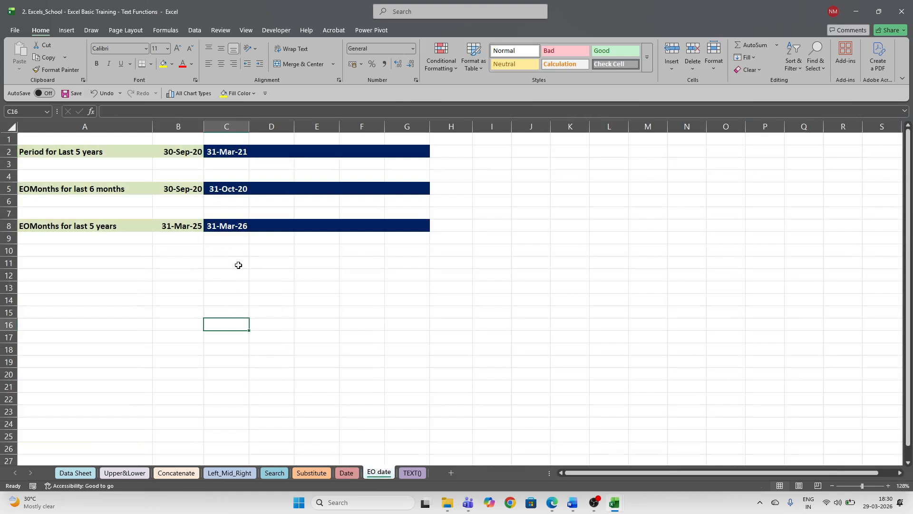
left_click(233, 153)
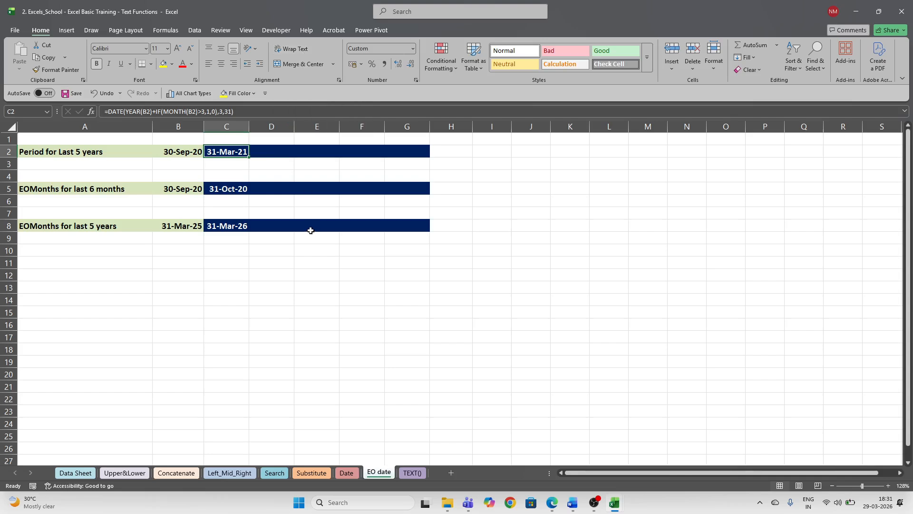
left_click(350, 474)
- Start the EO Year formula in E22 as =DATE(YEAR(E19)
scroll(251, 398, "down", 3)
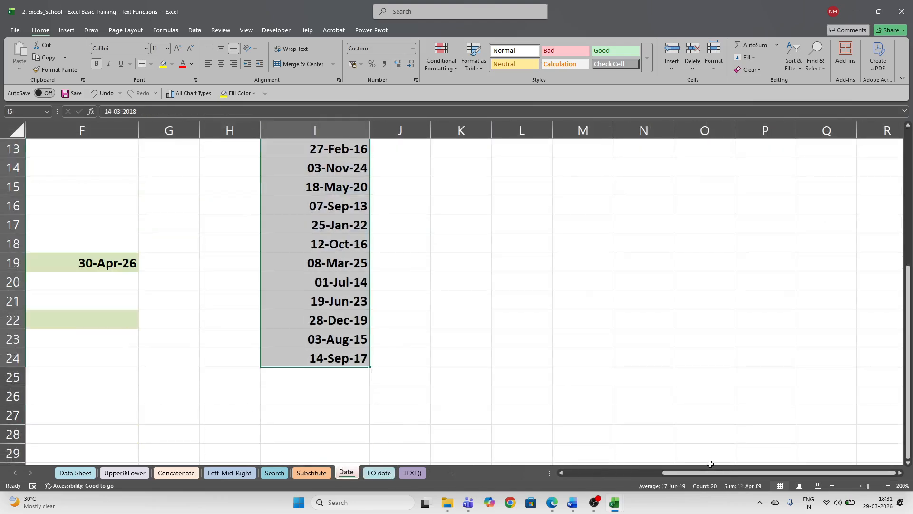
left_click_drag(710, 475, 597, 477)
left_click(372, 315)
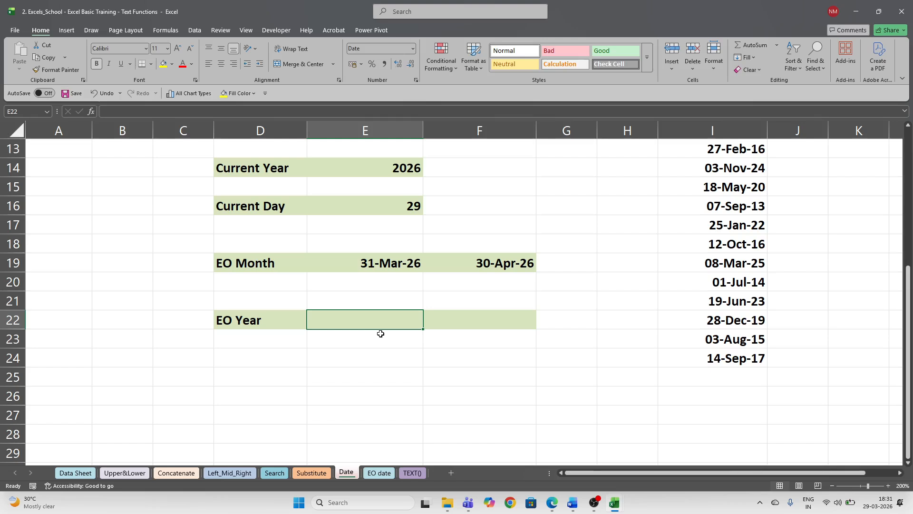
scroll(344, 226, "up", 2)
scroll(344, 228, "down", 1)
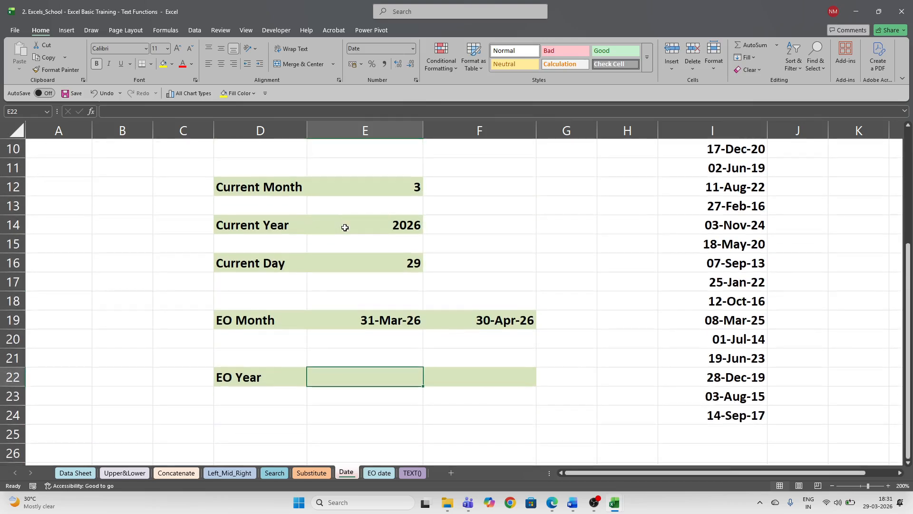
type("=da")
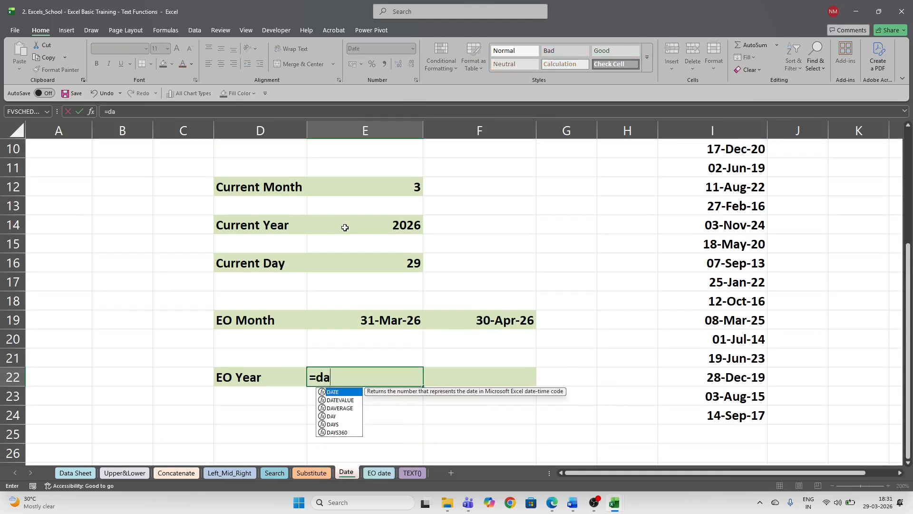
type("te")
key("Tab")
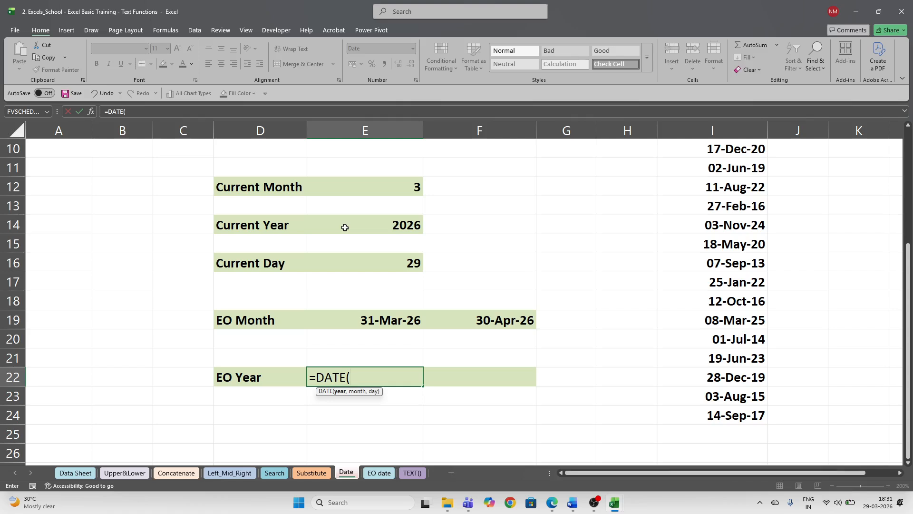
type("year")
key("Tab")
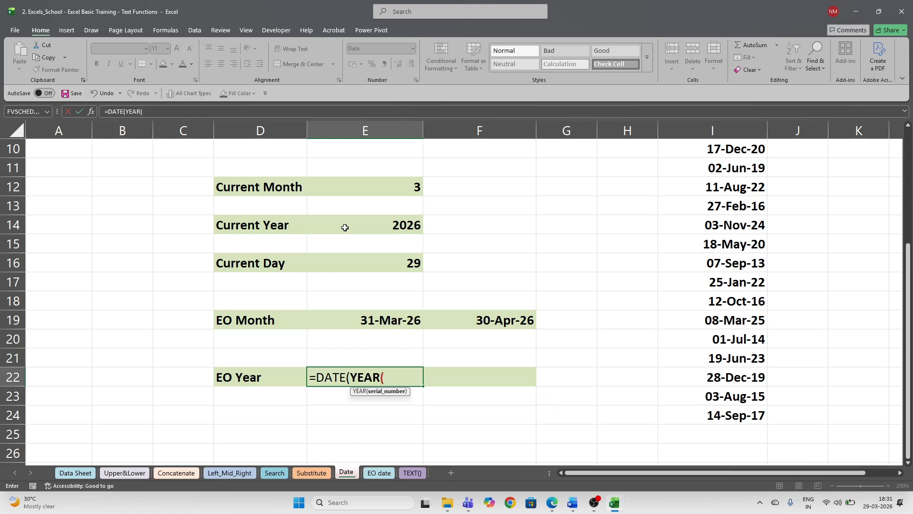
left_click(395, 321)
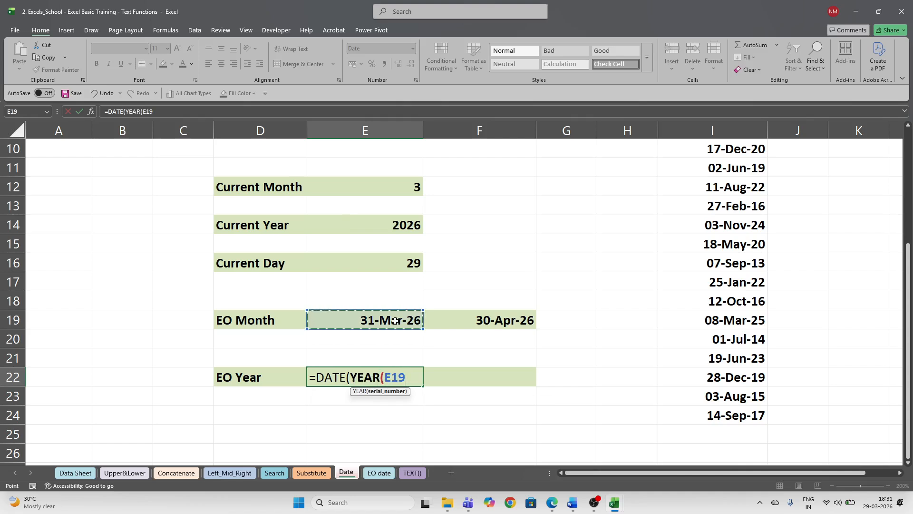
type(")")
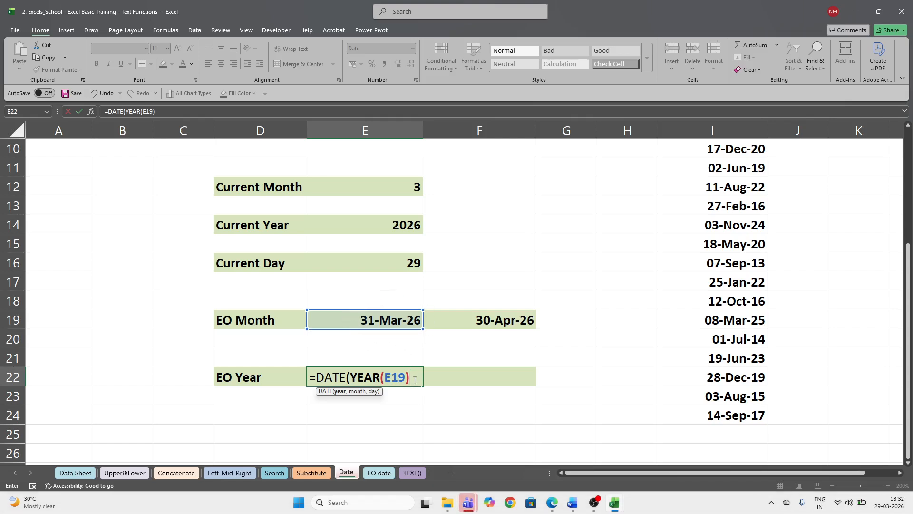
- Dismiss the meeting-plan prompt in the Teams meeting window
mouse_move(471, 501)
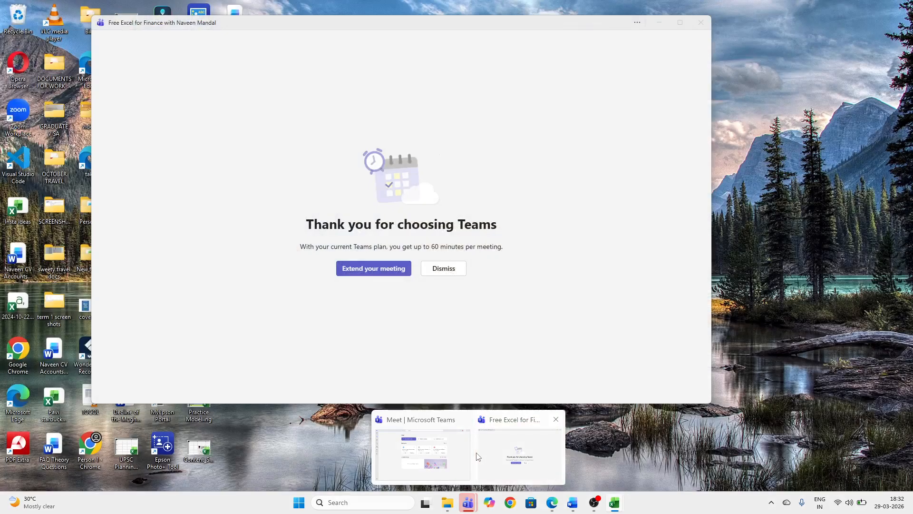
left_click(504, 452)
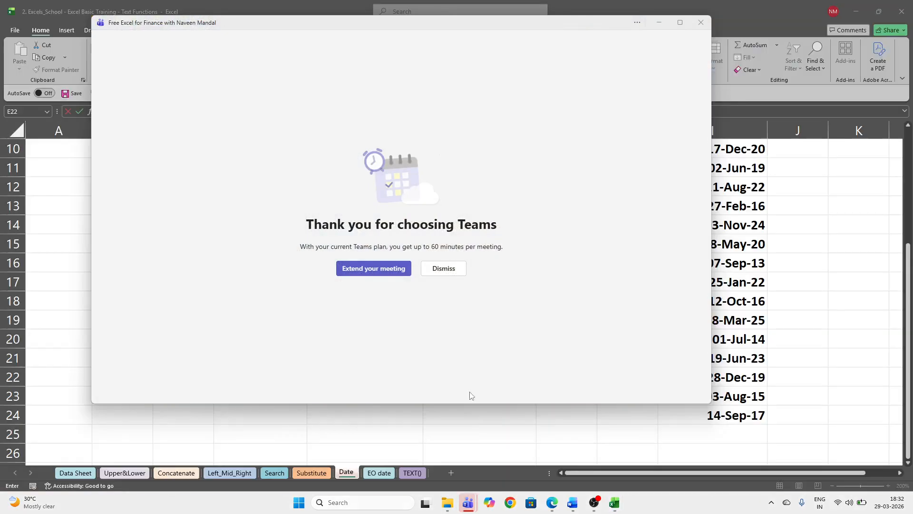
left_click(448, 275)
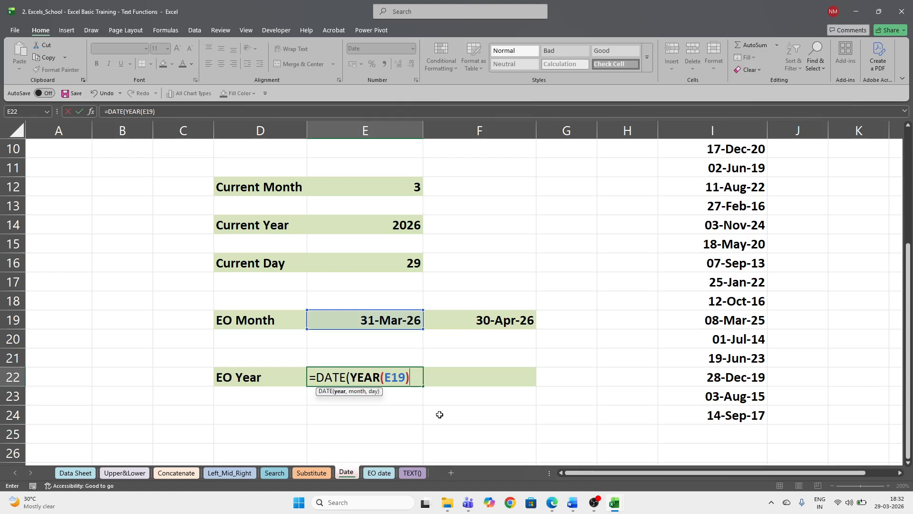
- Append +IF( to the E22 formula after YEAR(E19)
type("+if")
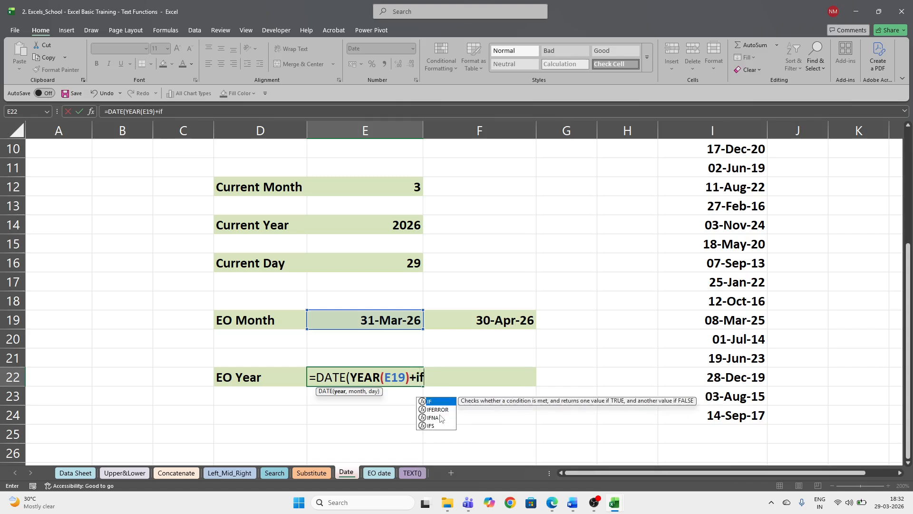
key("Tab")
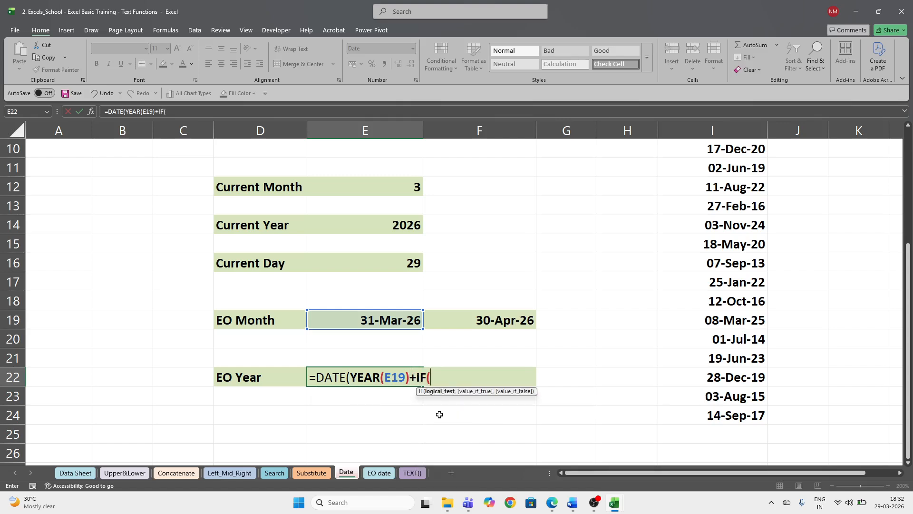
mouse_move(468, 503)
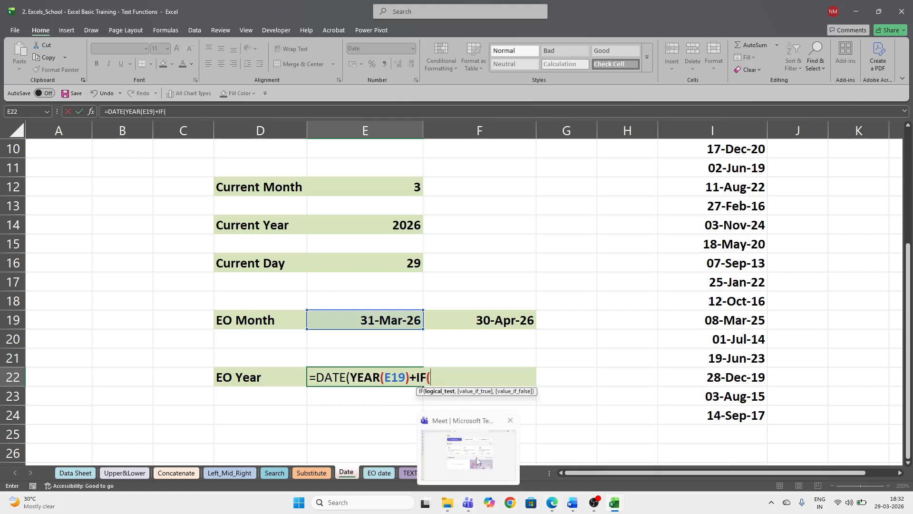
left_click(475, 458)
- Join the Excel for Finance meeting with computer audio and bring up LinkedIn messages in the browser
left_click(591, 227)
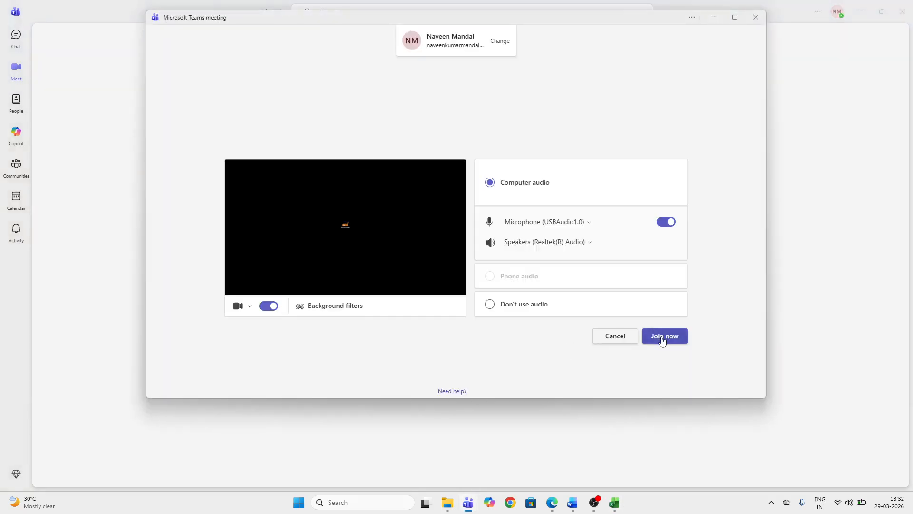
left_click(661, 340)
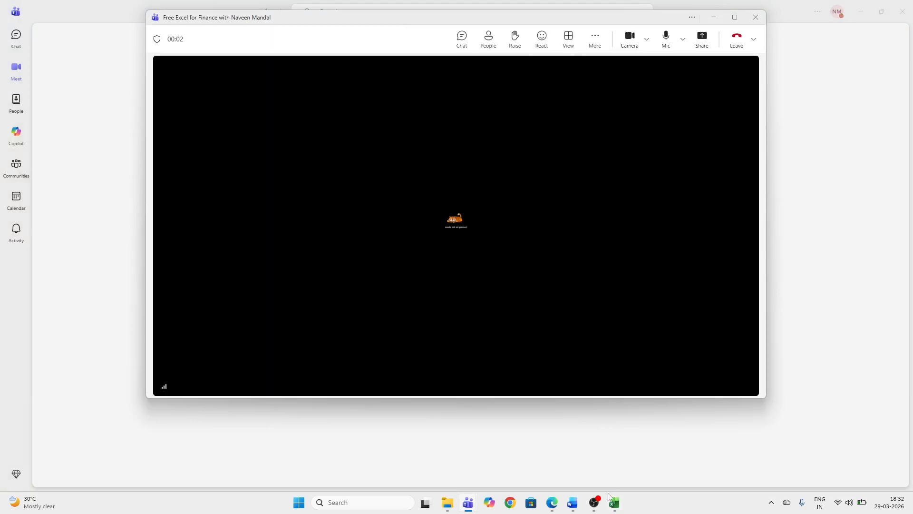
left_click(555, 504)
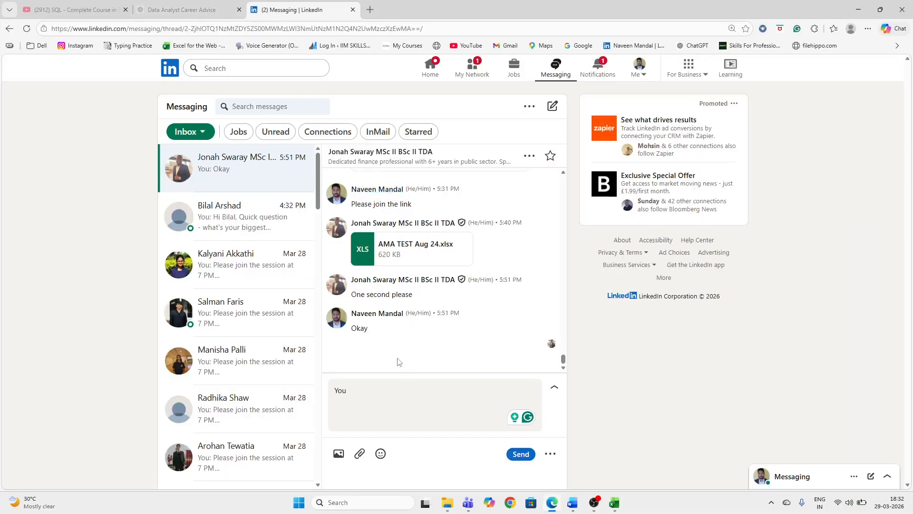
- Send 'rejoin please' in the LinkedIn conversation and minimize the browser
left_click(395, 403)
key("BackSpace")
key("BackSpace")
key("BackSpace")
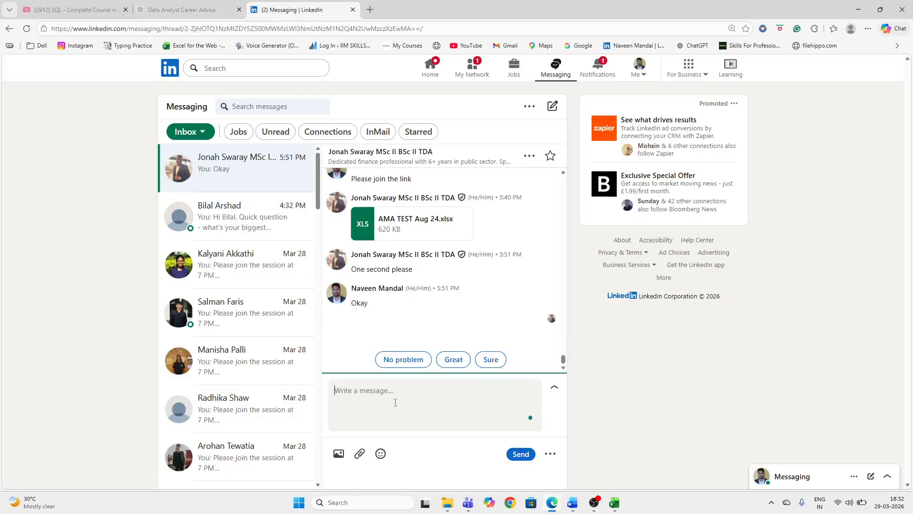
type("rejoin pleae")
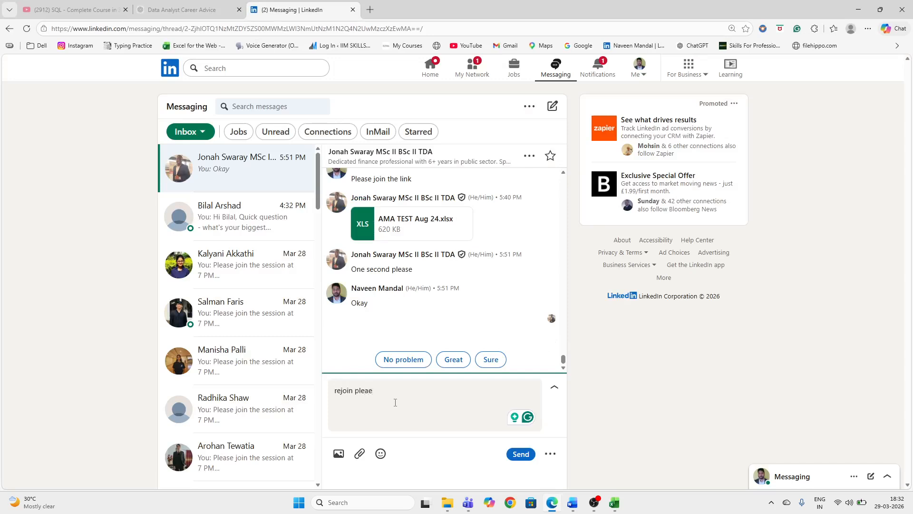
key("BackSpace")
type("se")
left_click(517, 452)
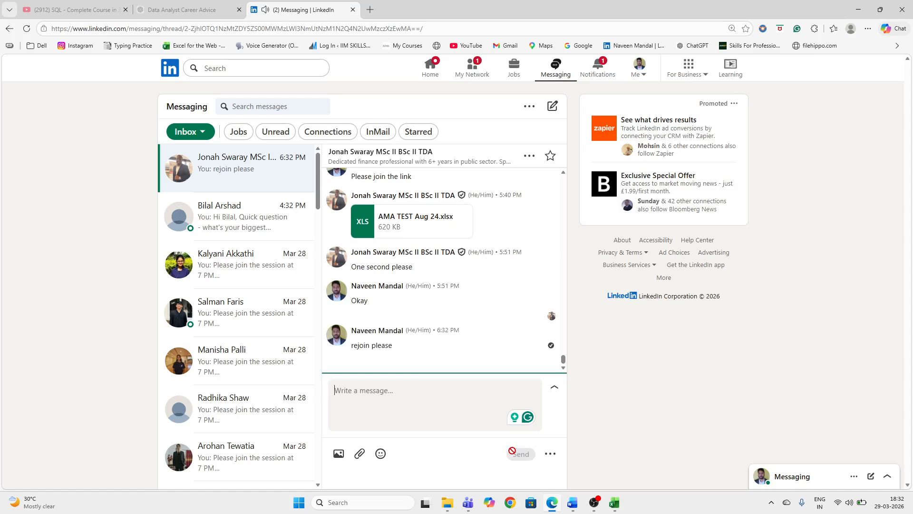
left_click(857, 10)
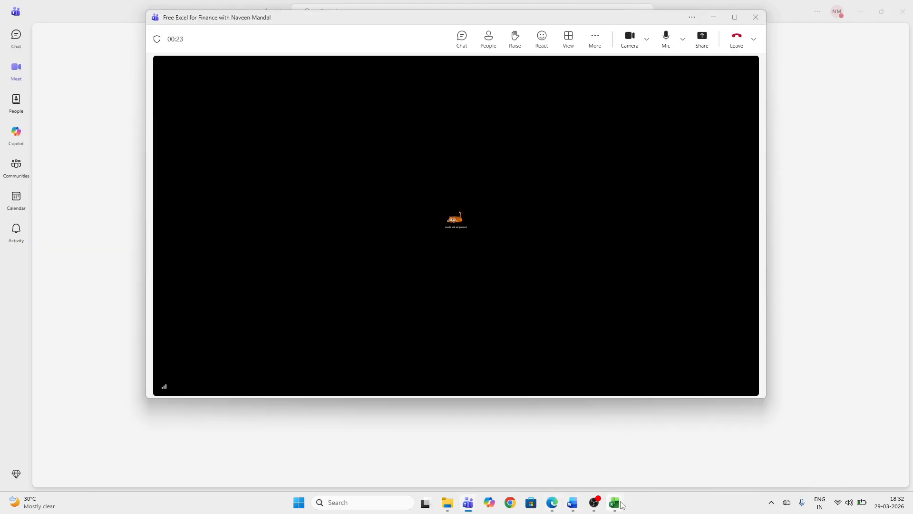
- Back in Excel, complete the E22 IF argument as IF(E19>3,1,0)
mouse_move(621, 504)
left_click(623, 452)
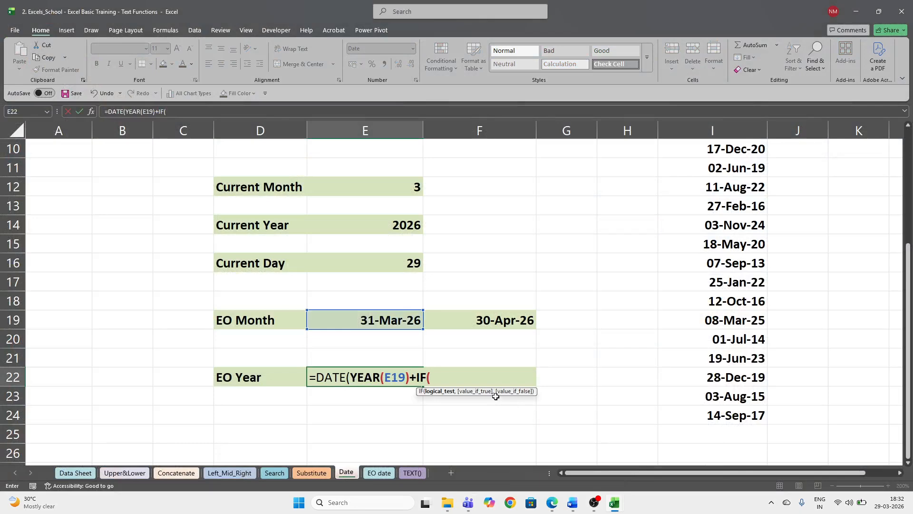
left_click(408, 323)
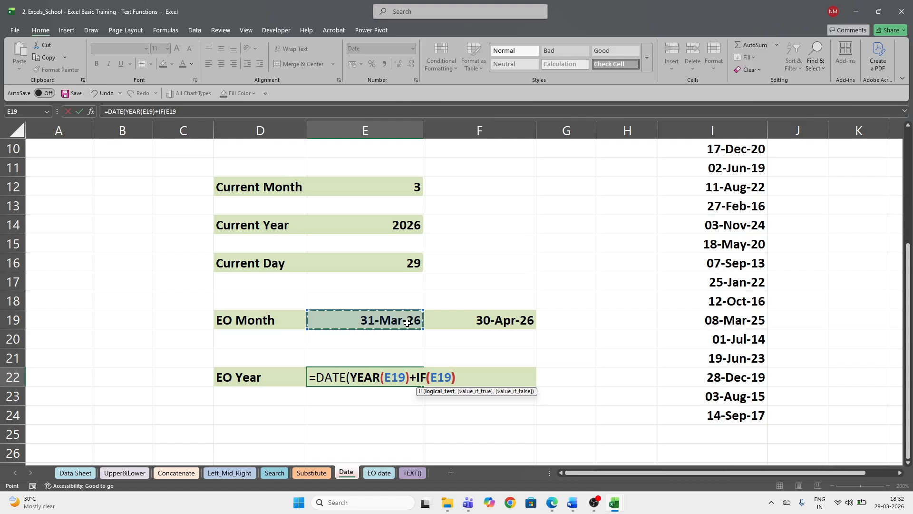
type(")")
key("BackSpace")
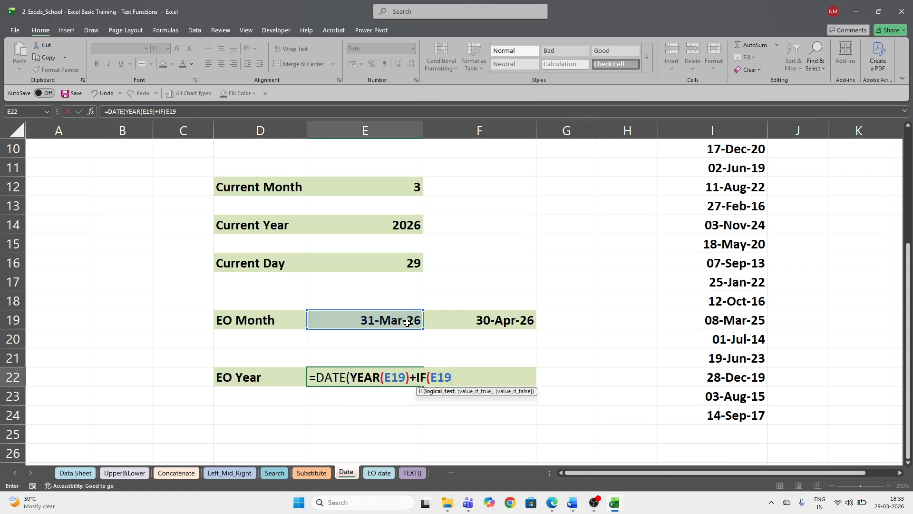
type(".")
key("BackSpace")
type(">3,")
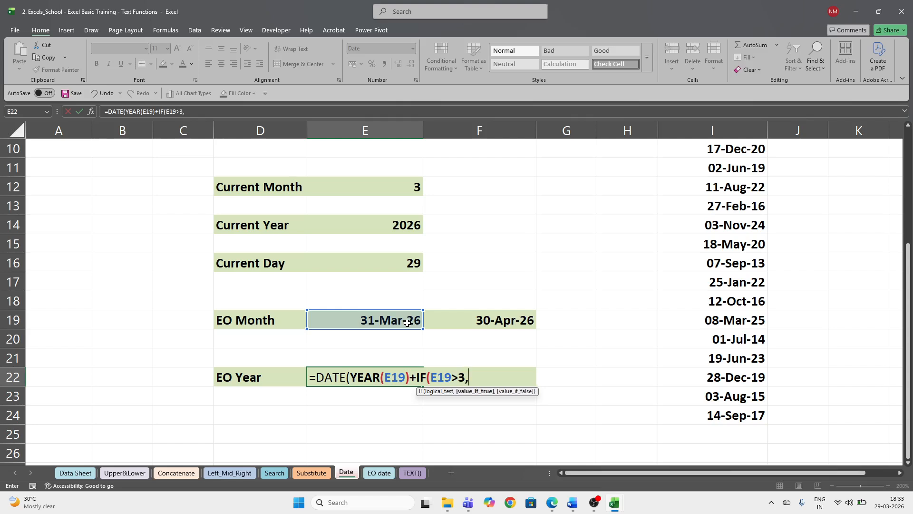
type("1,0)")
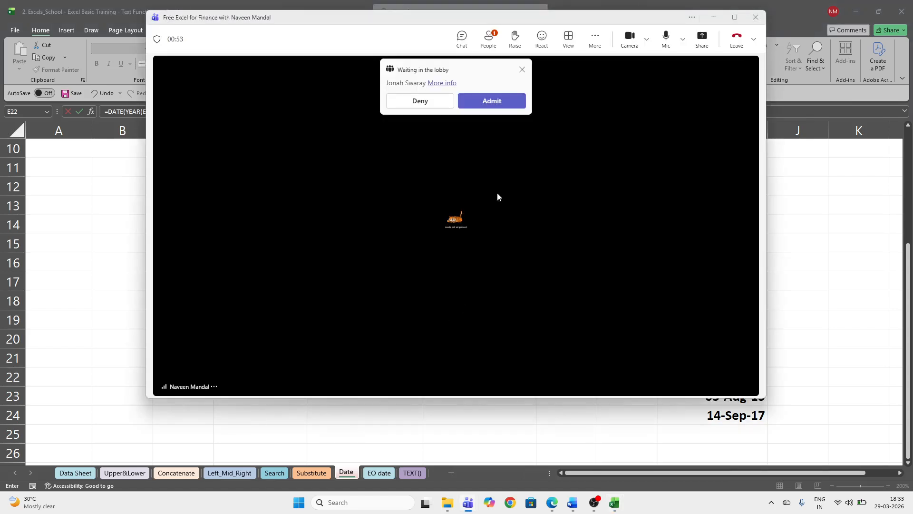
- Admit the waiting participant to the Teams call and discard the unfinished E22 EO Year formula
left_click(492, 100)
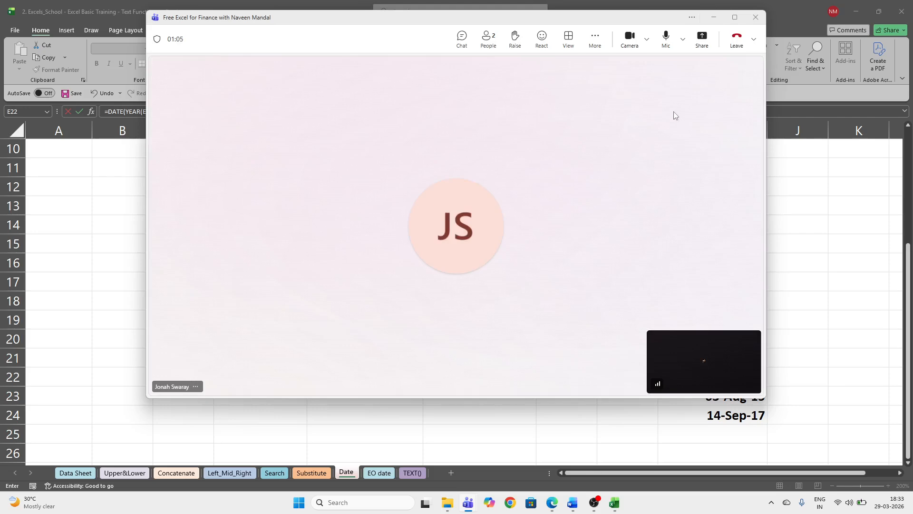
left_click(713, 22)
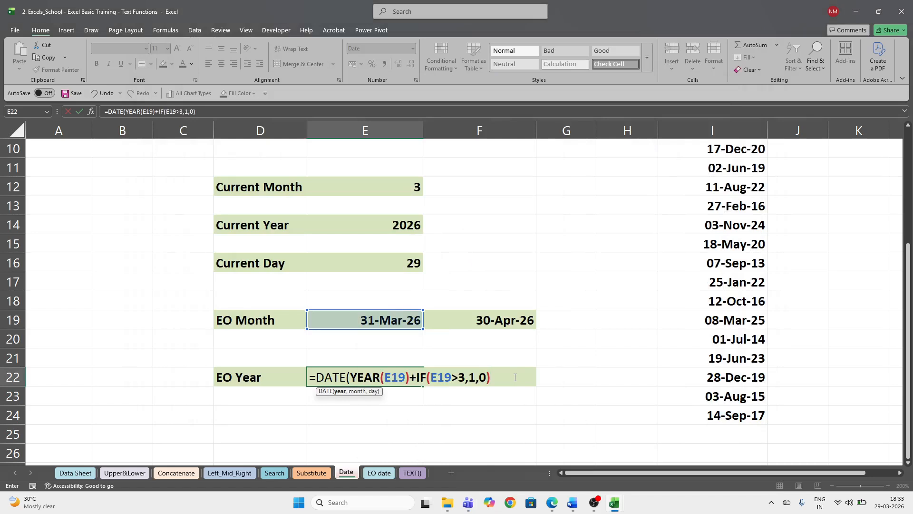
key("BackSpace")
key("BackSpace")
key("BackSpace")
key("BackSpace")
key("BackSpace")
key("BackSpace")
key("BackSpace")
key("BackSpace")
key("BackSpace")
key("BackSpace")
key("BackSpace")
key("BackSpace")
key("BackSpace")
key("BackSpace")
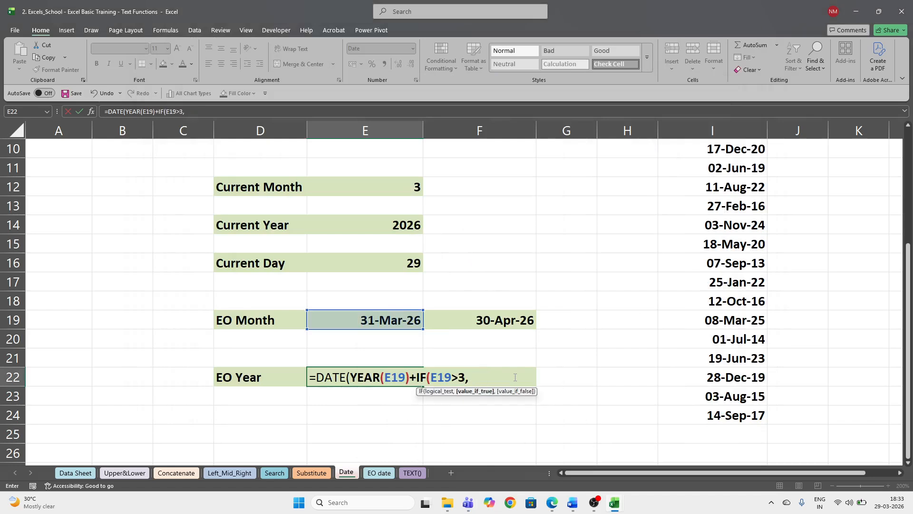
key("Escape")
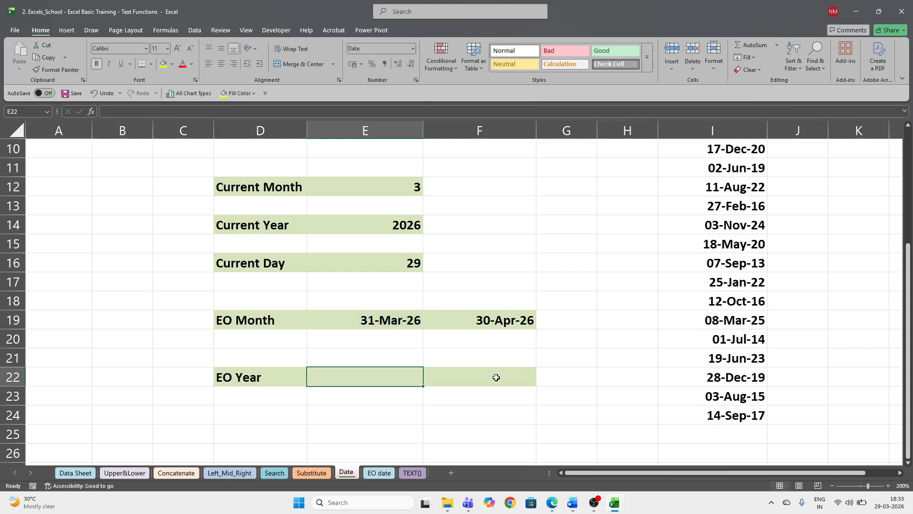
left_click(495, 377)
left_click(398, 378)
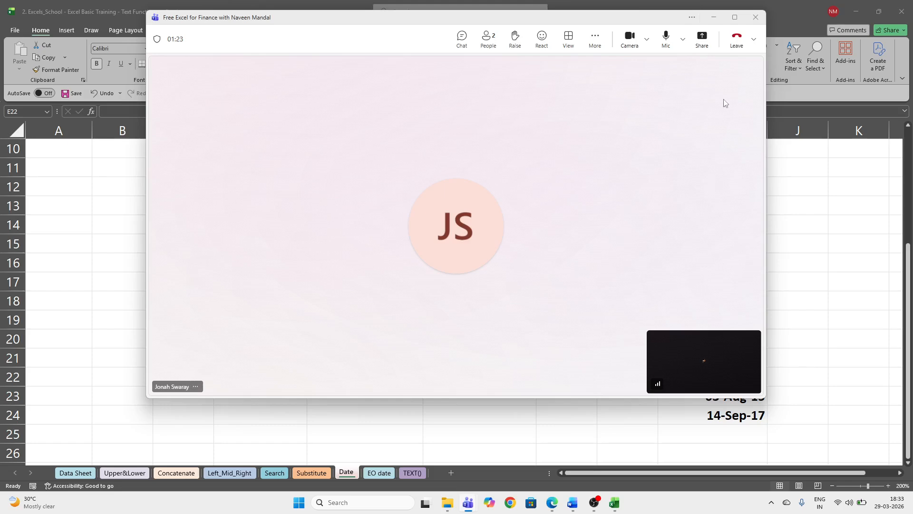
- Share the whole screen in Teams and bring the spreadsheet back to the front
left_click(703, 38)
left_click(608, 168)
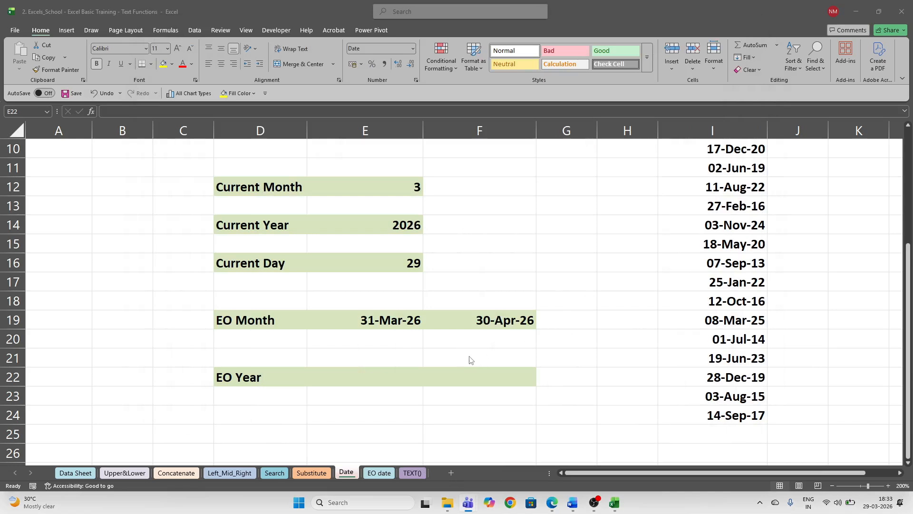
left_click(385, 377)
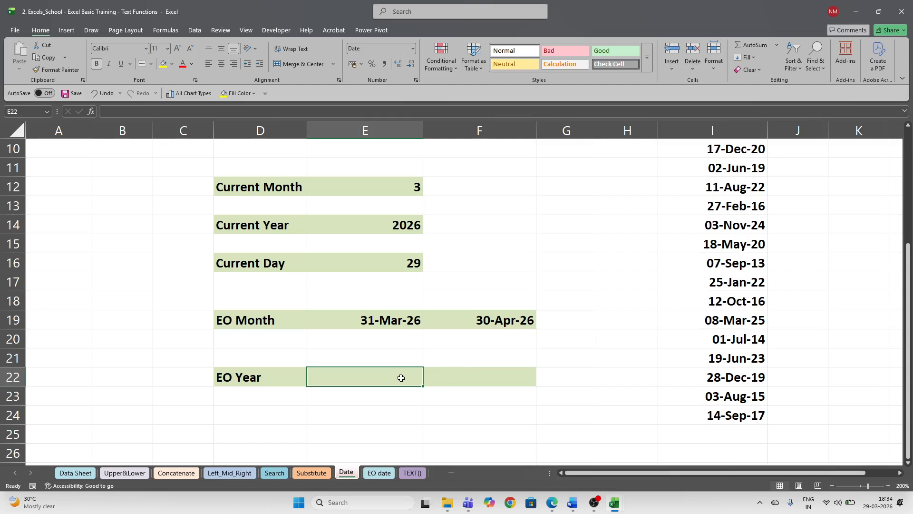
- Enter =DATE(YEAR(E19),3,31) in E22 so it shows 31-03-2026
type("=")
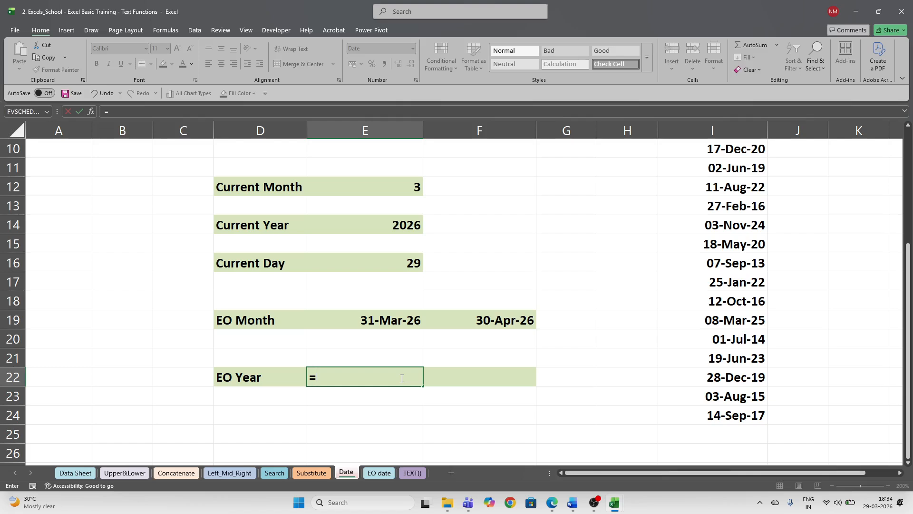
type("date")
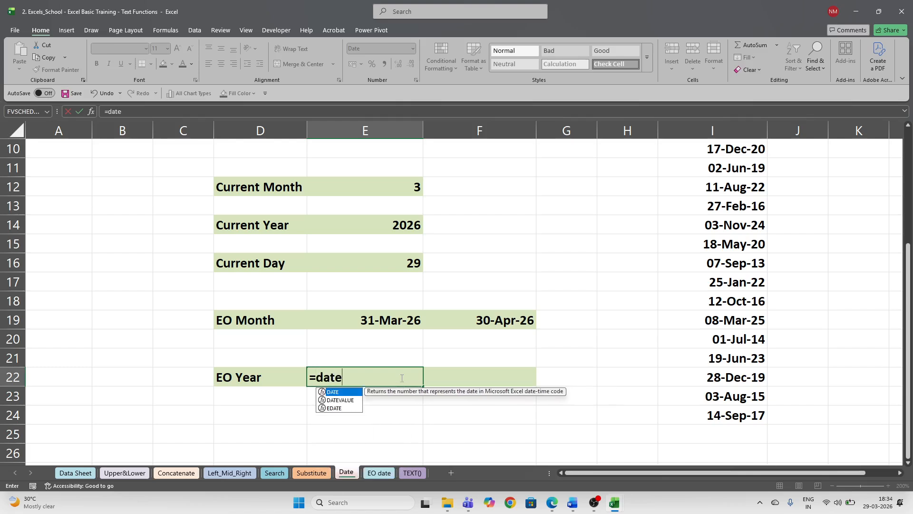
key("Tab")
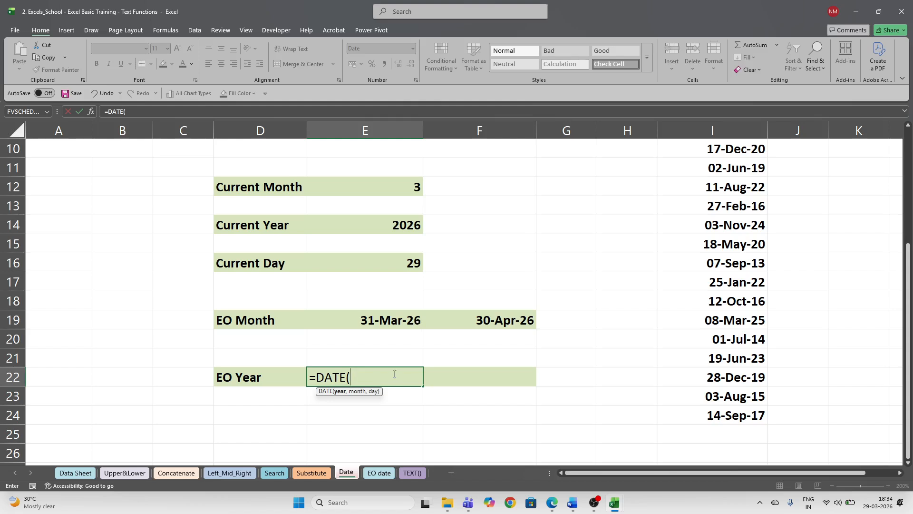
type("year")
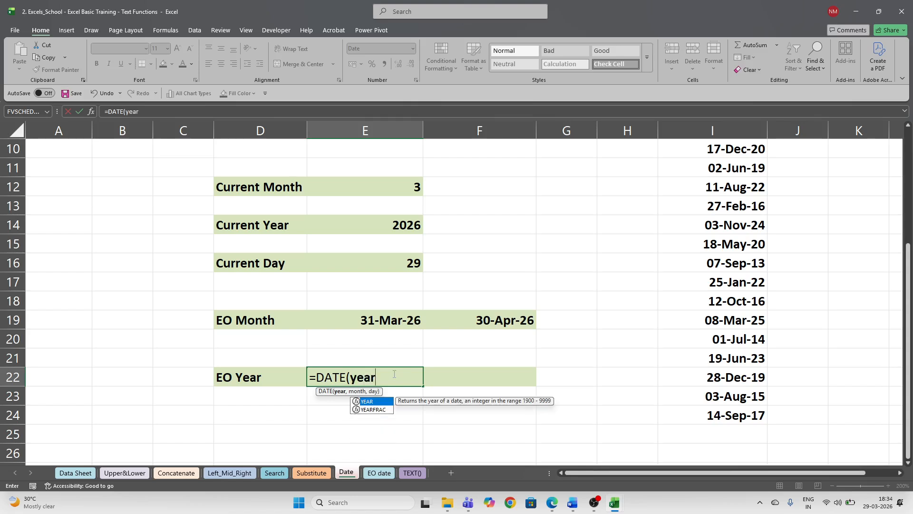
key("Tab")
key("Up")
key("Up")
key("Up")
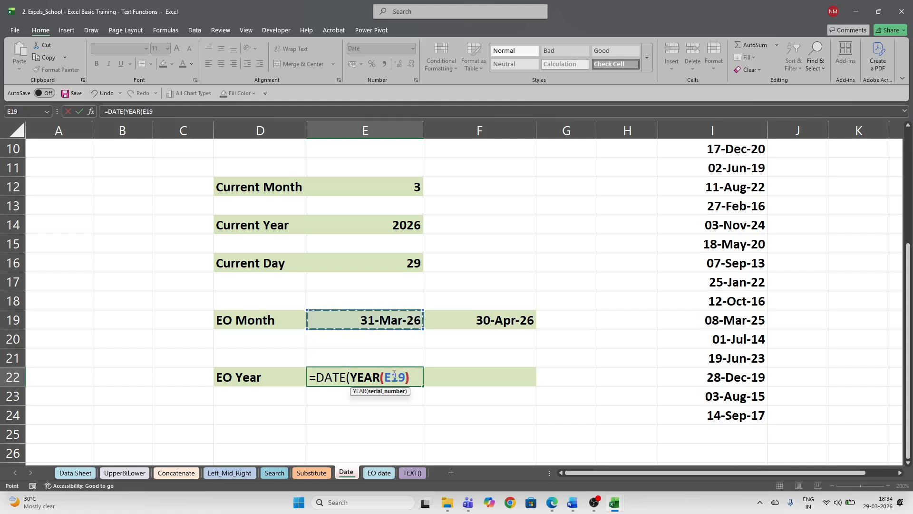
type(")")
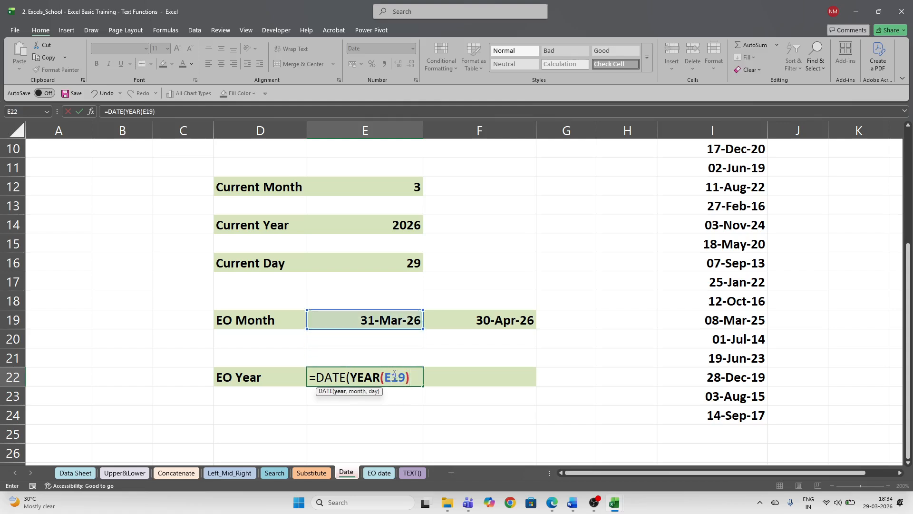
type(",3,31)")
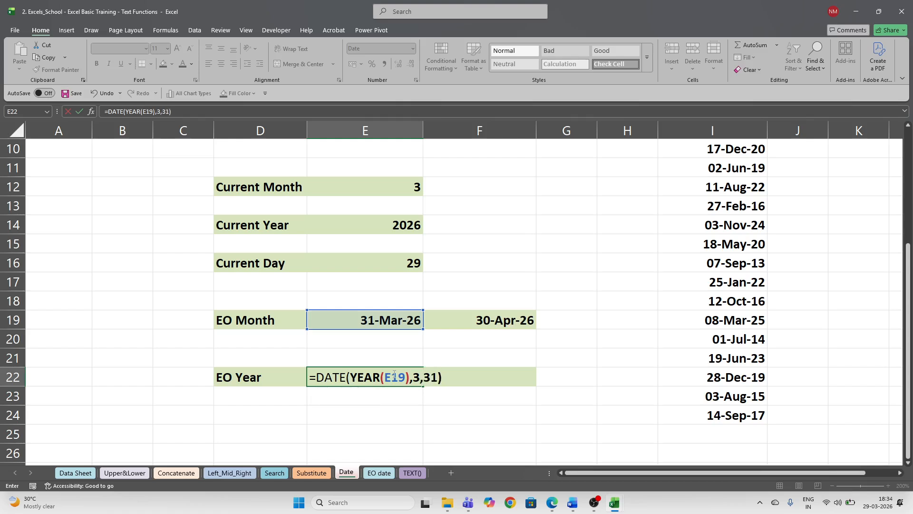
key("Return")
left_click(394, 374)
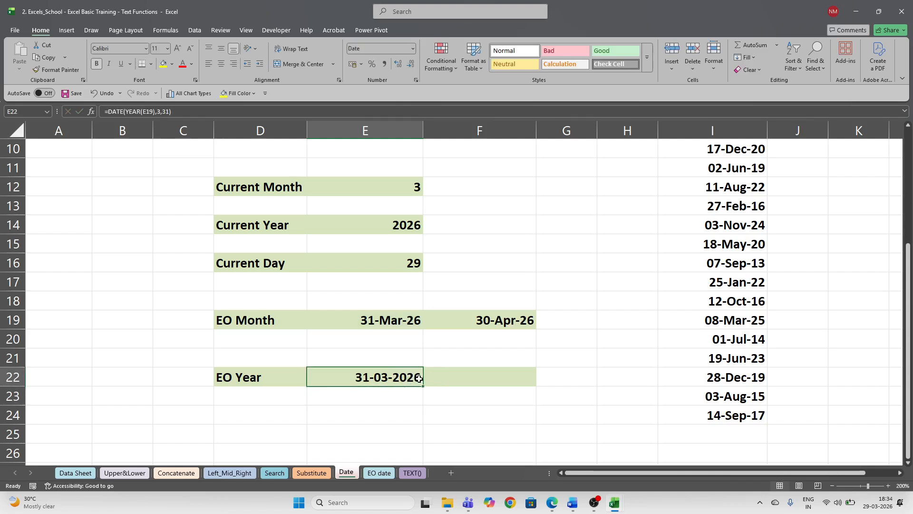
left_click(395, 320)
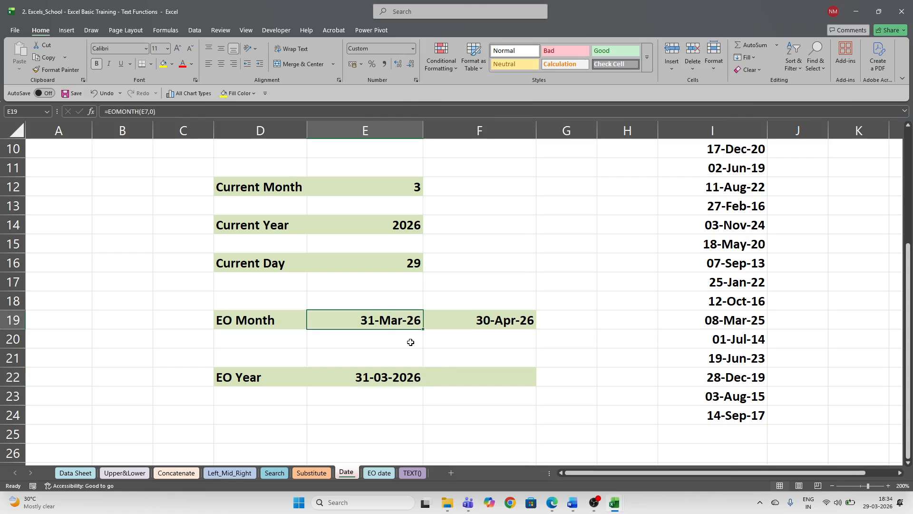
- Enter 4-apr-2026 in E19 and recheck E22's formula, which still reads 31-03-2026
type("4-")
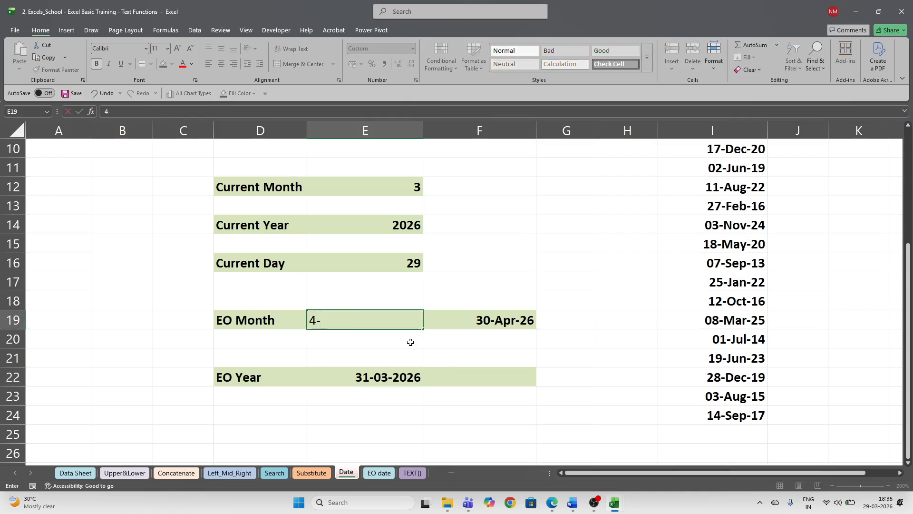
type("apr-2026")
key("Return")
key("Up")
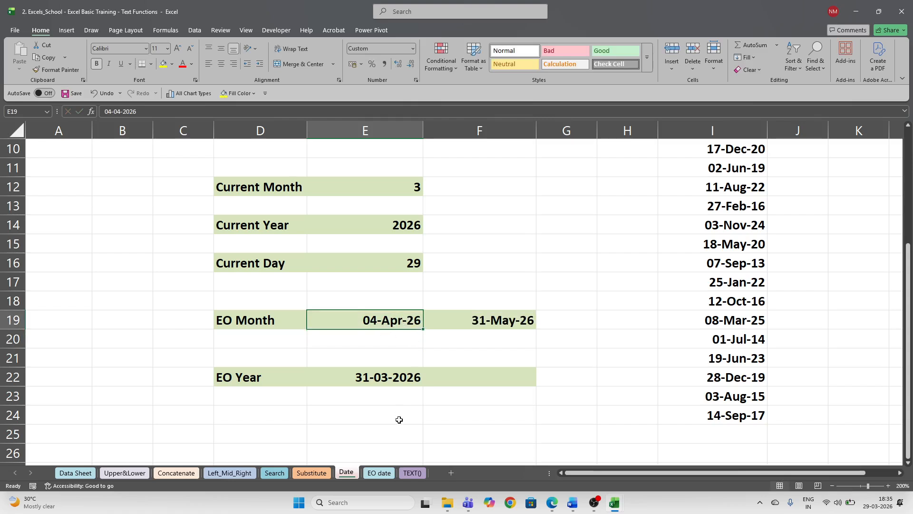
left_click(383, 377)
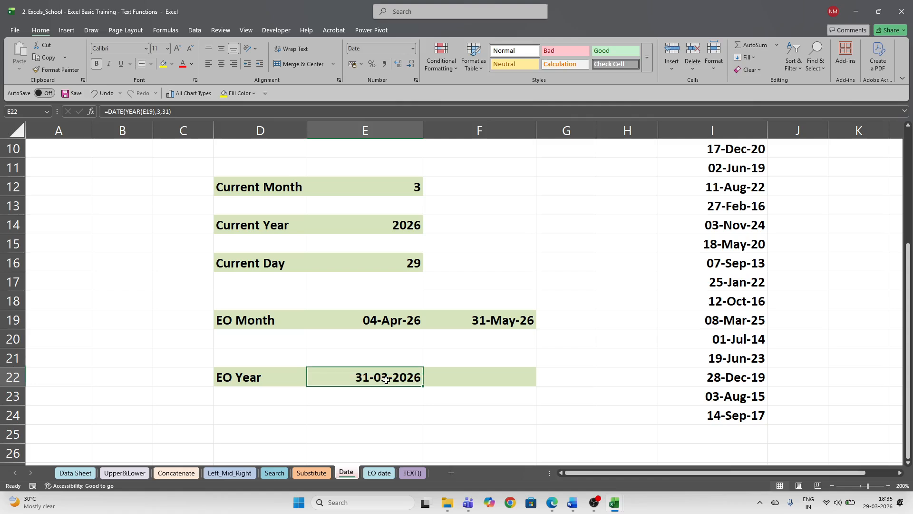
key("F2")
key("ctrl+Return")
- Insert +IF( after YEAR(E19) in the E22 formula
double_click(363, 380)
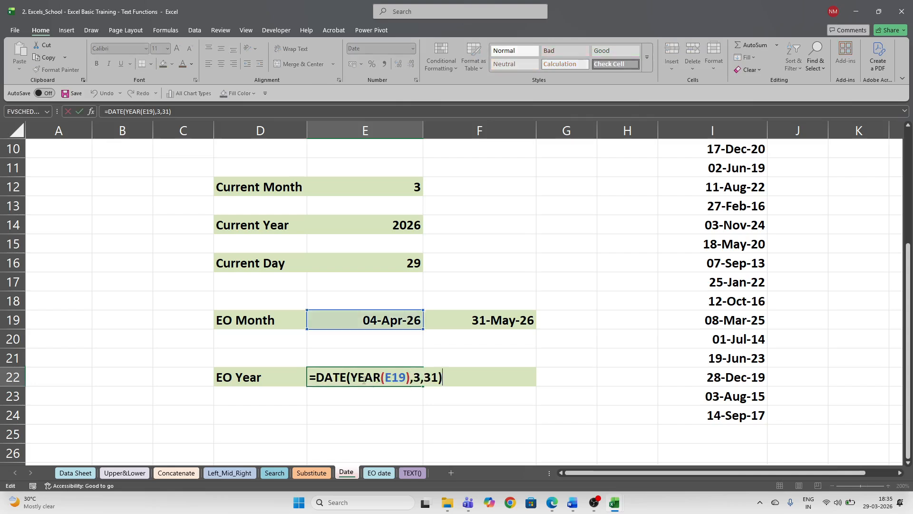
left_click(411, 377)
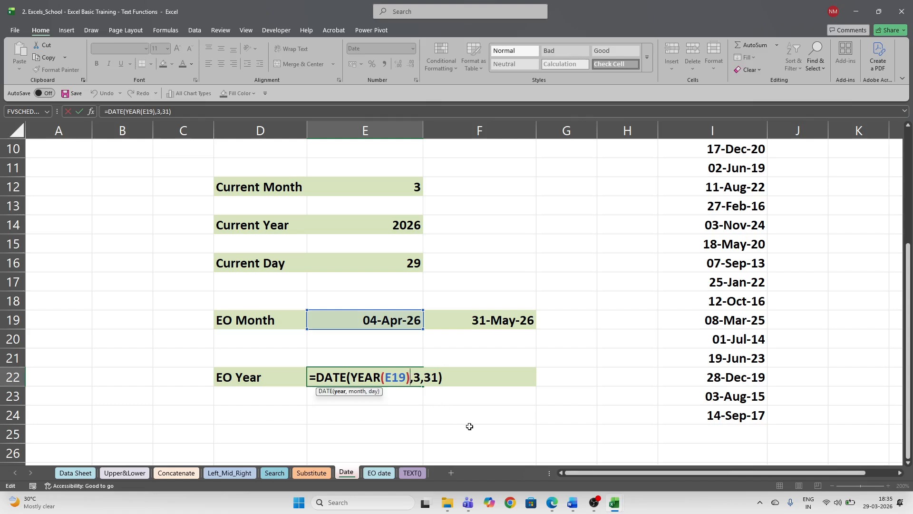
type("+")
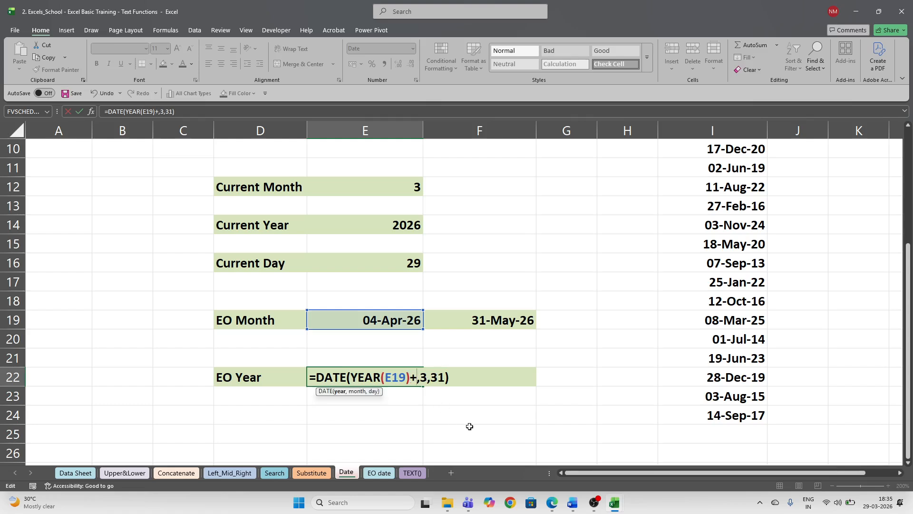
type("if")
key("Tab")
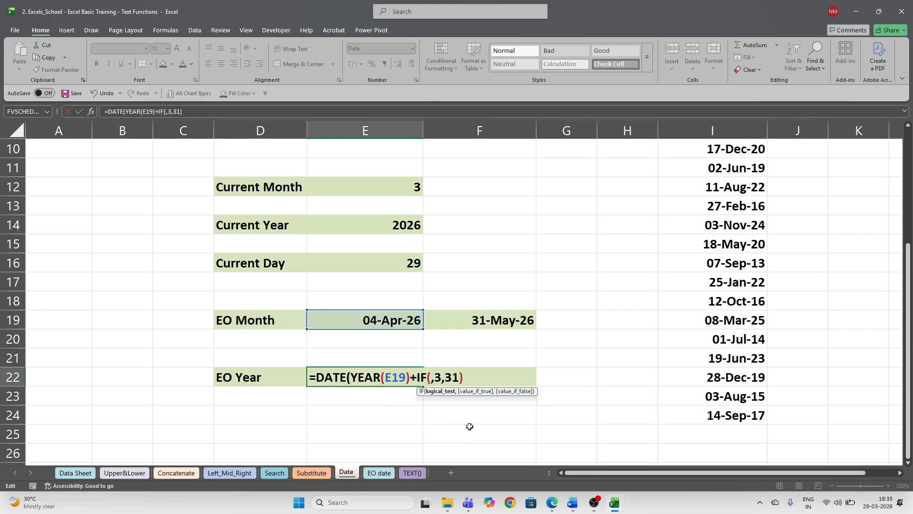
key("Home")
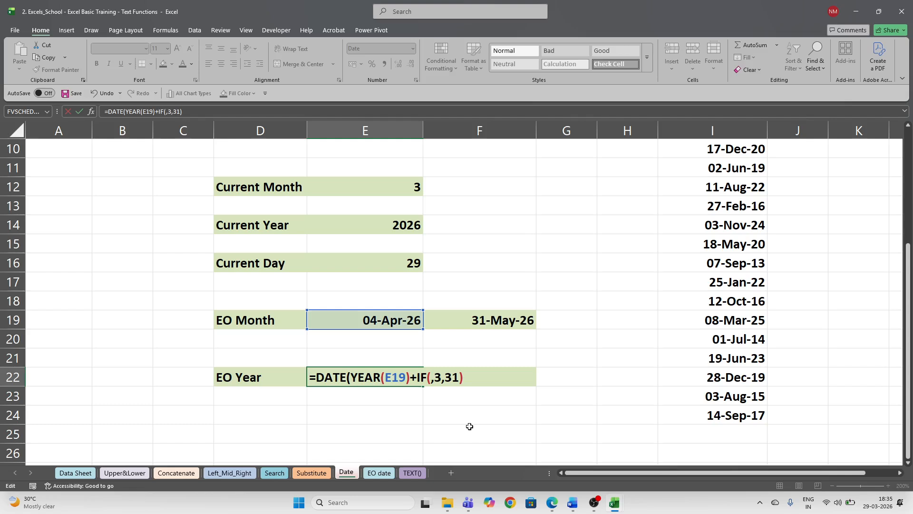
left_click(431, 377)
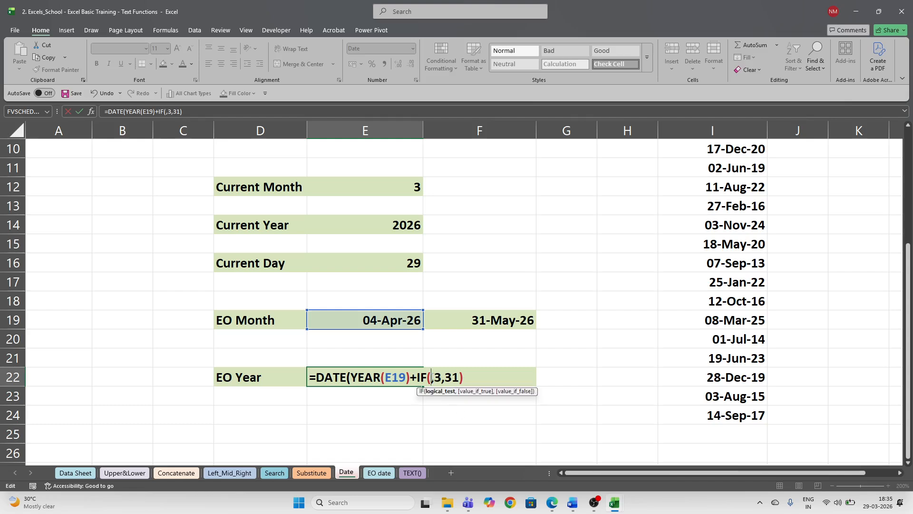
left_click(393, 320)
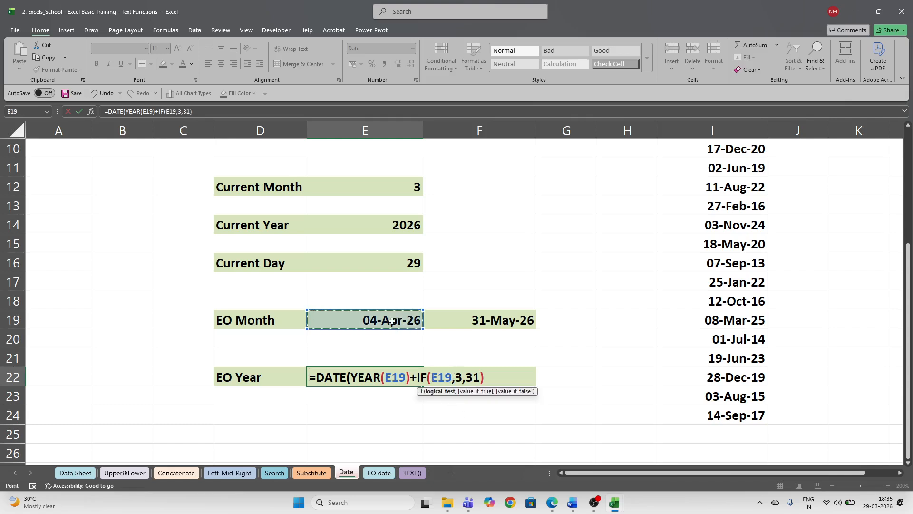
type(">3")
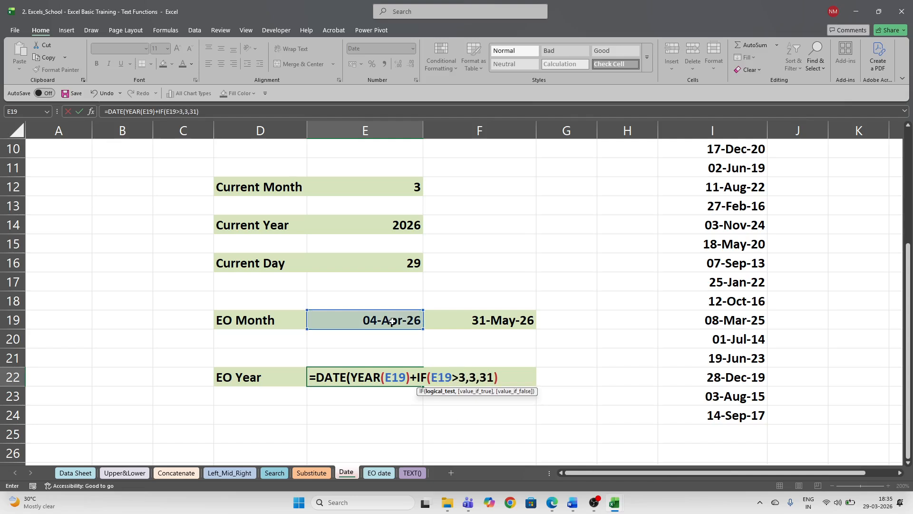
key("BackSpace")
key("BackSpace")
key("BackSpace")
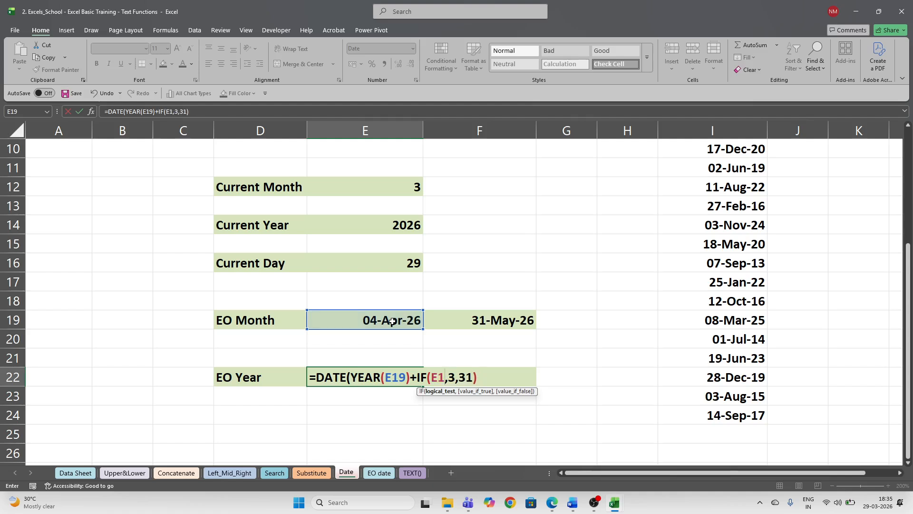
key("BackSpace")
key("BackSpace")
type("mont")
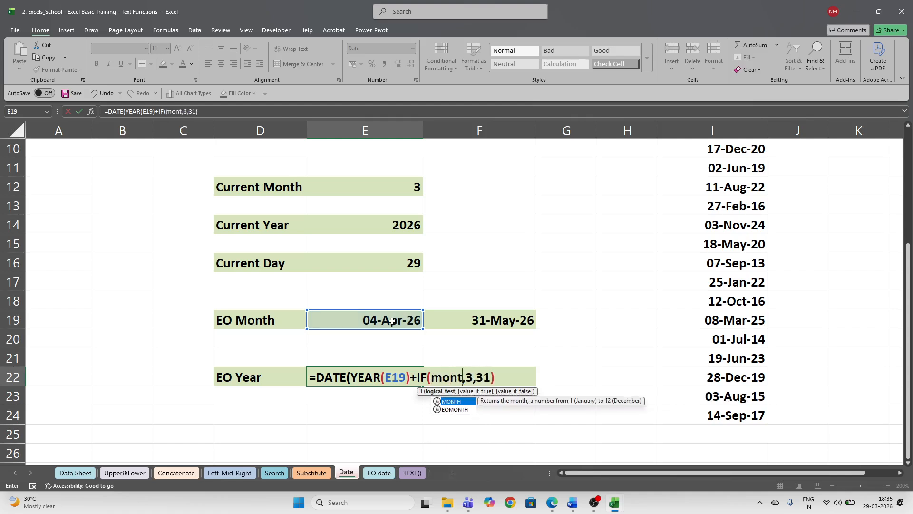
key("BackSpace")
key("BackSpace")
key("BackSpace")
key("BackSpace")
key("BackSpace")
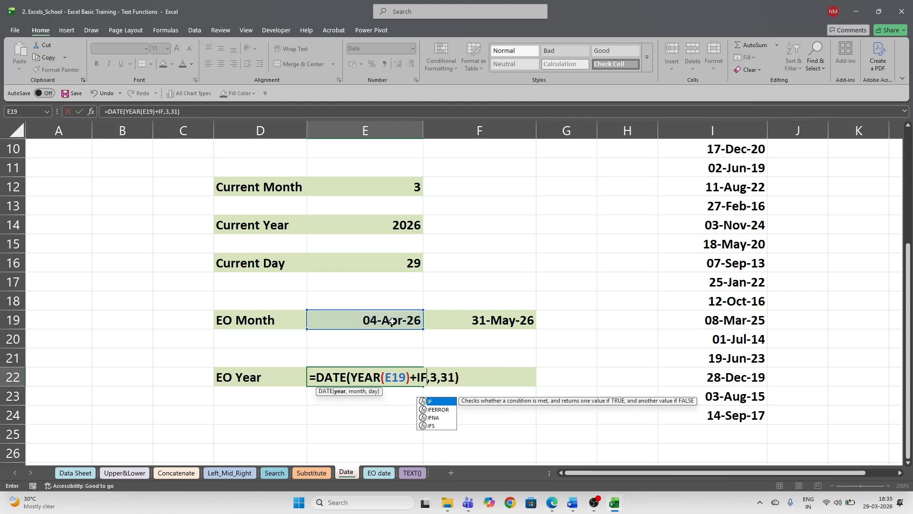
type("(")
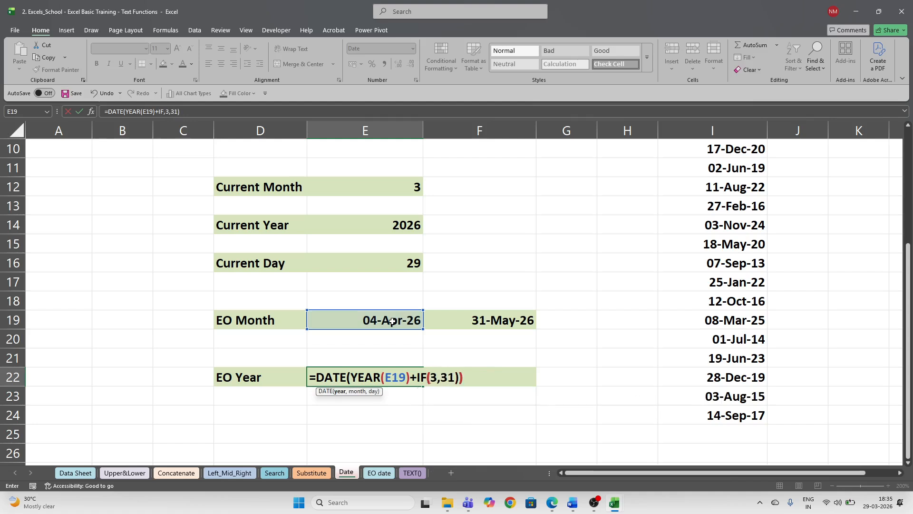
- Complete the IF test as MONTH(E19)>3,1,0 and close with ,3,31, giving 31-03-2027
left_click(470, 379)
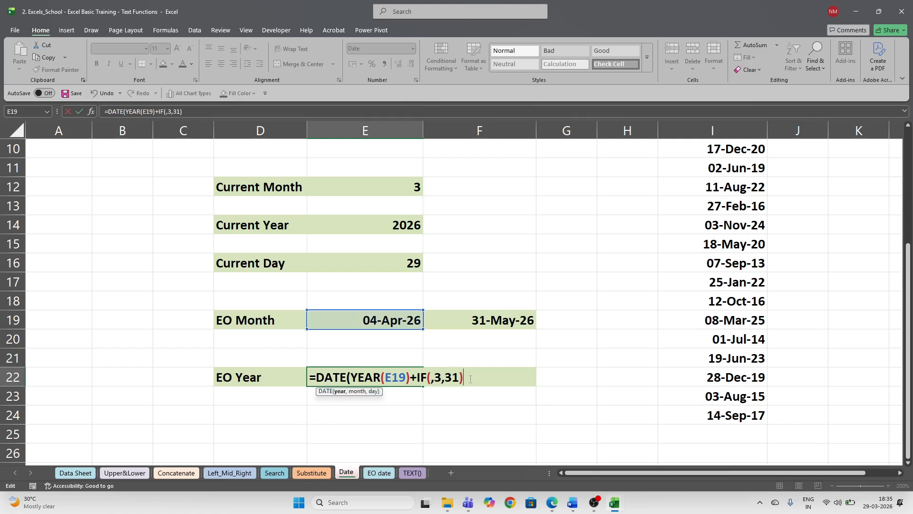
key("BackSpace")
key("BackSpace")
key("BackSpace")
key("BackSpace")
key("BackSpace")
key("BackSpace")
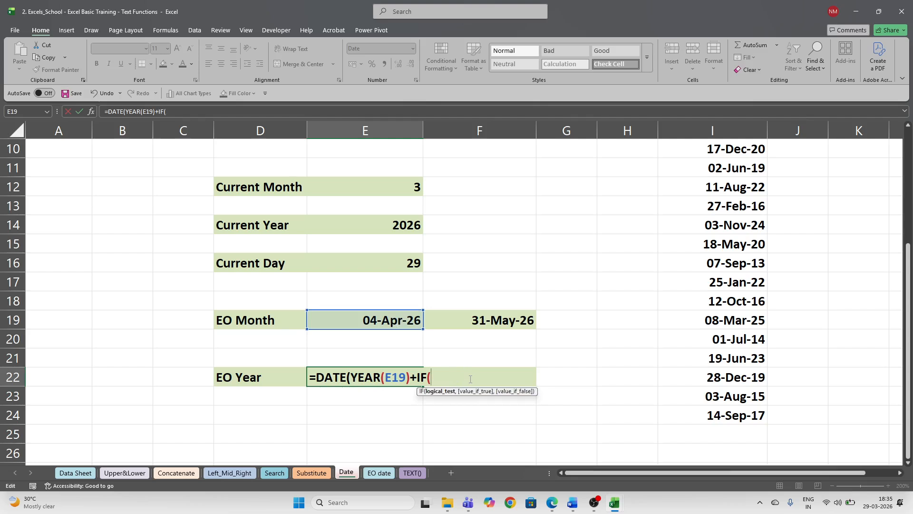
type("mont")
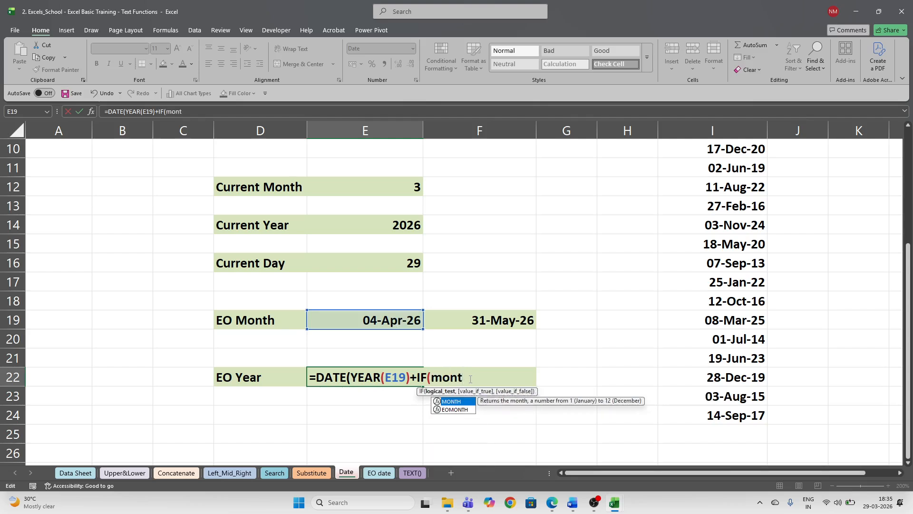
key("Tab")
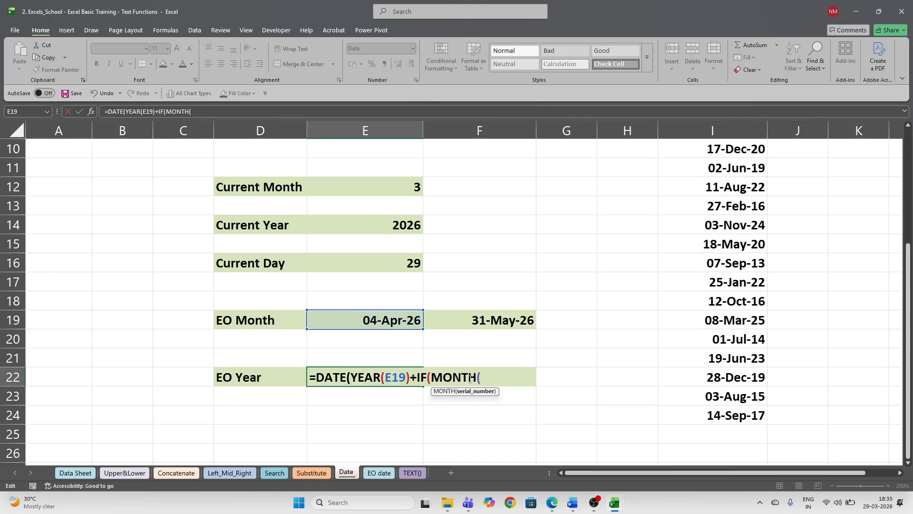
key("Home")
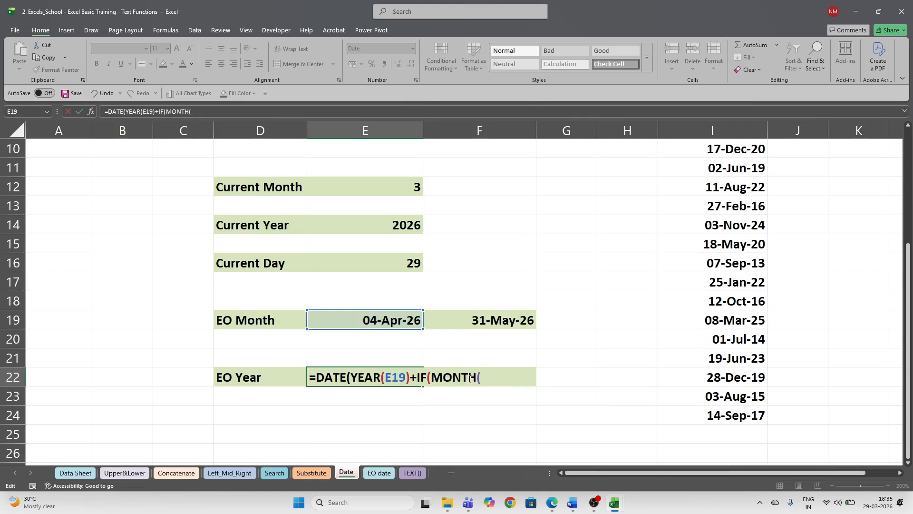
key("End")
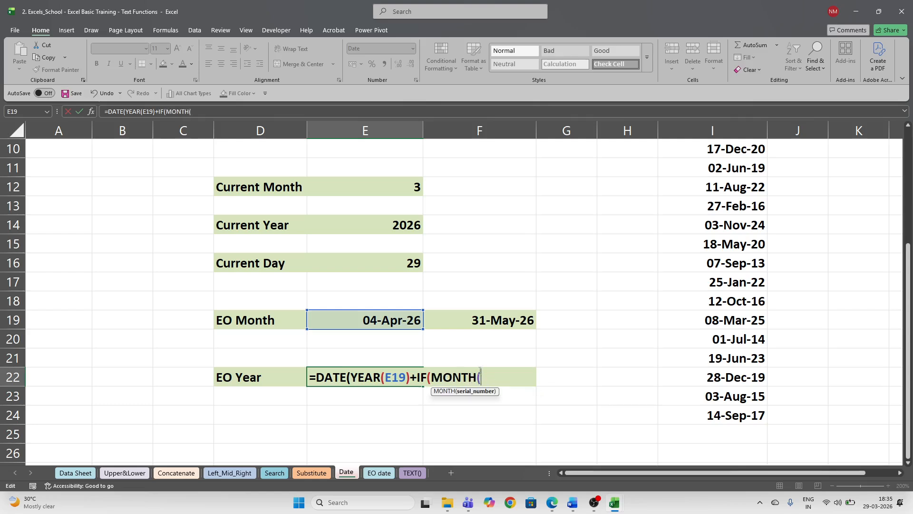
left_click(400, 321)
type(")>")
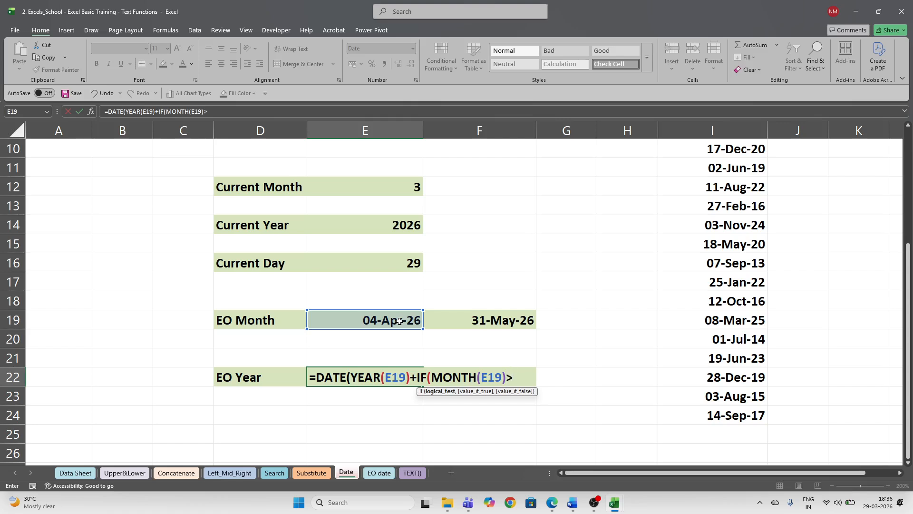
type("3,")
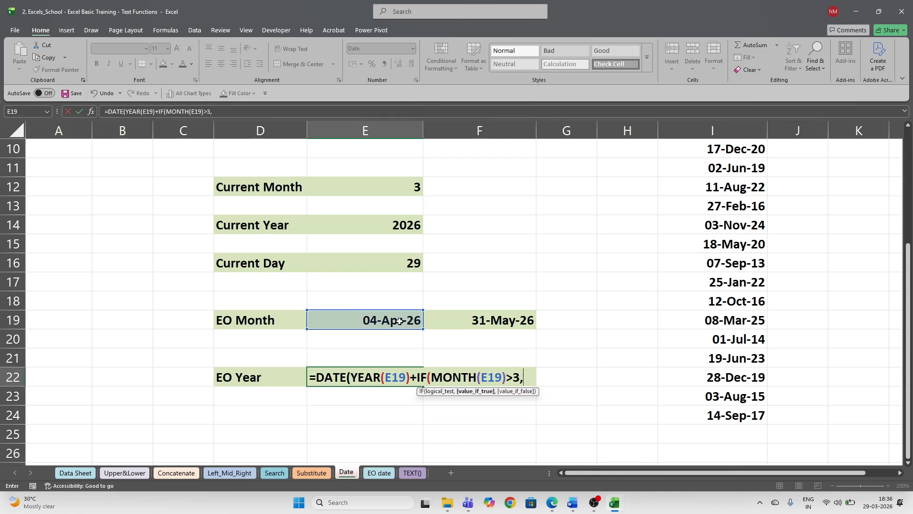
type("1,0")
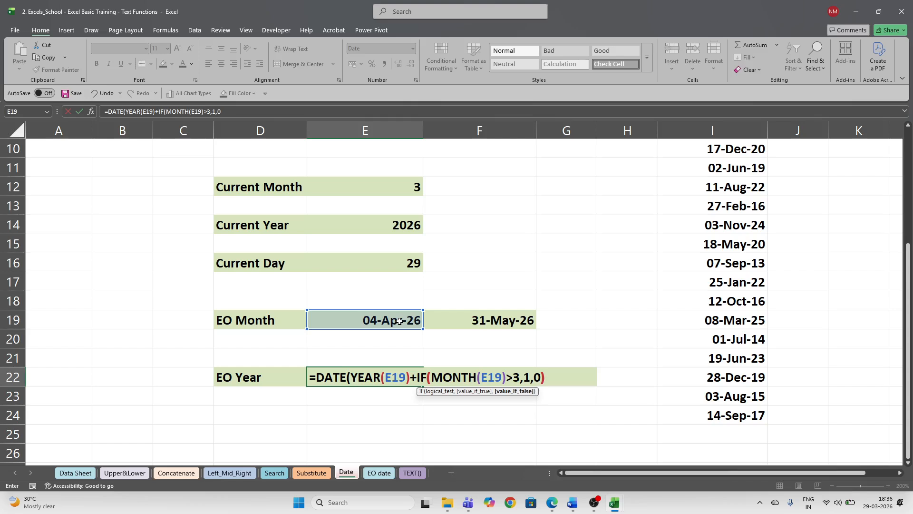
type(")")
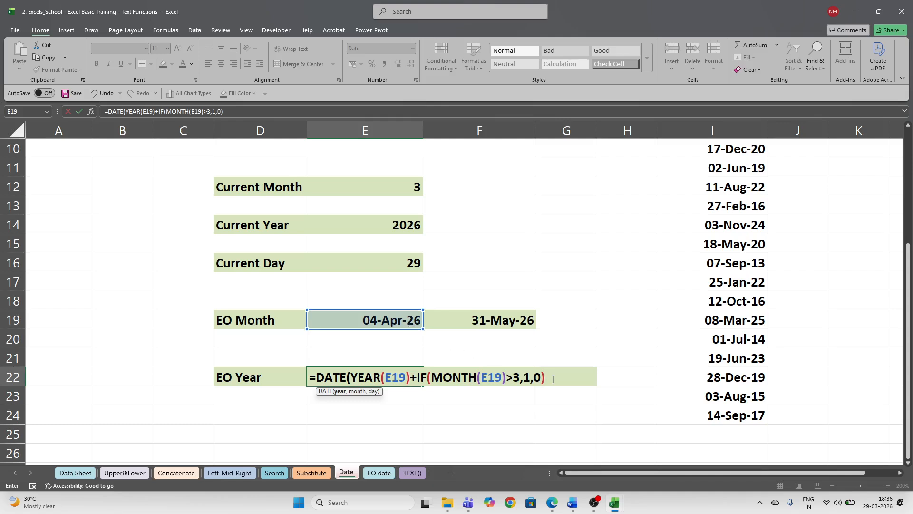
type(",3,31)")
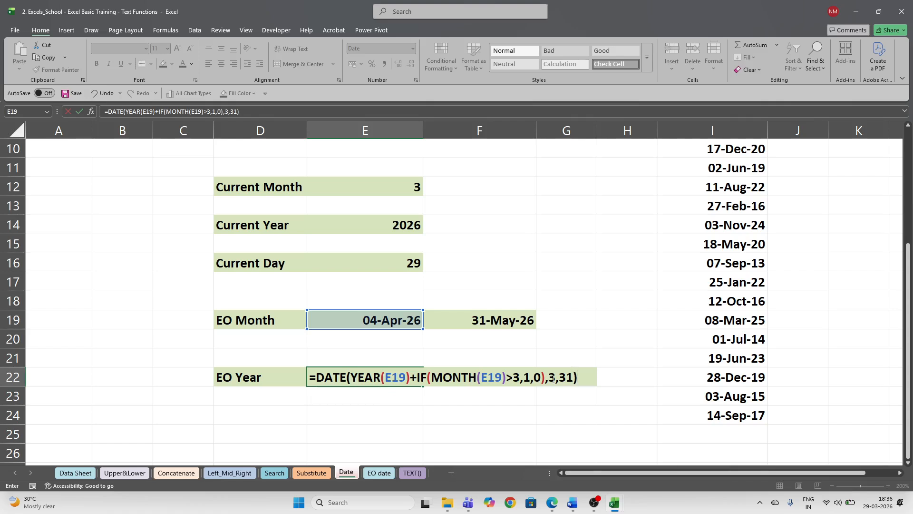
key("Return")
key("Up")
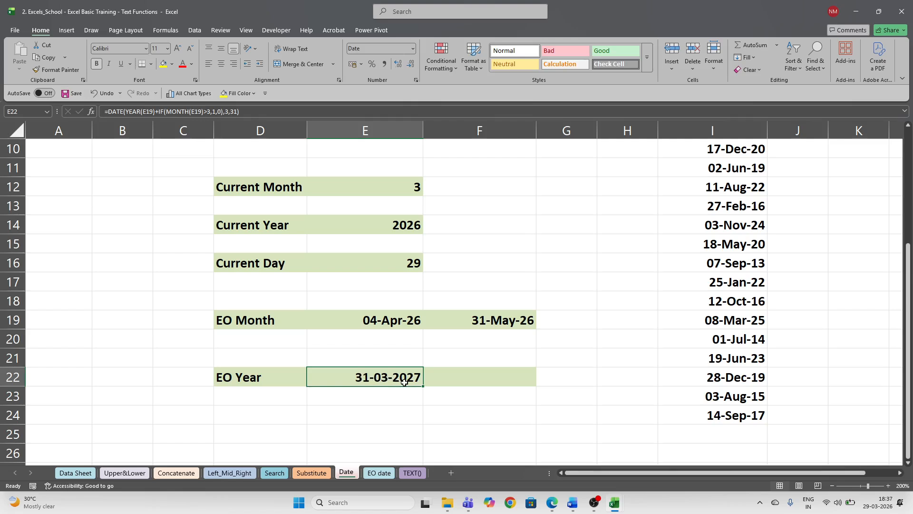
- Change E19 to 3-jan-2021 and confirm E22 recalculates to 31-03-2021
left_click(400, 321)
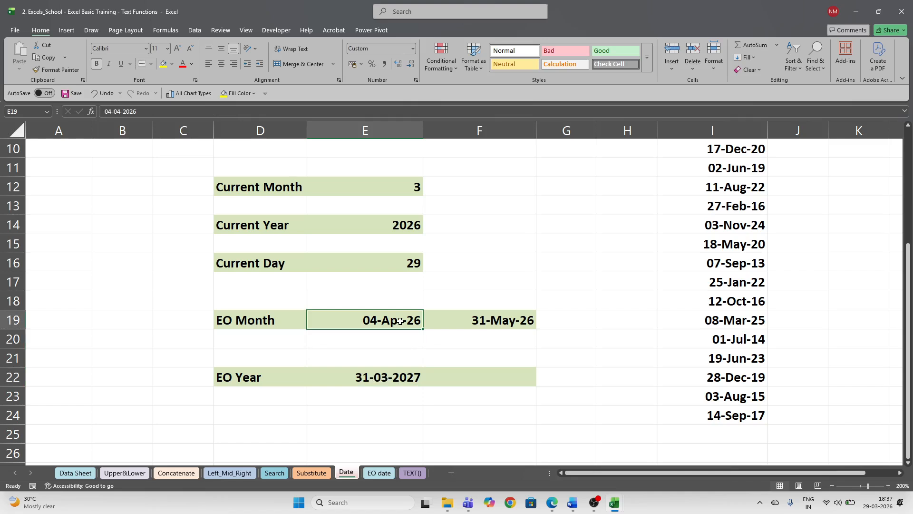
type("3-")
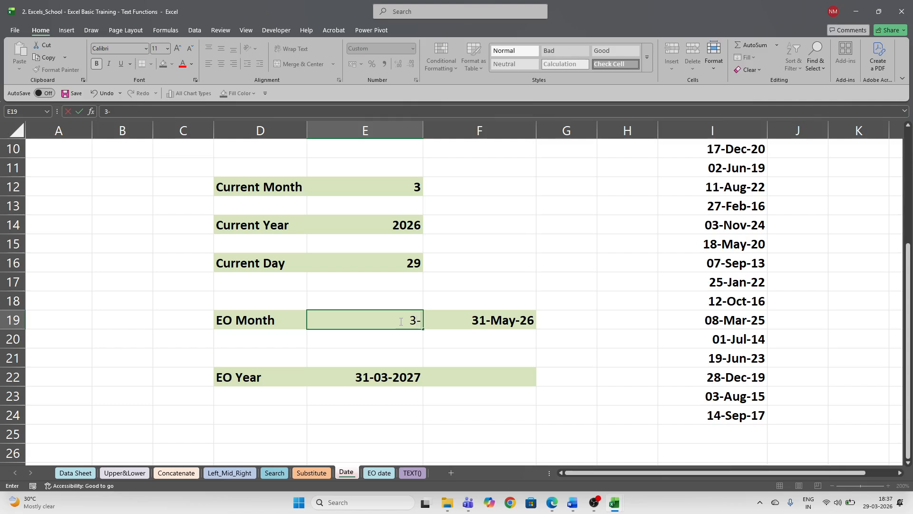
type("jan-2021")
key("Return")
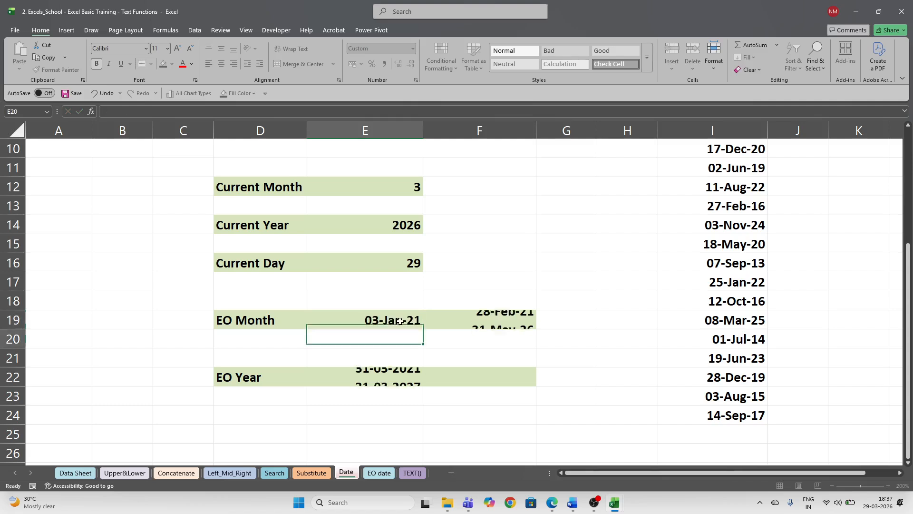
left_click(400, 323)
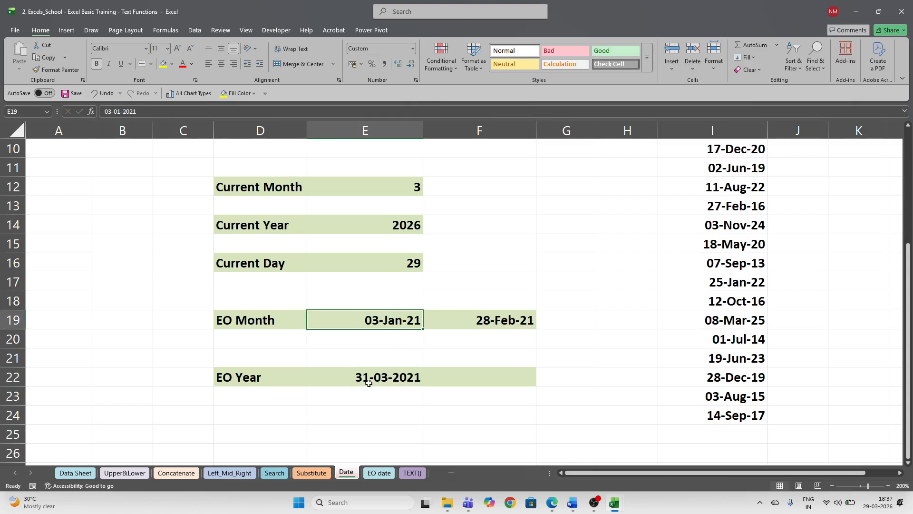
left_click(369, 381)
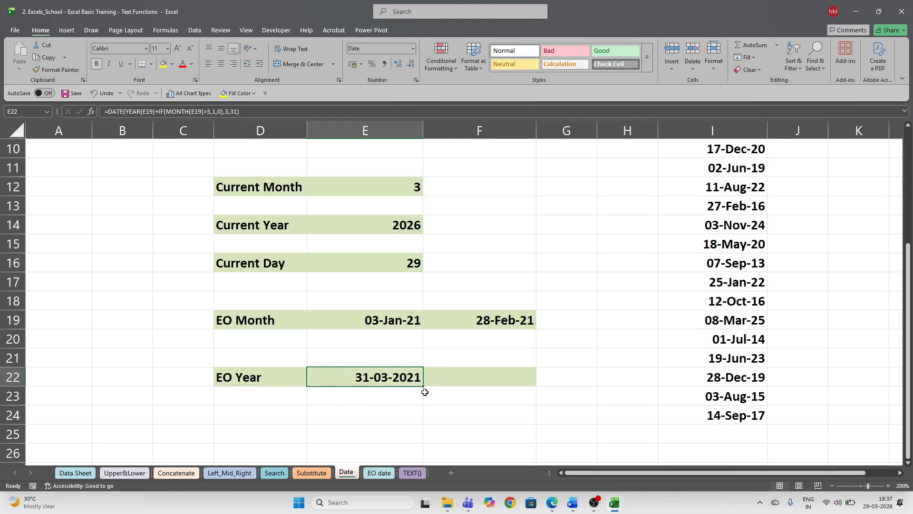
left_click(388, 477)
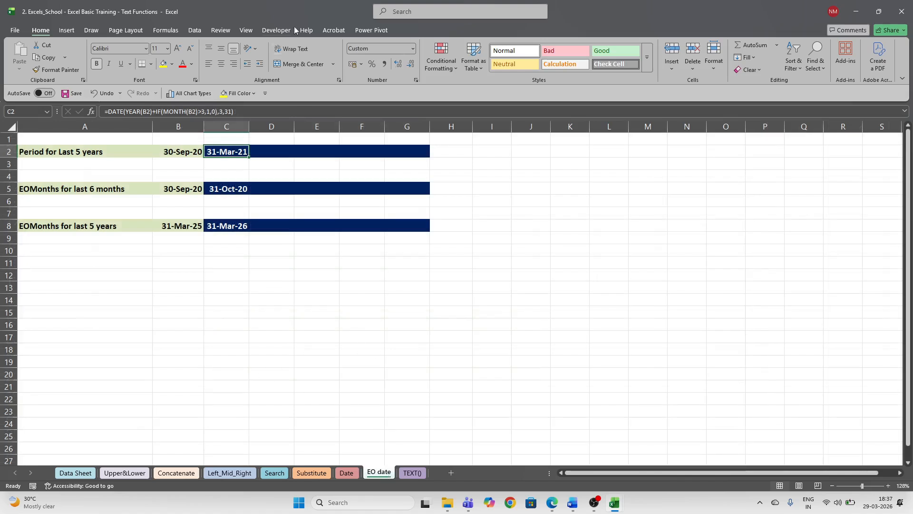
- Zoom the EO date sheet to 200% magnification
left_click(245, 31)
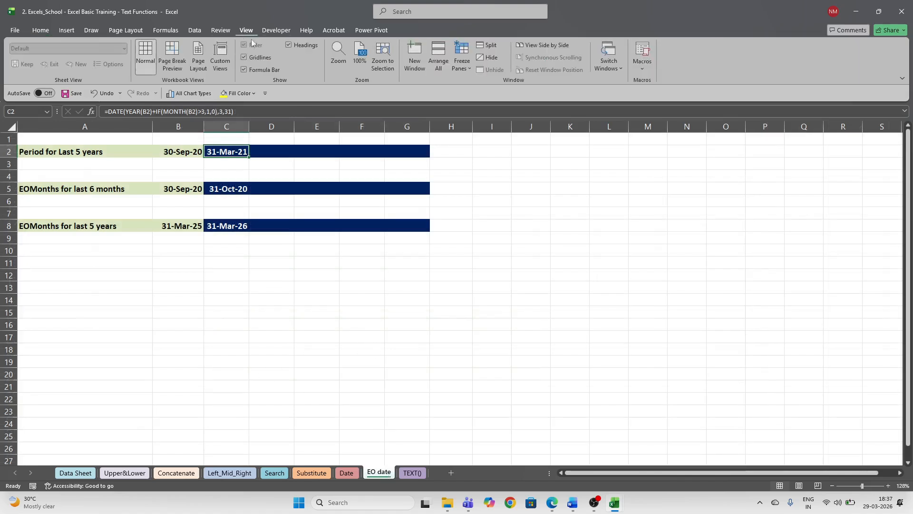
left_click(333, 55)
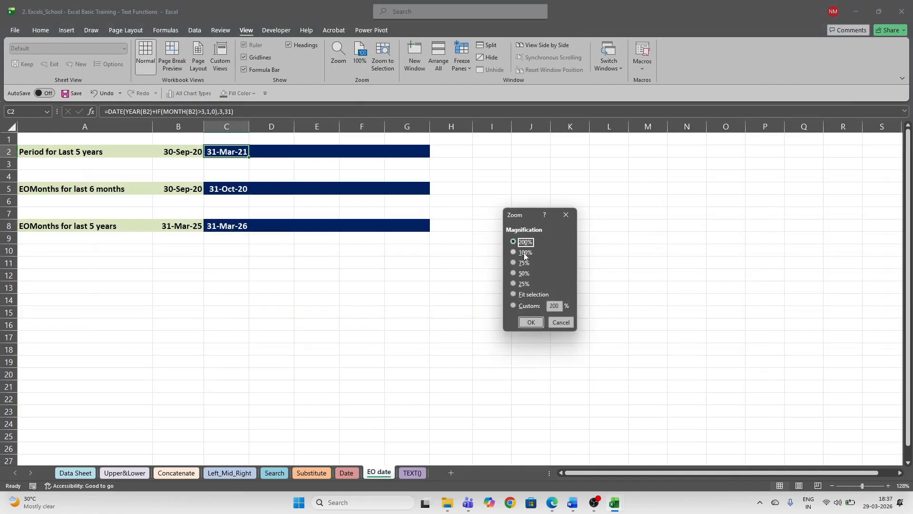
left_click(531, 322)
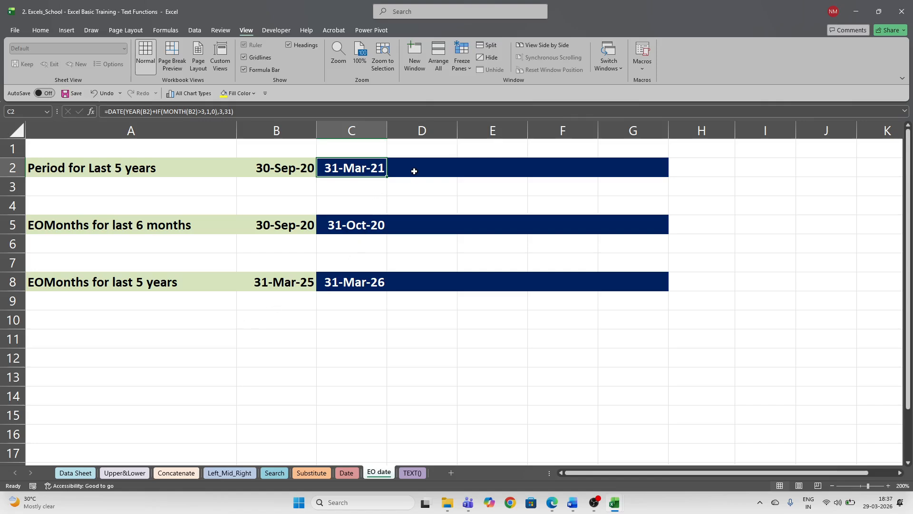
left_click(393, 226)
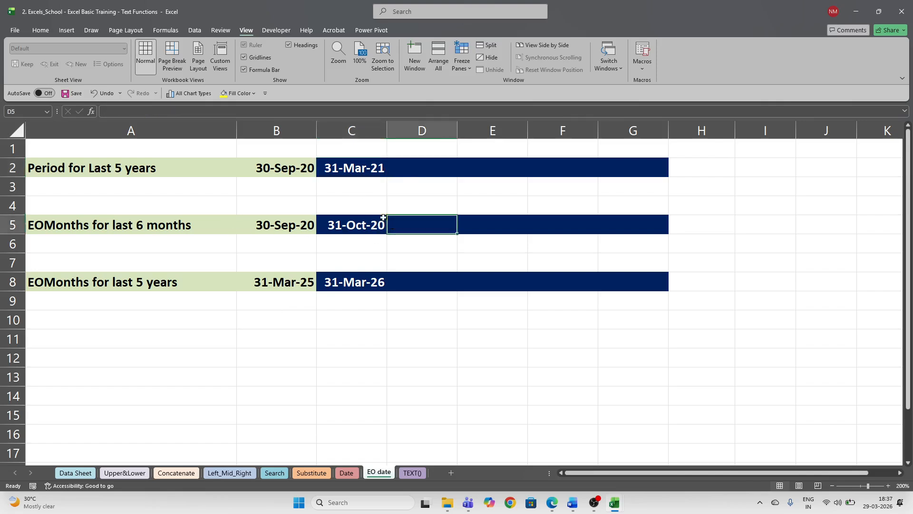
- Check the C2 and B2 formulas, then start retyping C2 as =DATE(YEAR(B2)+IF
left_click(374, 166)
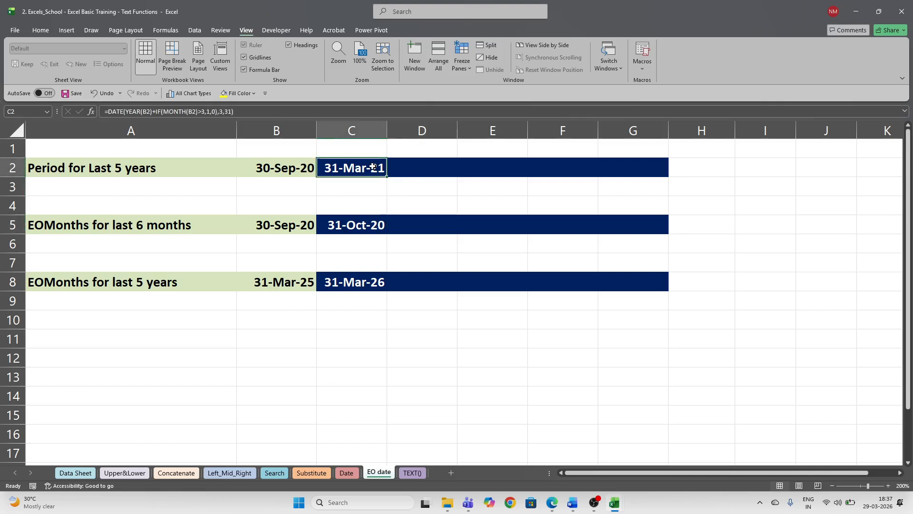
left_click(270, 170)
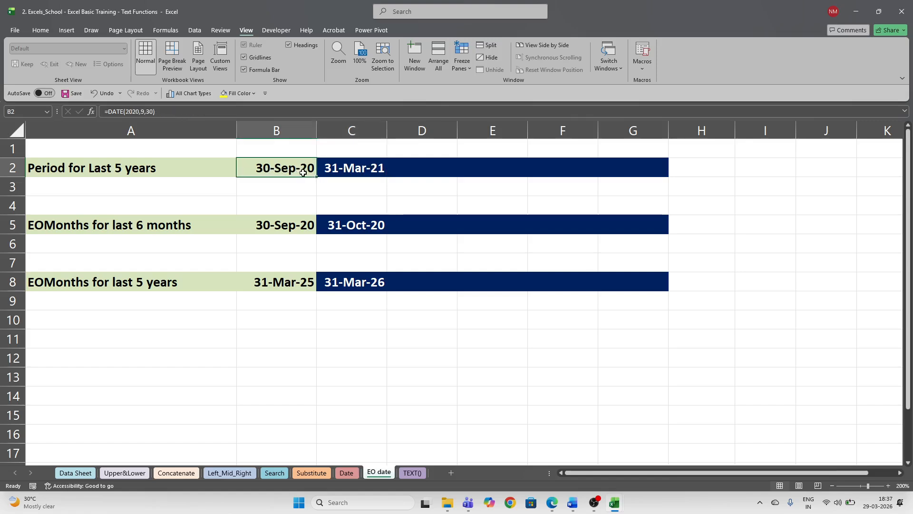
left_click(345, 170)
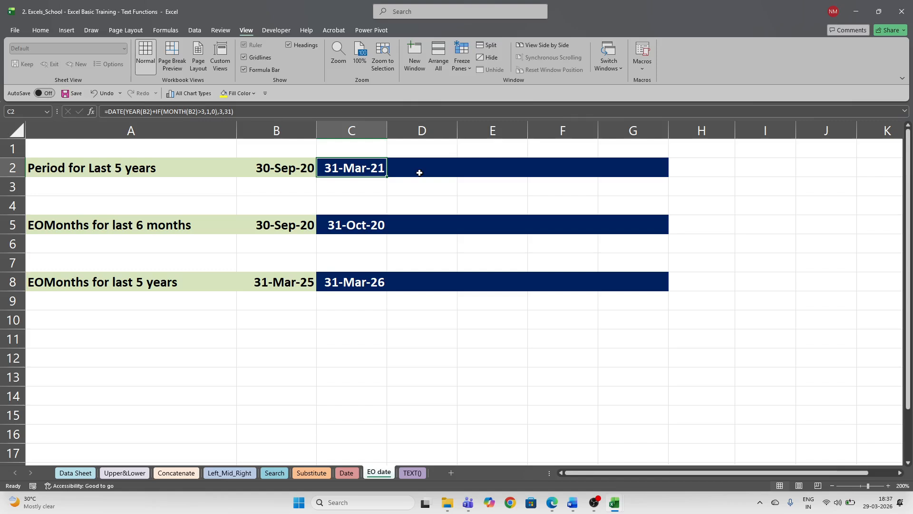
type("=date")
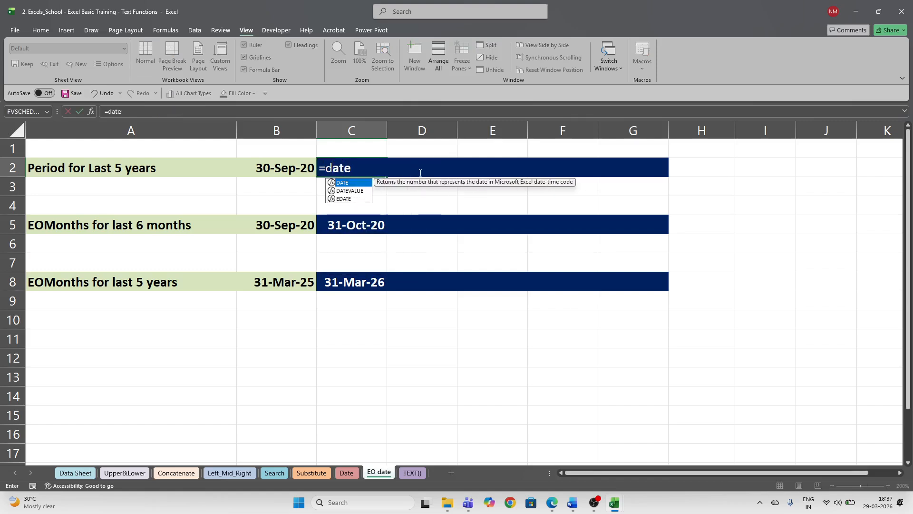
key("Tab")
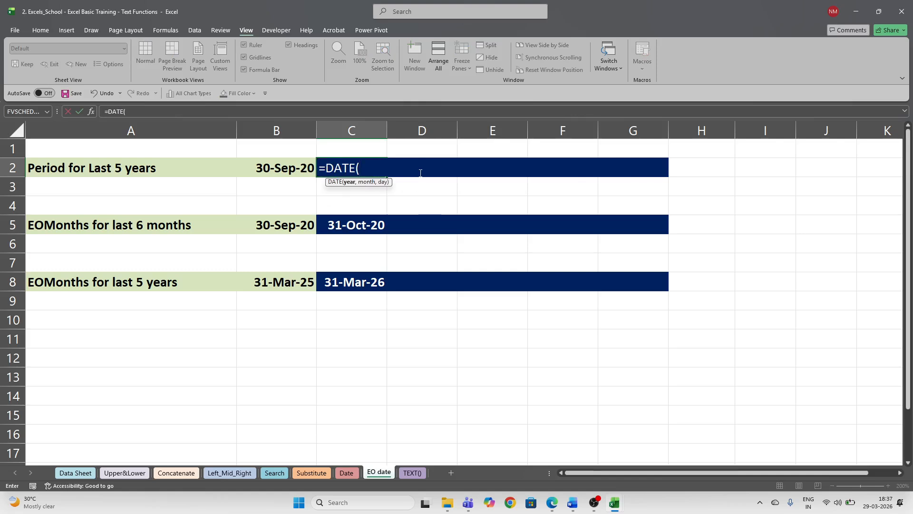
type("ye")
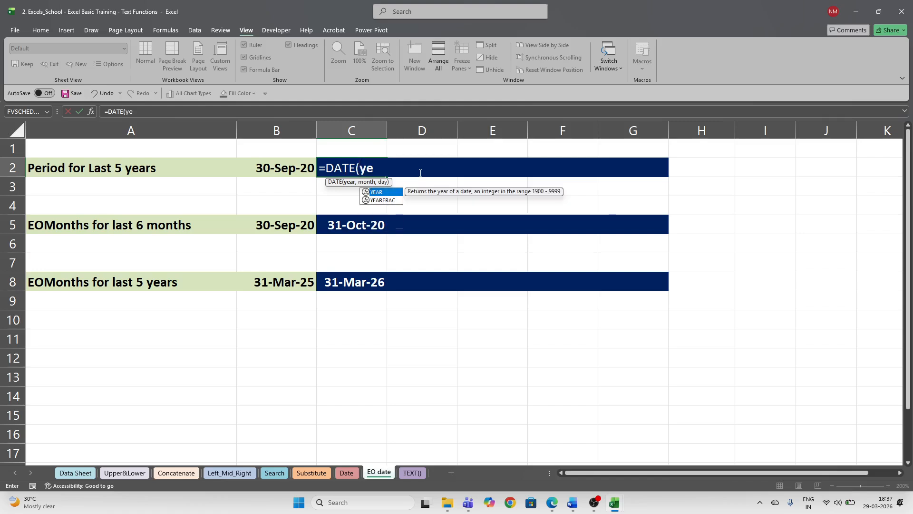
type("ar")
key("Tab")
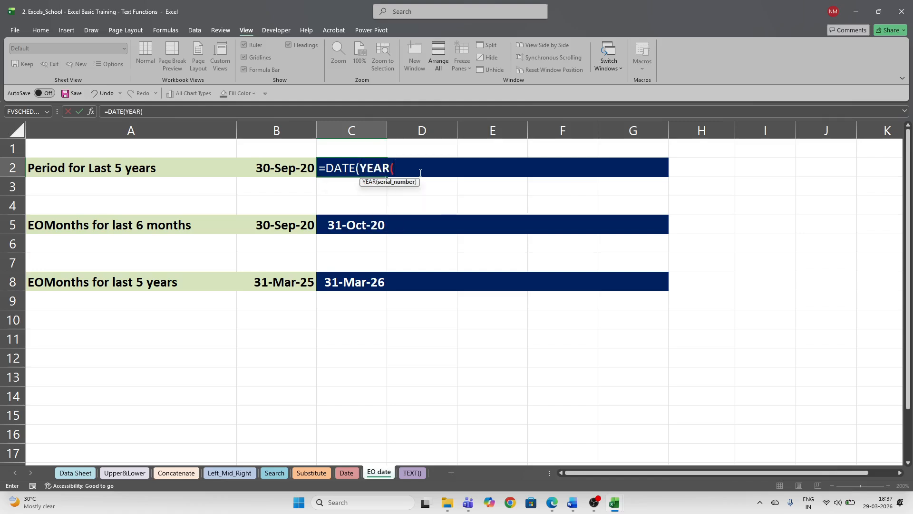
key("Left")
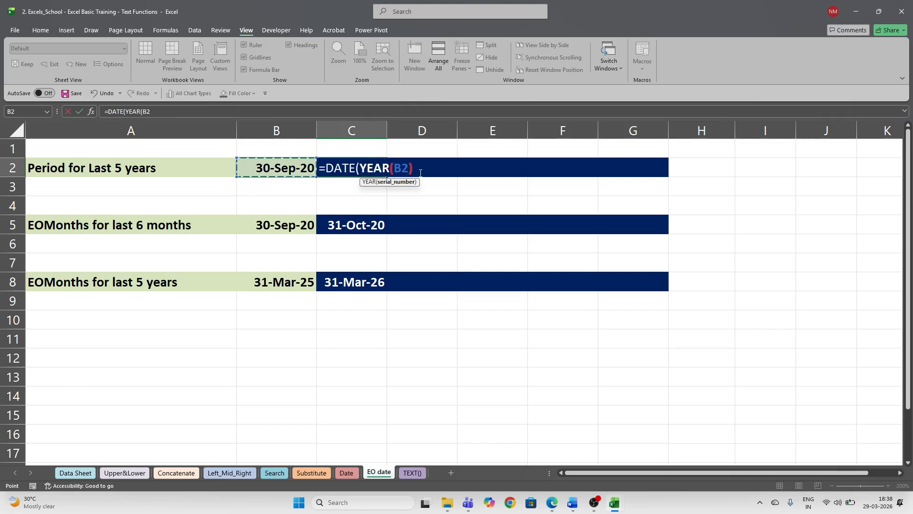
type(")")
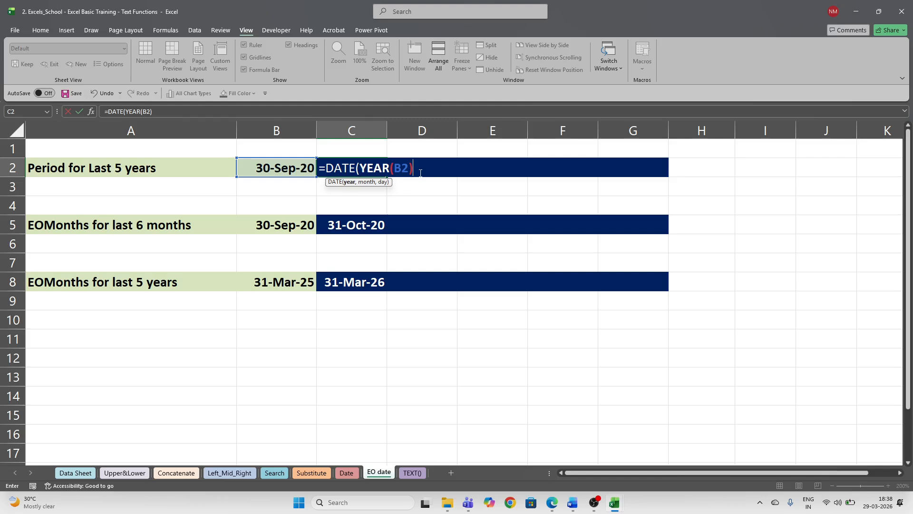
type("+if")
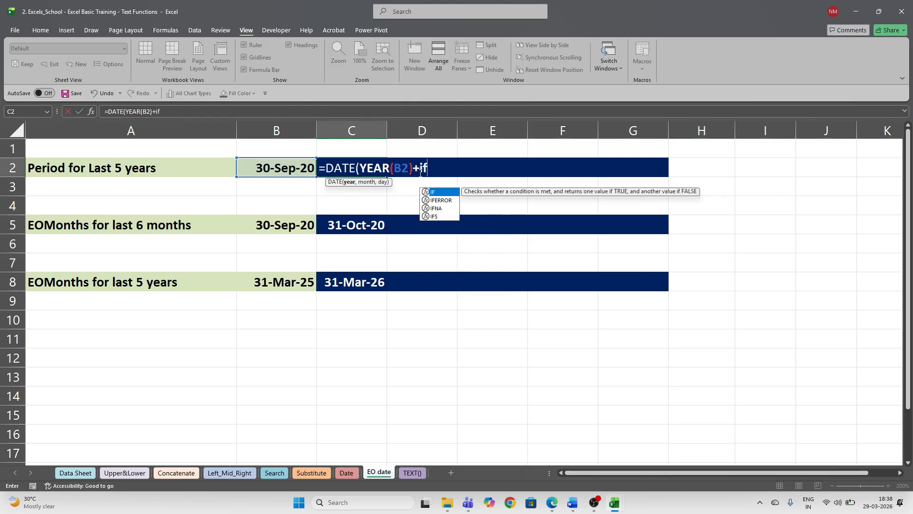
- Add the MONTH(B2)>3 test inside the IF of C2's formula
key("Tab")
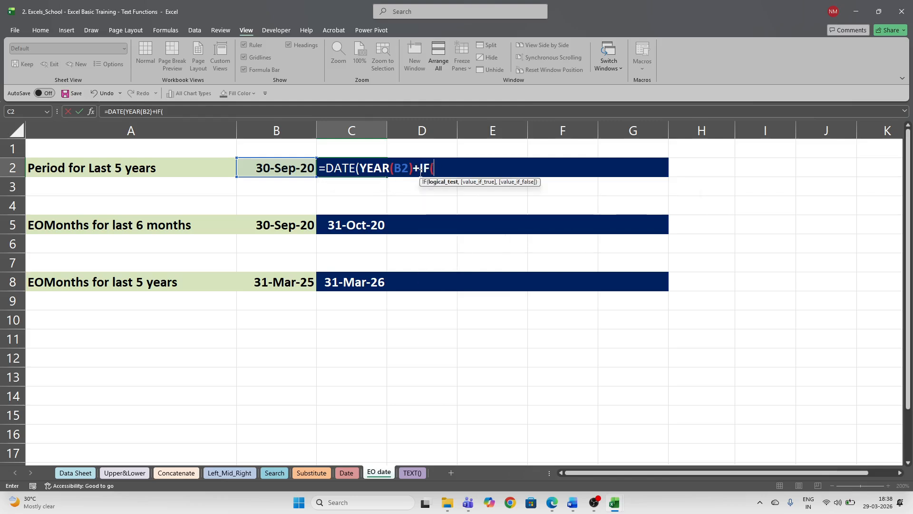
type("mont")
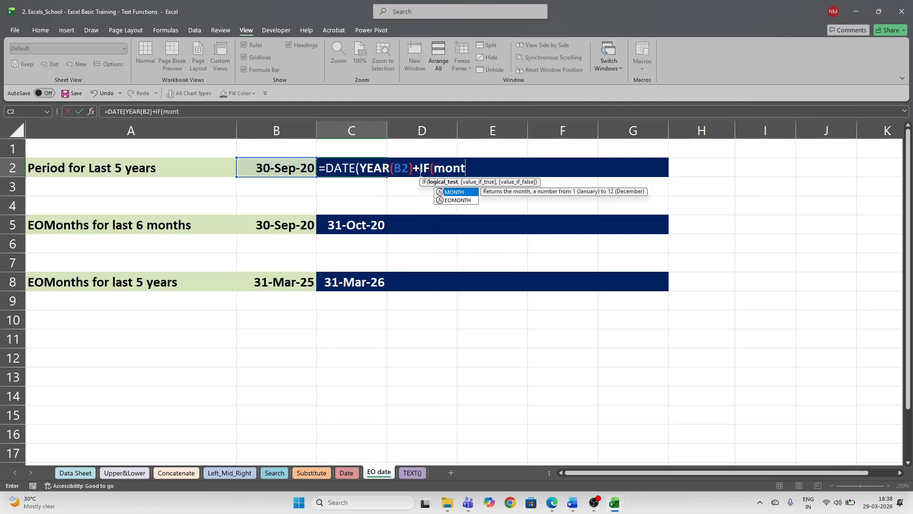
key("Tab")
key("Left")
key("Left")
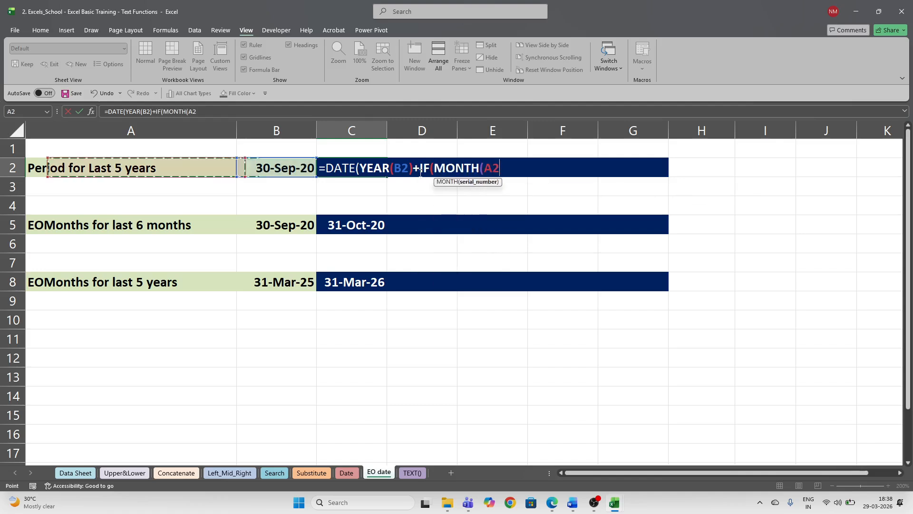
key("Right")
type(")")
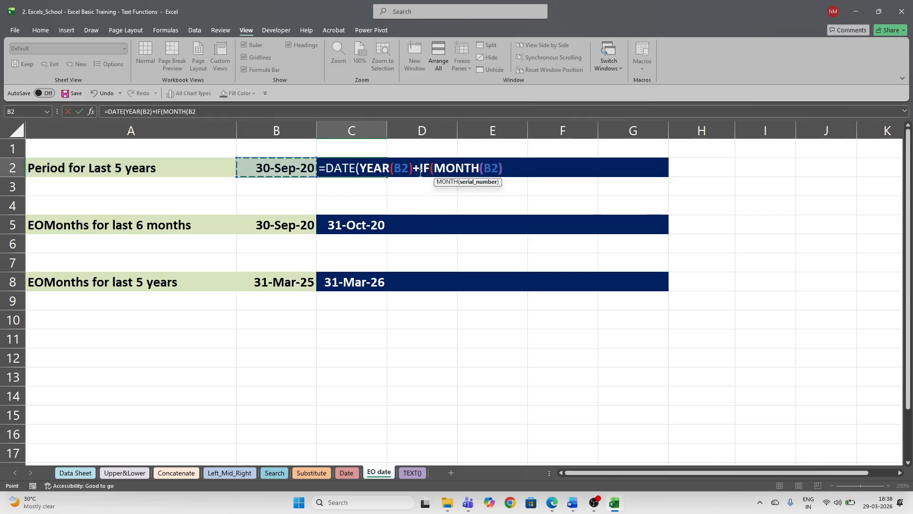
type(">3")
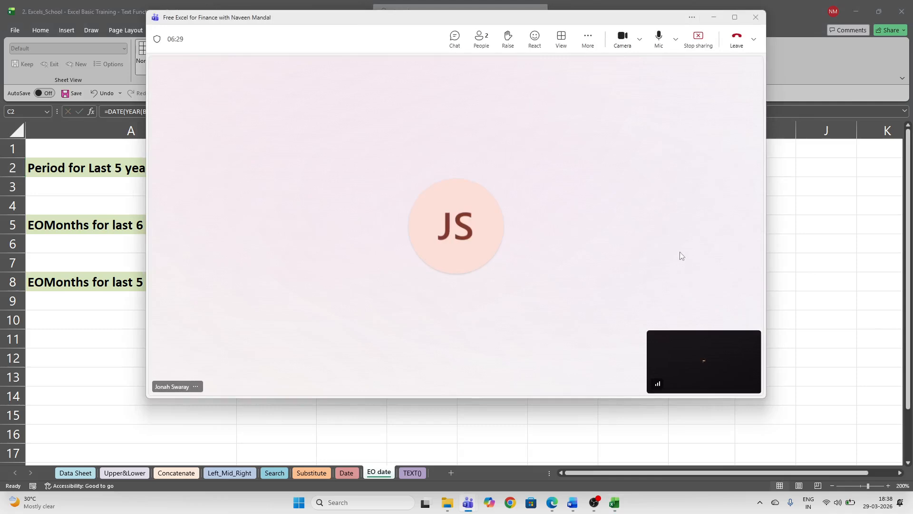
- Minimise the Teams meeting window and toggle Quick Settings to get back to the sheet
left_click(713, 19)
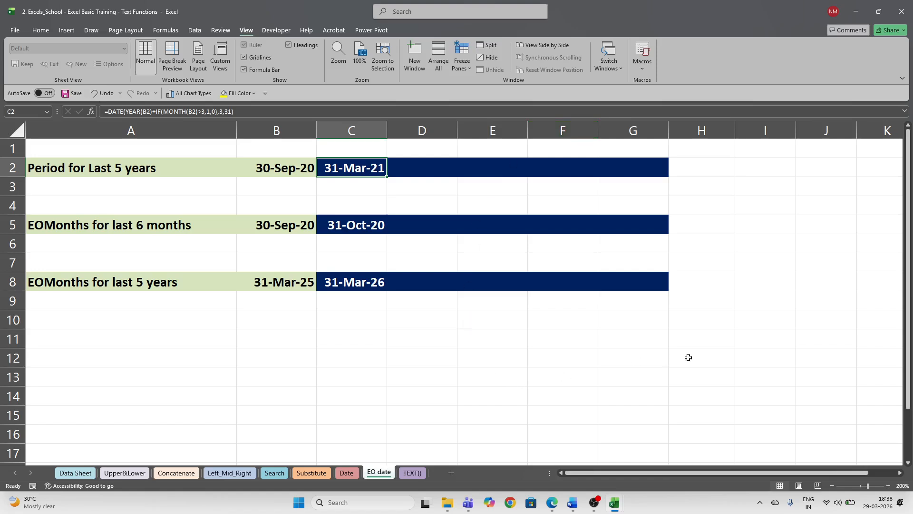
left_click(889, 345)
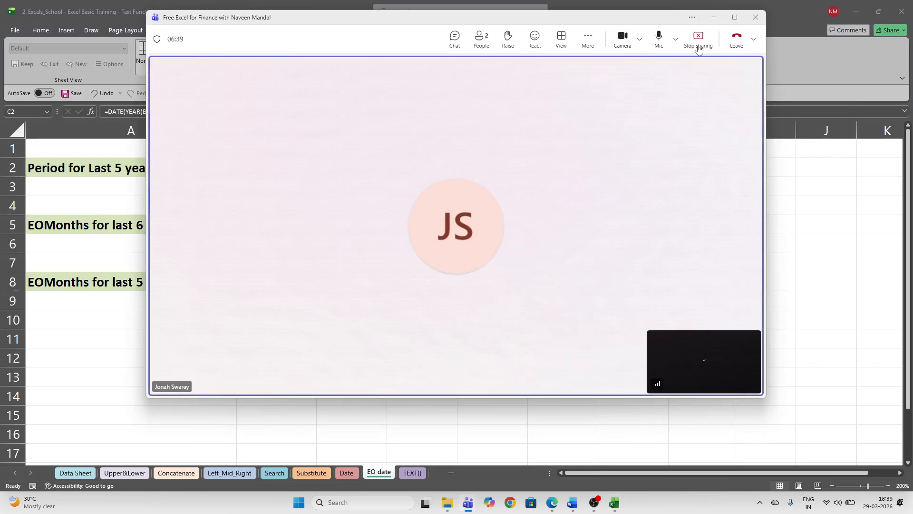
left_click(715, 17)
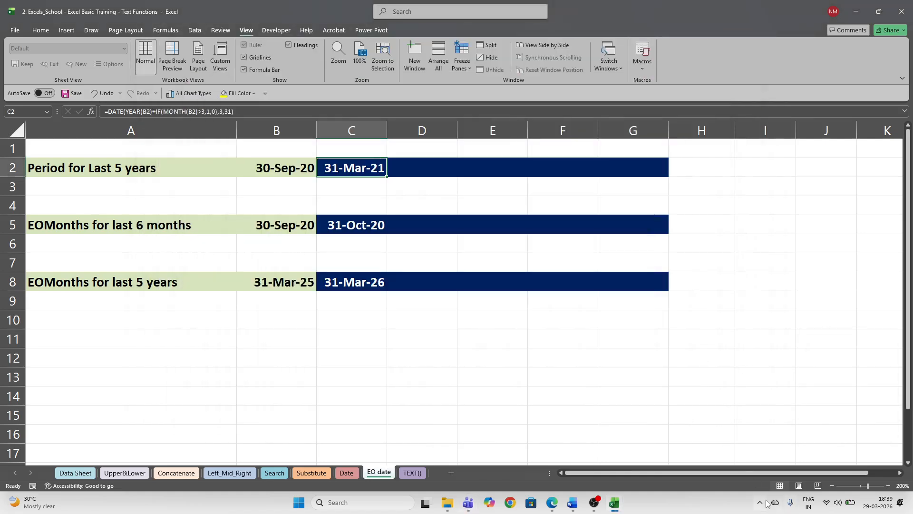
left_click(838, 502)
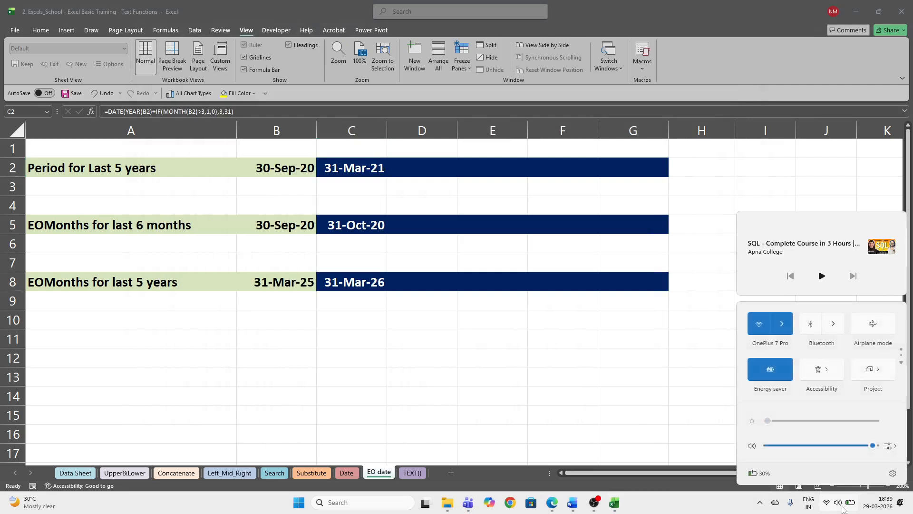
left_click(659, 419)
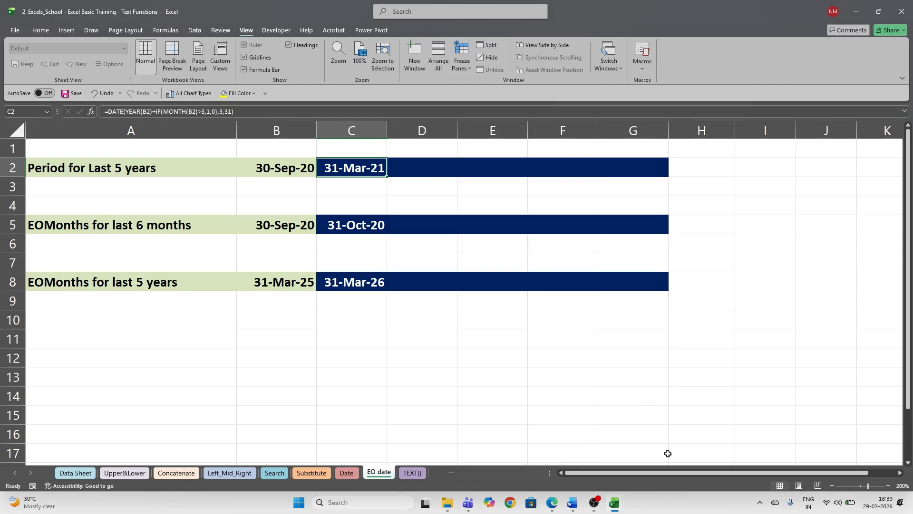
- Stop sharing, then share the entire screen again and return to Excel
left_click(887, 344)
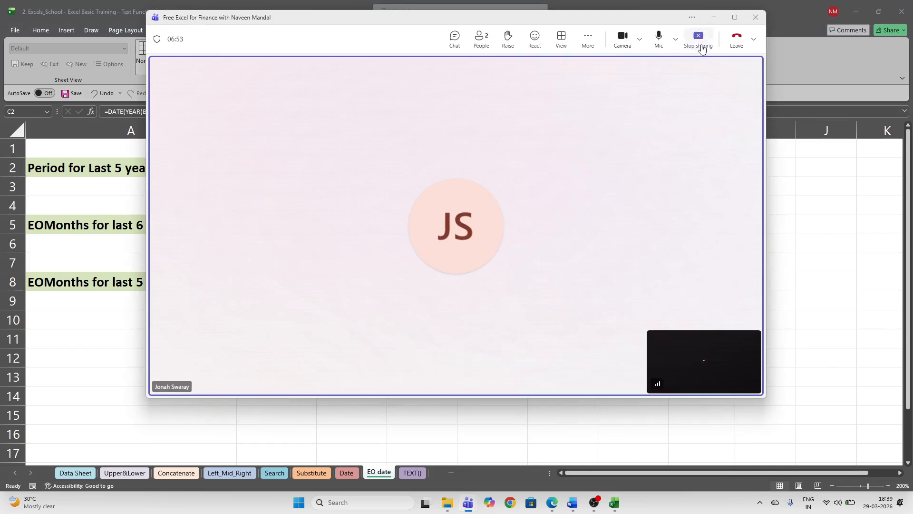
left_click(703, 47)
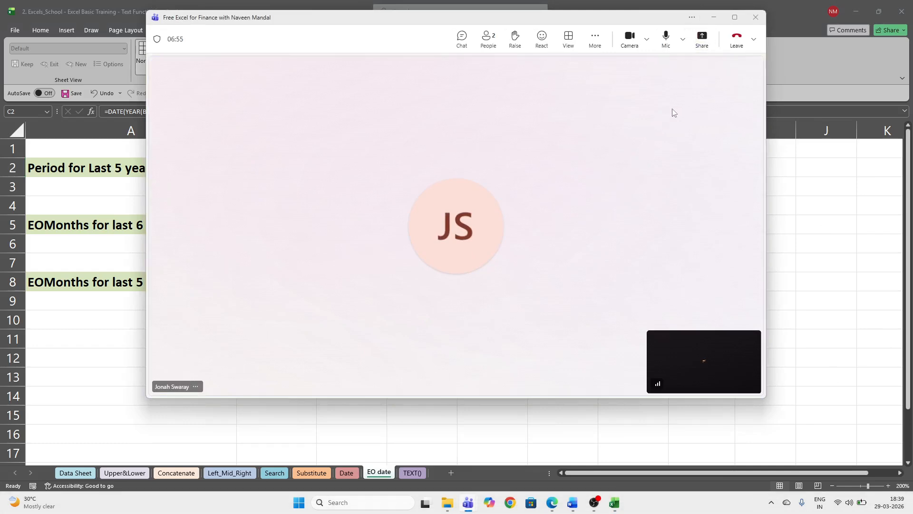
left_click(701, 42)
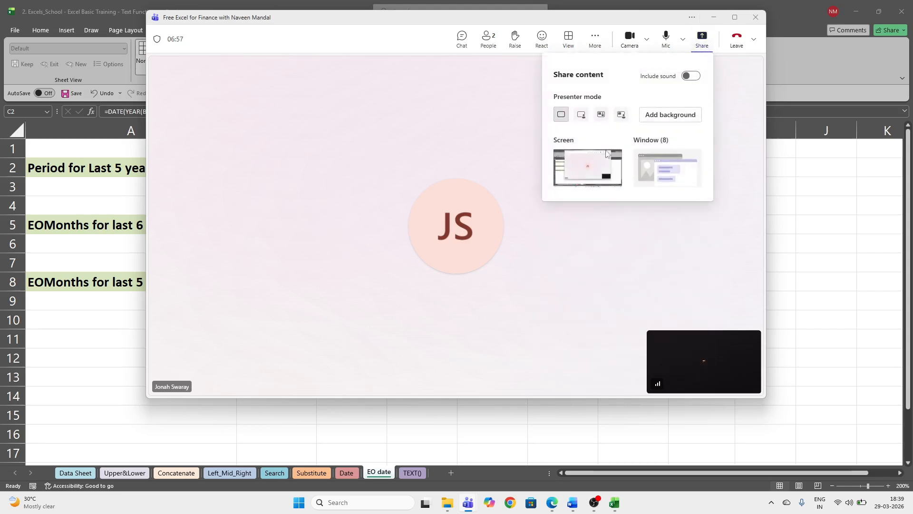
left_click(598, 164)
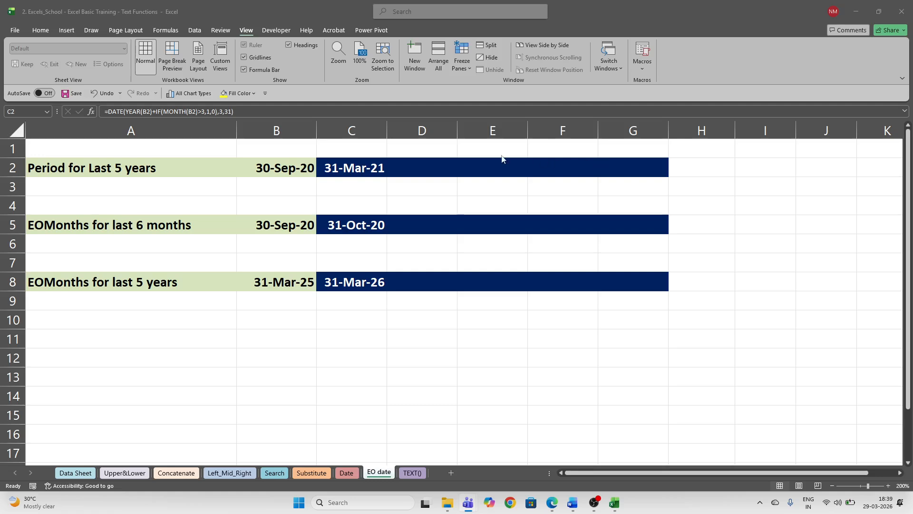
left_click(368, 173)
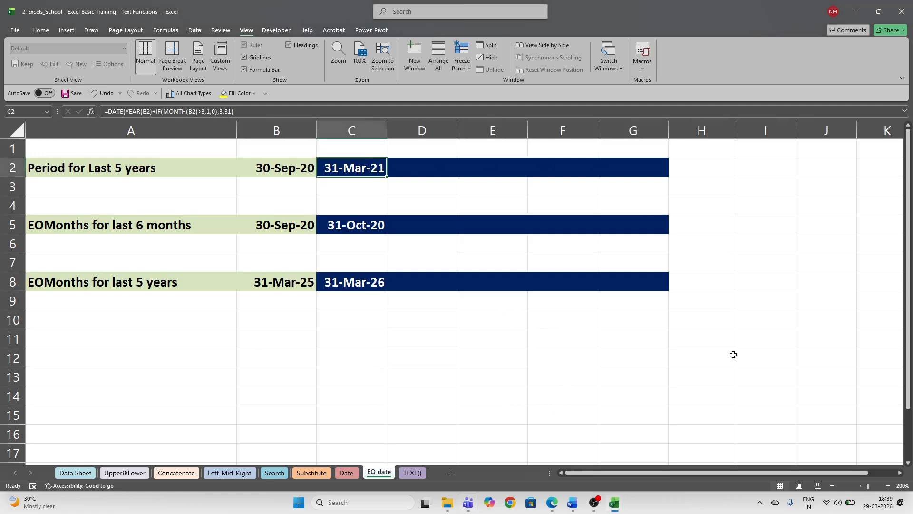
- Bring the Teams call window in front of the Excel fiscal-date sheet
left_click(893, 341)
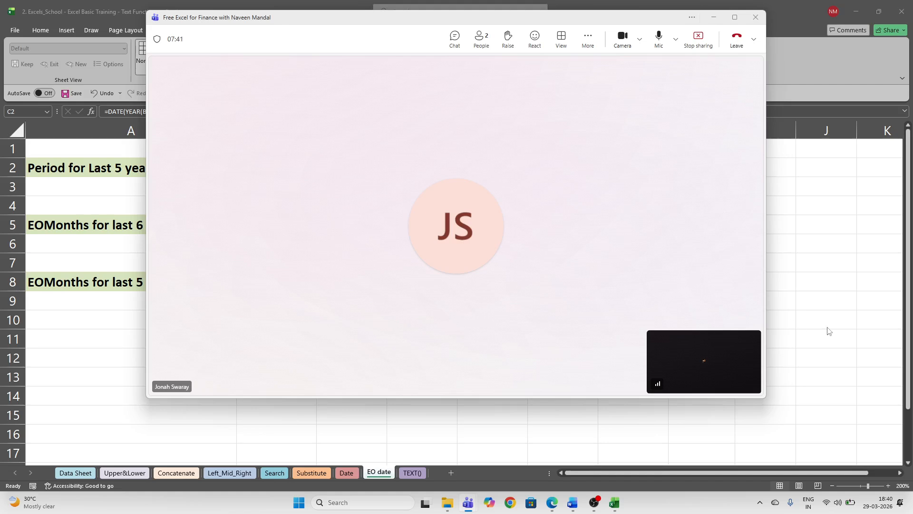
- Toggle Wi-Fi off and back on in the Quick Settings panel
left_click(842, 508)
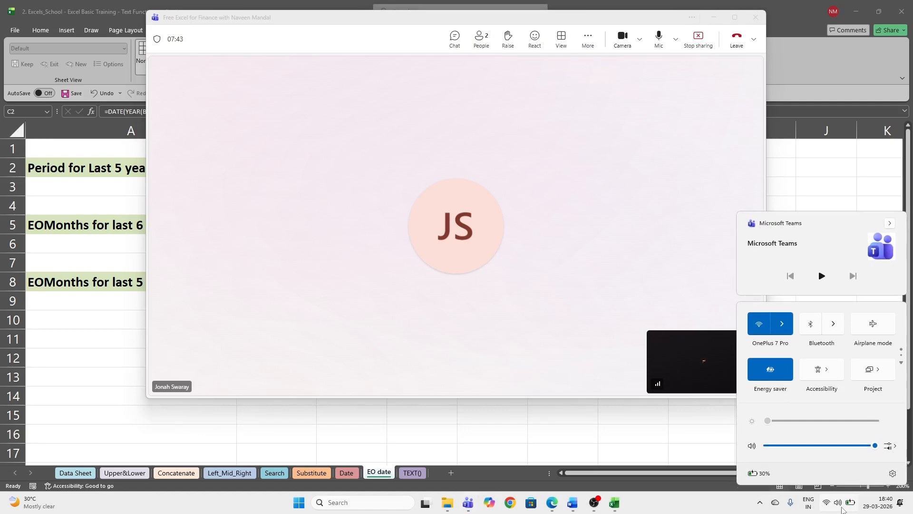
left_click(782, 324)
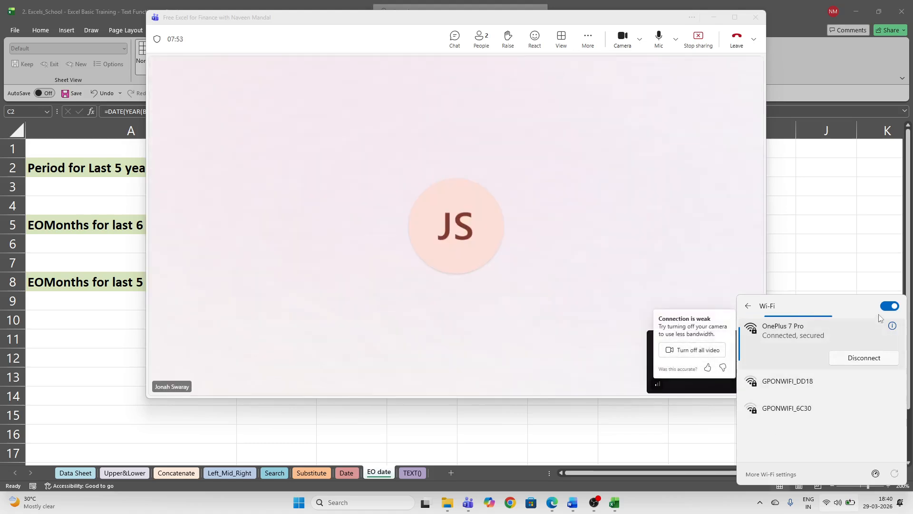
left_click(888, 306)
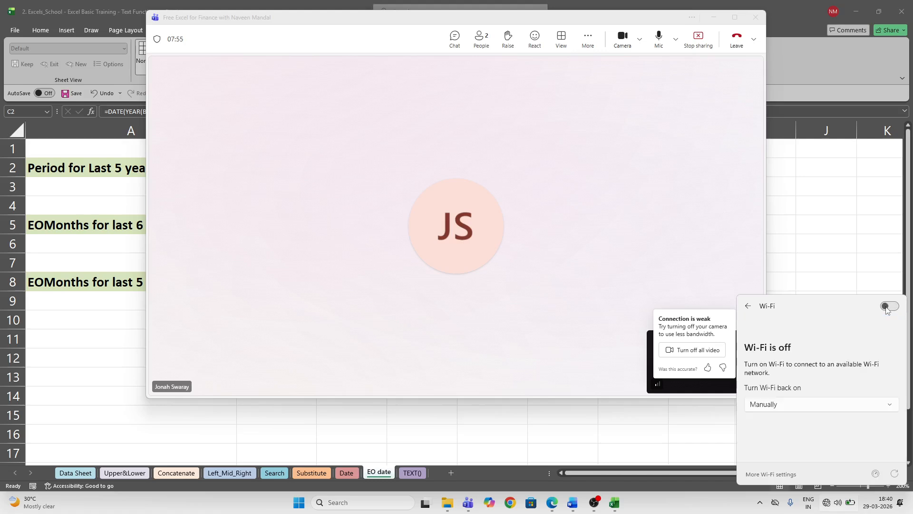
left_click(888, 307)
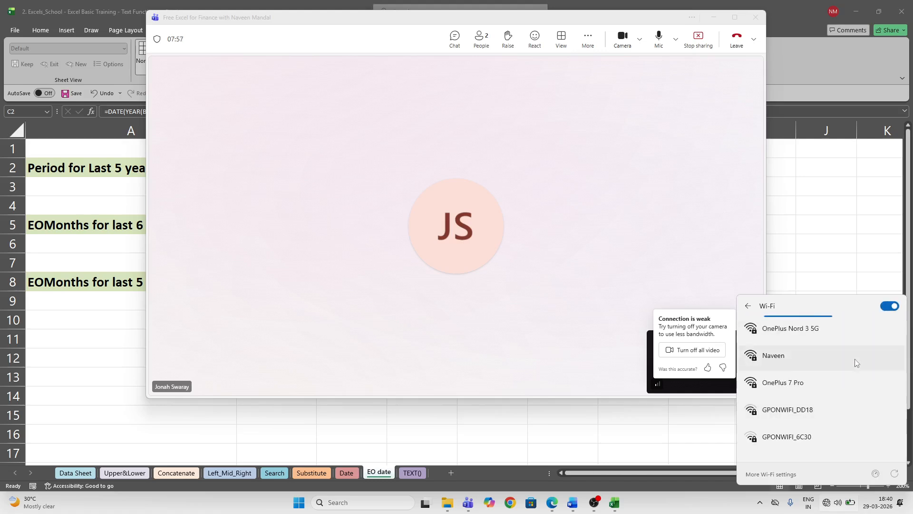
- Connect to the OnePlus Nord 3 5G network, then minimise the Teams meeting window
left_click(806, 384)
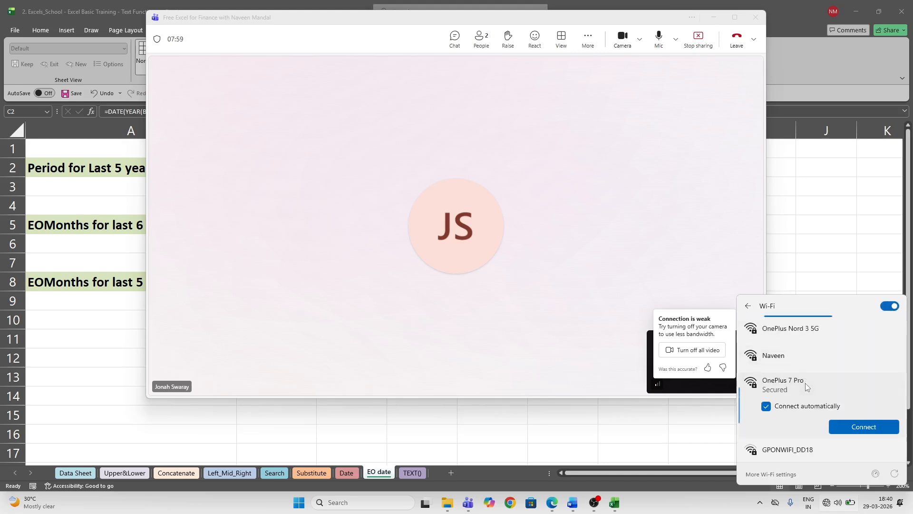
left_click(818, 339)
left_click(855, 375)
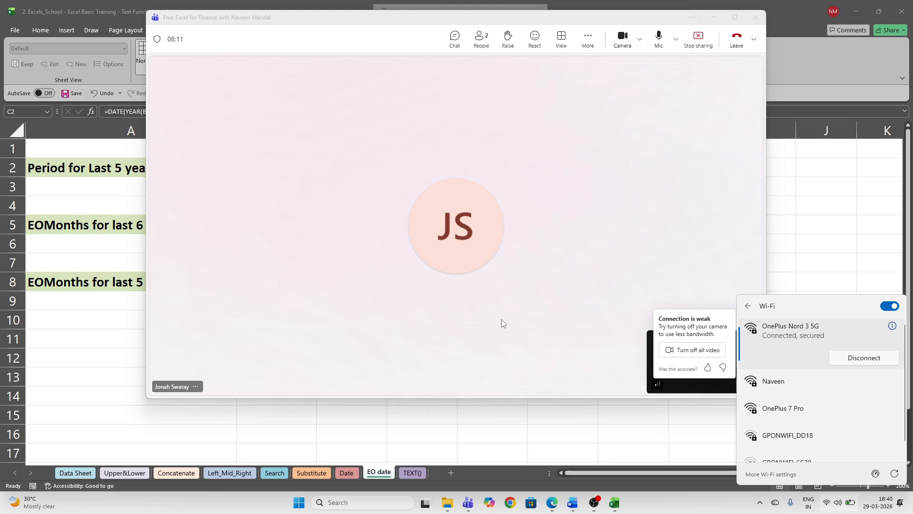
left_click(501, 322)
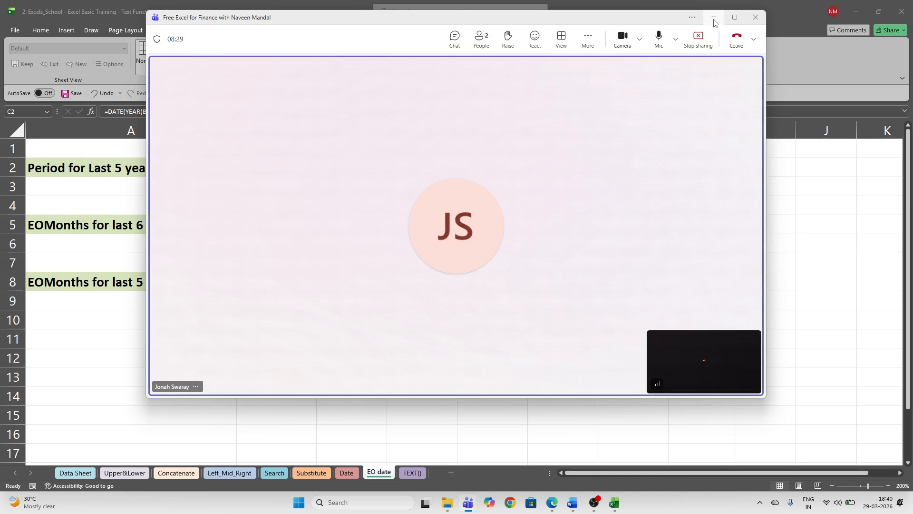
left_click(713, 18)
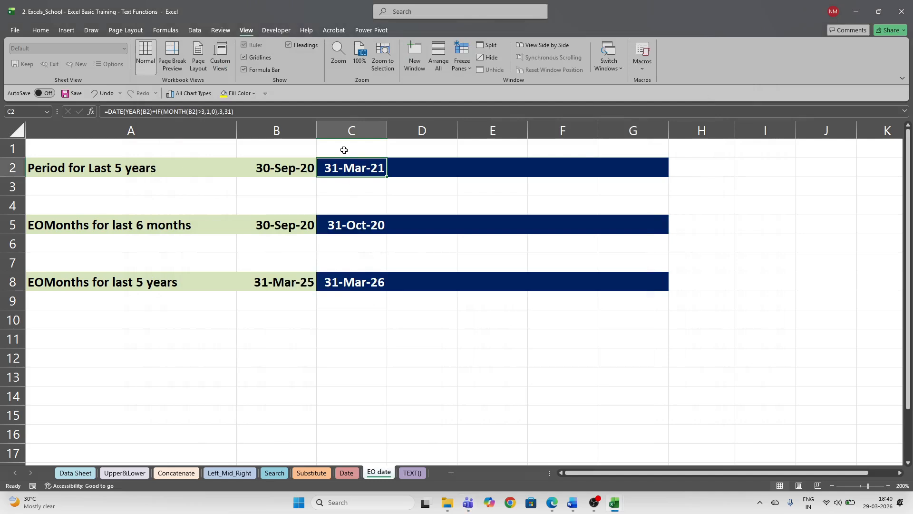
left_click_drag(345, 151, 677, 322)
left_click(656, 359)
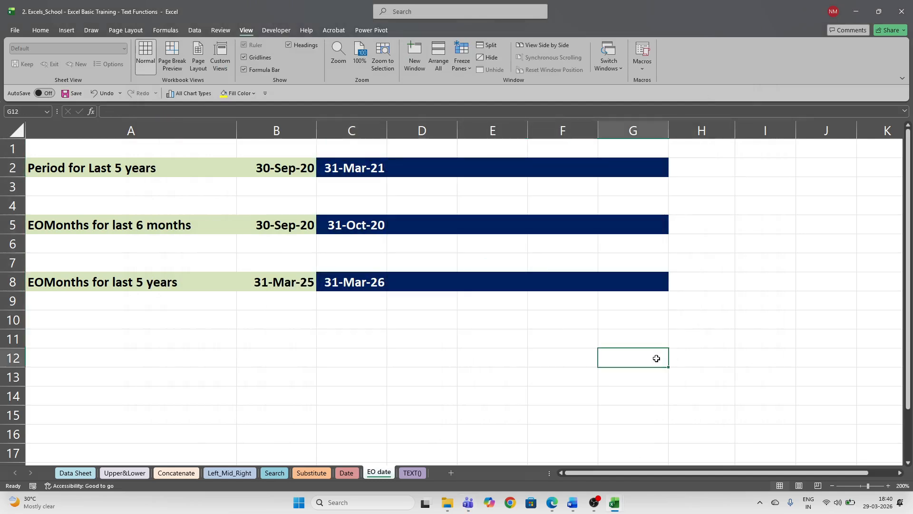
left_click_drag(335, 148, 654, 307)
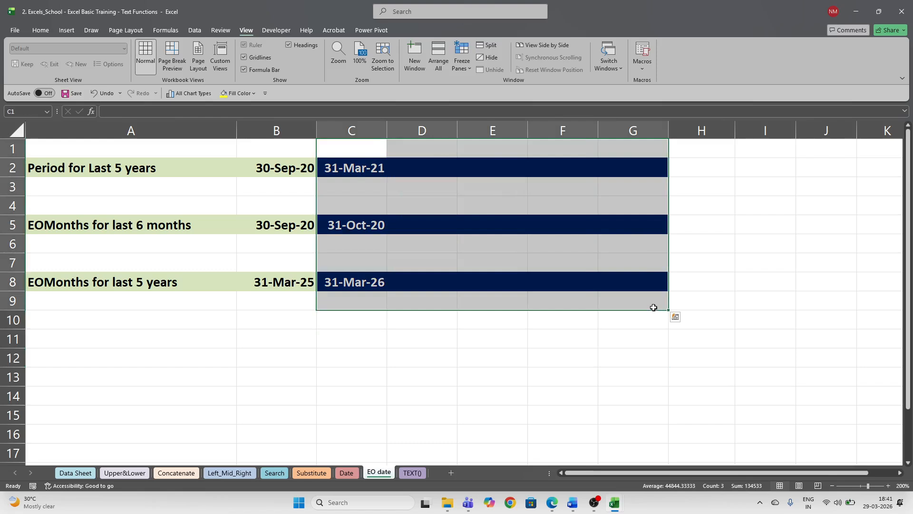
left_click(621, 341)
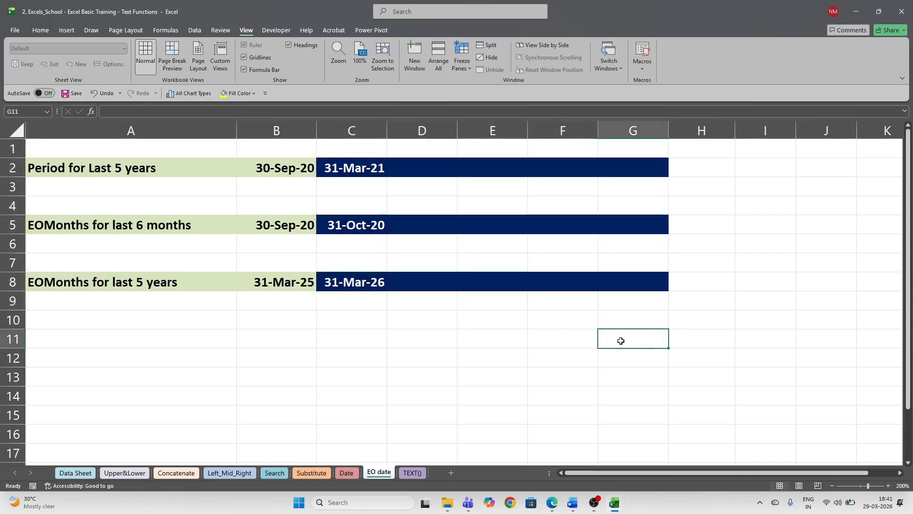
left_click(358, 165)
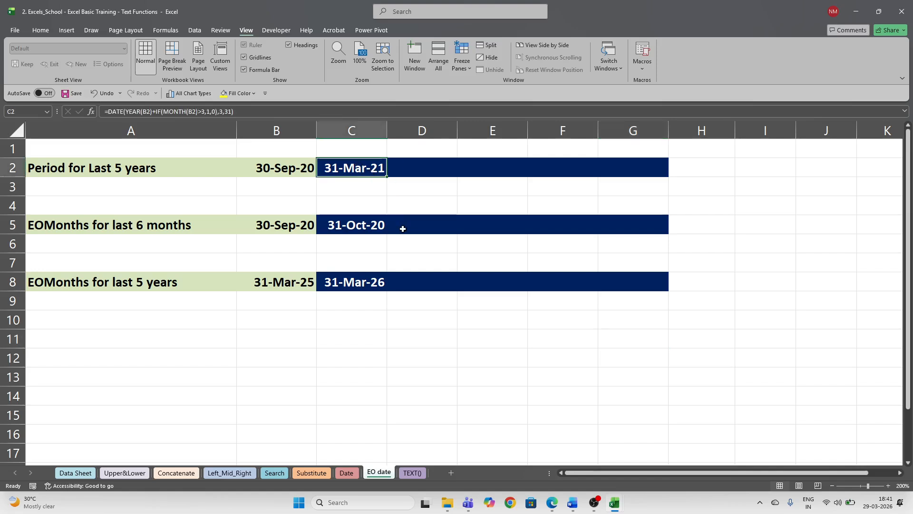
type("=")
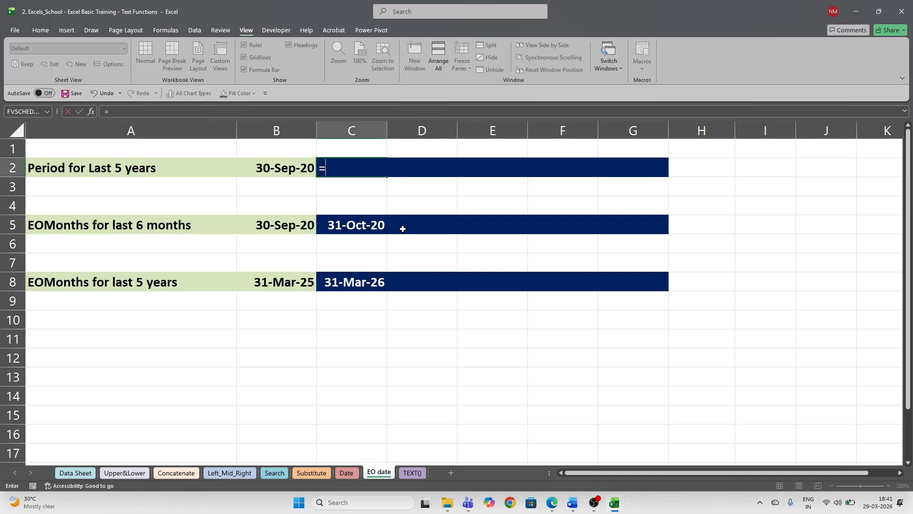
key("Escape")
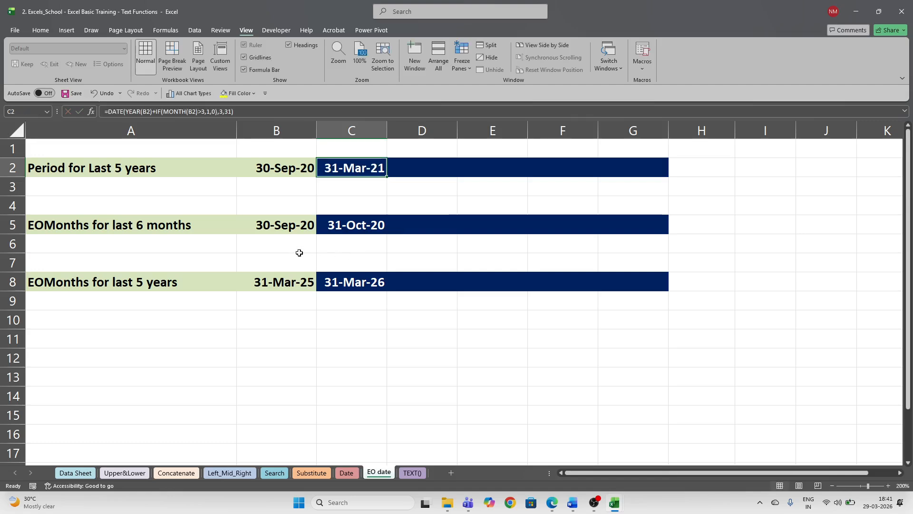
left_click(116, 170)
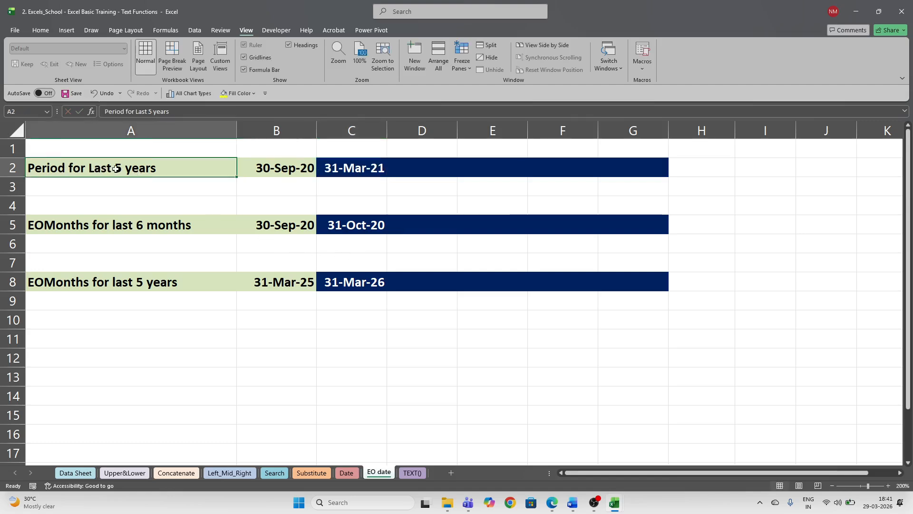
left_click_drag(424, 169, 621, 167)
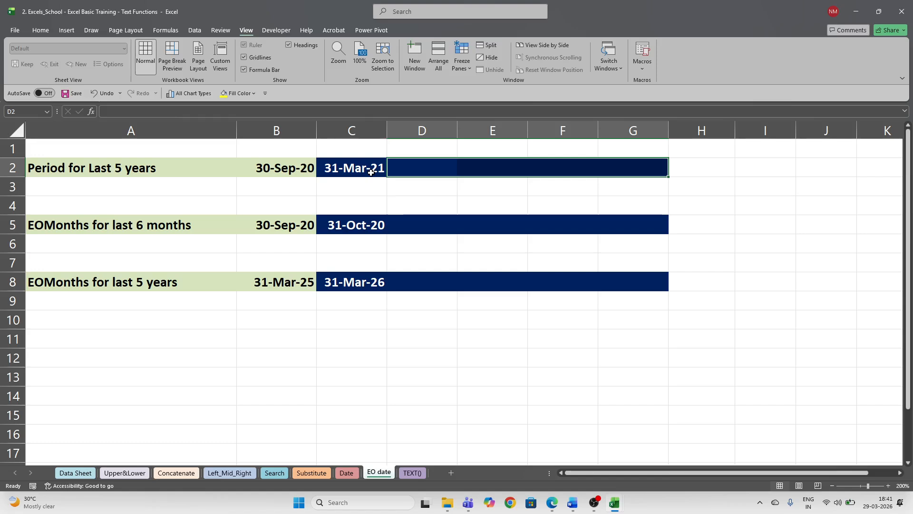
left_click_drag(403, 167, 622, 173)
left_click_drag(361, 165, 626, 158)
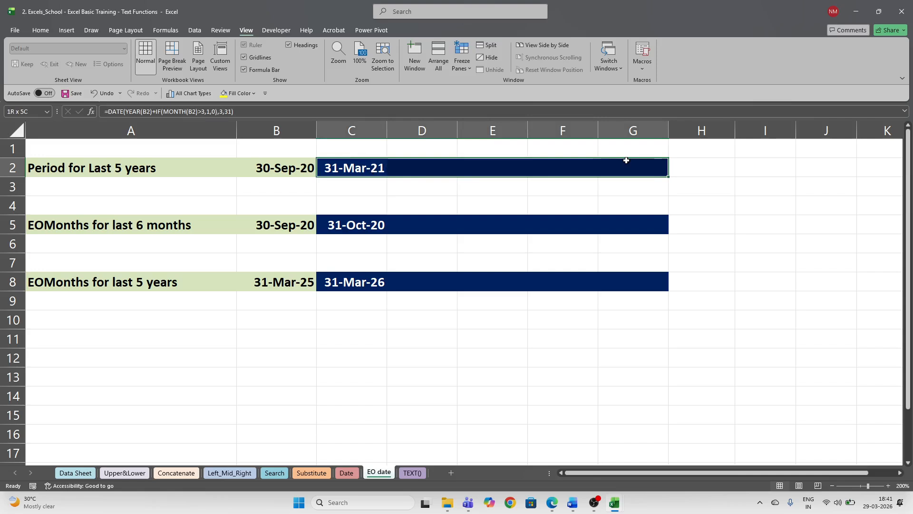
left_click(364, 170)
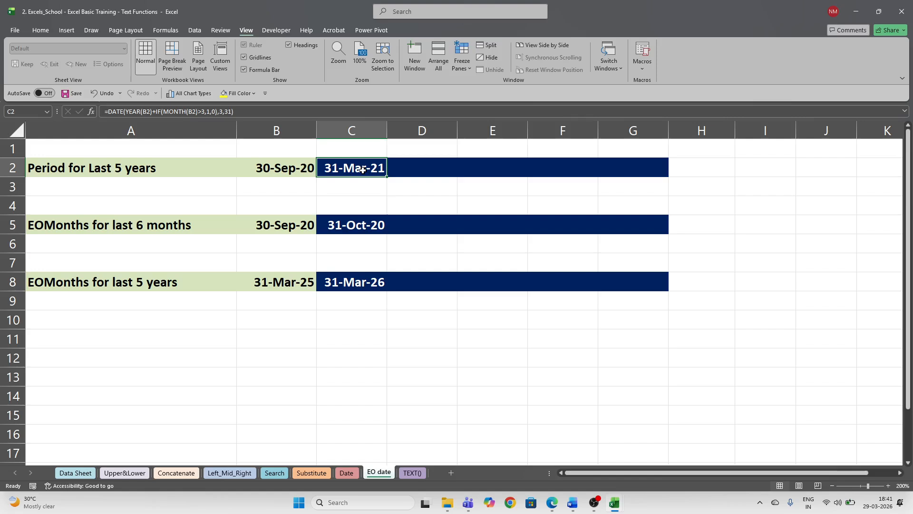
left_click(280, 167)
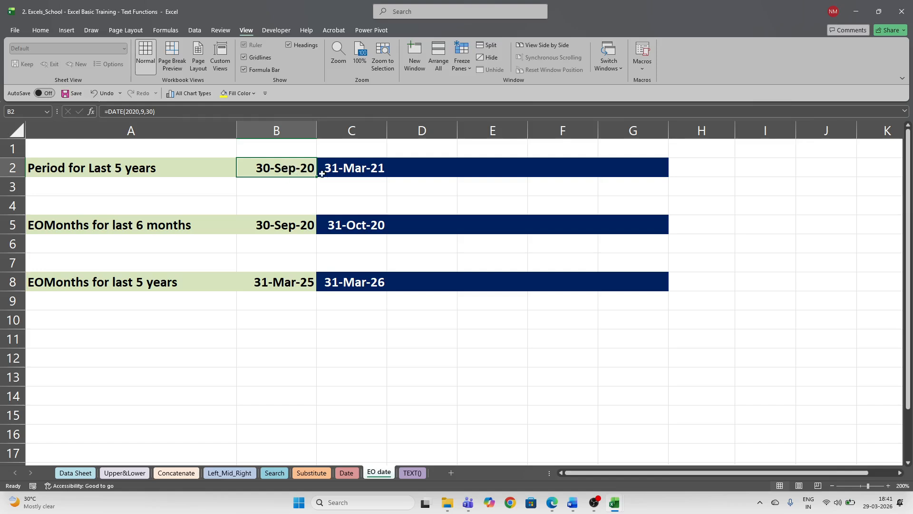
- Retype C2 as =DATE(YEAR(B2)+IF(MONTH(B2)>3,1,0),3,31), using autocomplete and arrow-key references to B2
left_click(352, 170)
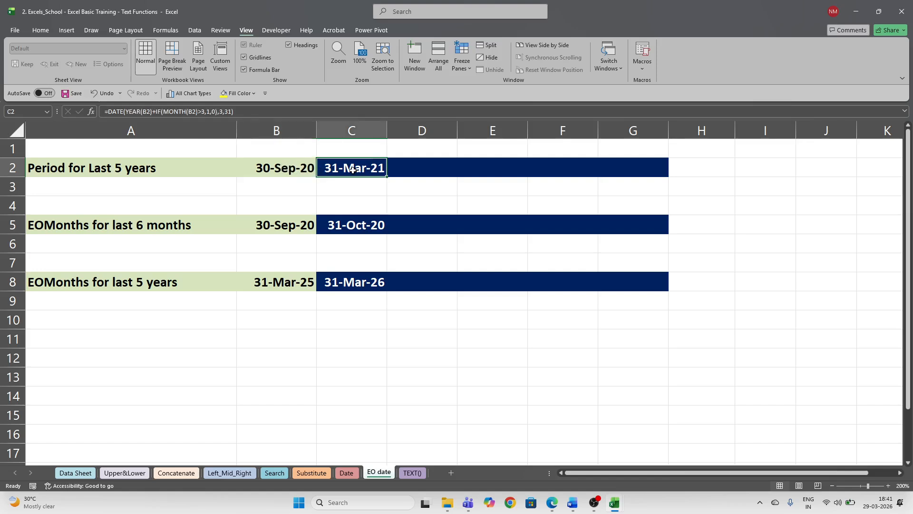
type("=date")
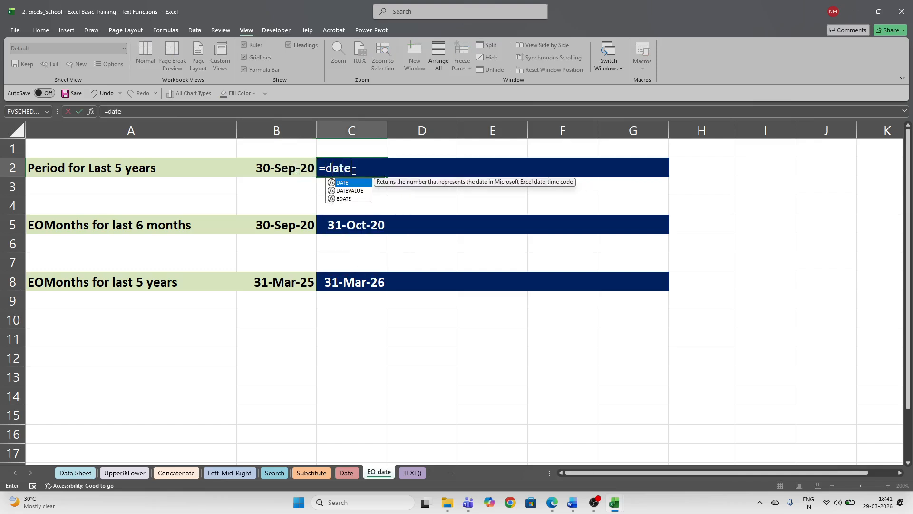
key("Tab")
type("year")
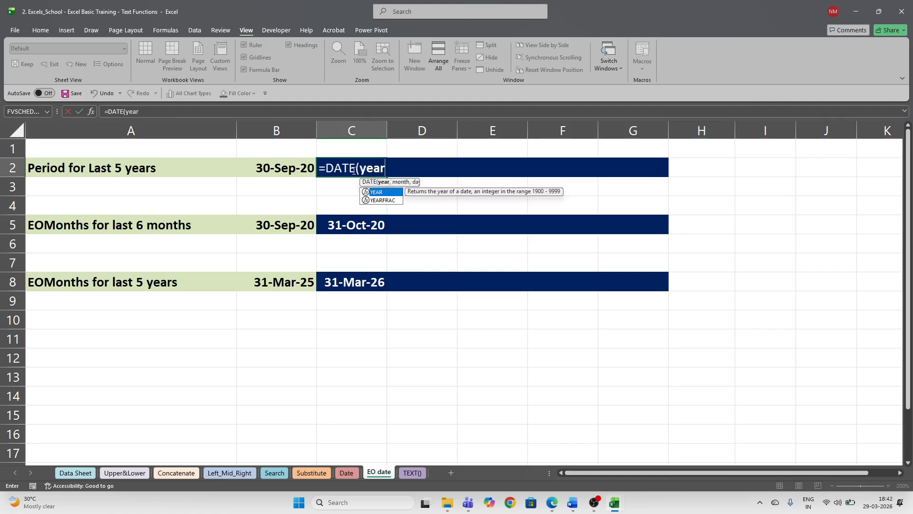
key("Tab")
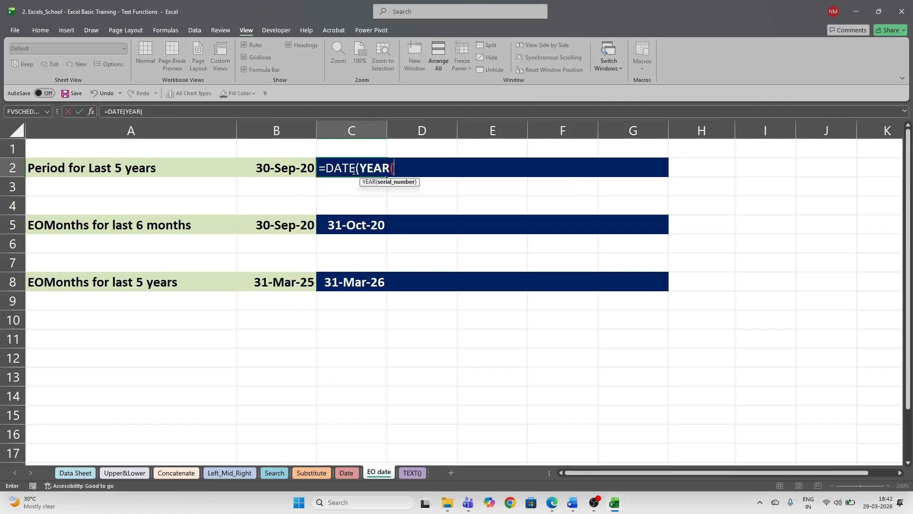
key("Left")
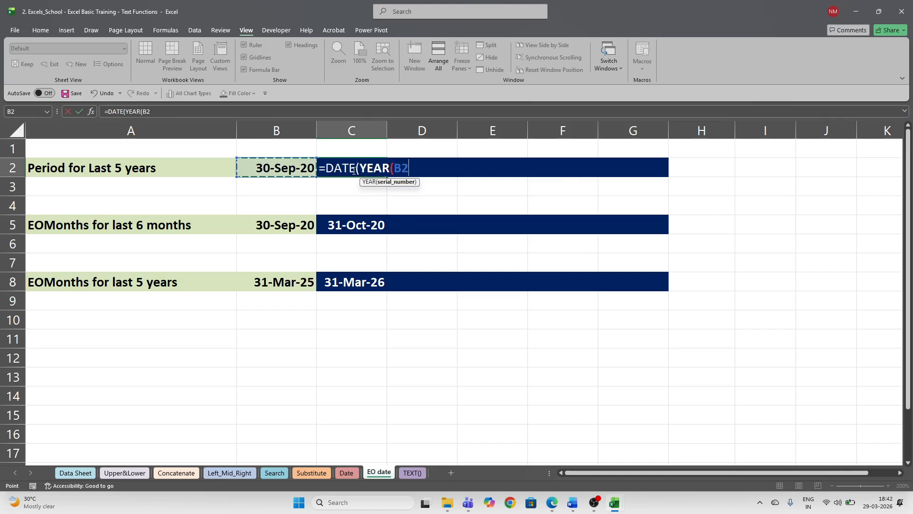
type(")")
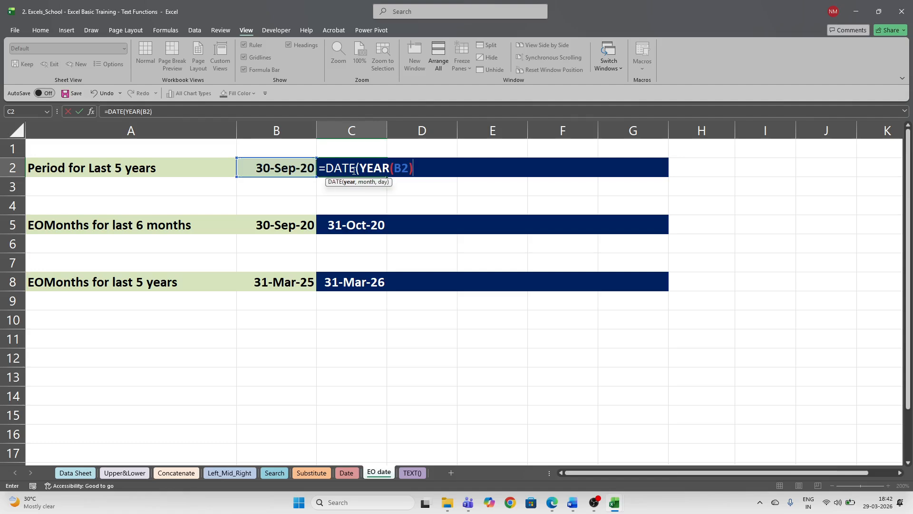
type("+if")
key("Tab")
type("m")
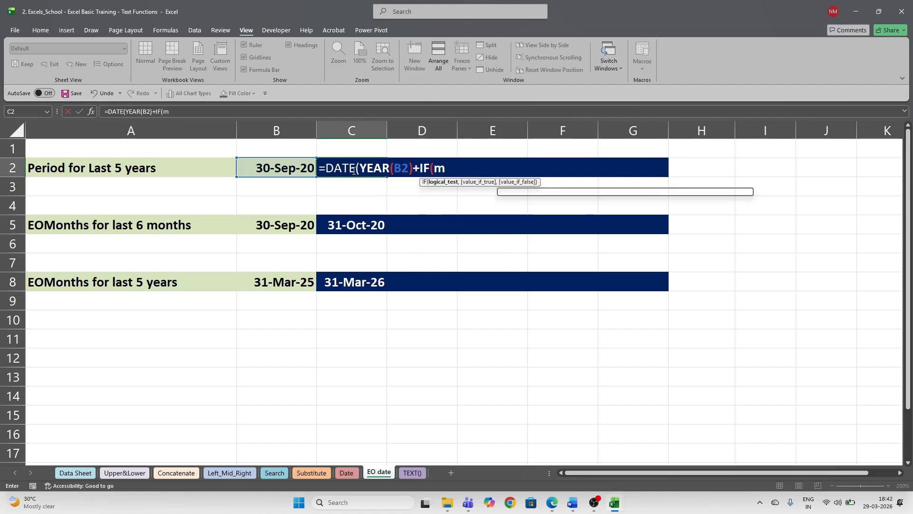
type("ont")
key("Tab")
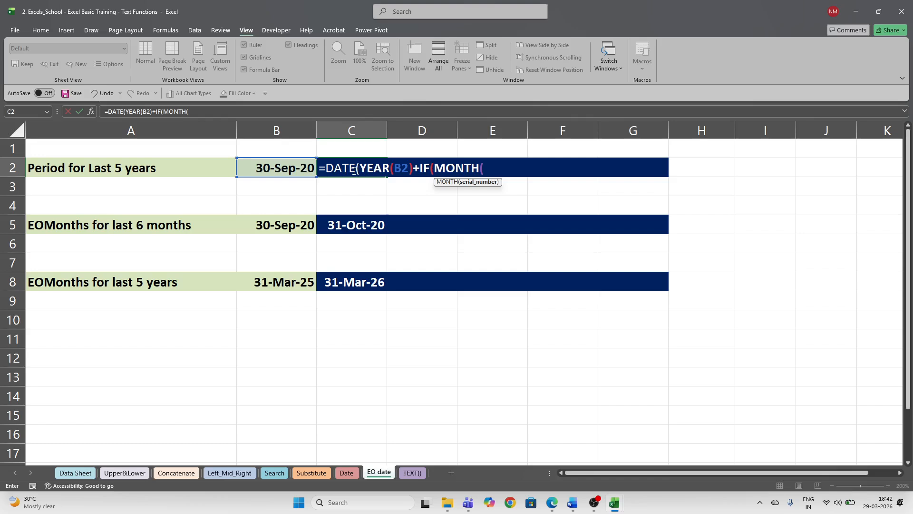
key("Left")
type(")>")
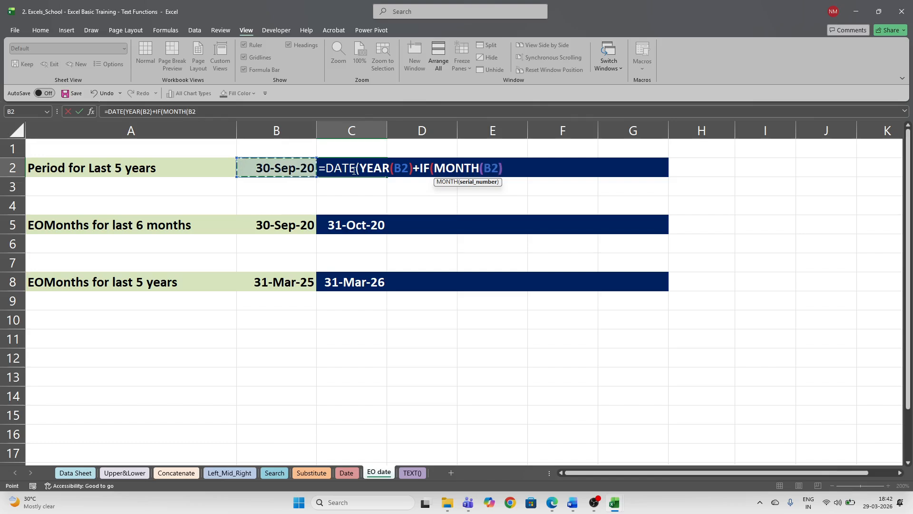
type("3")
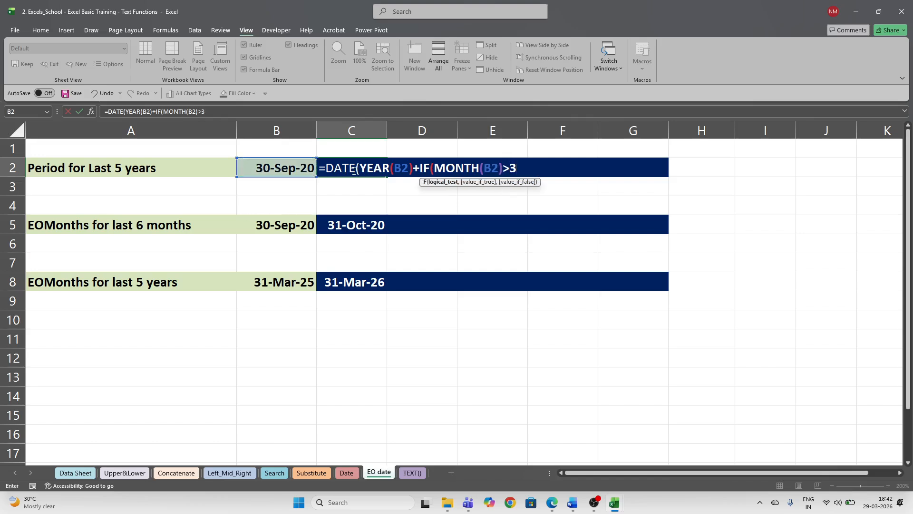
type(",1,")
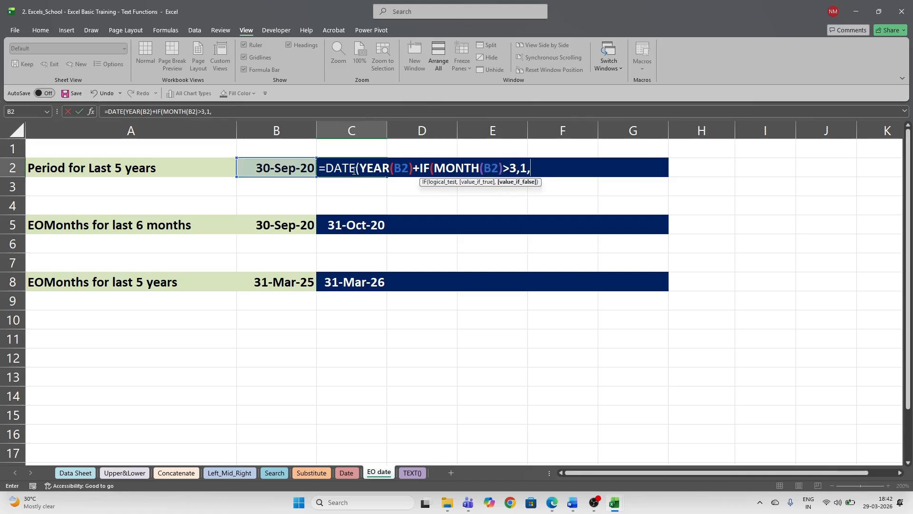
type("0)")
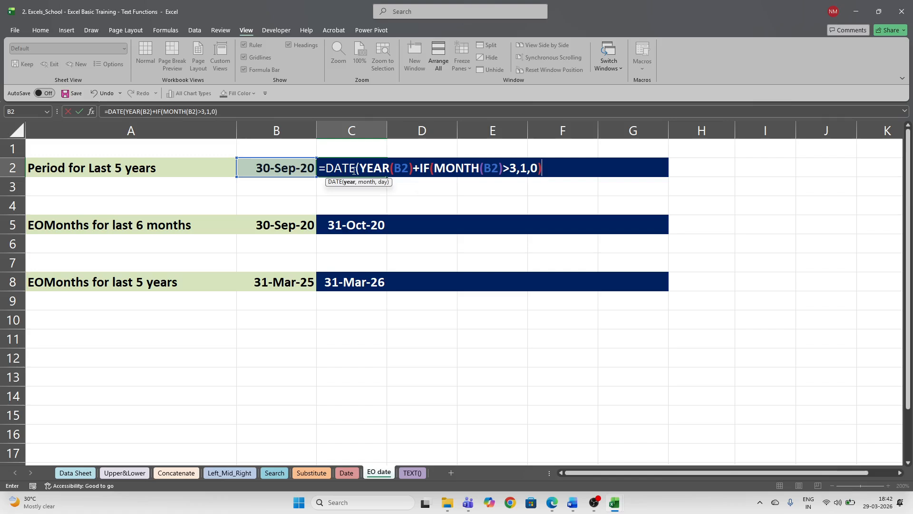
type(",3,31)")
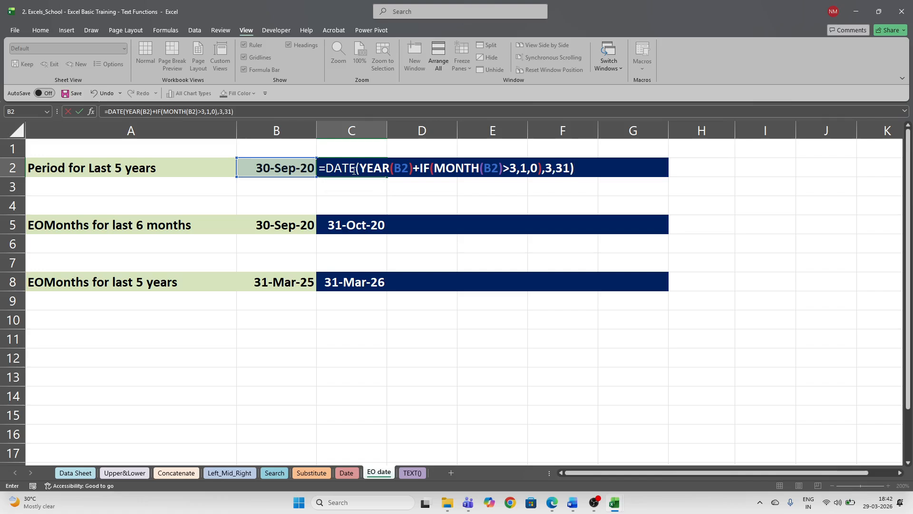
- Commit the C2 fiscal year-end formula and paste it across row 2 to G2
key("Return")
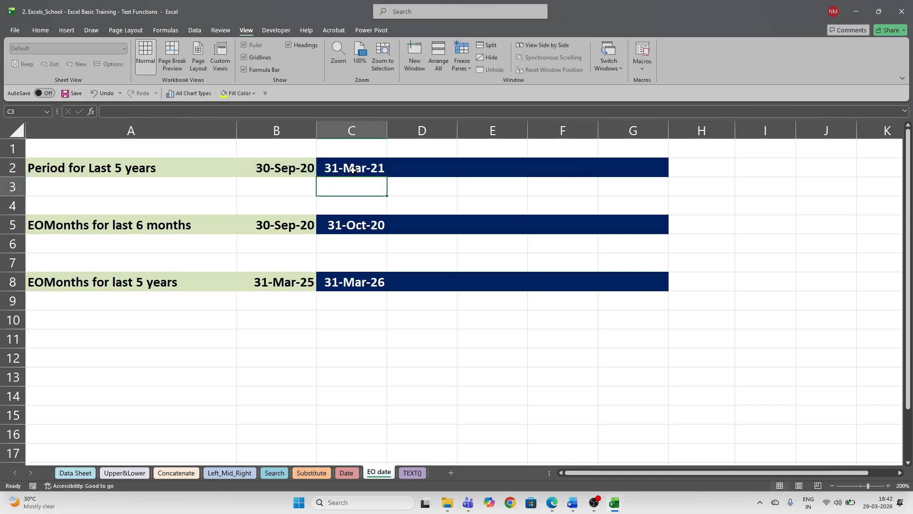
left_click(353, 169)
key("ctrl+c")
key("shift+Right")
key("shift+Right")
key("shift+Right")
key("shift+Right")
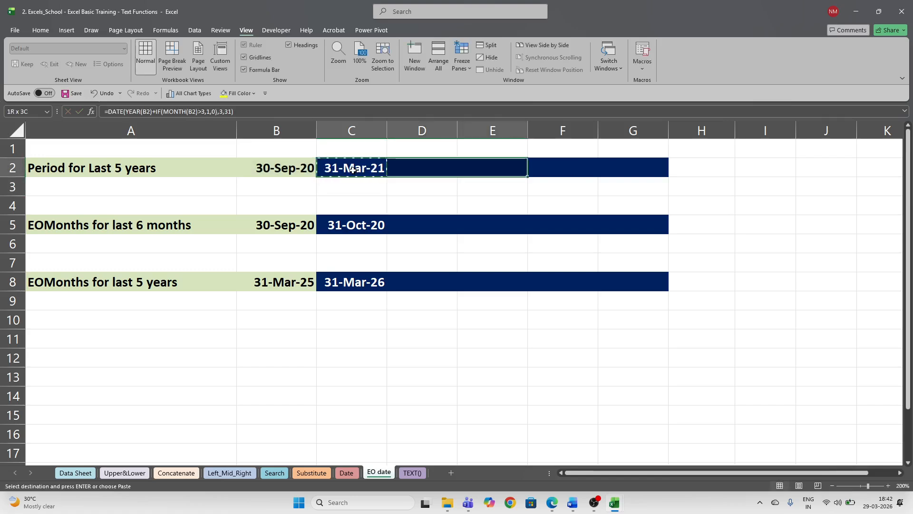
key("ctrl+v")
key("Escape")
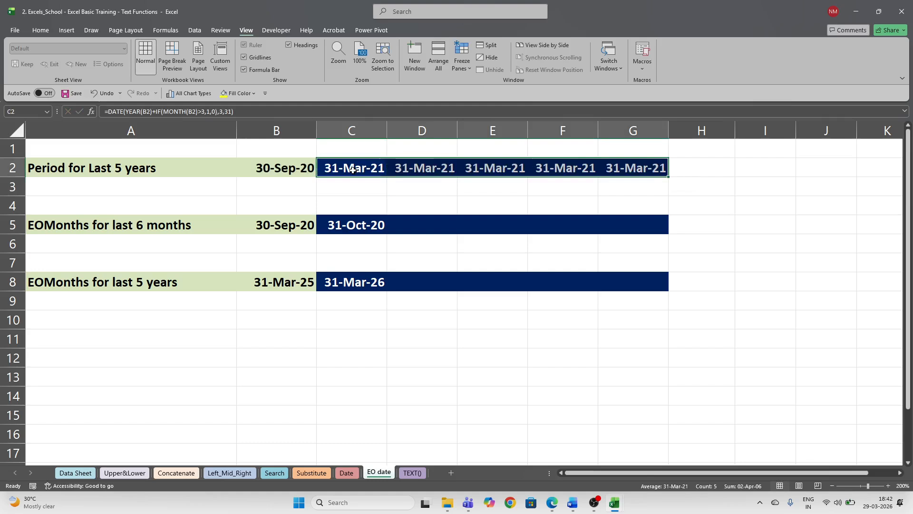
- Review C2's formula, then clear the copied dates from D2:G2
key("Down")
key("Up")
key("F2")
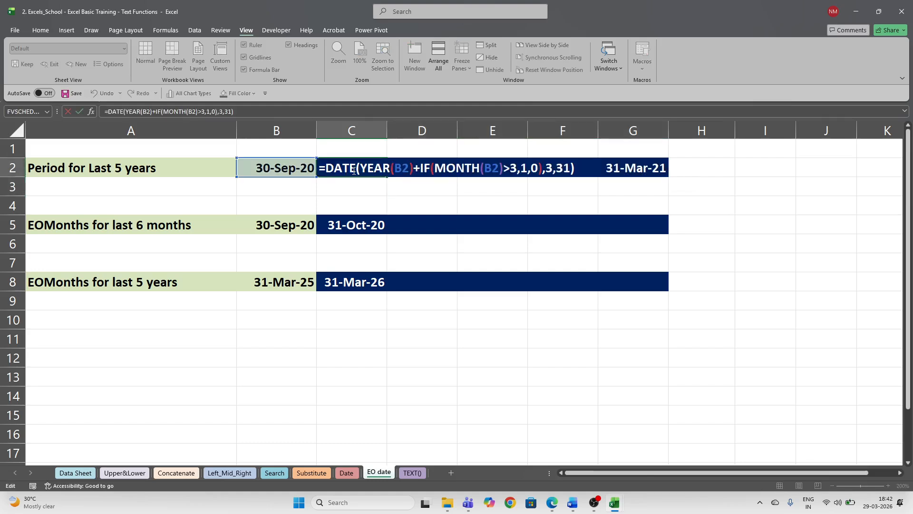
key("Escape")
key("Right")
key("shift+Right")
key("shift+Right")
key("shift+Right")
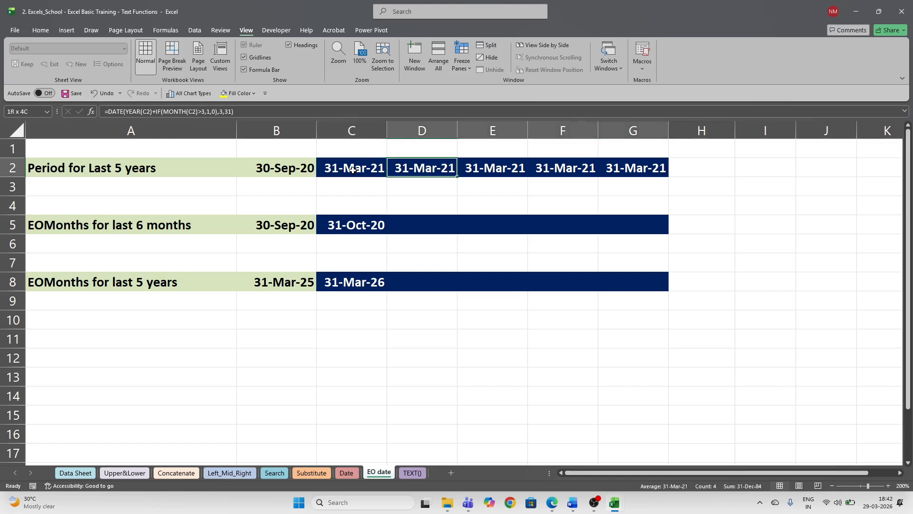
key("Delete")
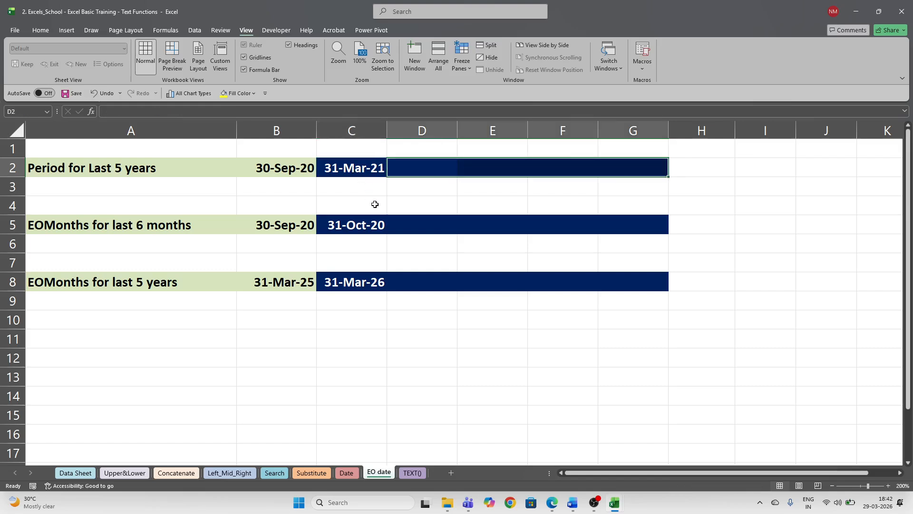
- Inspect the fiscal year-end formula in C2, ending with D2 selected
left_click(416, 168)
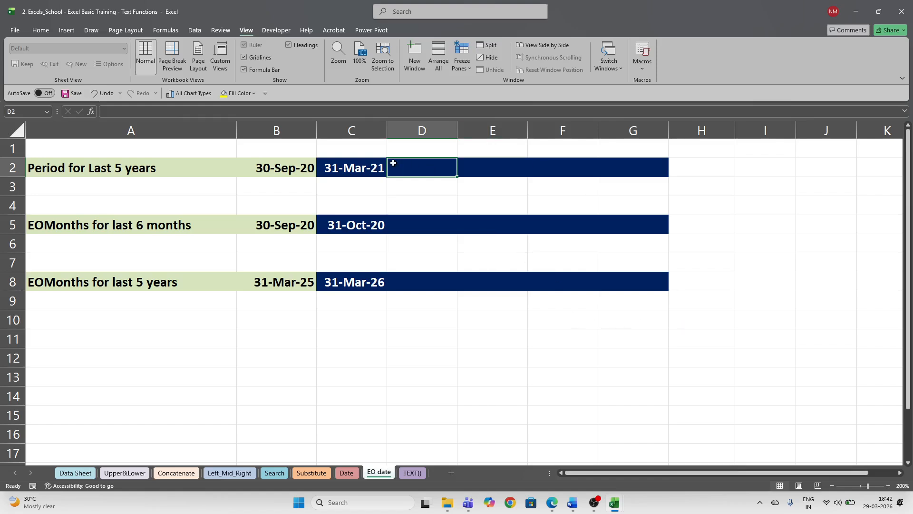
left_click(371, 169)
left_click(426, 173)
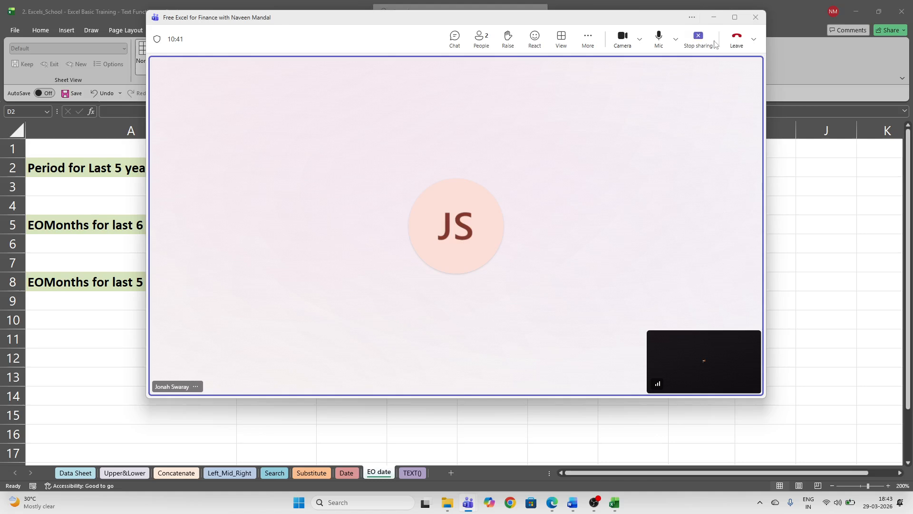
- Minimise the Teams meeting and check the Wi-Fi networks in Quick Settings
left_click(715, 18)
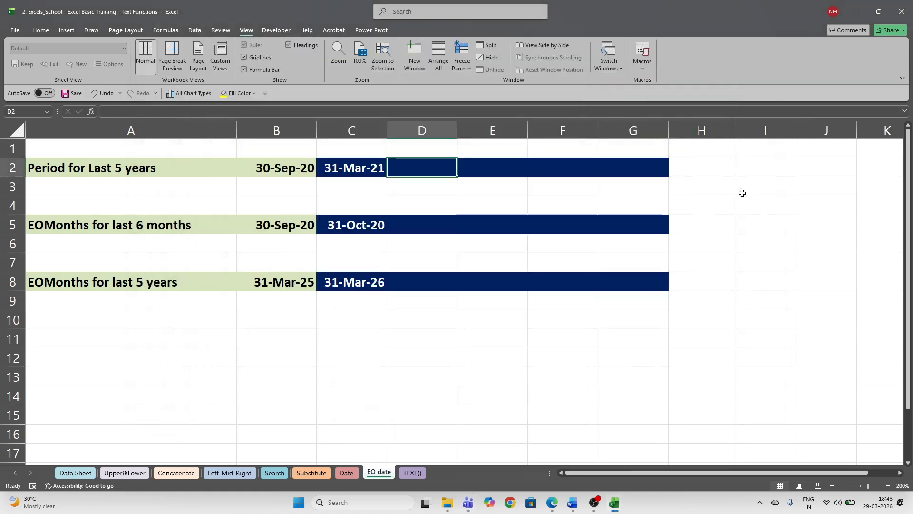
left_click(837, 505)
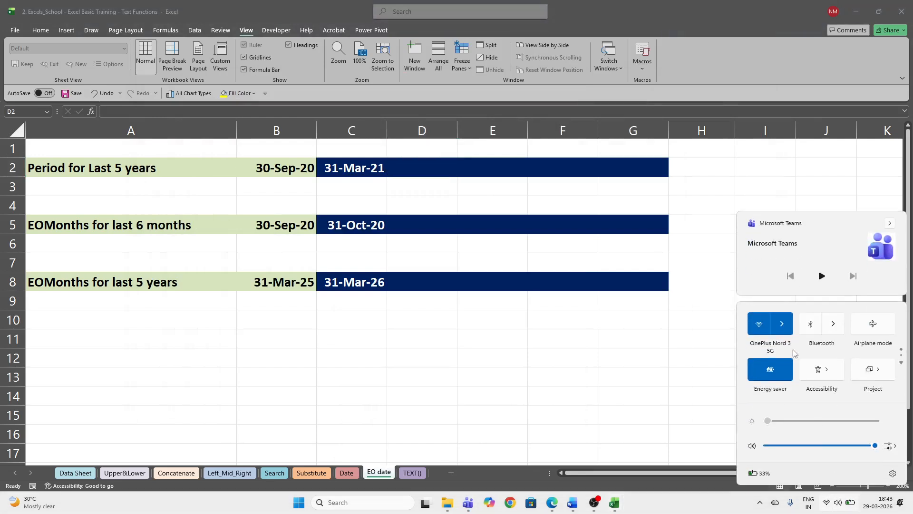
left_click(782, 324)
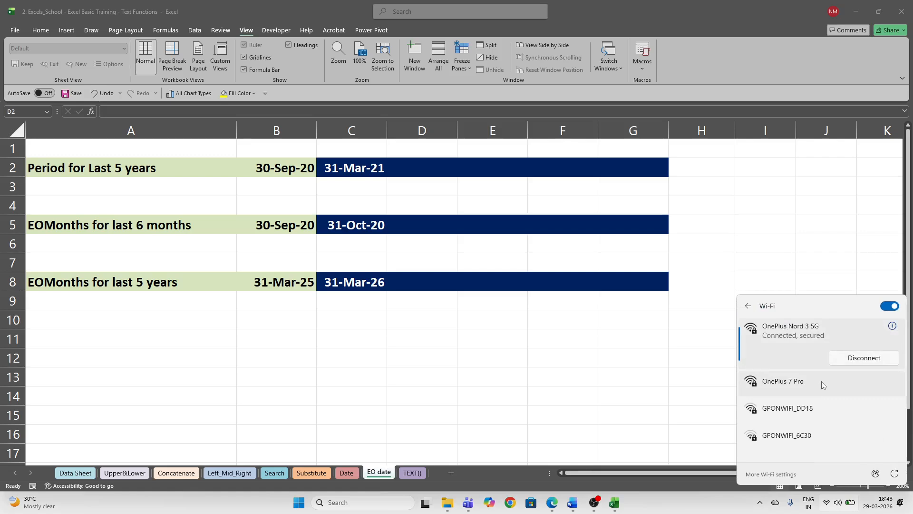
left_click(659, 383)
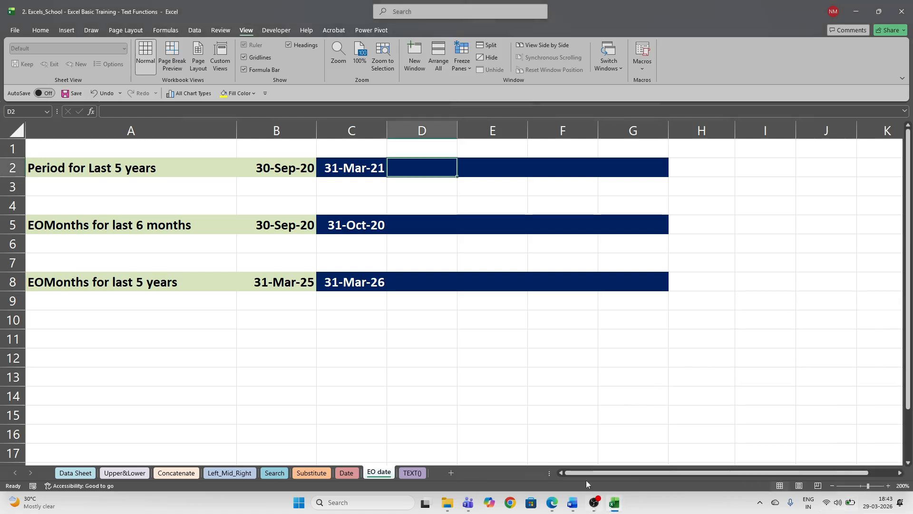
- Bring the meeting call window back up and stop sharing the screen
mouse_move(470, 507)
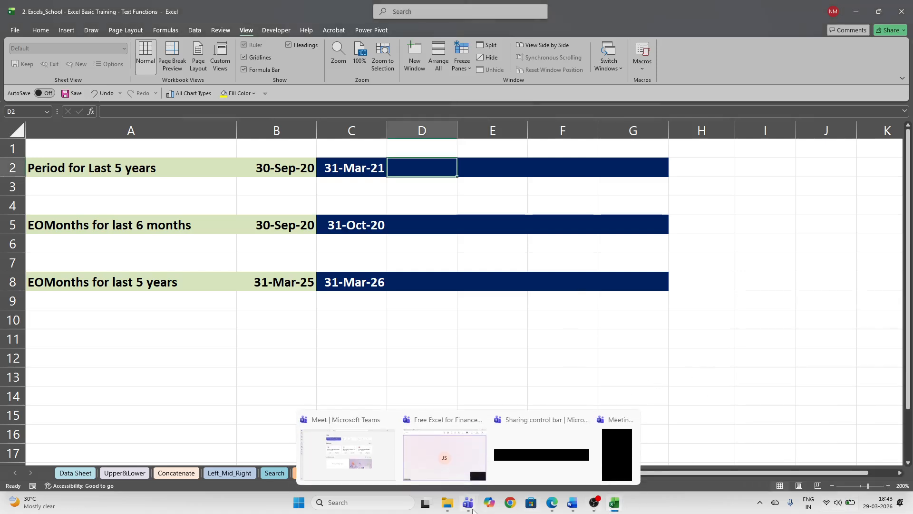
left_click(466, 454)
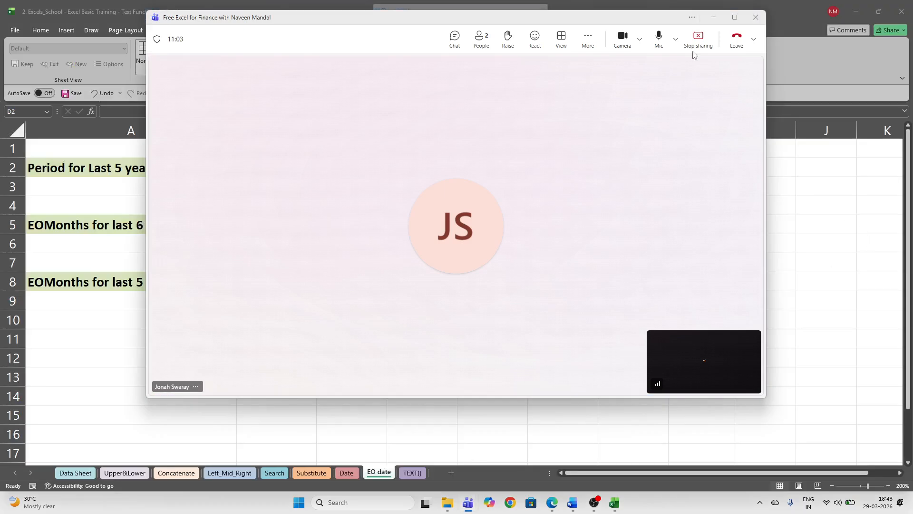
left_click(698, 39)
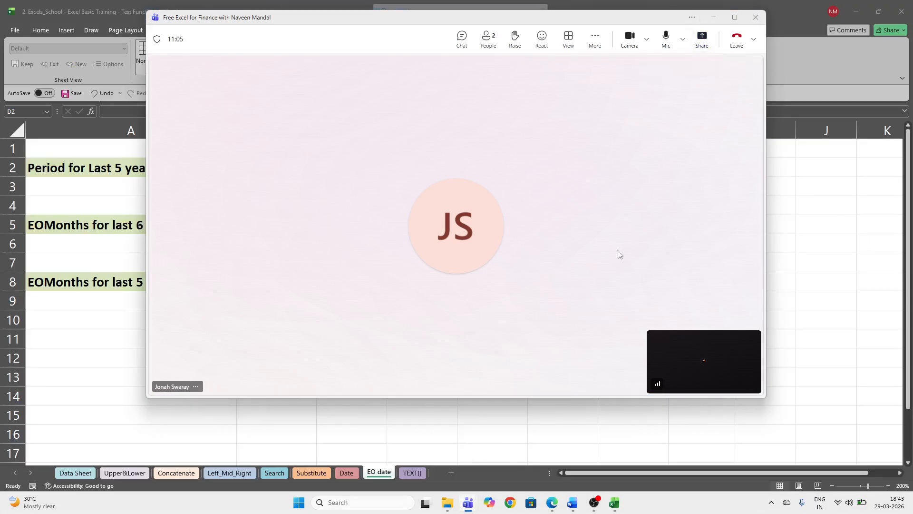
- Share the entire screen with the meeting, then select F2 and D2 in Excel
left_click(702, 40)
left_click(596, 173)
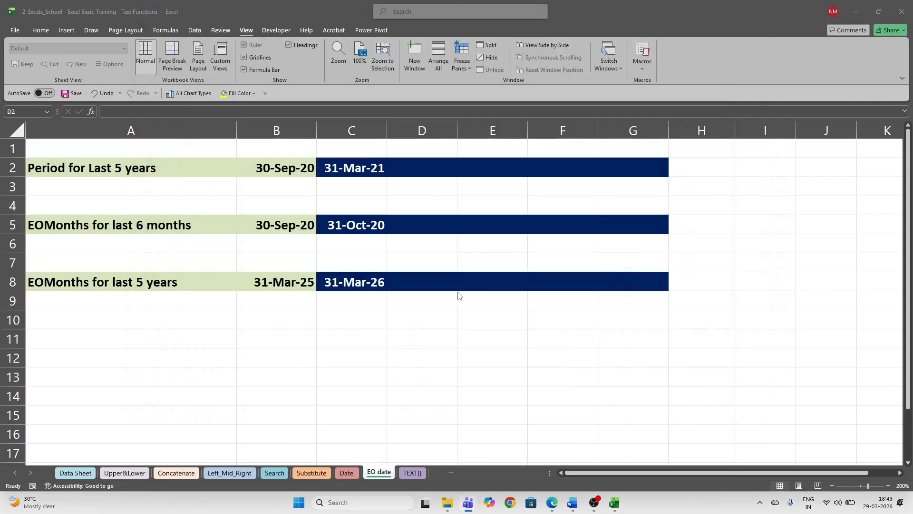
left_click(542, 163)
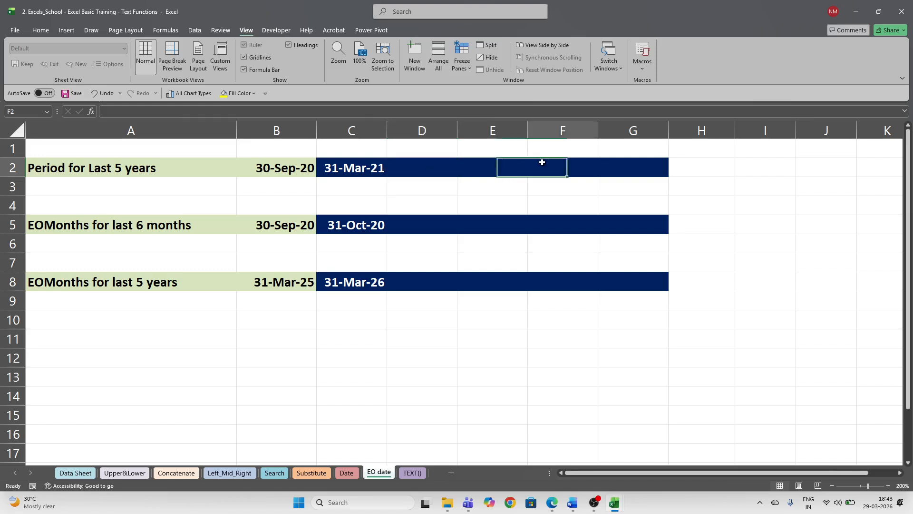
left_click(423, 166)
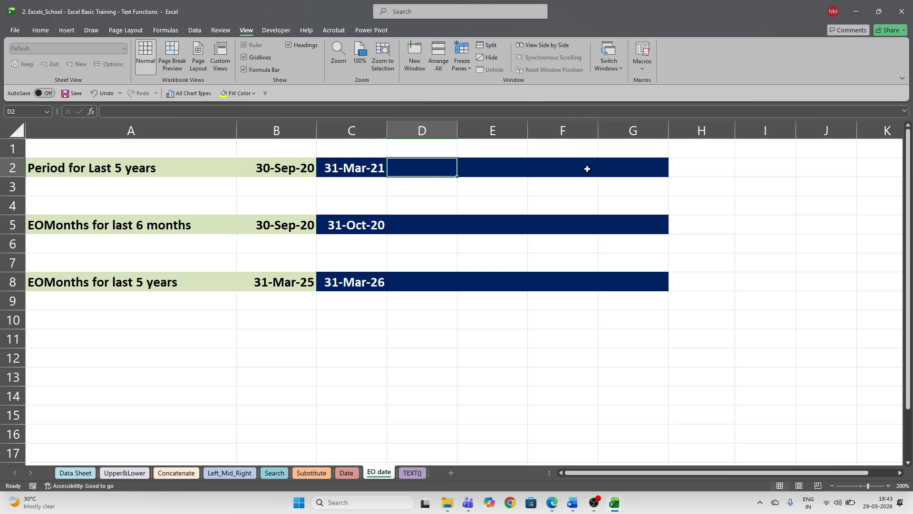
- Select F2 and D2 again, then bring the Teams meeting window back up
left_click(588, 169)
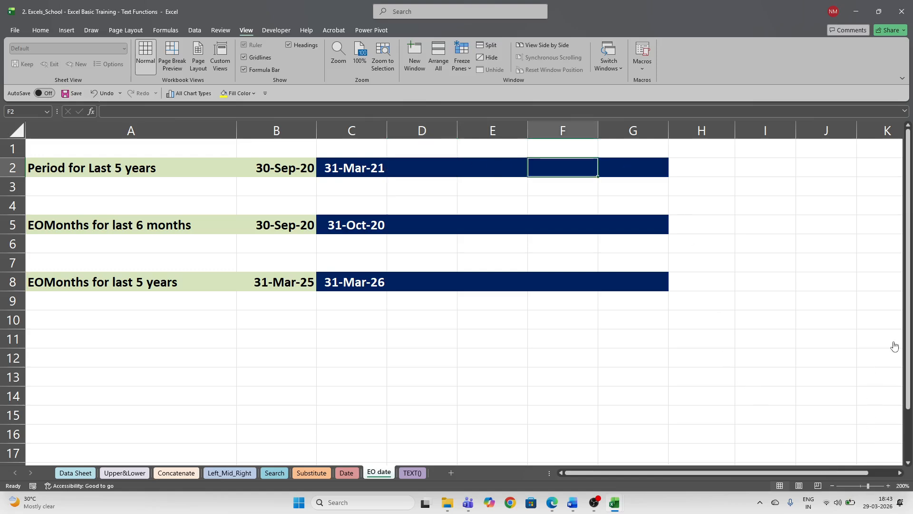
left_click(407, 164)
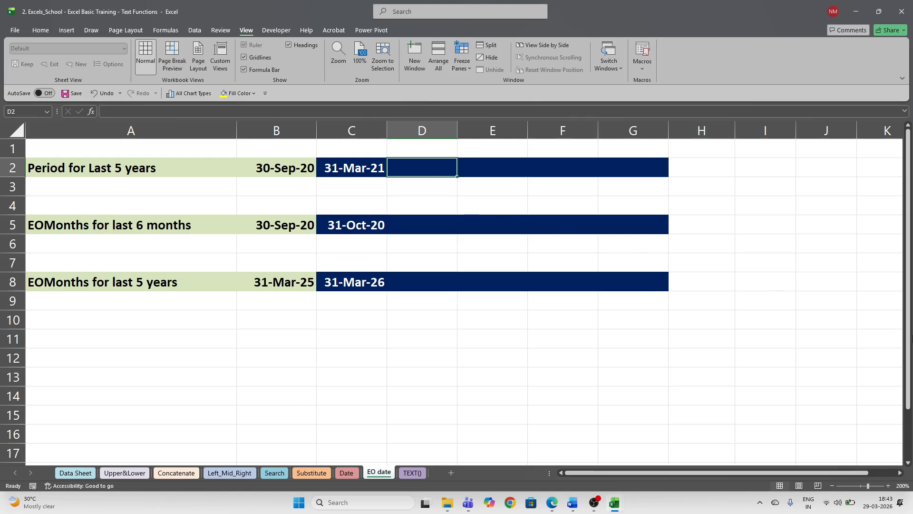
left_click(893, 345)
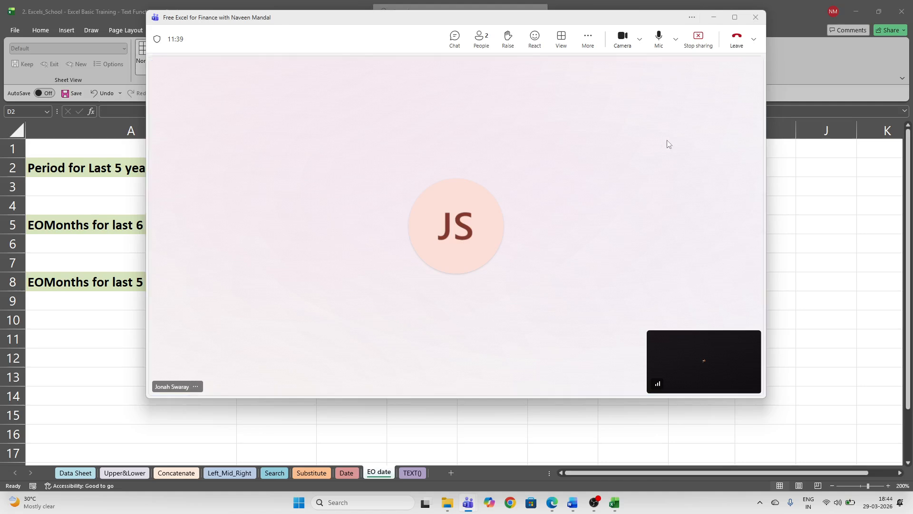
- Minimise the meeting, check Wi-Fi networks, and briefly open then minimise the LinkedIn messaging window
left_click(713, 18)
left_click(833, 504)
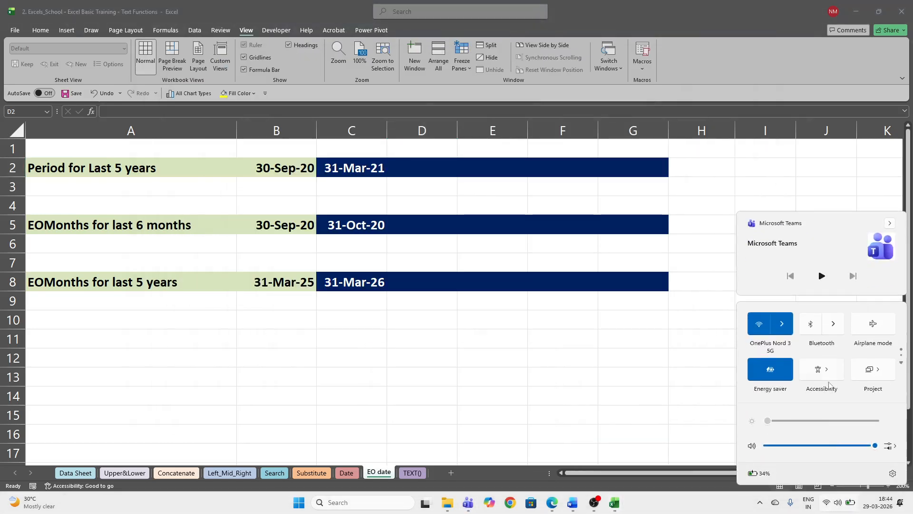
left_click(784, 325)
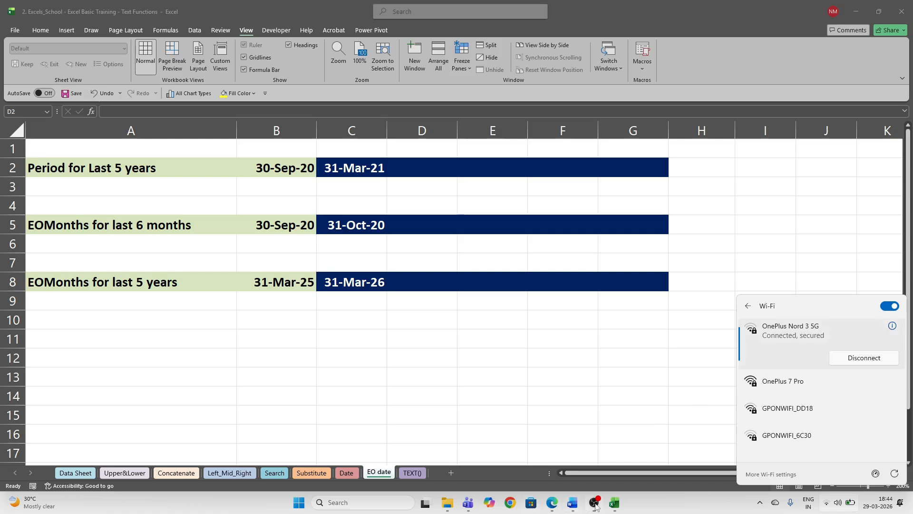
mouse_move(550, 507)
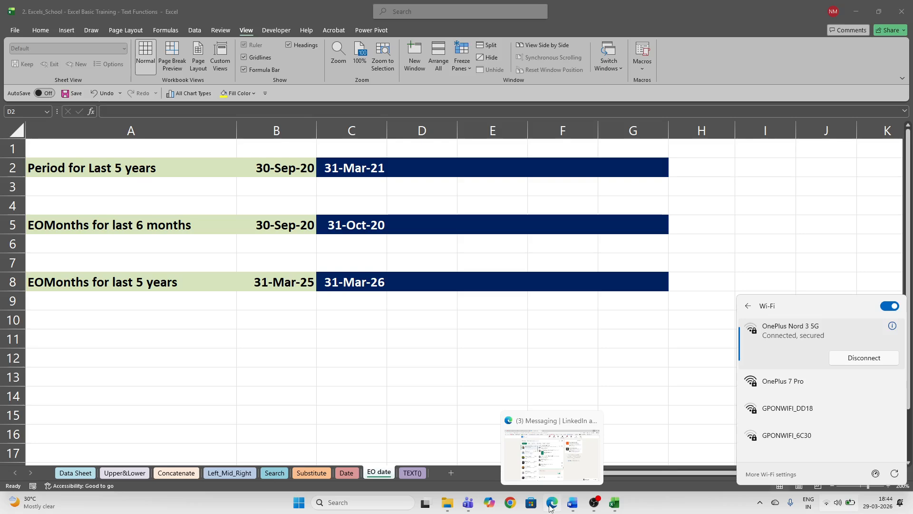
left_click(551, 507)
left_click(551, 507)
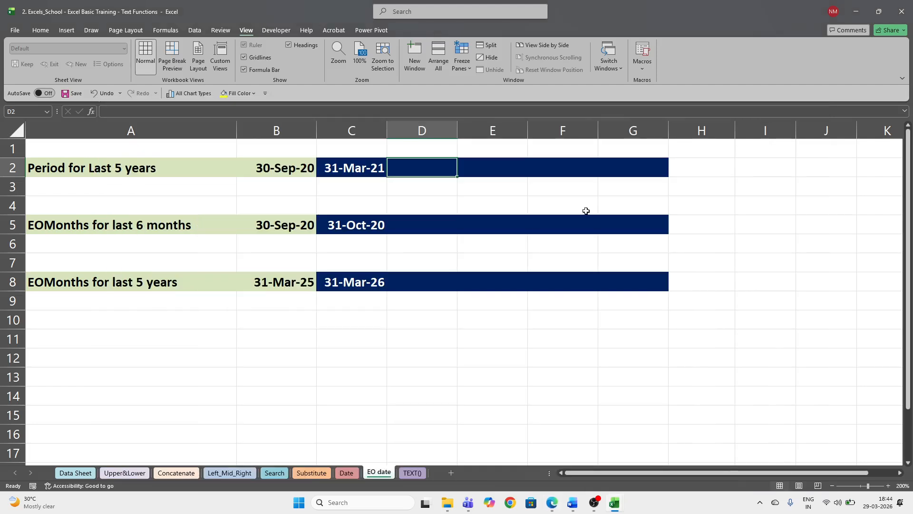
- Restore Teams, stop presenting, minimise the meeting, and switch to the TEXT() sheet
left_click(891, 343)
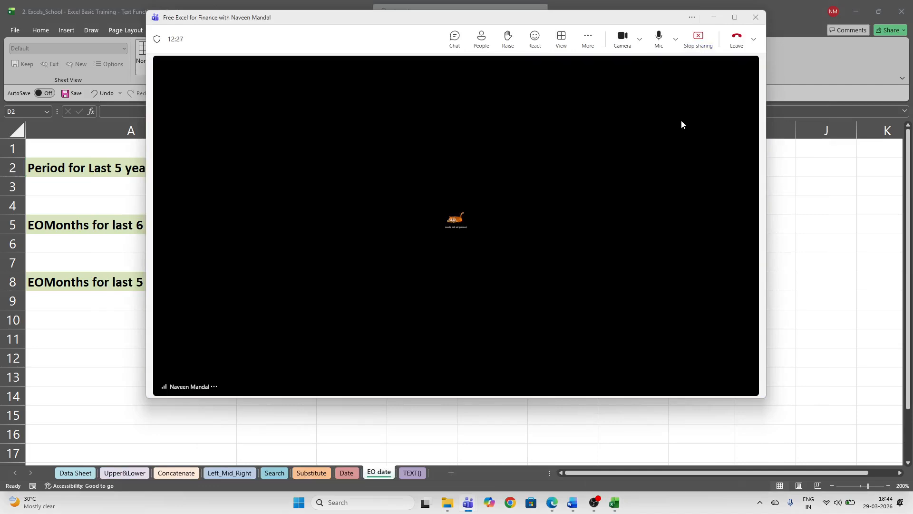
left_click(700, 45)
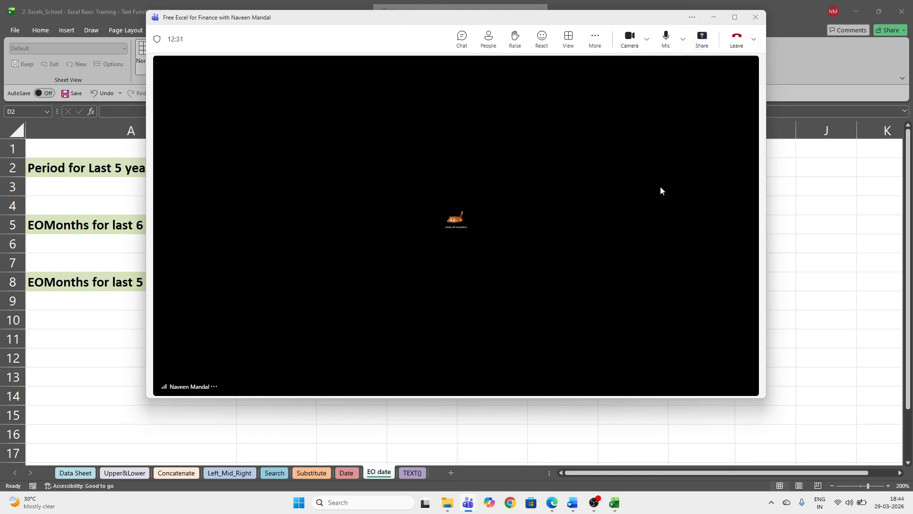
left_click(715, 19)
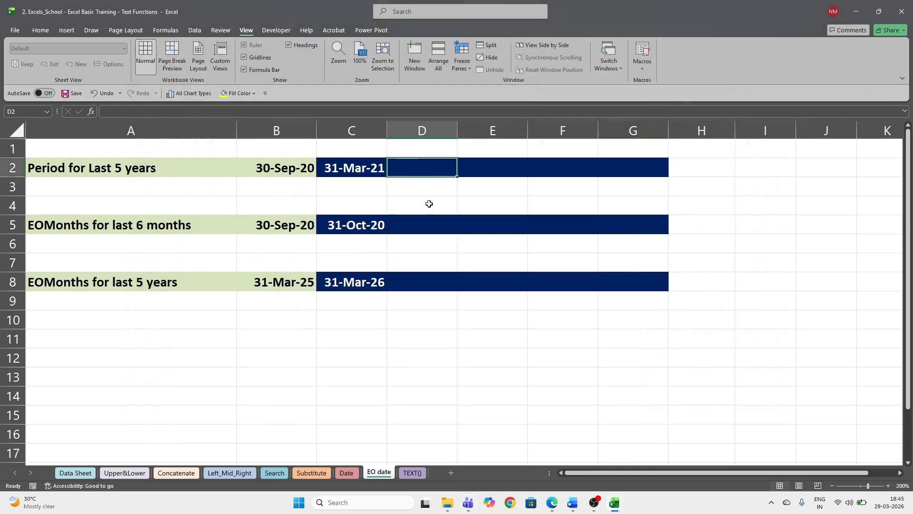
left_click(413, 473)
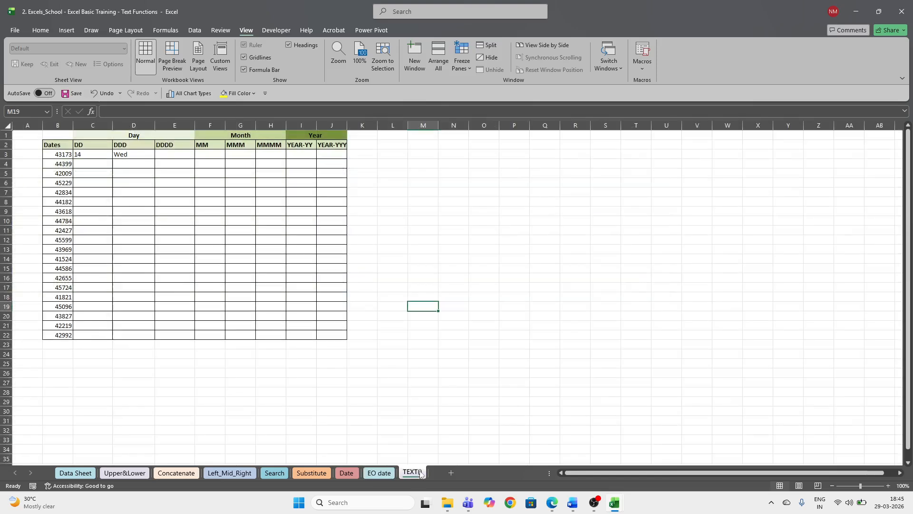
- Switch back to the EO date sheet and select D5, D2, then D5 again
left_click(379, 473)
left_click(427, 230)
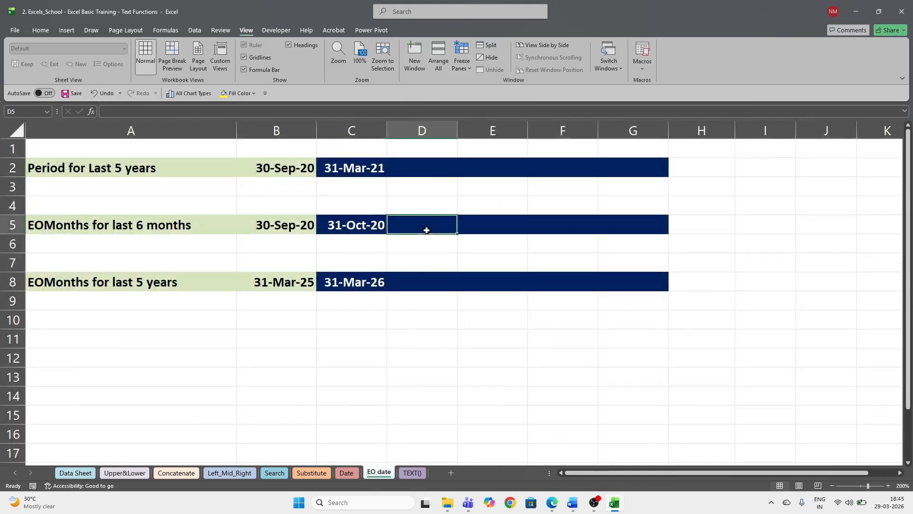
left_click(446, 168)
left_click(445, 228)
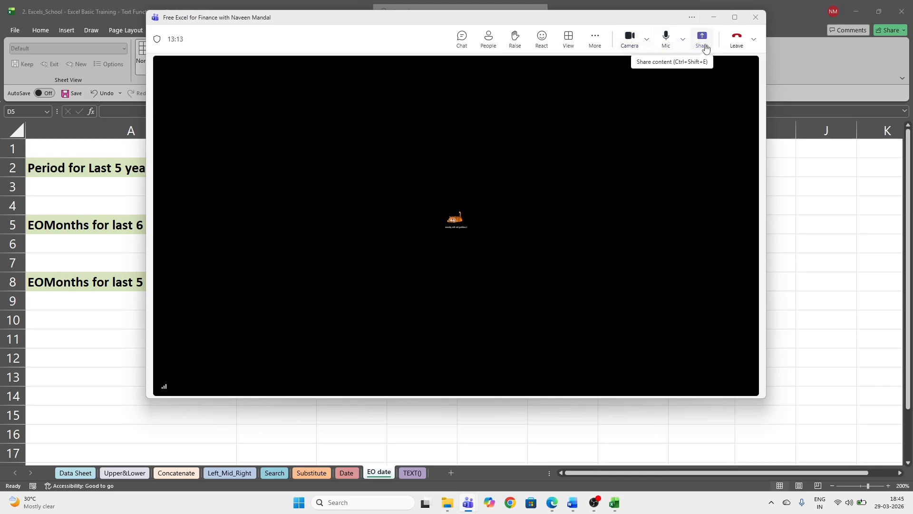
- Open the participants list and try connecting to another Wi-Fi network from Quick Settings
left_click(489, 39)
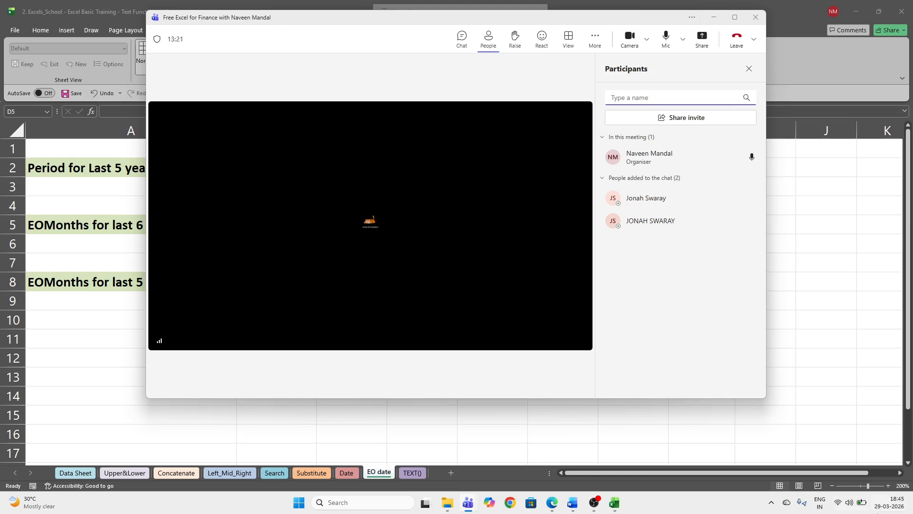
left_click(843, 507)
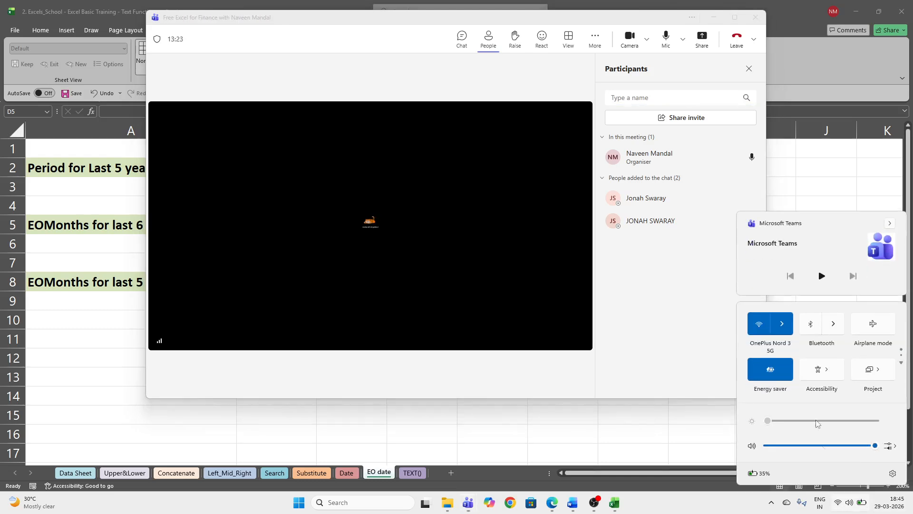
left_click(781, 323)
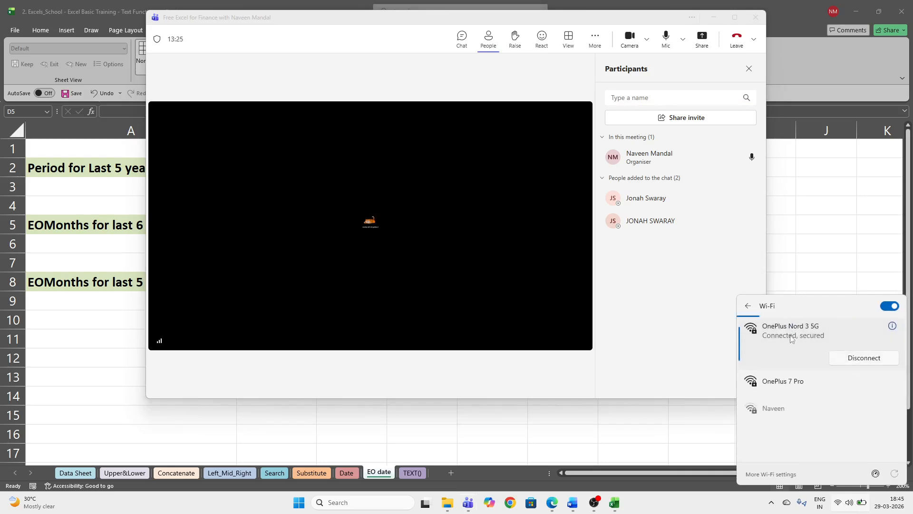
left_click(804, 410)
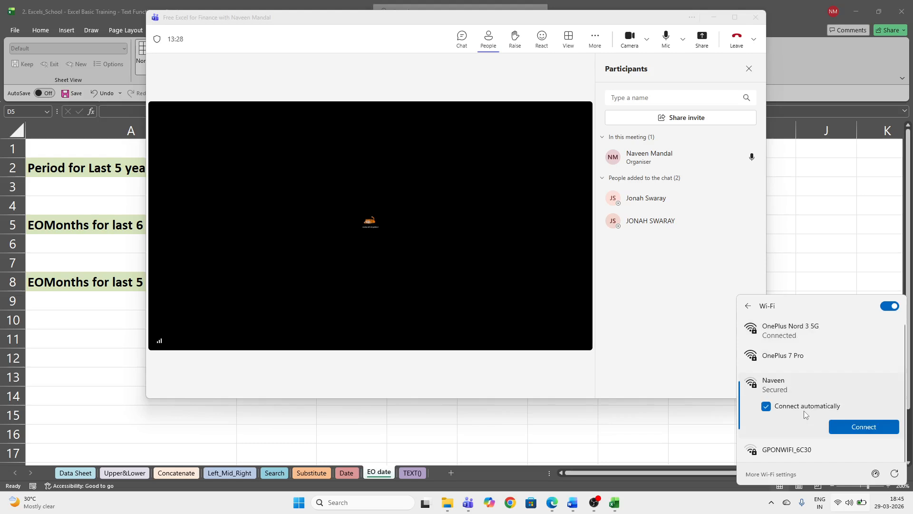
left_click(864, 427)
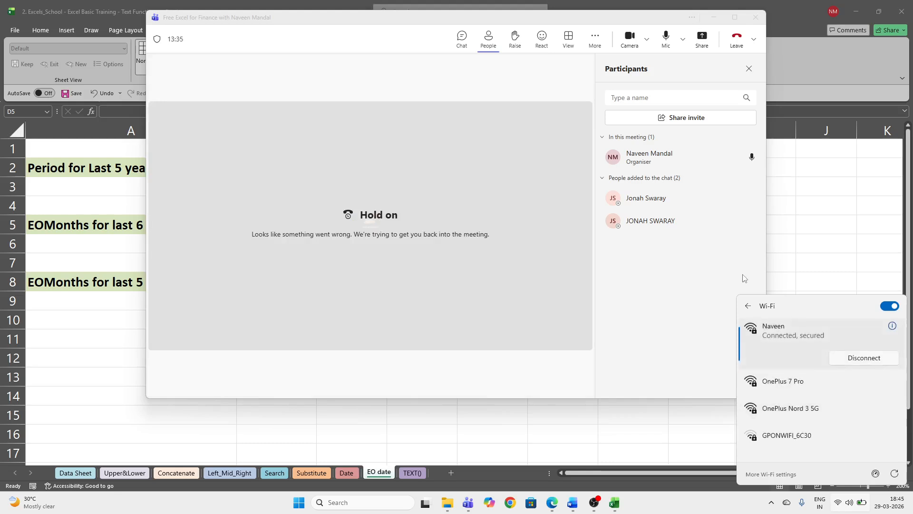
left_click(698, 279)
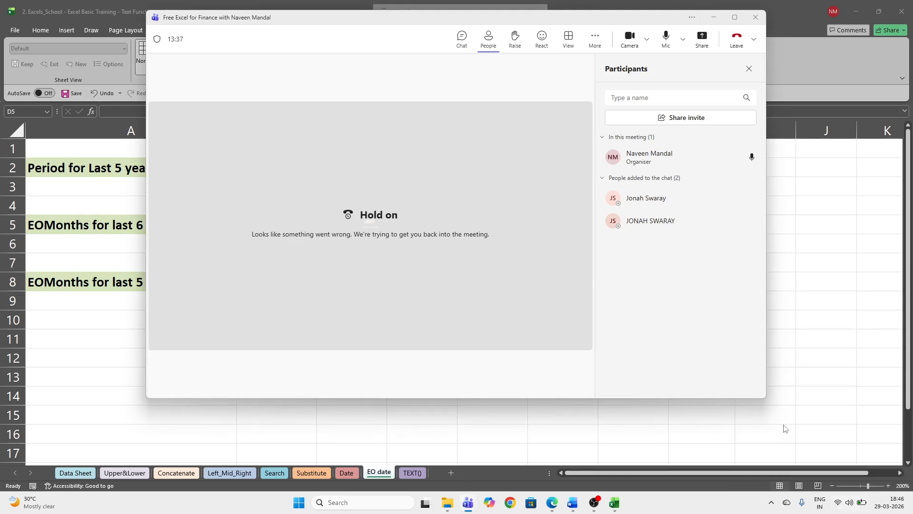
- Connect to the OnePlus Nord 3 5G network, return to the meeting, and admit the waiting participant
left_click(846, 503)
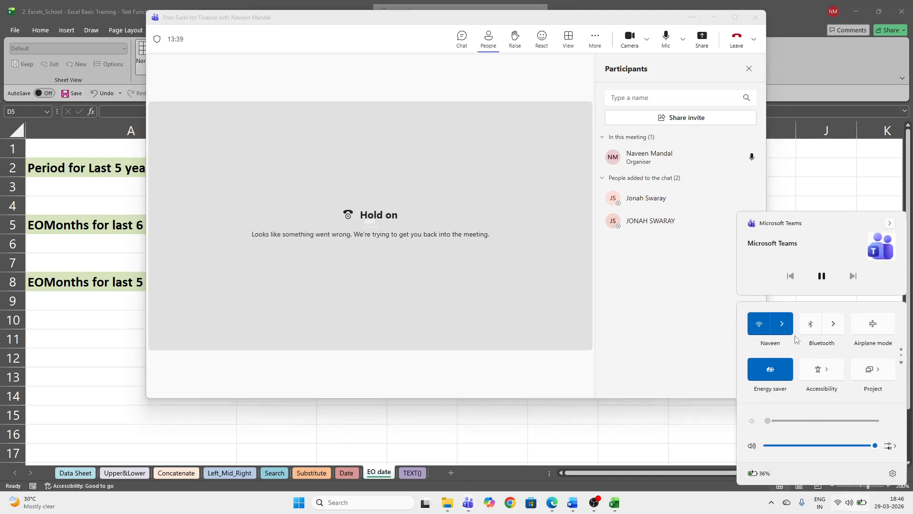
left_click(782, 324)
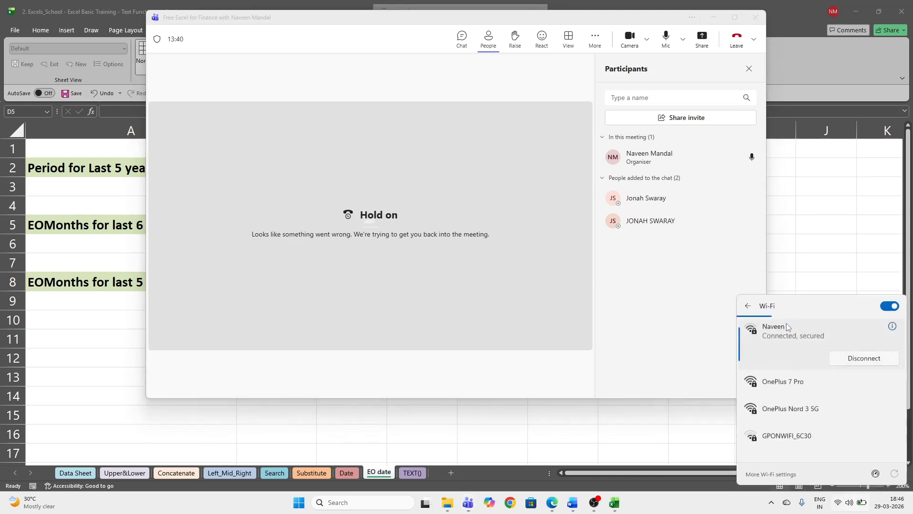
left_click(816, 408)
left_click(856, 426)
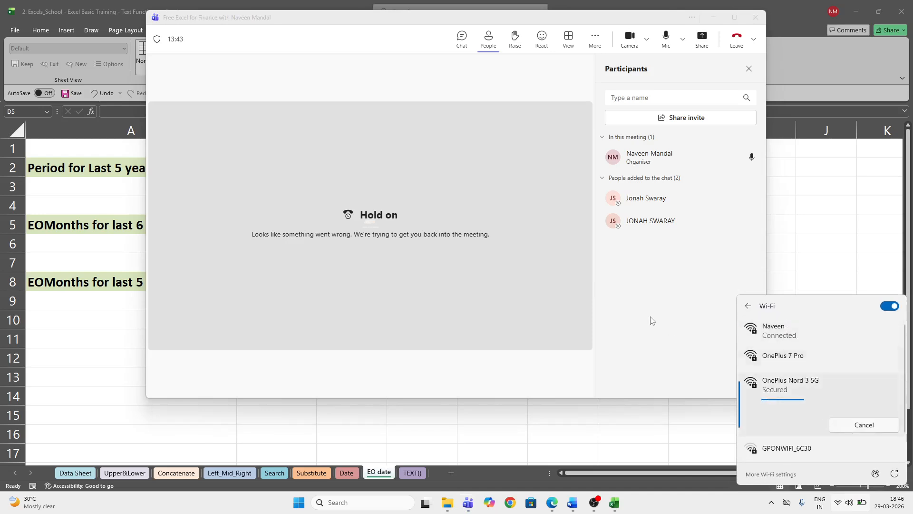
left_click(647, 271)
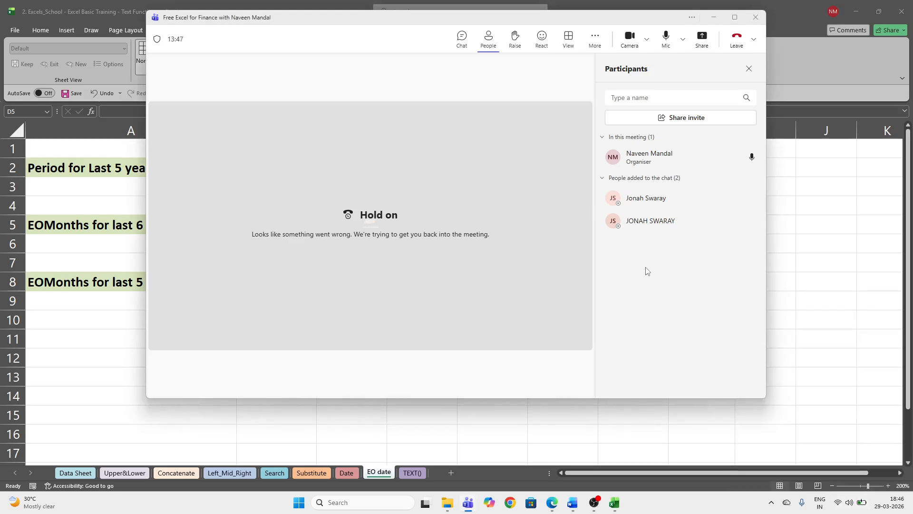
left_click(731, 158)
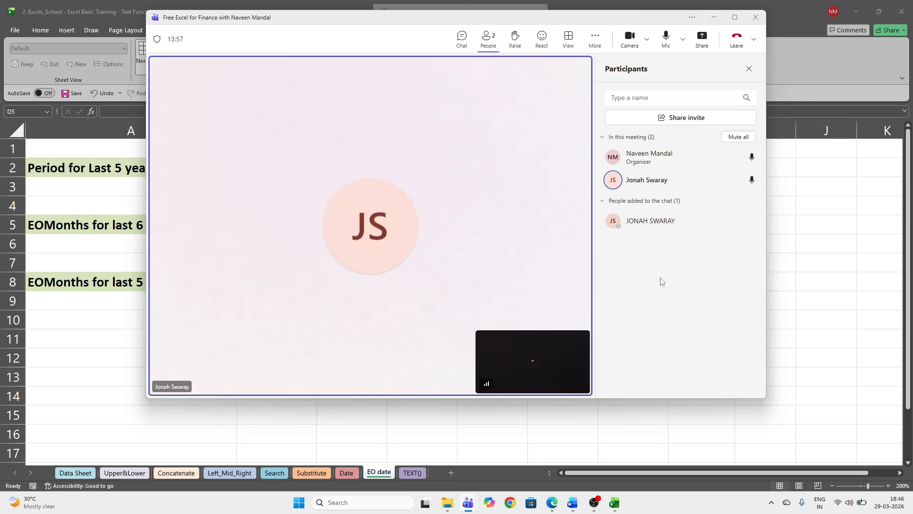
- Share the entire screen and select C2 to display its DATE formula
left_click(703, 38)
left_click(599, 161)
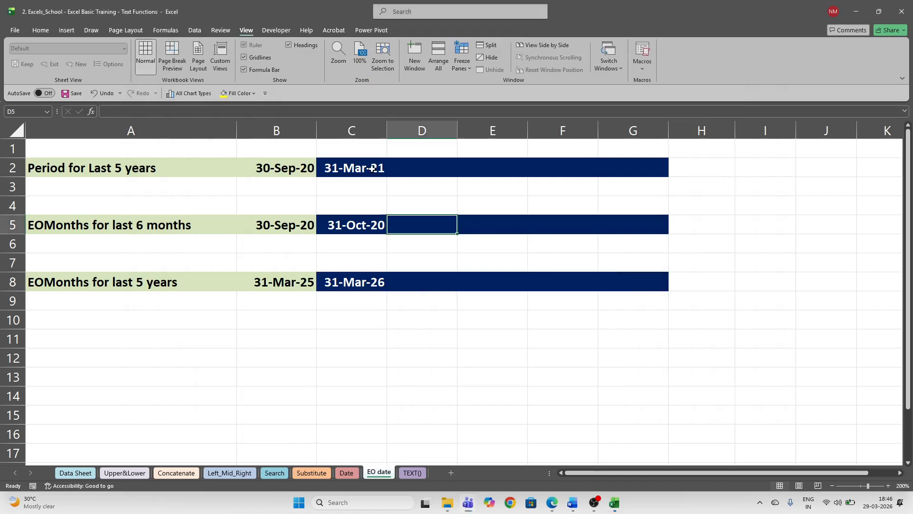
left_click(351, 166)
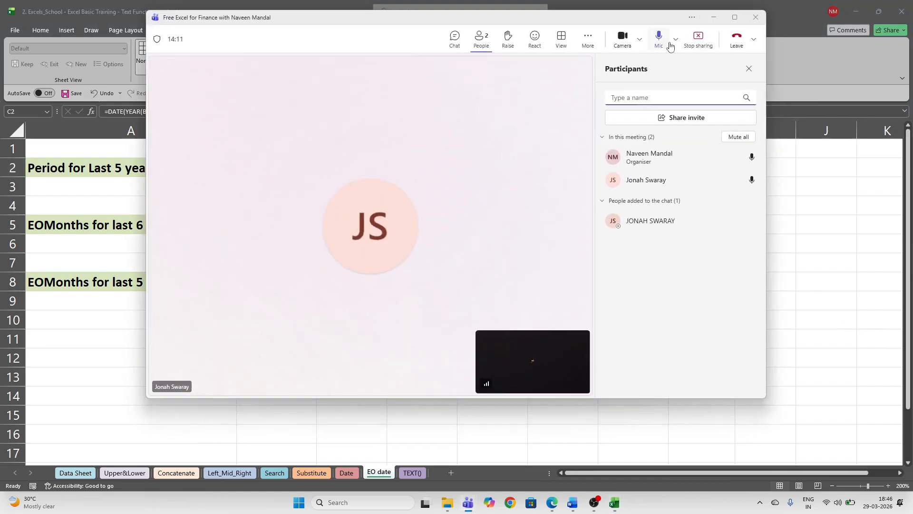
- Restart whole-screen sharing, select D2:G2, then click away to H5
left_click(707, 50)
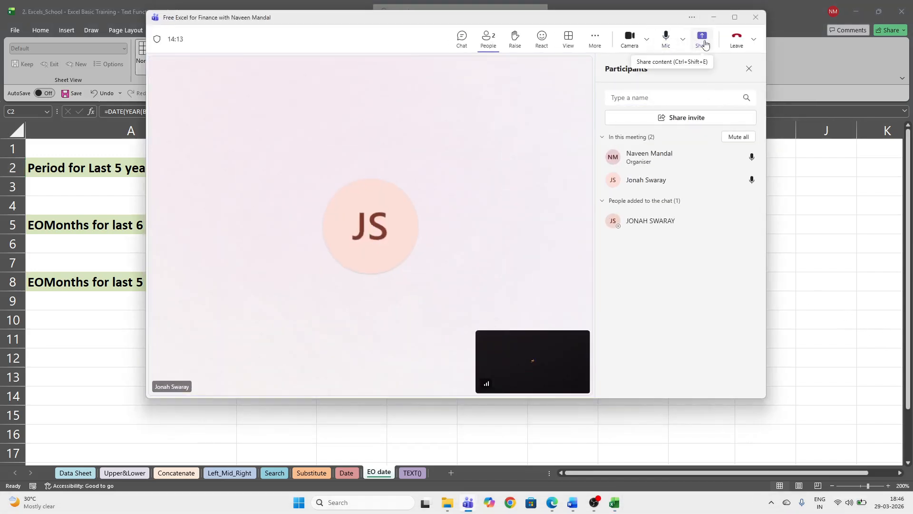
left_click(703, 43)
left_click(606, 172)
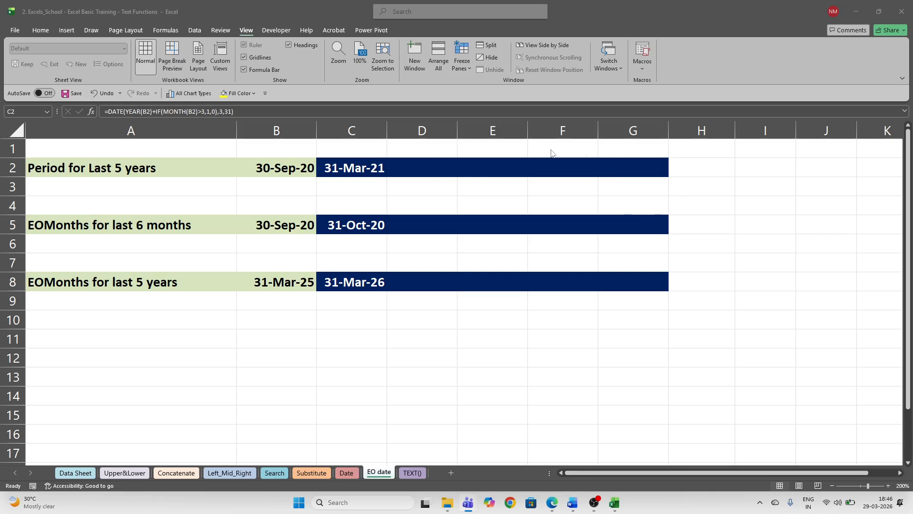
left_click_drag(420, 169, 626, 173)
left_click(677, 223)
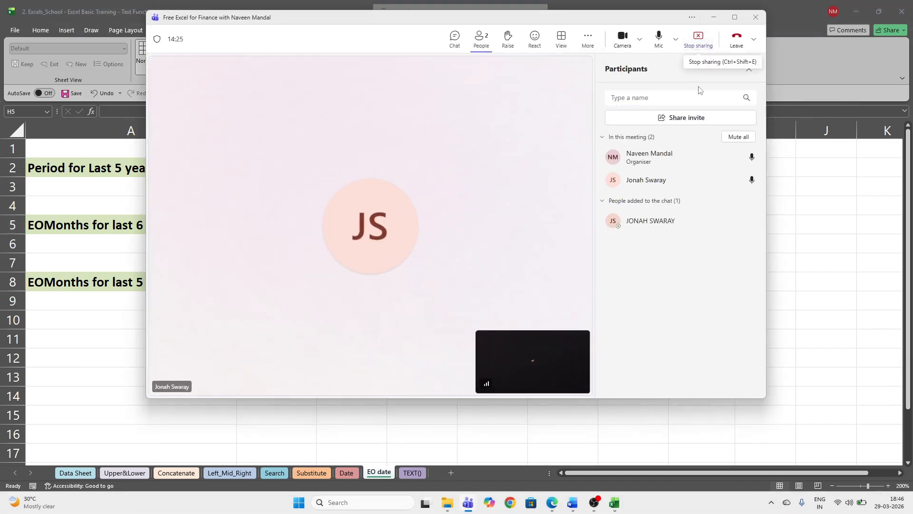
- Stop sharing, share just the Excel Basic Training workbook window, then select D2
left_click(698, 39)
left_click(702, 39)
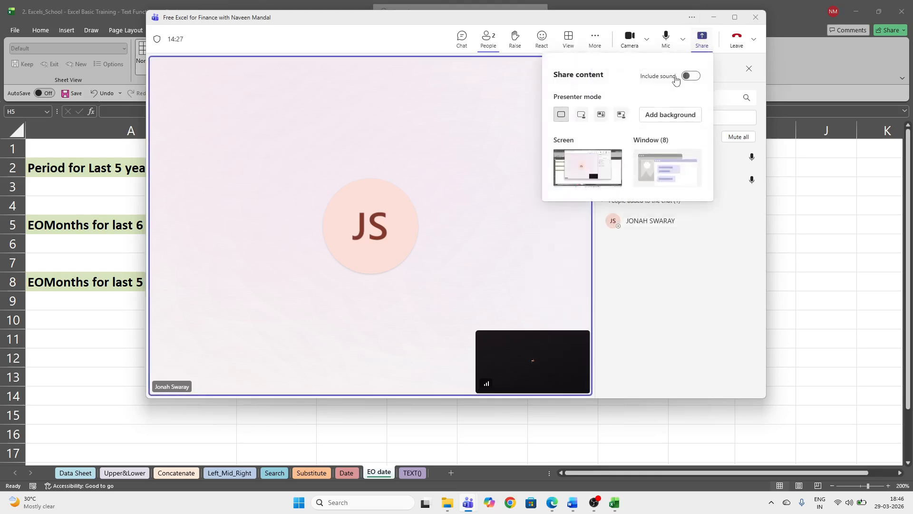
left_click(671, 170)
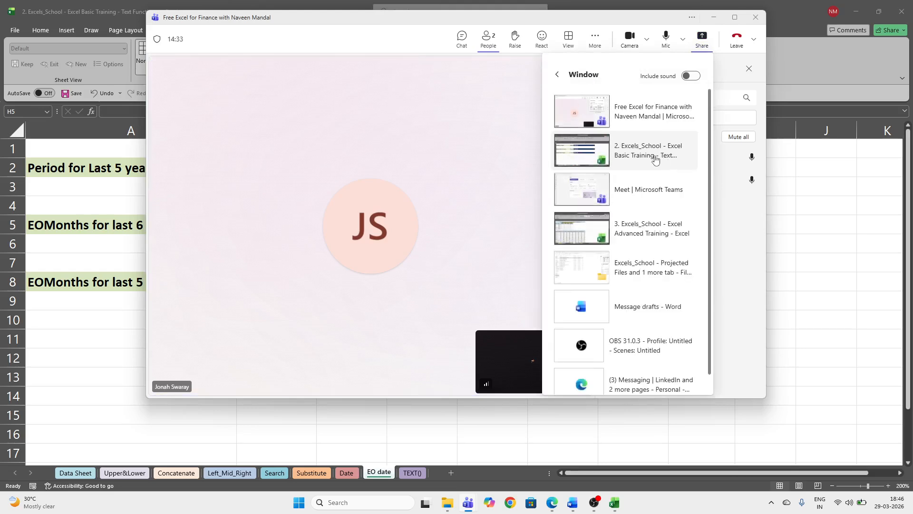
left_click(647, 151)
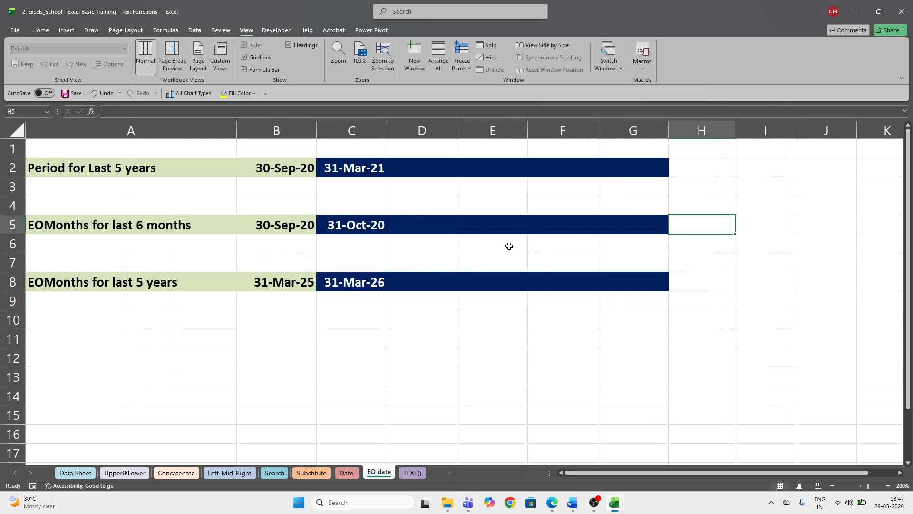
left_click(412, 166)
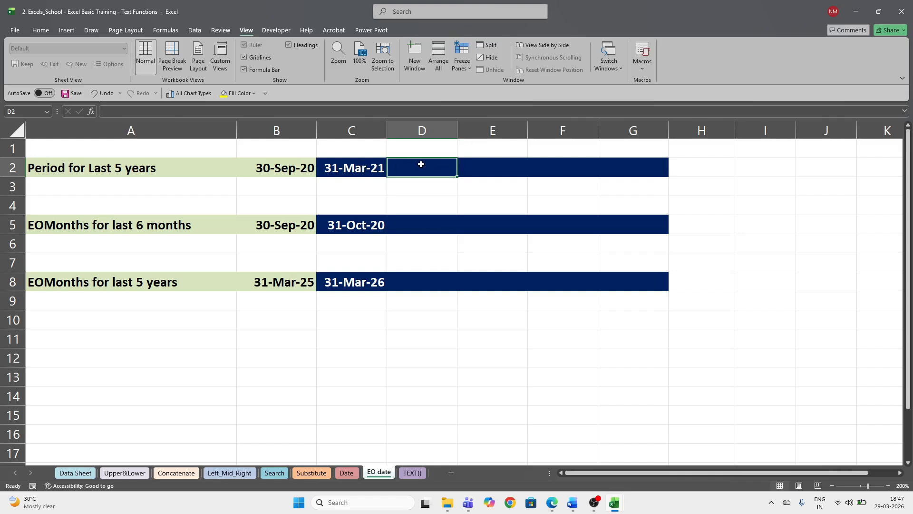
- Bring up the meeting, view the chat and participants, stop sharing, and return to Excel
left_click(890, 342)
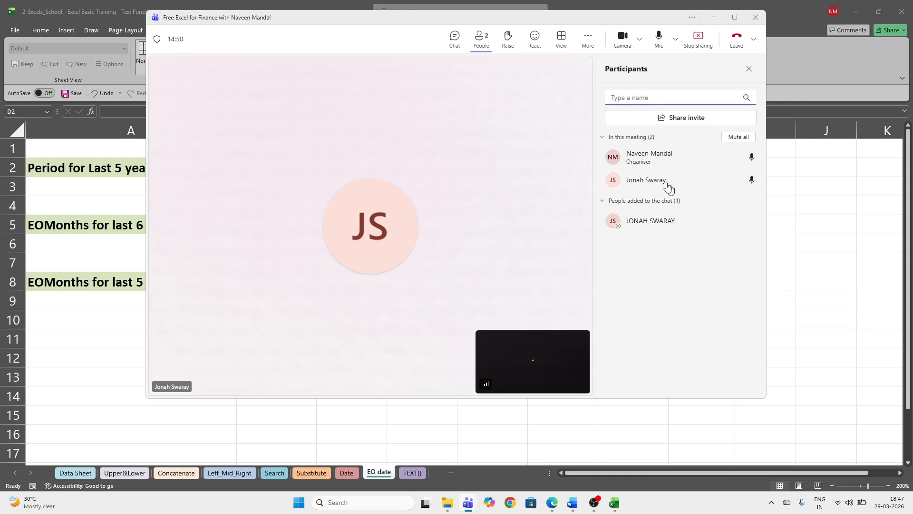
left_click(457, 42)
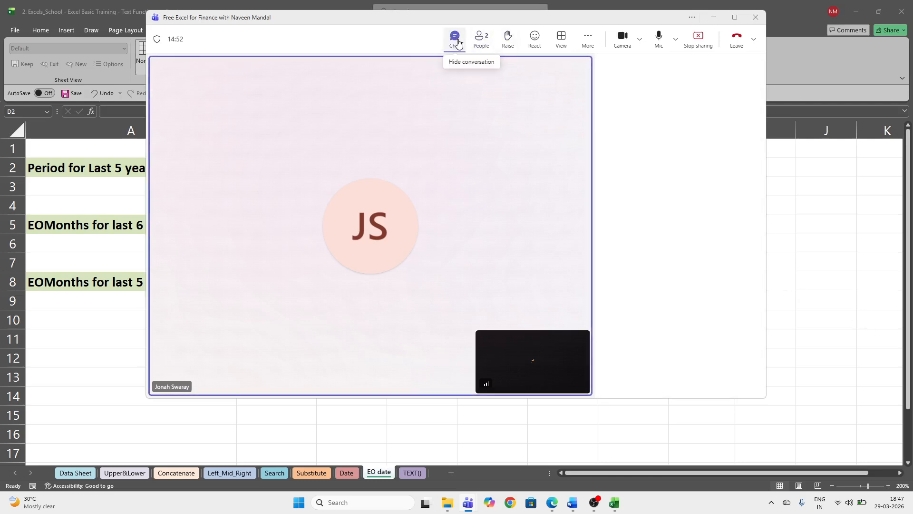
mouse_move(691, 280)
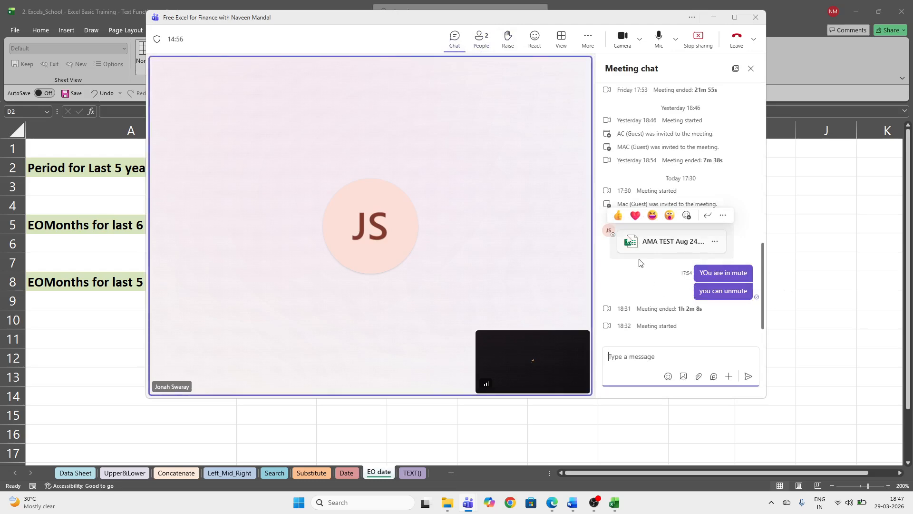
left_click(481, 37)
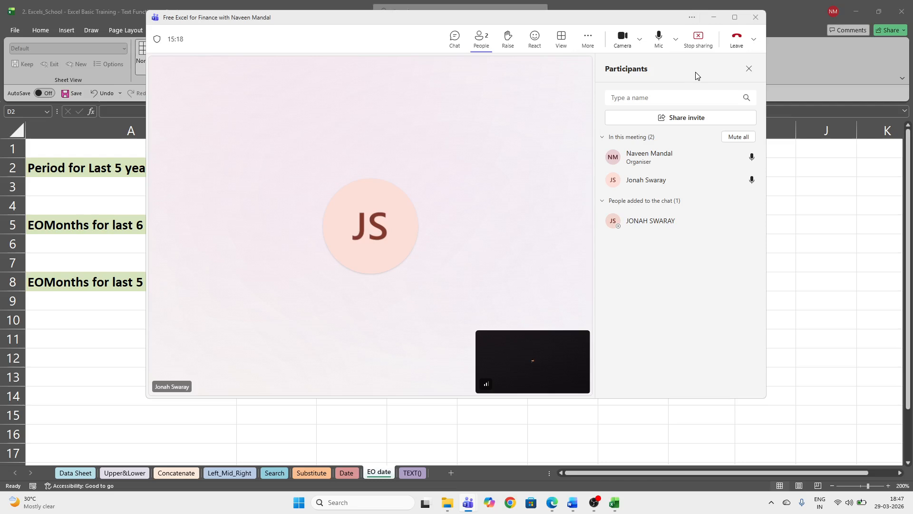
left_click(699, 38)
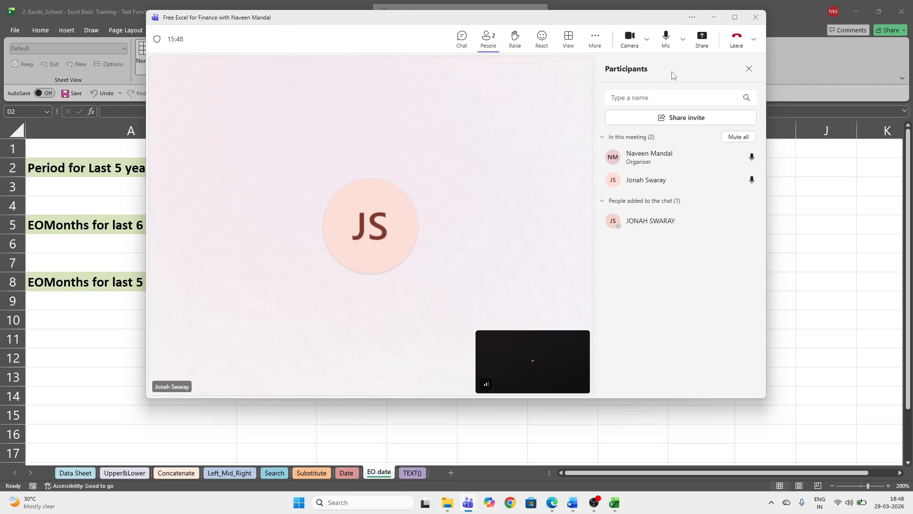
left_click(493, 430)
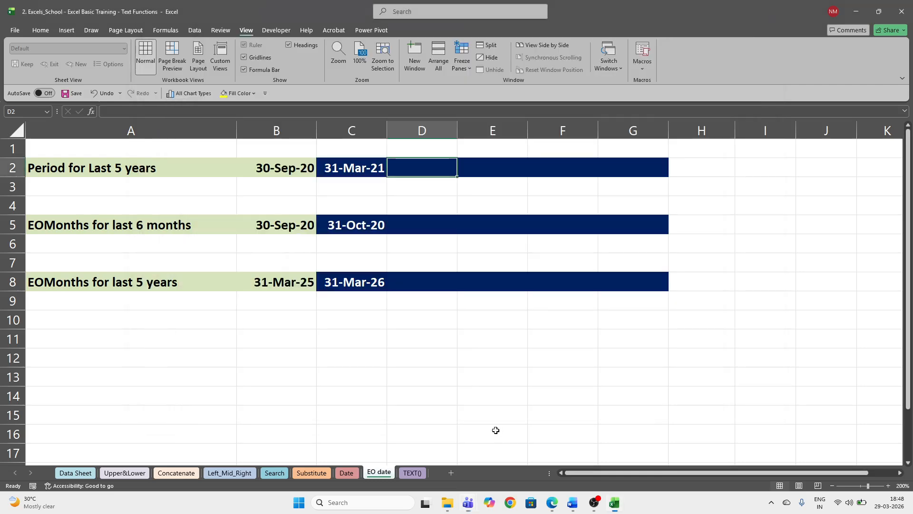